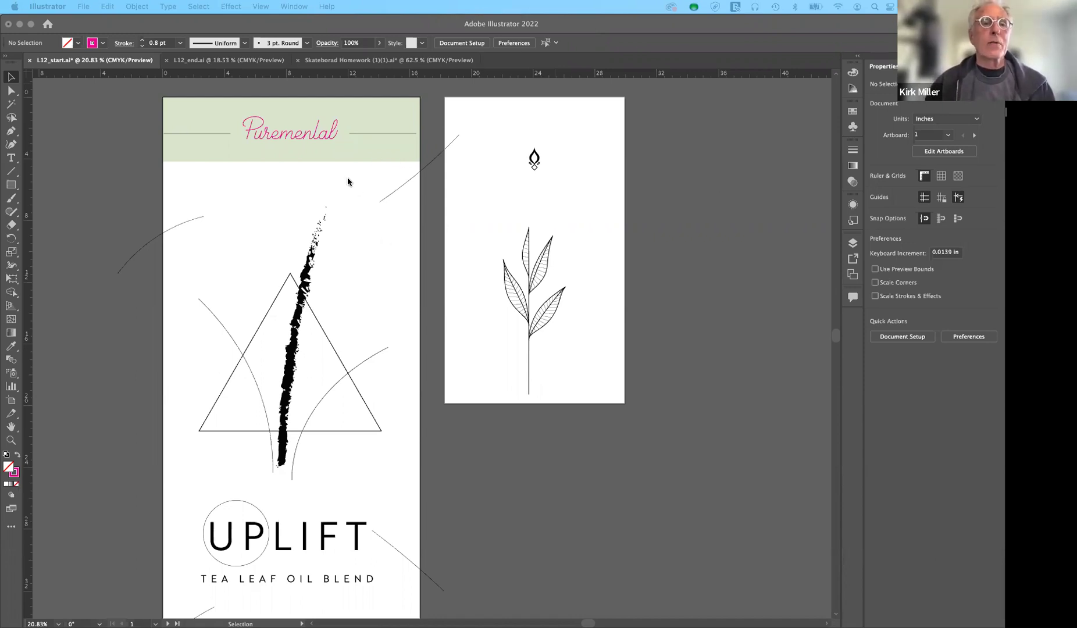
Examine the finished label design in L12_end.ai and return to the L12_start.ai document.
click(227, 62)
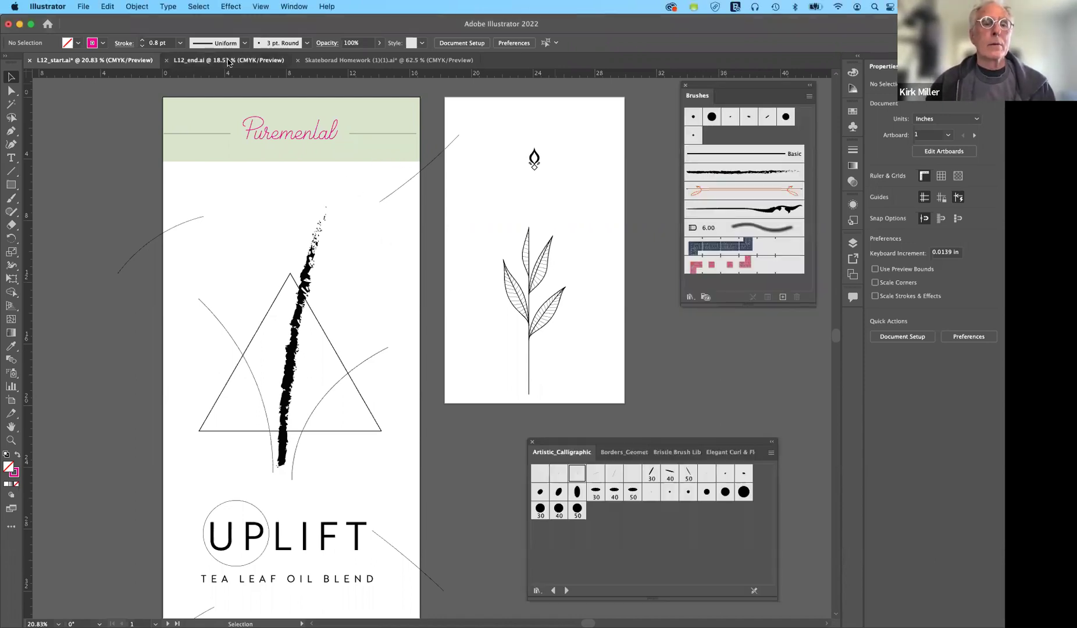
click(228, 63)
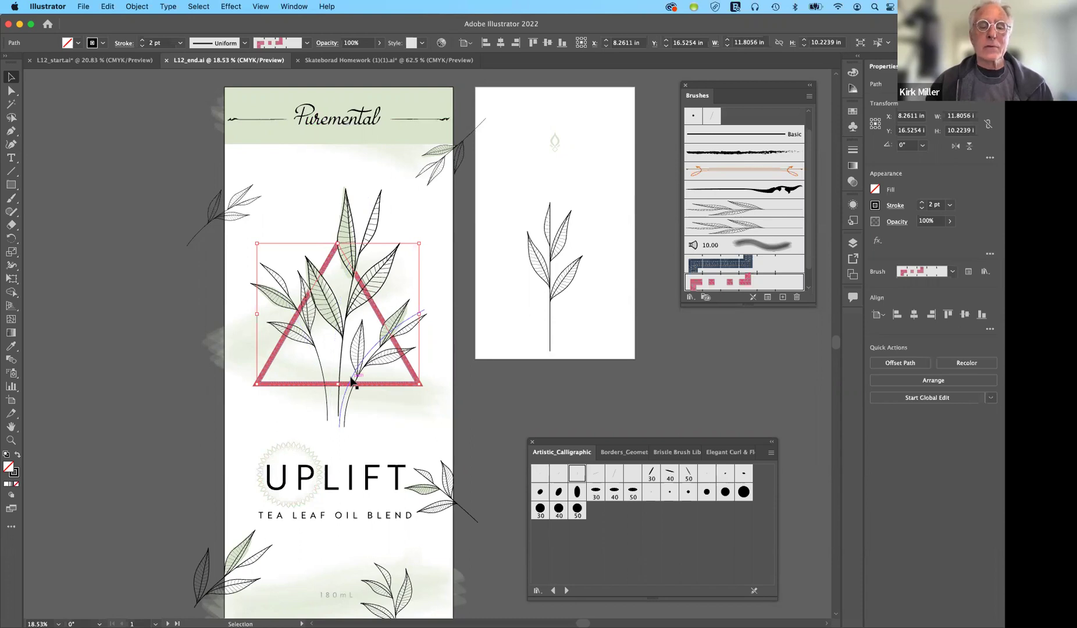
click(93, 62)
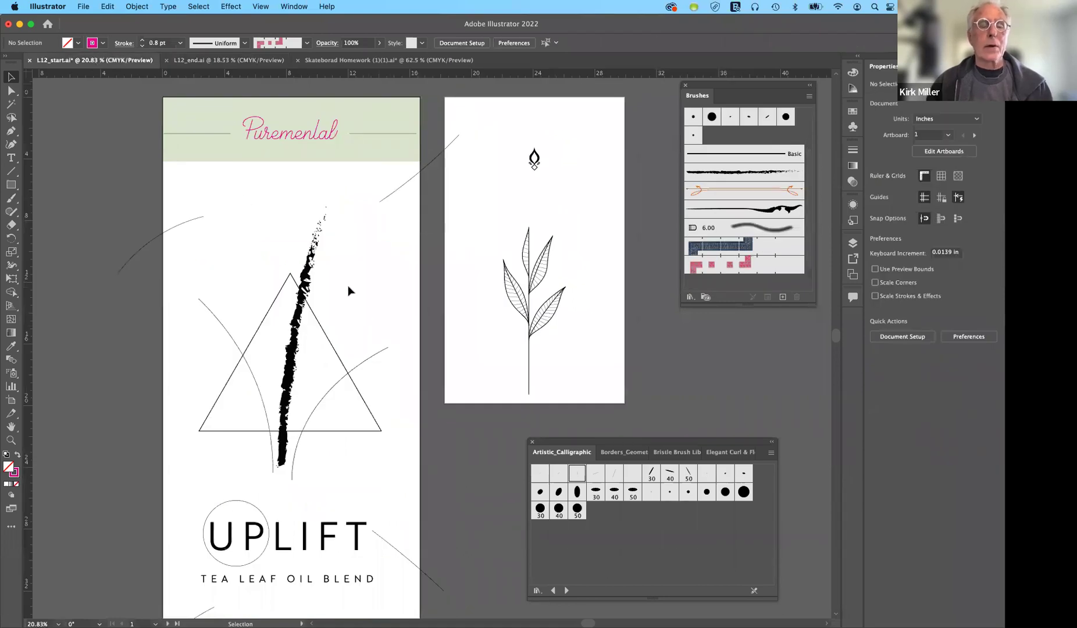
Select the Puremental lettering group in the label's green header.
scroll(352, 261, down, 1)
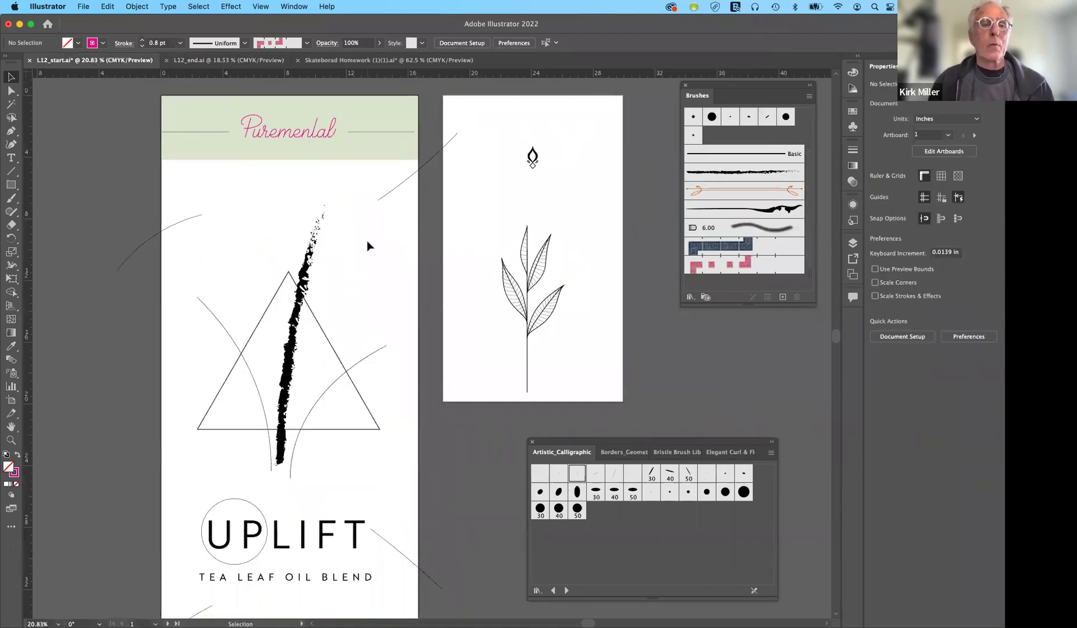
scroll(367, 246, up, 5)
scroll(368, 245, up, 4)
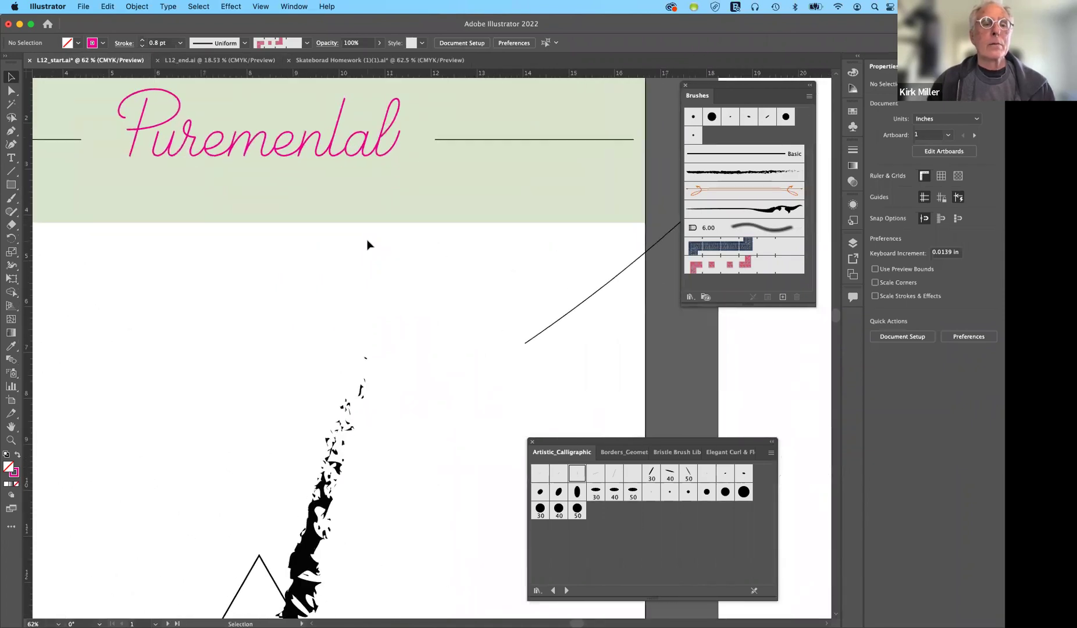
scroll(367, 246, left, 2)
scroll(368, 246, up, 1)
scroll(368, 245, up, 2)
scroll(368, 245, left, 1)
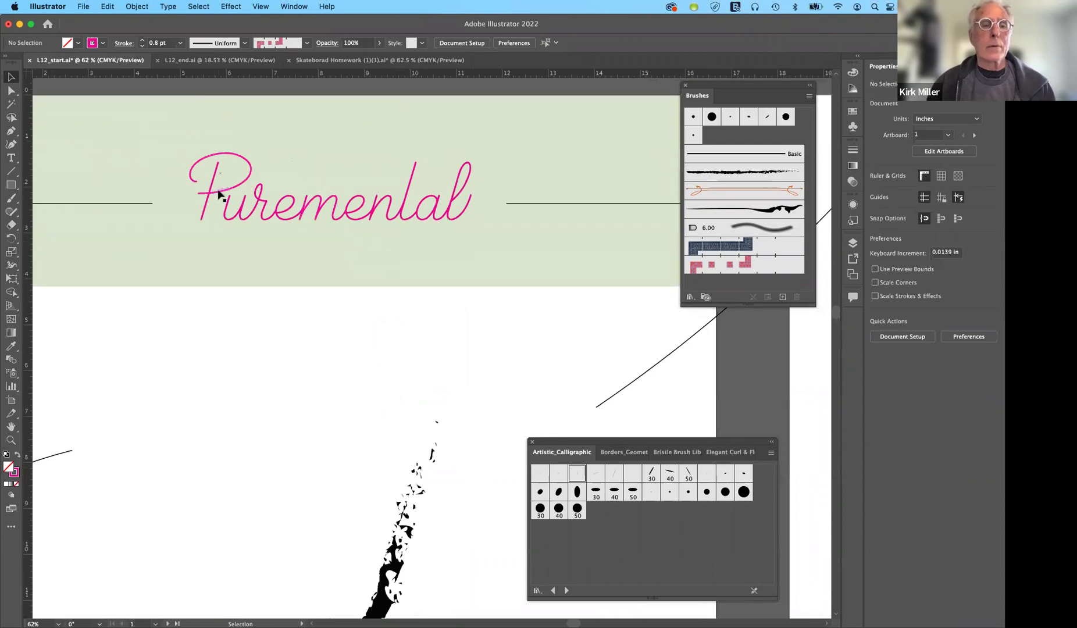
click(220, 194)
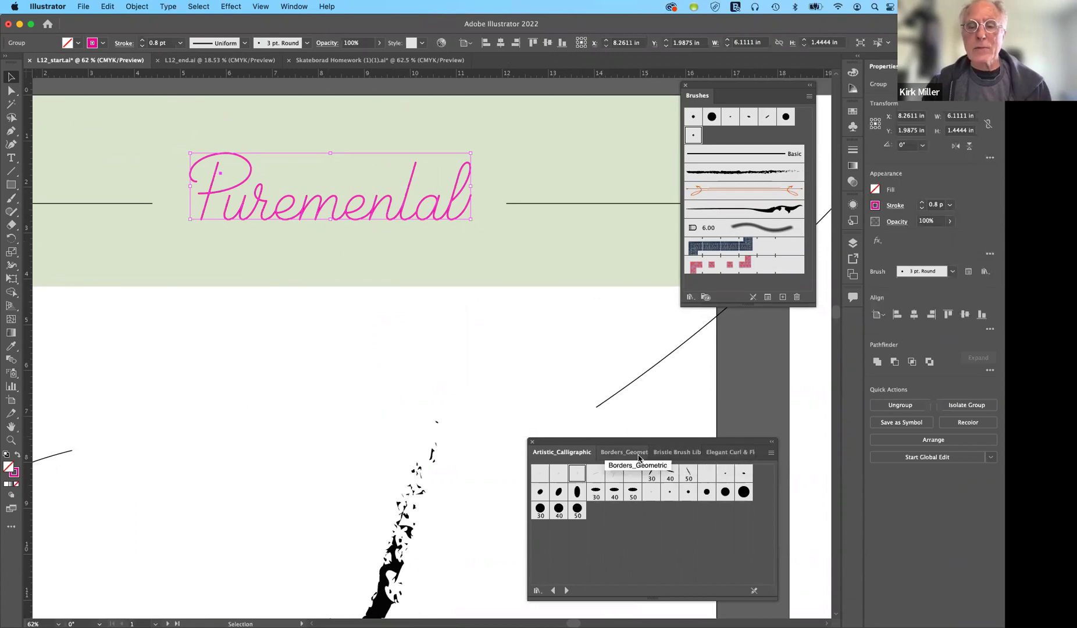
click(690, 297)
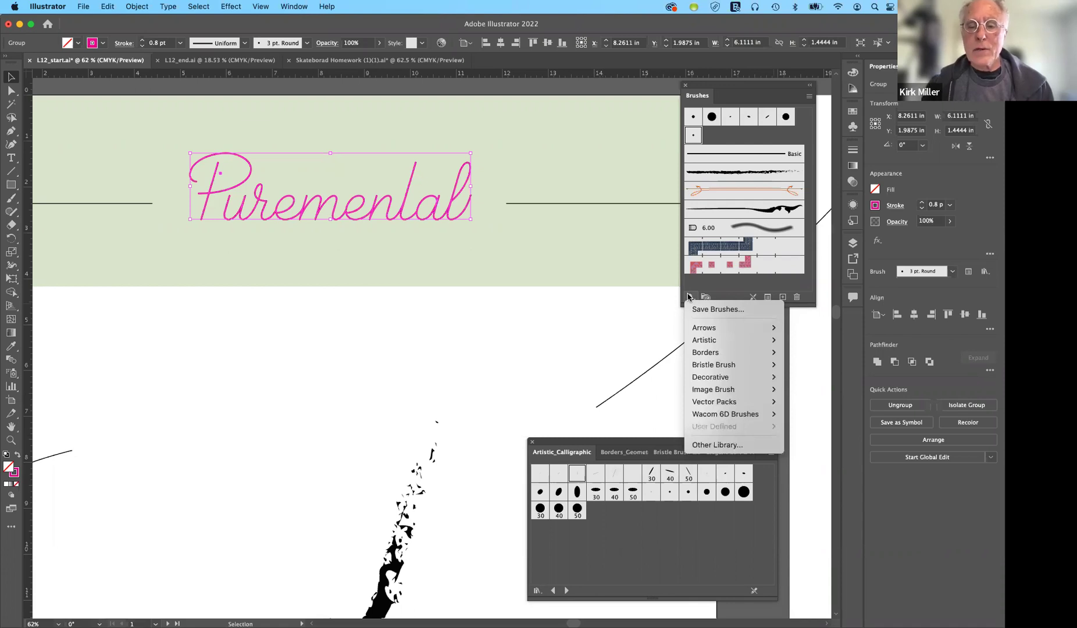
mouse_move(712, 339)
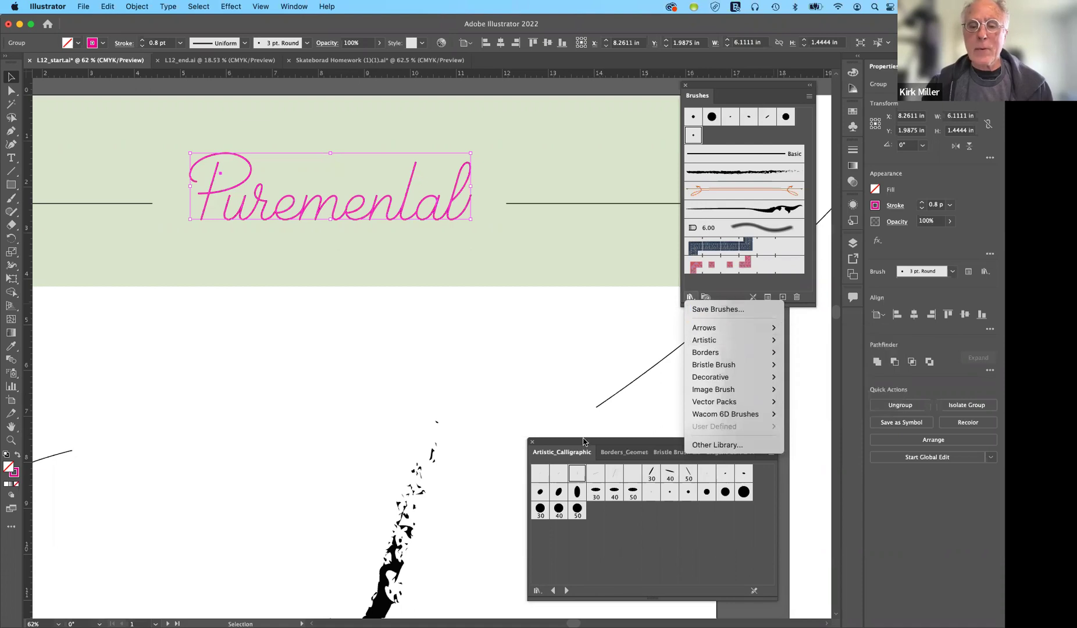
click(594, 363)
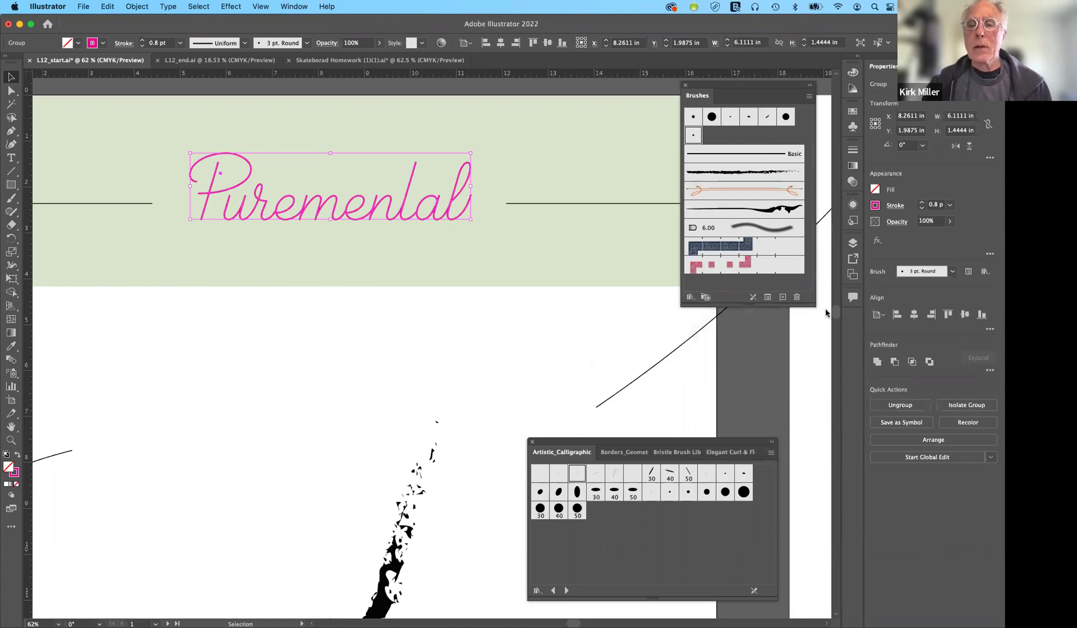
Apply the 5 pt. Oval calligraphic brush to the Puremental lettering and set its stroke colour to black.
drag(810, 307, 817, 336)
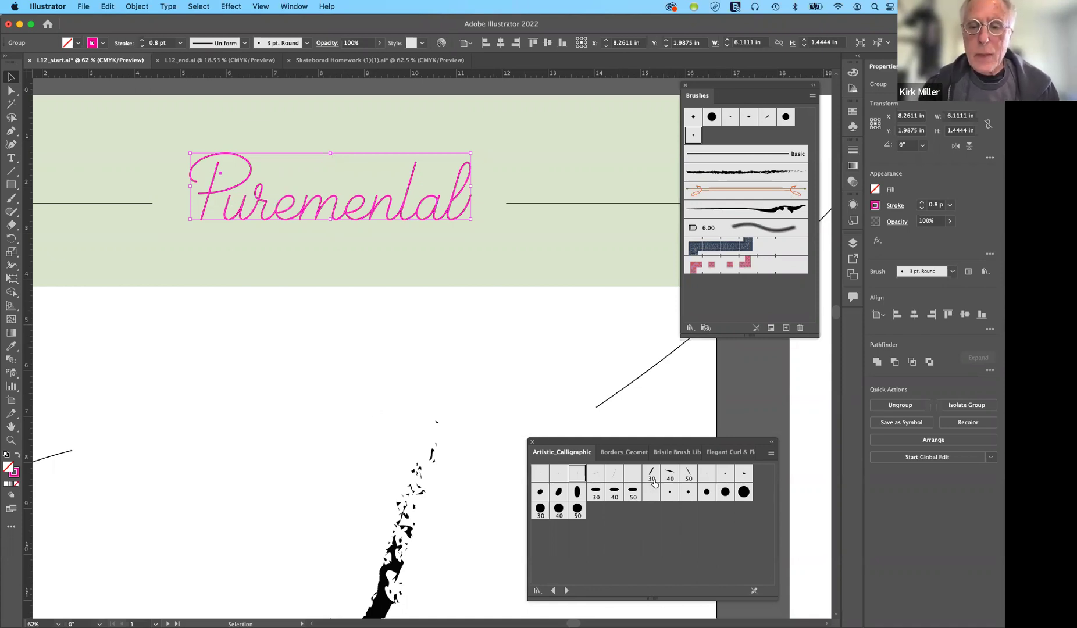
click(743, 473)
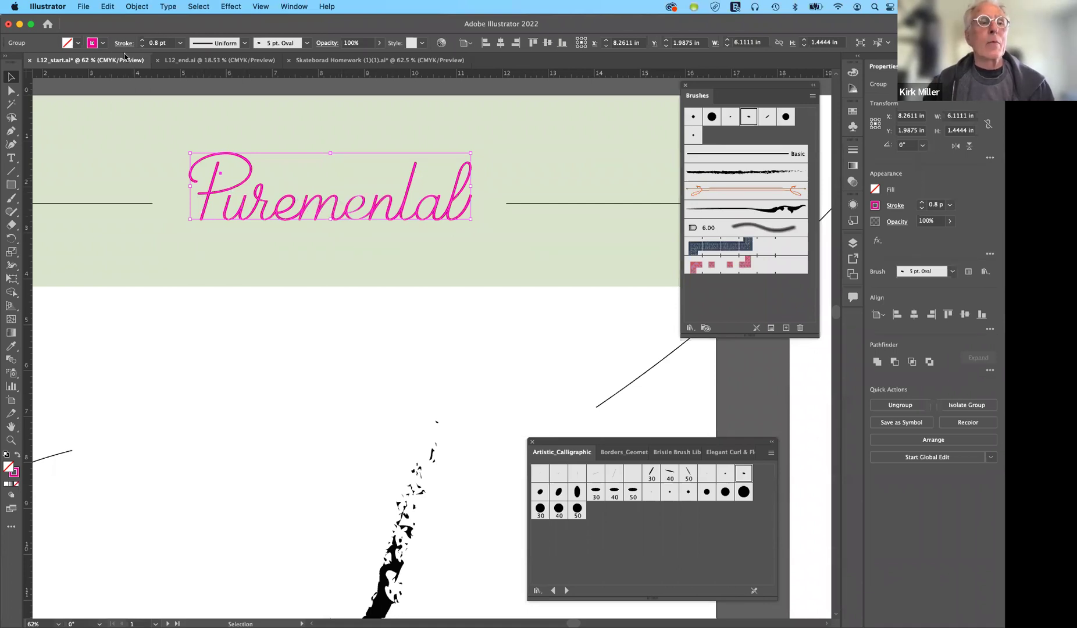
click(103, 45)
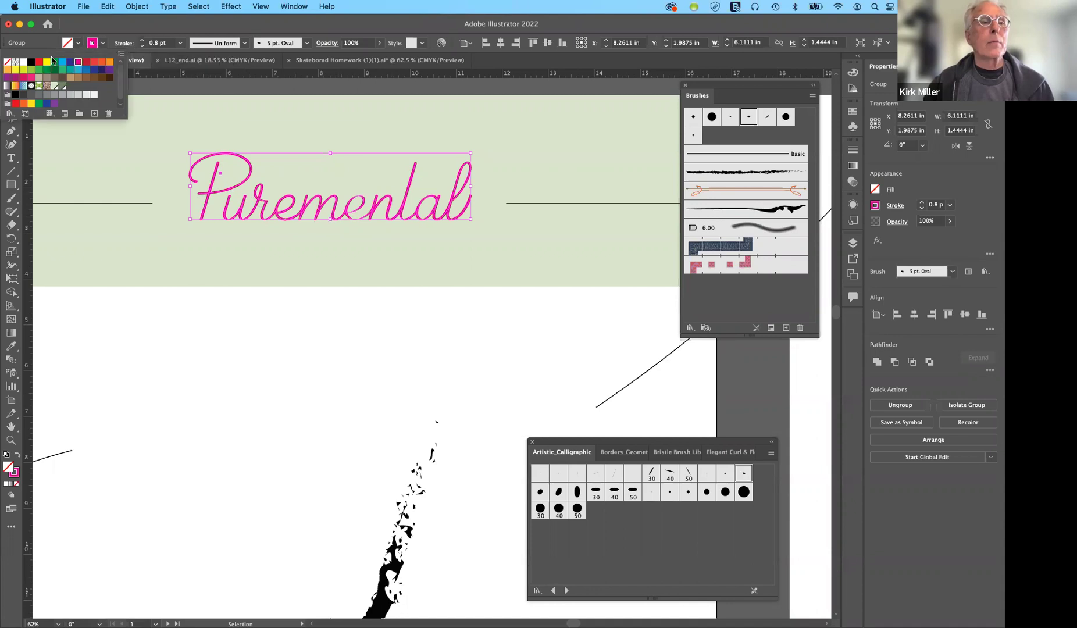
click(30, 64)
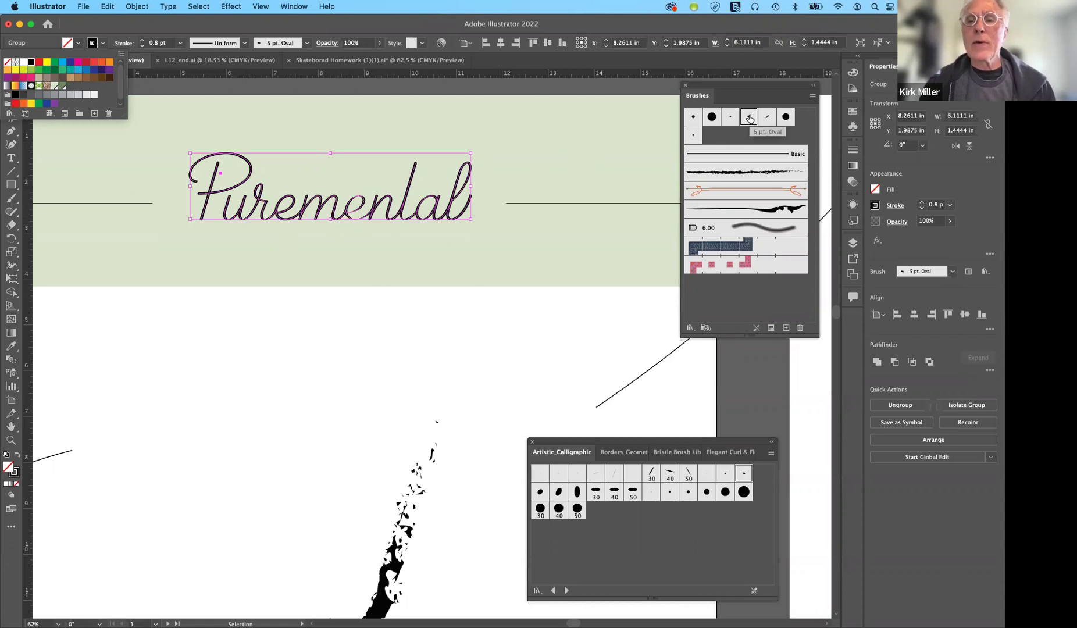
Edit the 5 pt. Oval brush to a 35° angle, 18% roundness with 17% variation, and 8 pt size.
double_click(750, 119)
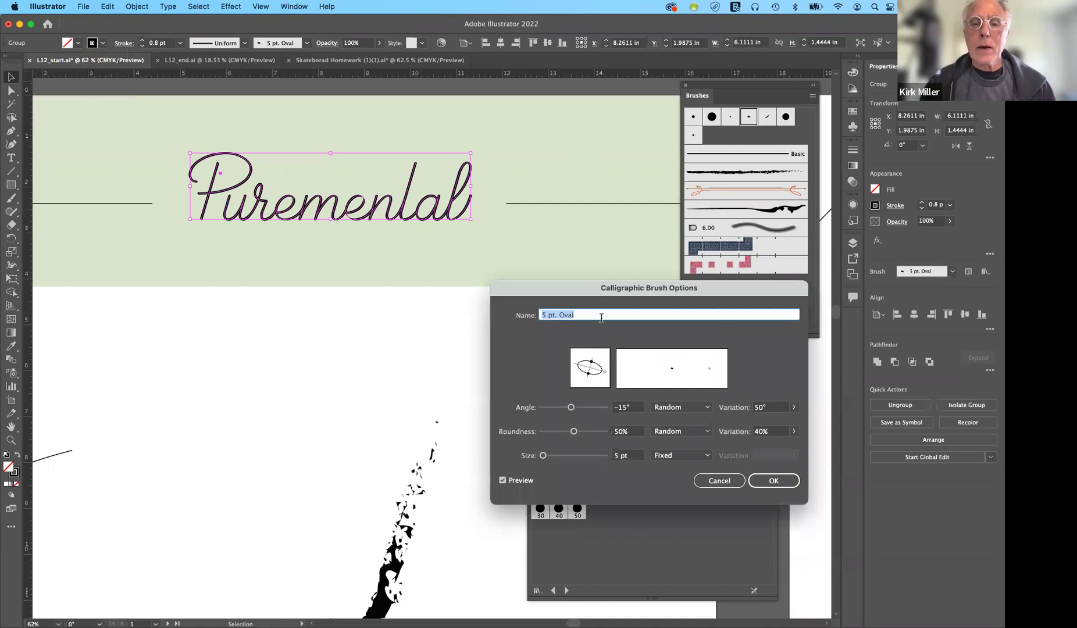
drag(566, 293, 527, 289)
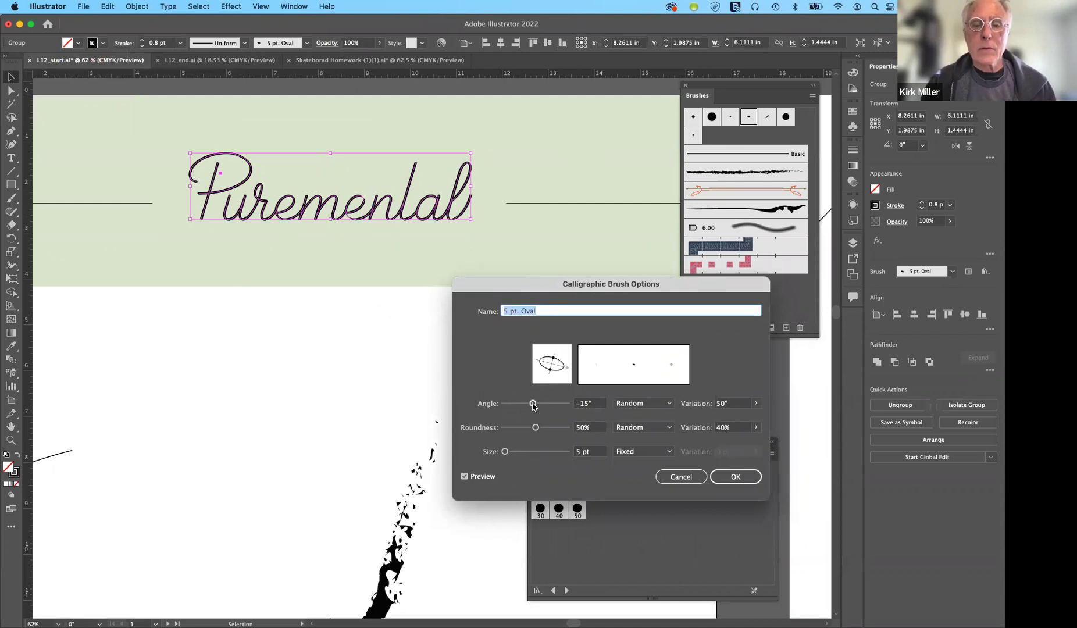
mouse_move(533, 404)
mouse_down()
mouse_move(544, 408)
mouse_move(535, 429)
mouse_move(515, 430)
mouse_move(548, 430)
mouse_move(507, 430)
mouse_move(561, 430)
mouse_move(513, 430)
mouse_move(552, 438)
mouse_move(513, 434)
mouse_move(507, 454)
mouse_up()
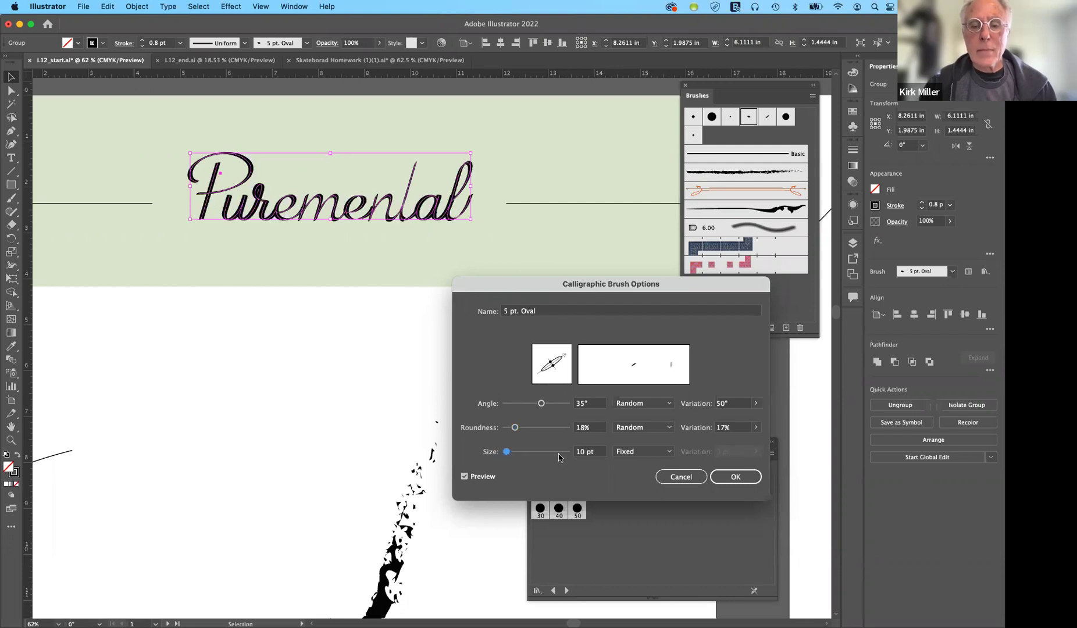
click(596, 457)
drag(597, 456, 549, 451)
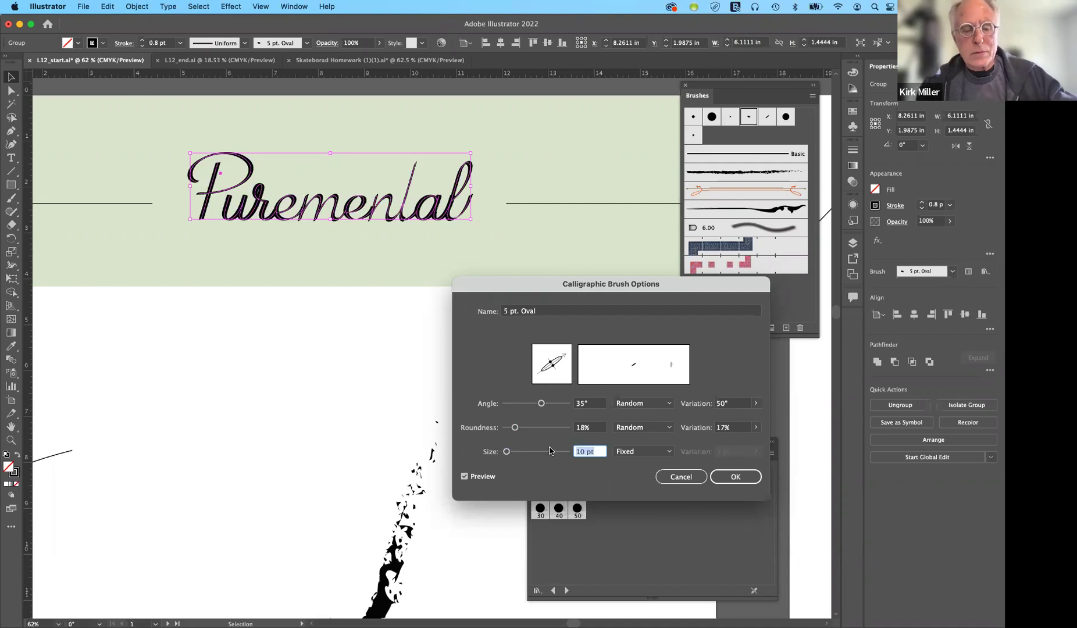
text(8)
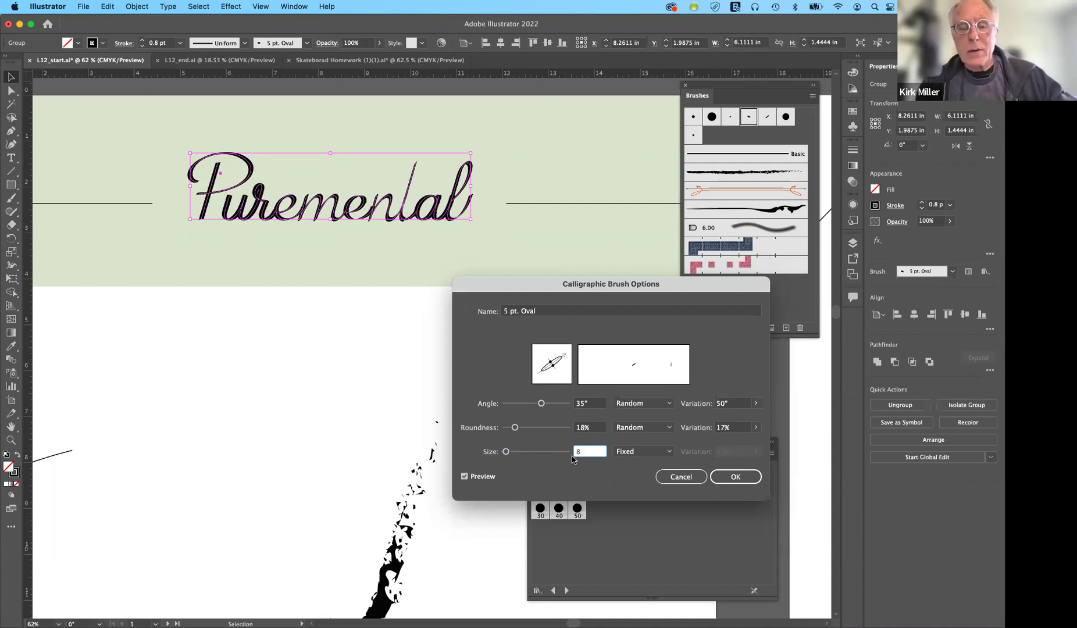
key(Tab)
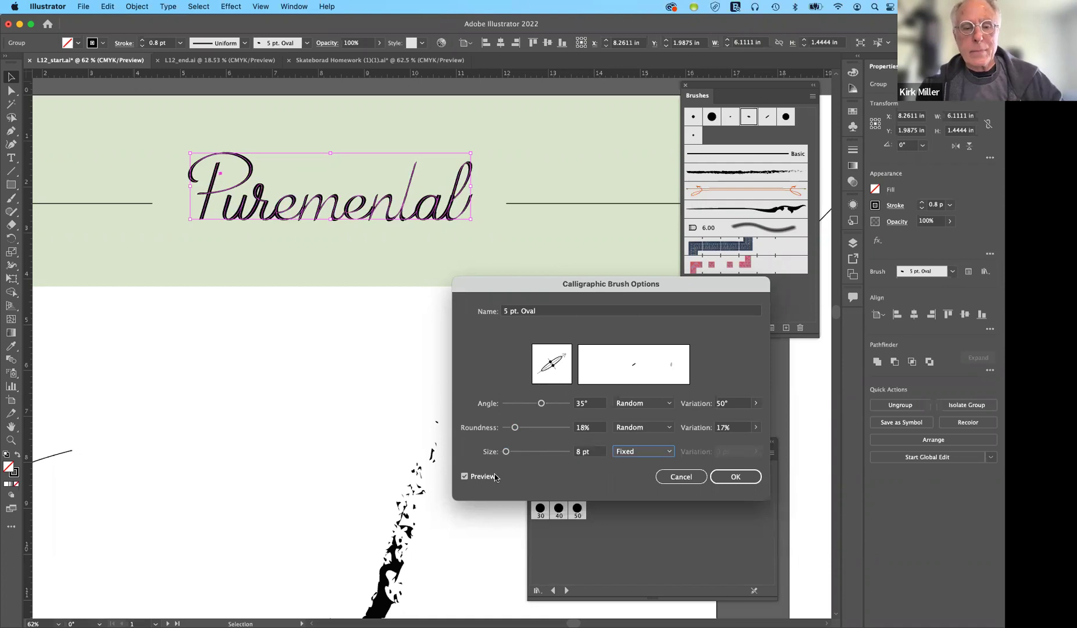
click(465, 476)
click(465, 477)
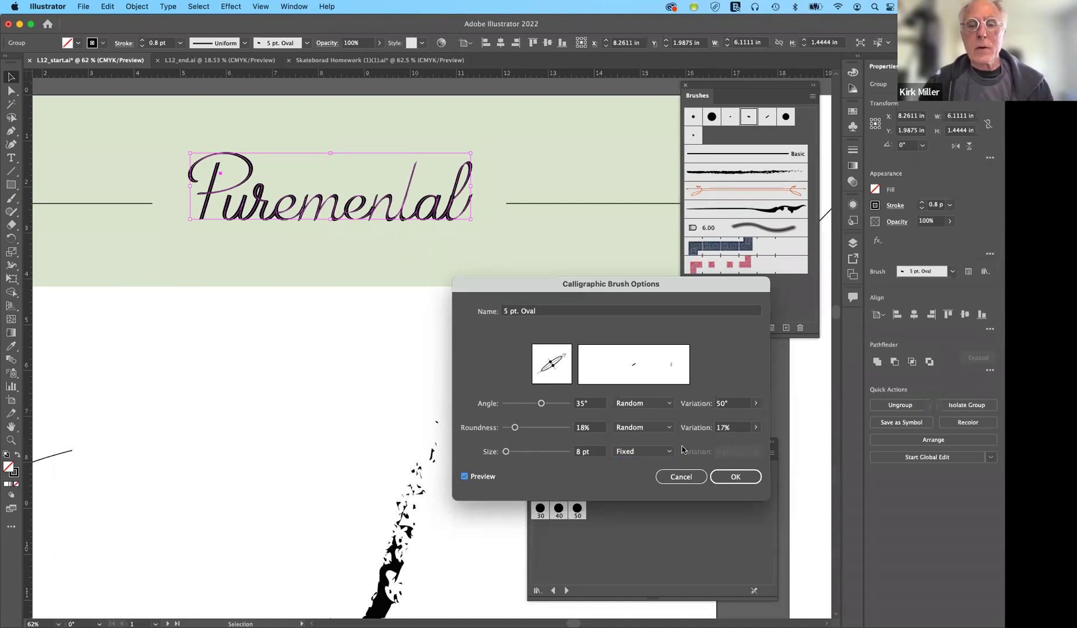
Rename the edited brush "8 pt. Oval" and apply its changes to the existing strokes.
click(506, 314)
key(BackSpace)
text(8)
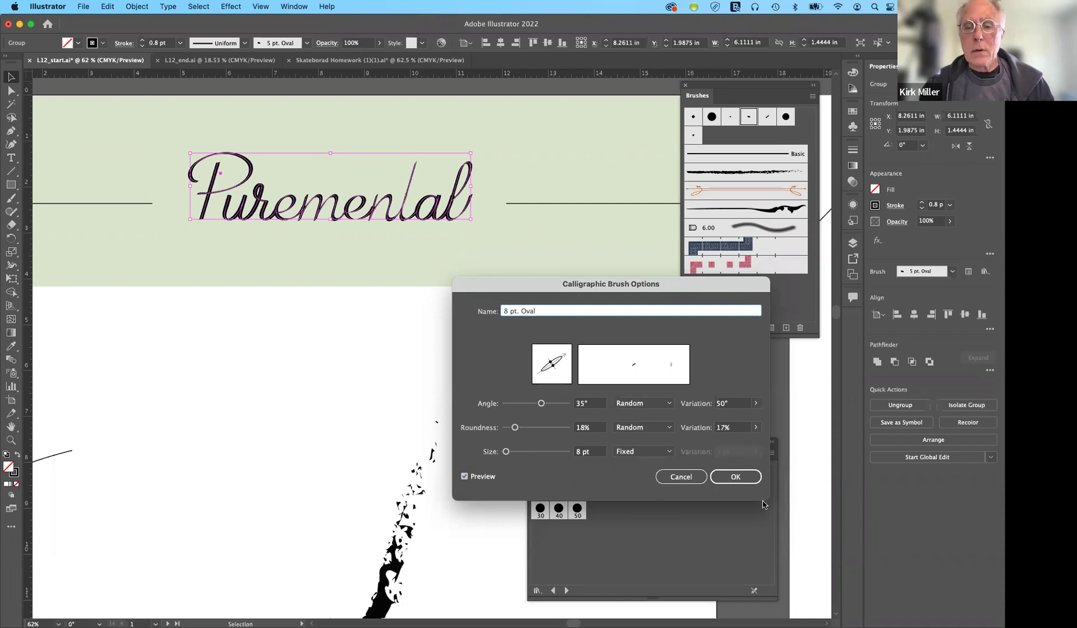
click(736, 477)
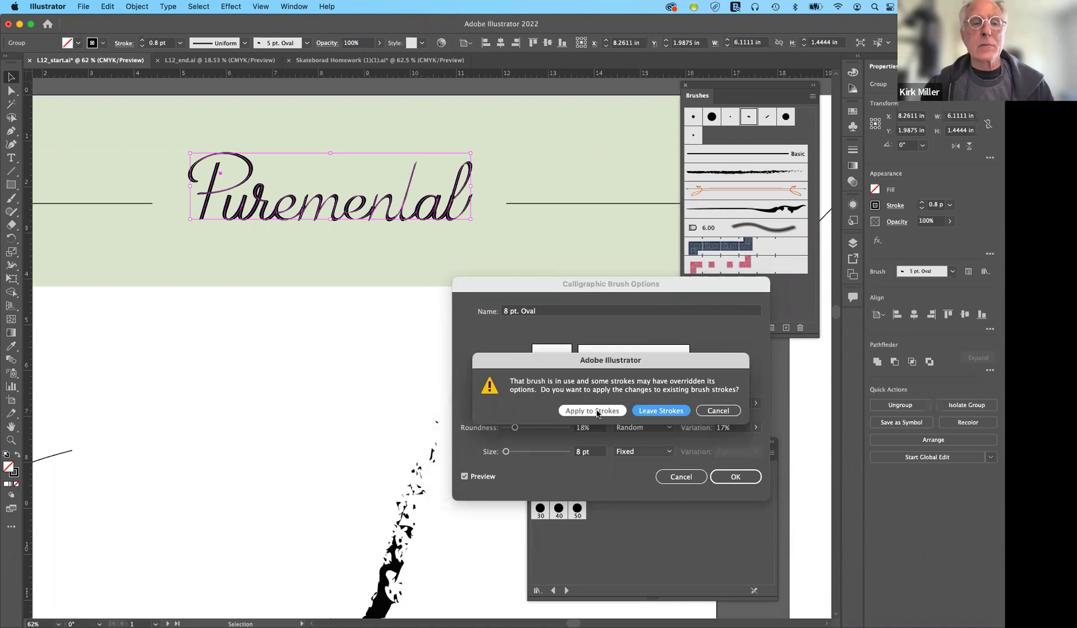
click(596, 410)
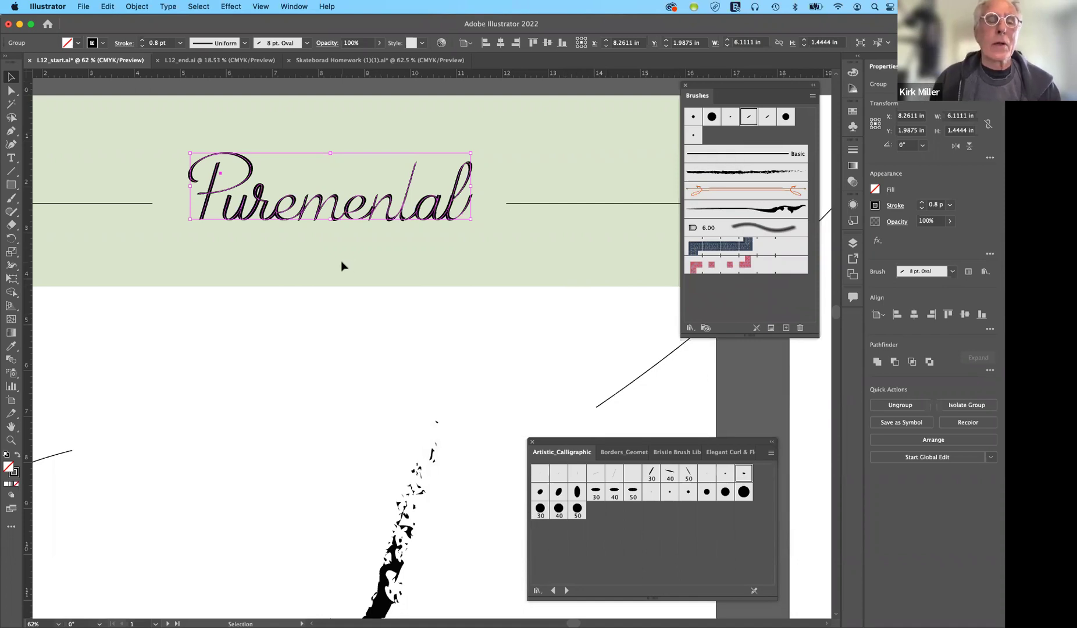
Paint a wavy crossbar over the t in Puremental with the Paintbrush tool and deselect everything.
scroll(341, 261, up, 5)
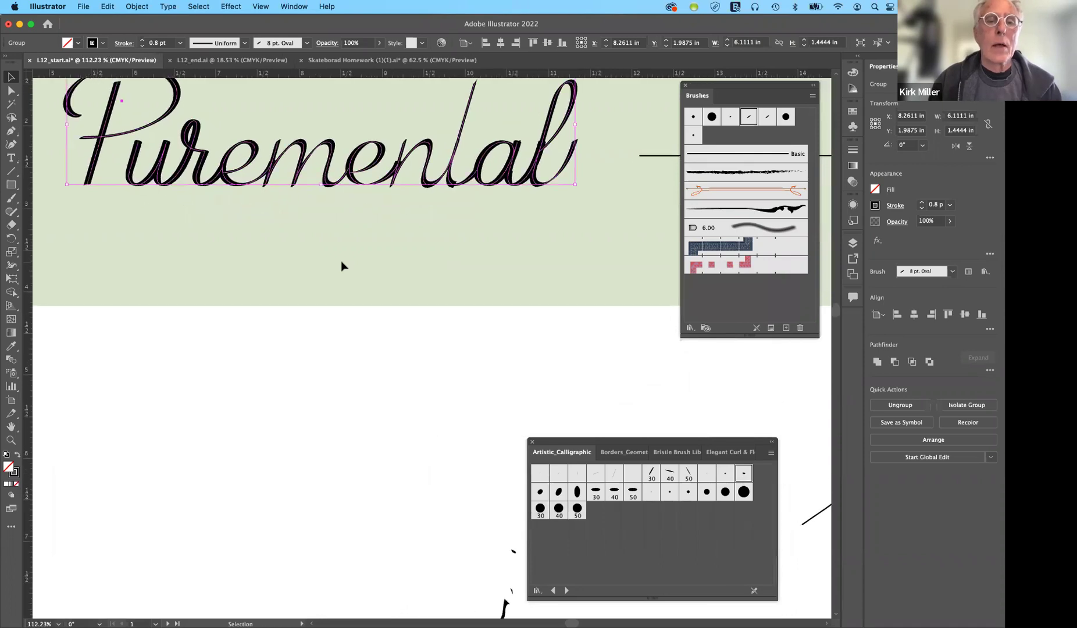
scroll(341, 261, up, 2)
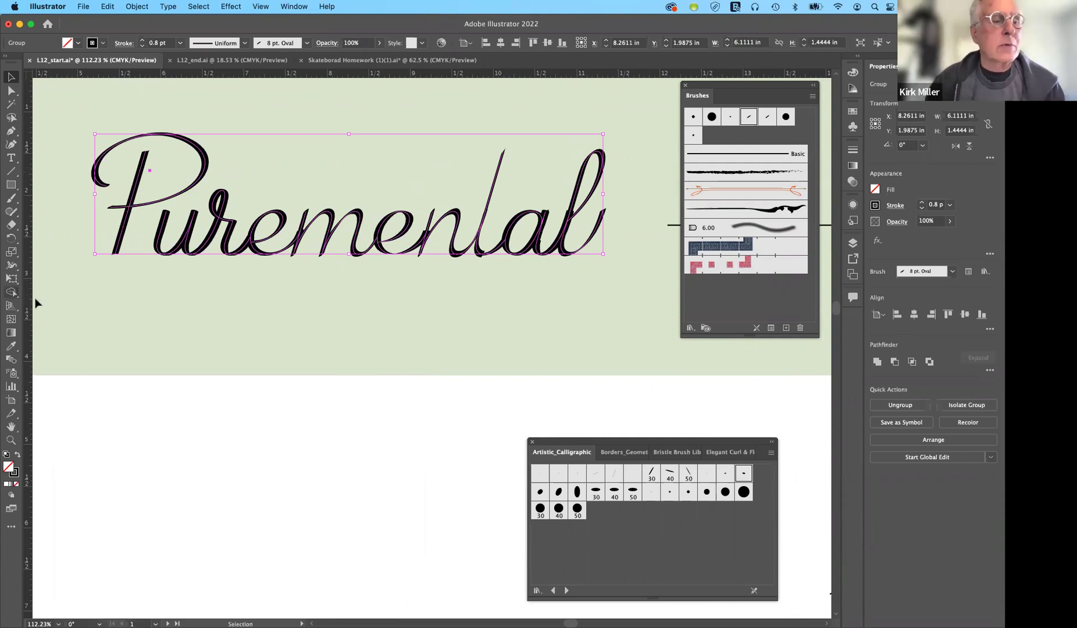
click(11, 198)
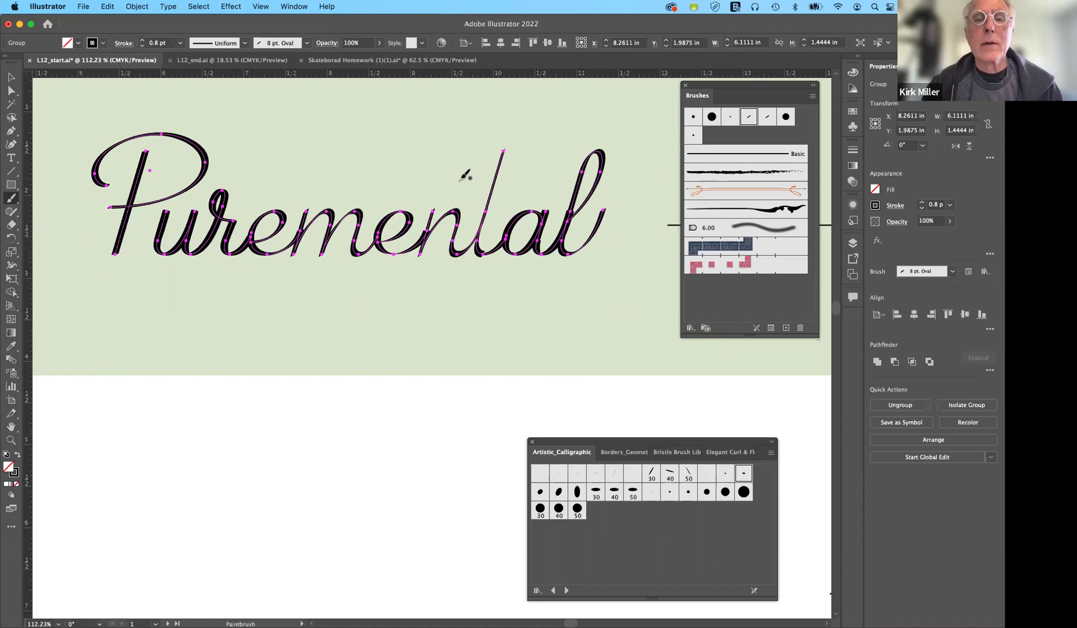
mouse_move(458, 180)
mouse_down()
mouse_move(482, 170)
mouse_move(524, 182)
mouse_move(536, 168)
mouse_up()
key(super+shift+a)
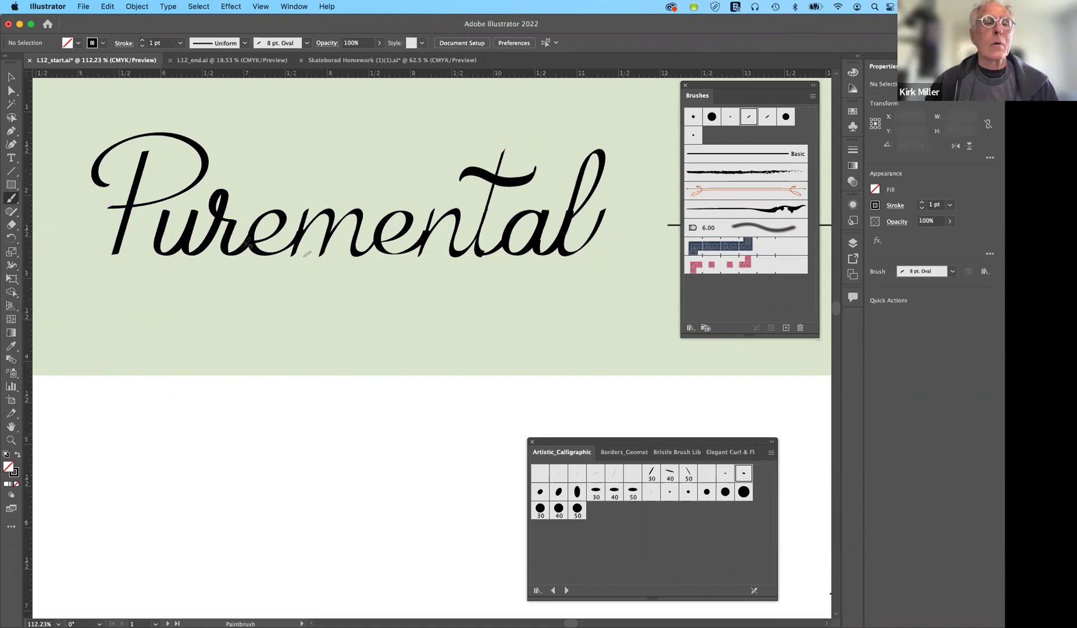
Try to extend the tail of the P in Puremental by moving its end anchor point outward.
click(11, 77)
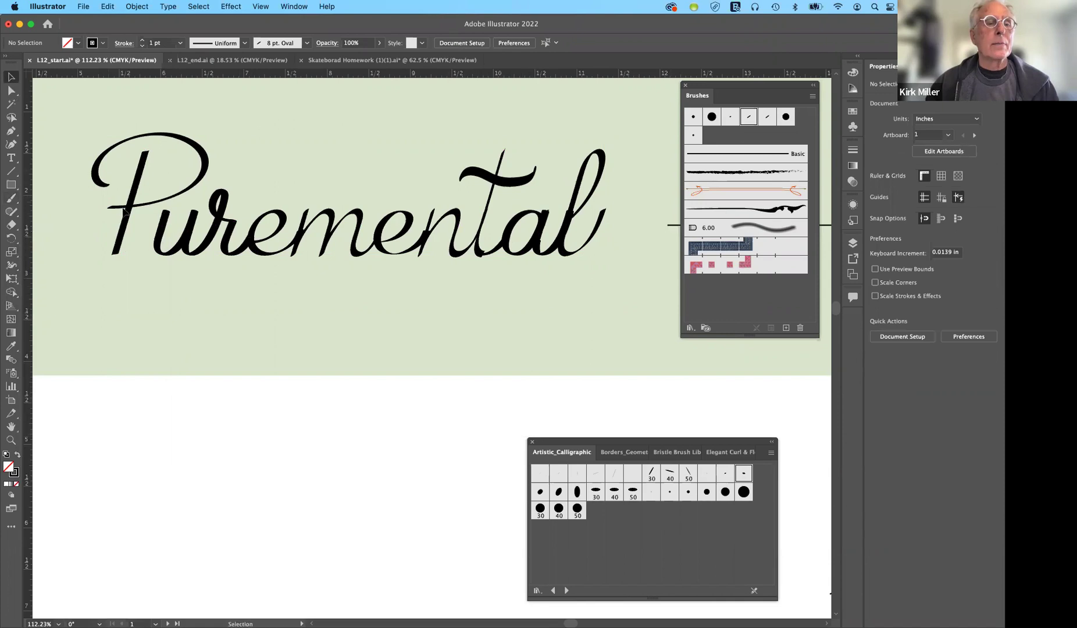
click(124, 211)
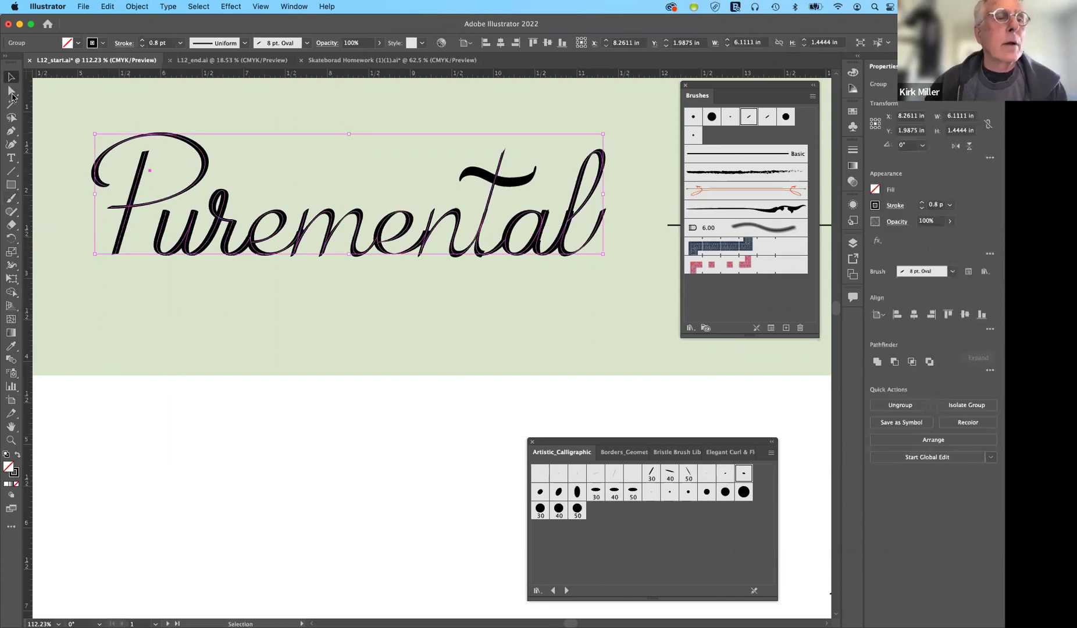
click(11, 93)
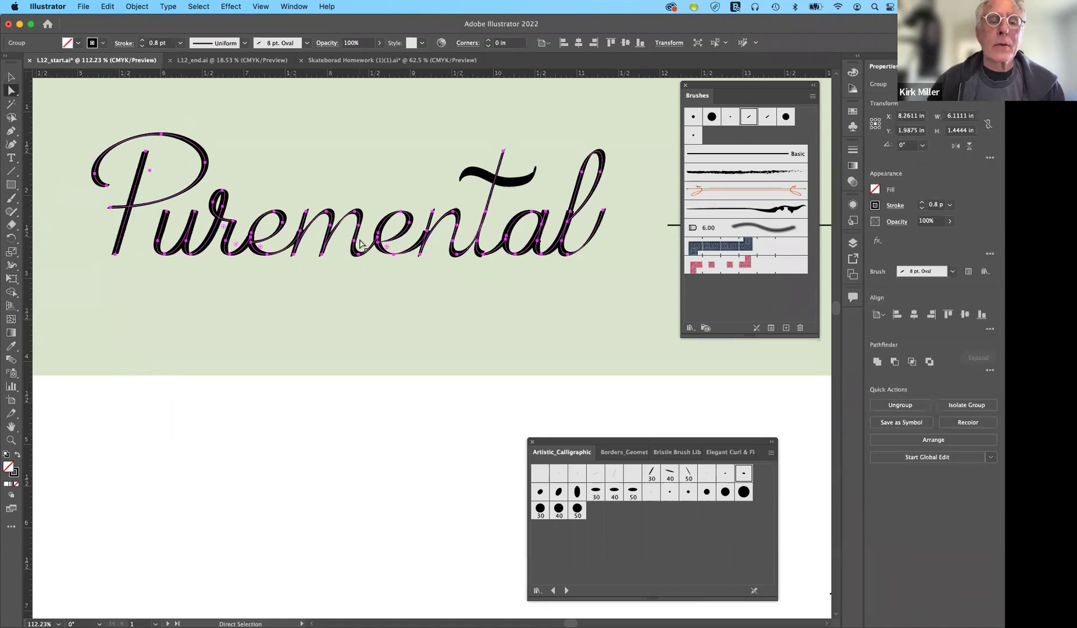
scroll(360, 245, left, 3)
scroll(361, 244, up, 1)
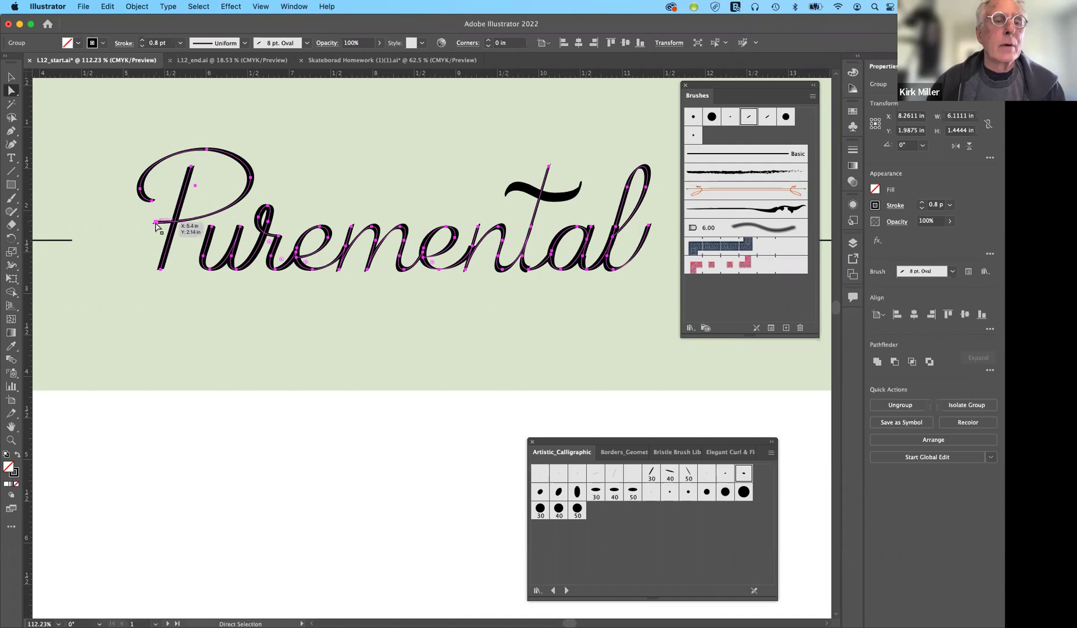
drag(156, 224, 141, 224)
key(super+z)
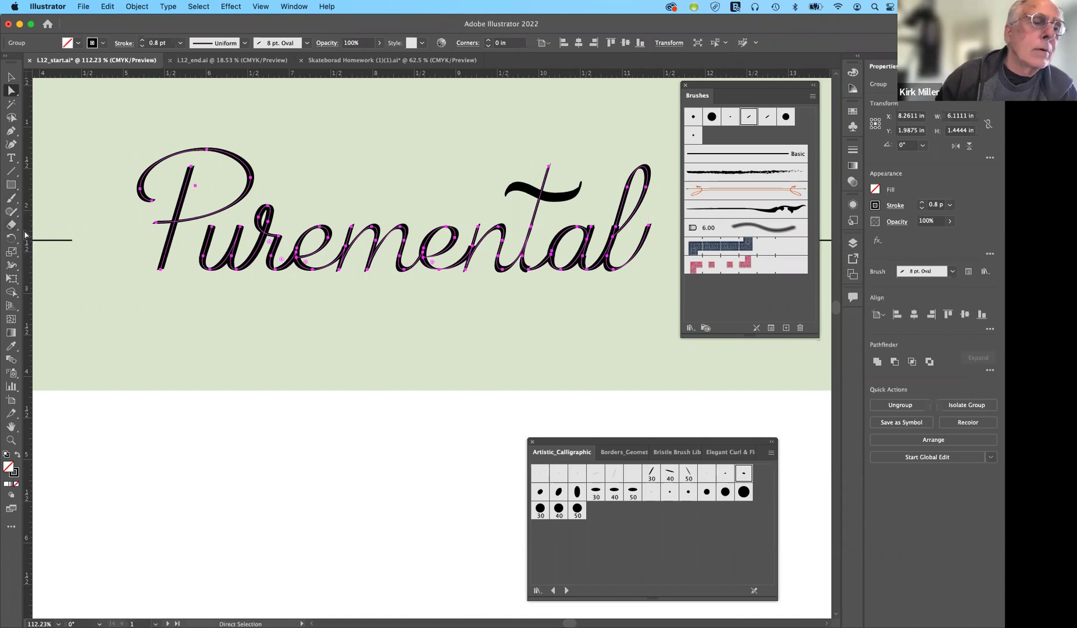
Paint a curved swash with the Paintbrush tool, sweeping outward and down from the tail of the P in Puremental.
click(11, 198)
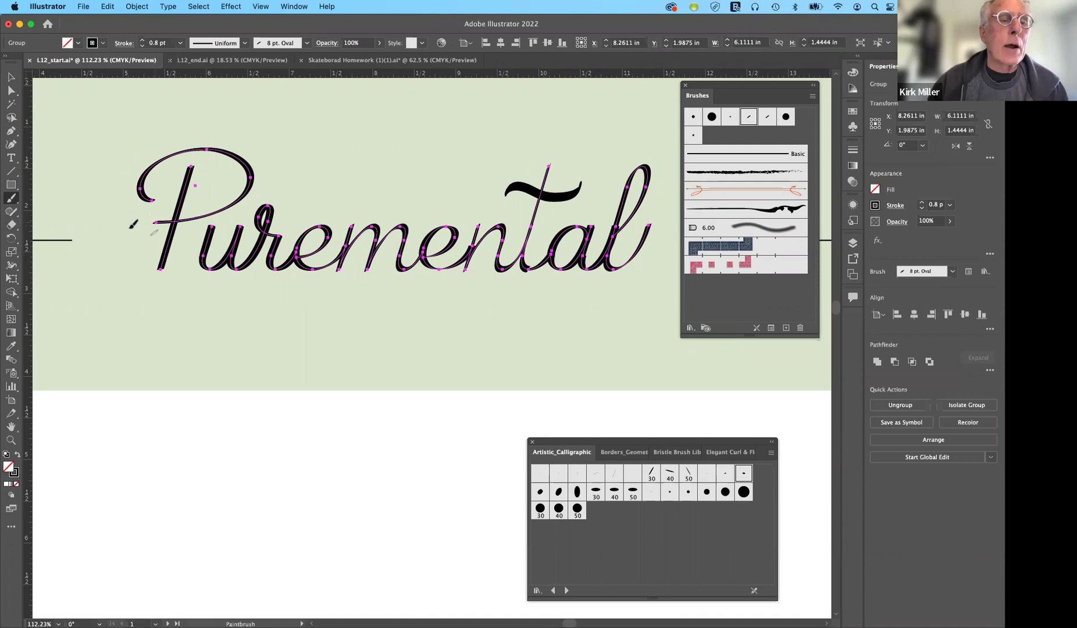
drag(104, 249, 94, 262)
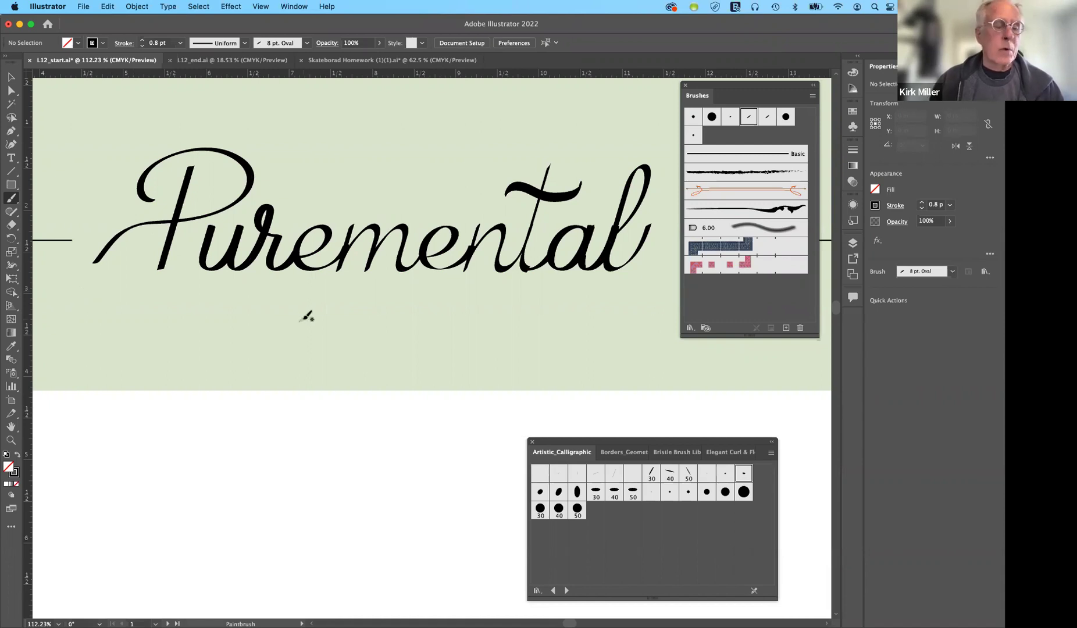
Examine the label layout below the Puremental logo, including the triangle, the curved paths and the leaf artwork on the second artboard.
scroll(306, 316, down, 5)
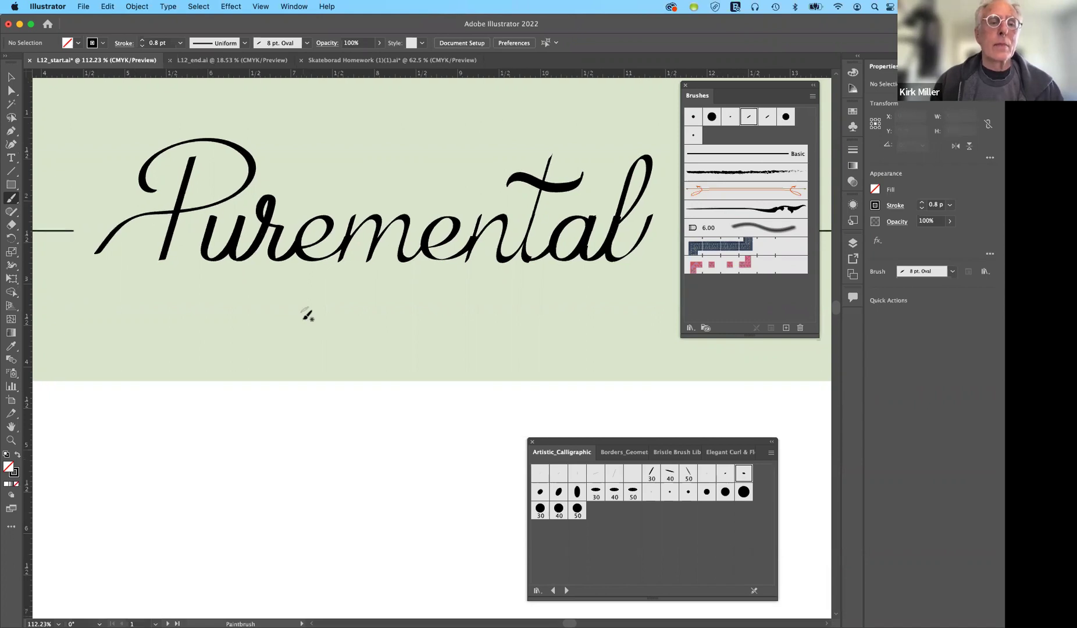
scroll(306, 316, down, 5)
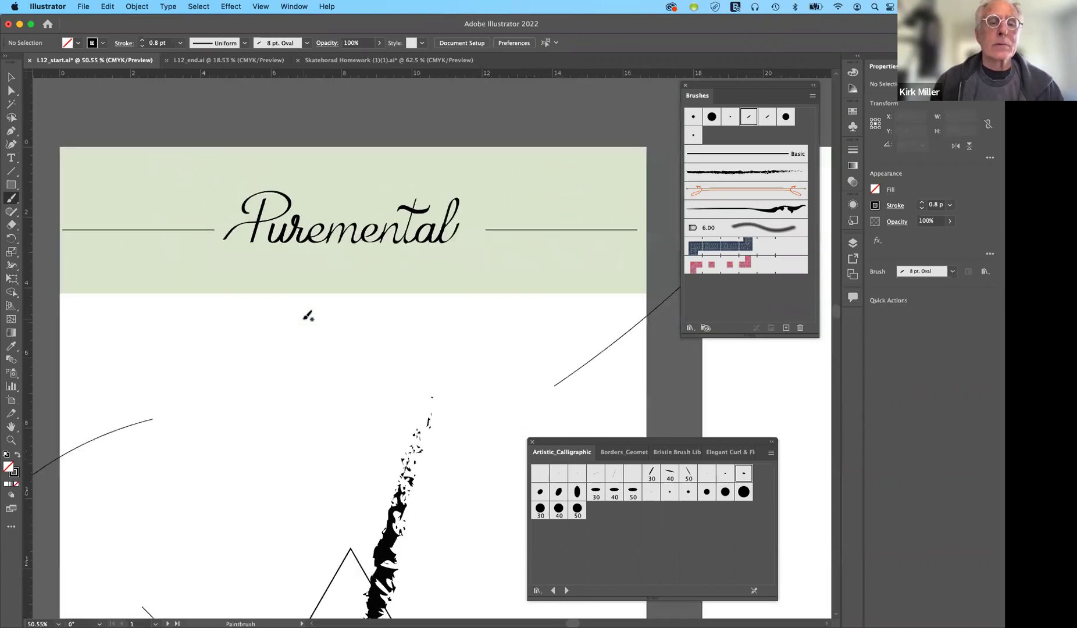
scroll(307, 315, down, 5)
scroll(308, 316, up, 2)
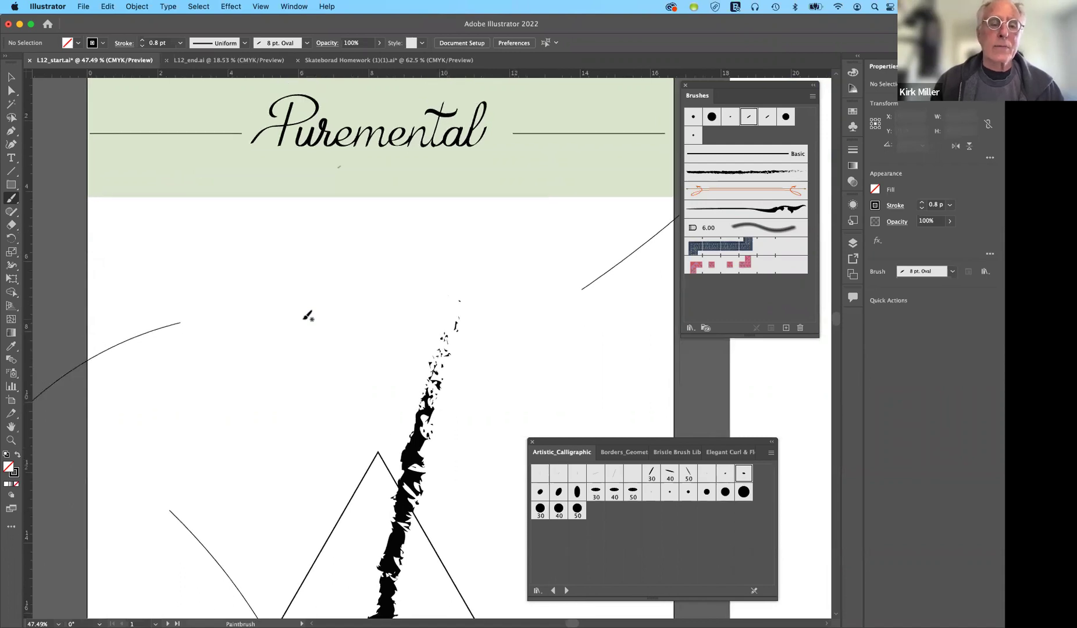
scroll(308, 316, down, 4)
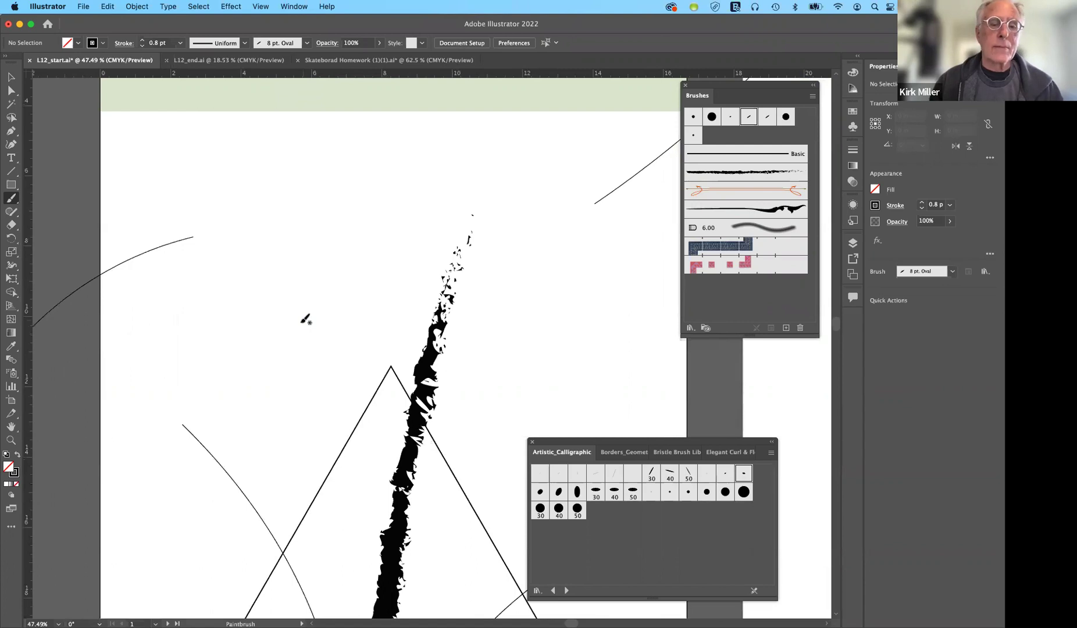
scroll(306, 319, down, 2)
scroll(305, 319, down, 1)
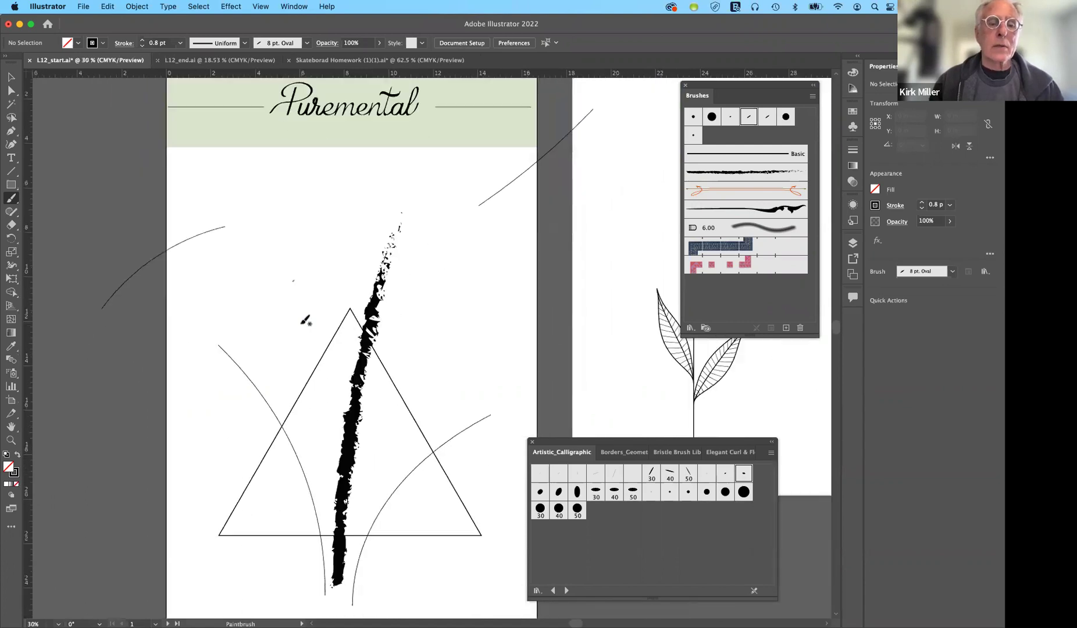
scroll(305, 318, down, 1)
scroll(305, 318, down, 2)
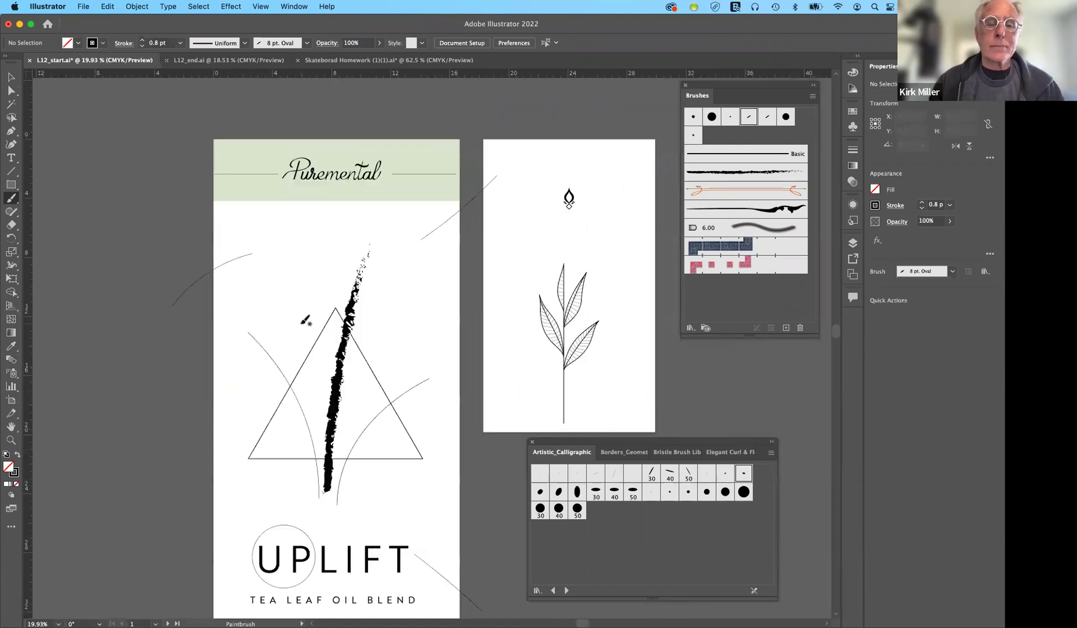
scroll(305, 319, down, 1)
scroll(305, 318, right, 1)
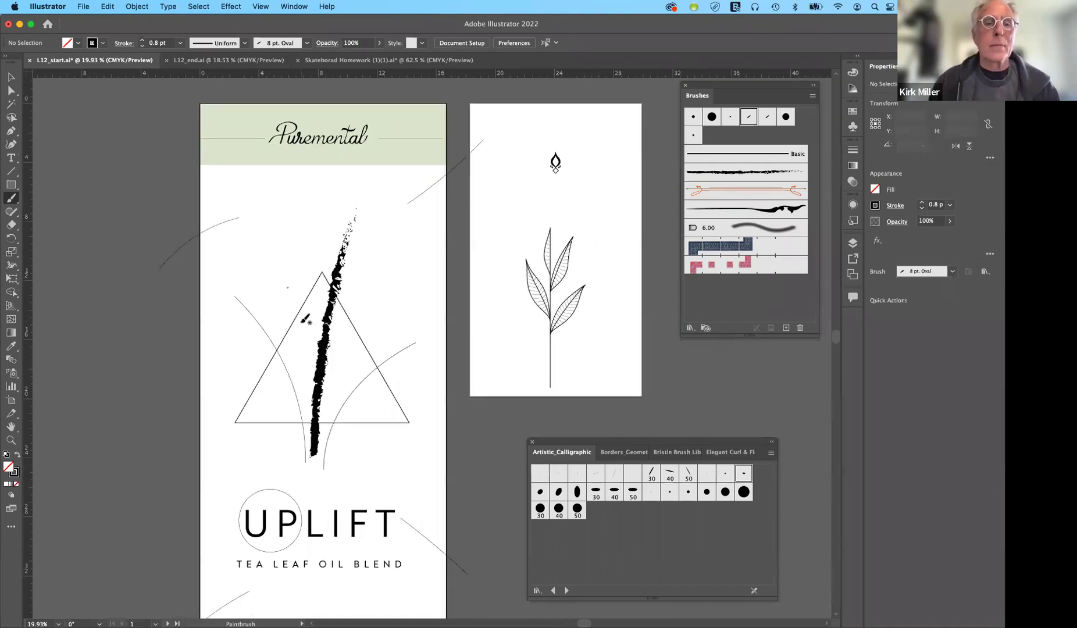
scroll(306, 319, up, 1)
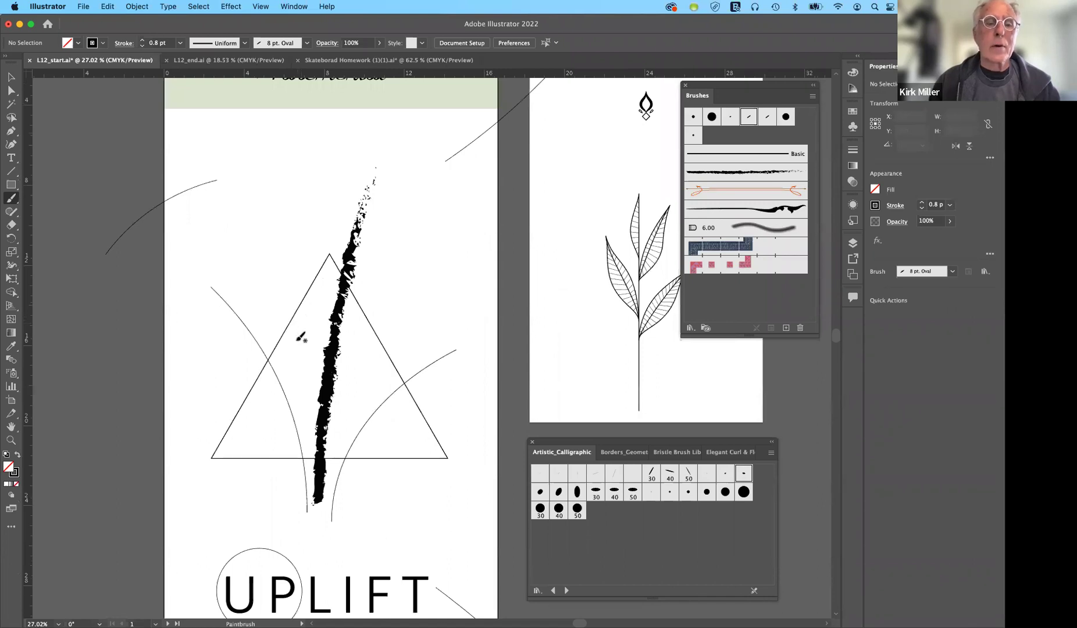
scroll(301, 337, down, 1)
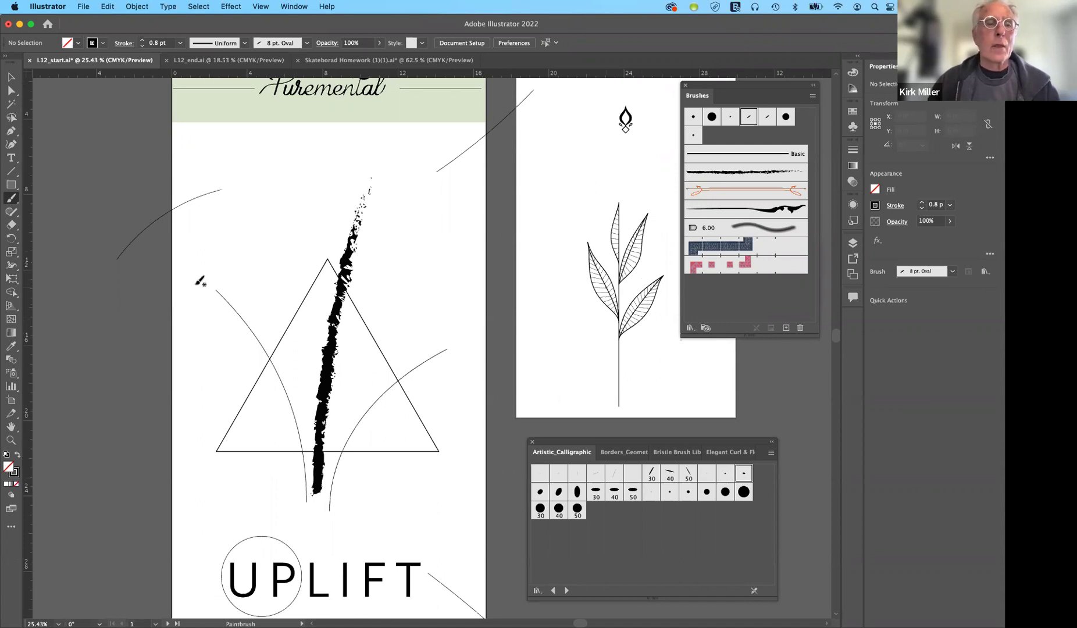
Remove the charcoal brush stroke from the tall curved path running through the triangle and deselect it.
click(11, 88)
key(v)
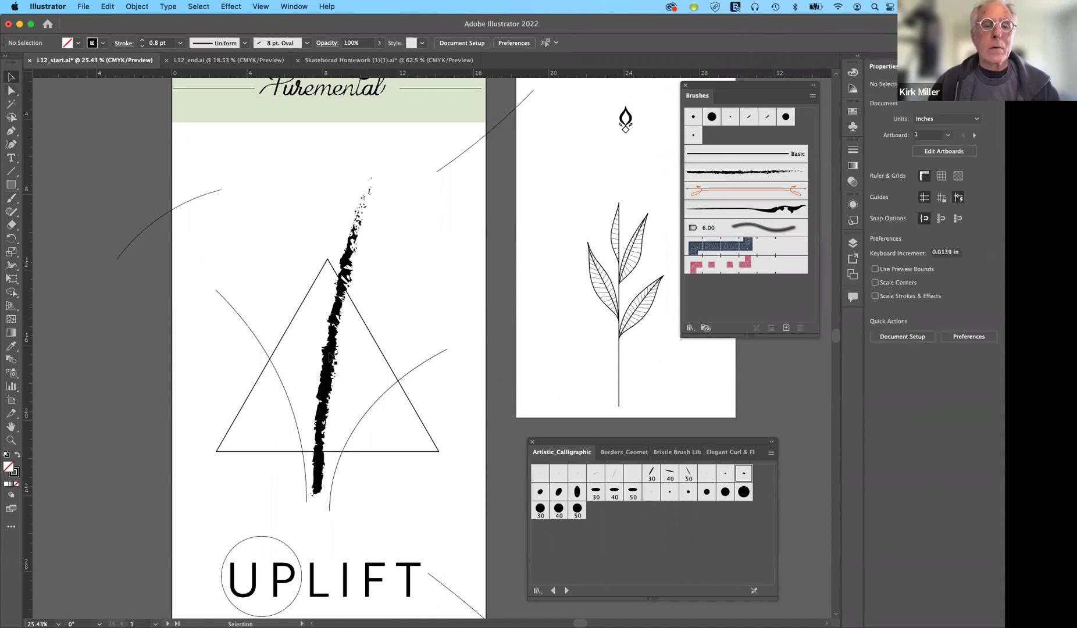
click(324, 324)
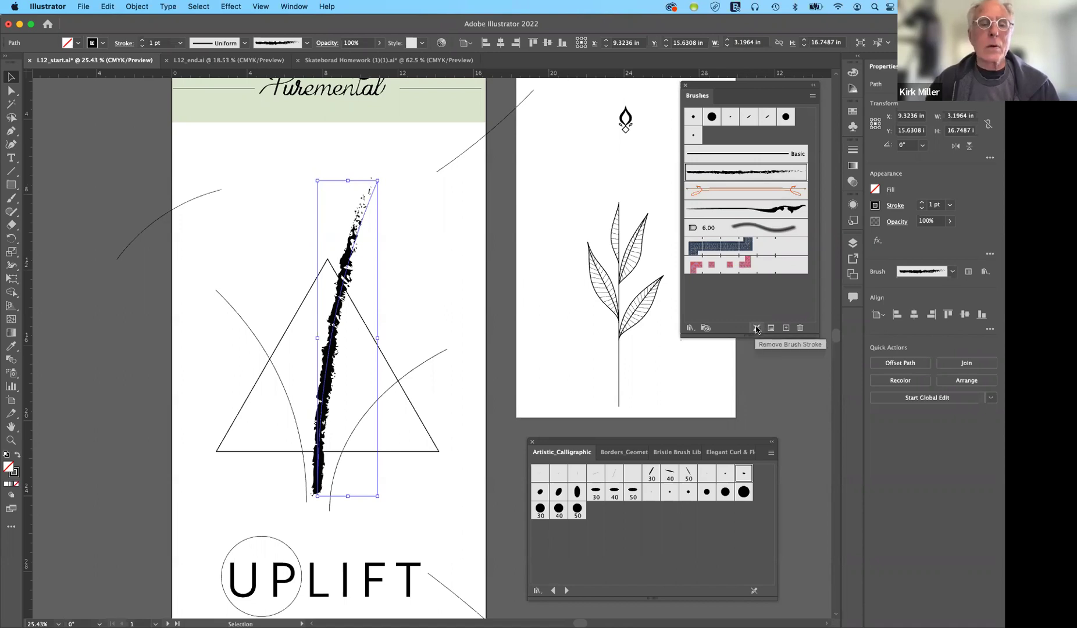
click(757, 329)
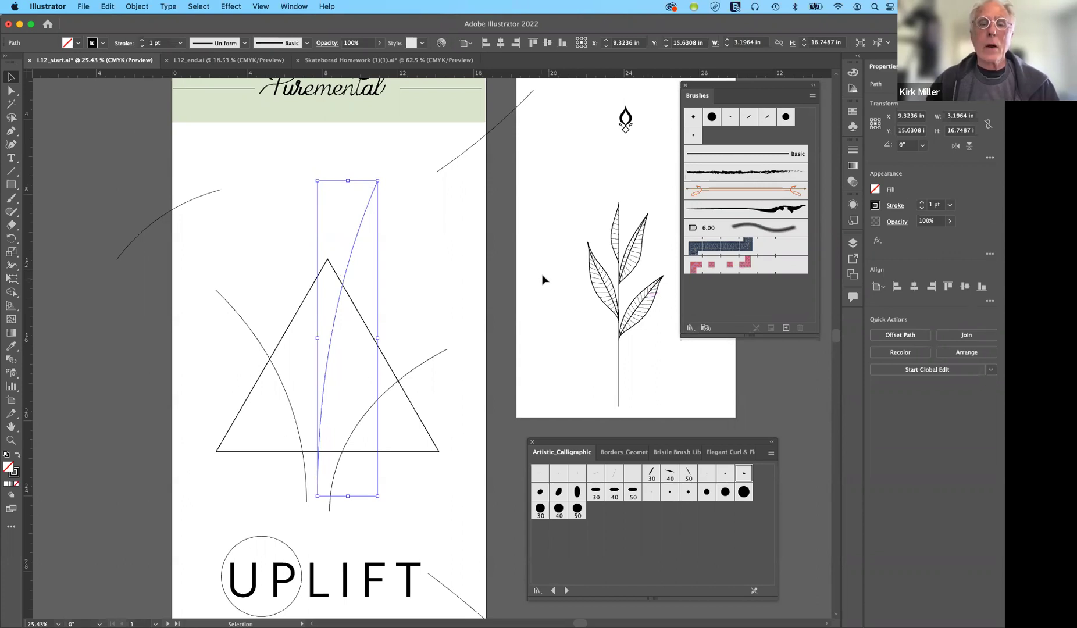
click(464, 274)
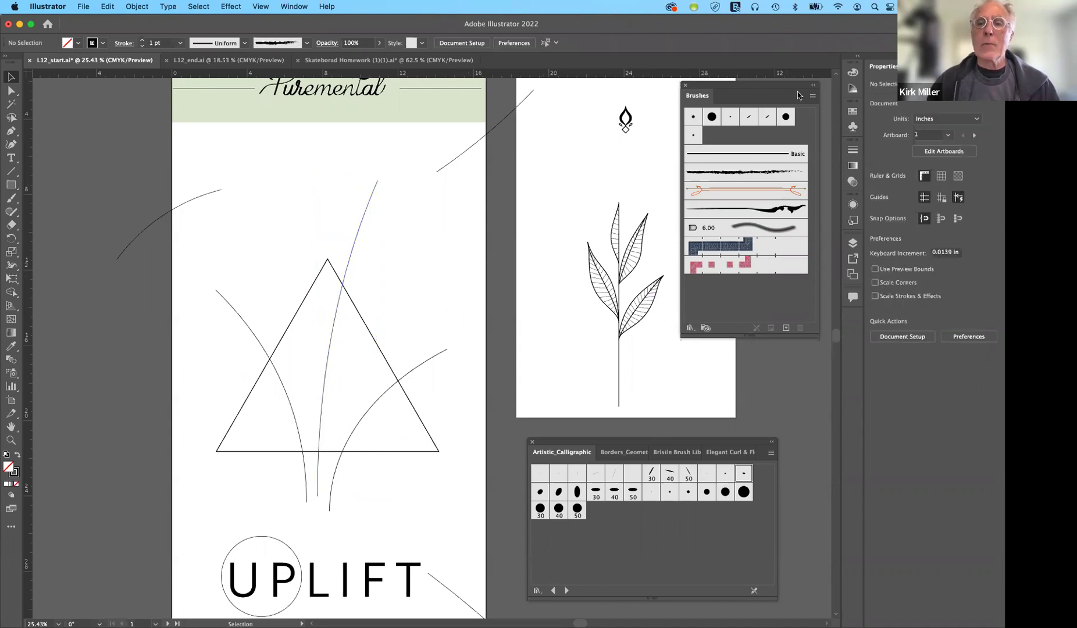
Start a new Art Brush from the leaf sprig group on the second artboard.
drag(798, 92, 819, 99)
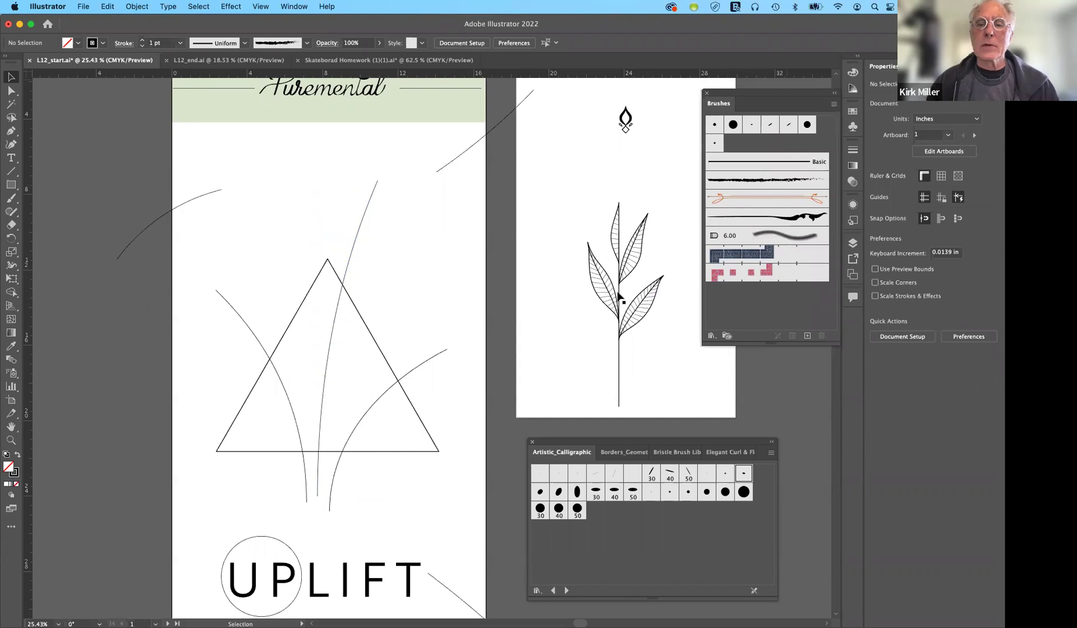
click(618, 294)
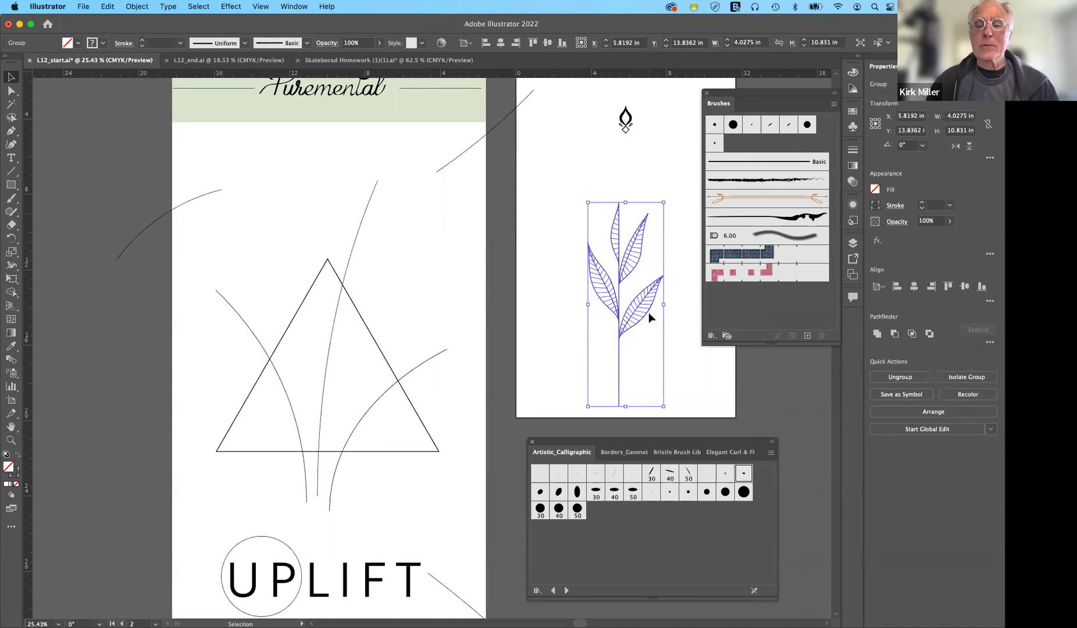
click(808, 336)
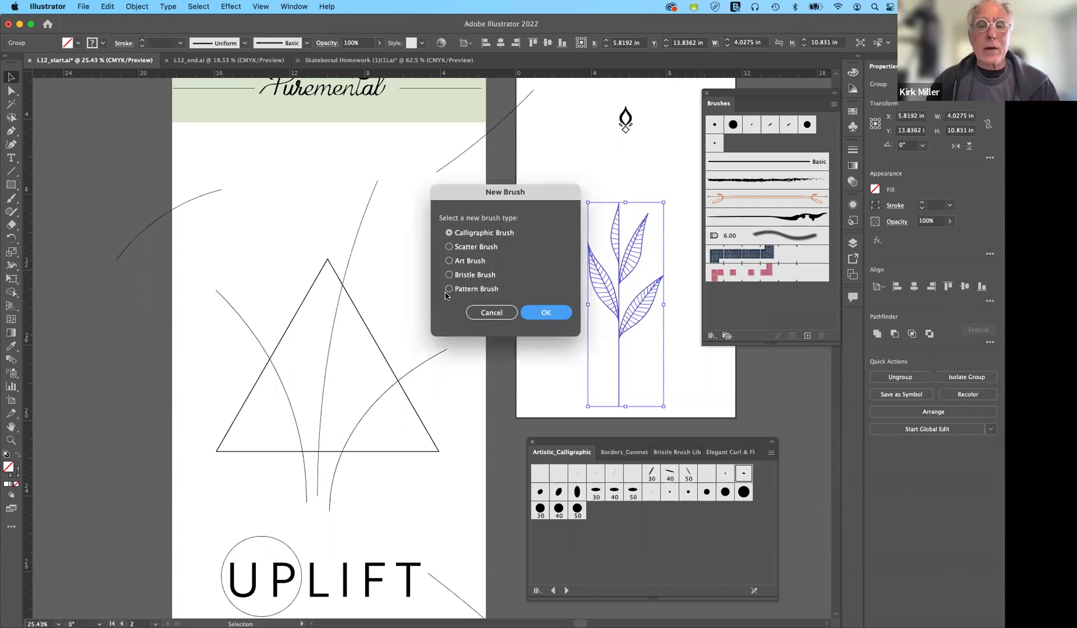
click(449, 261)
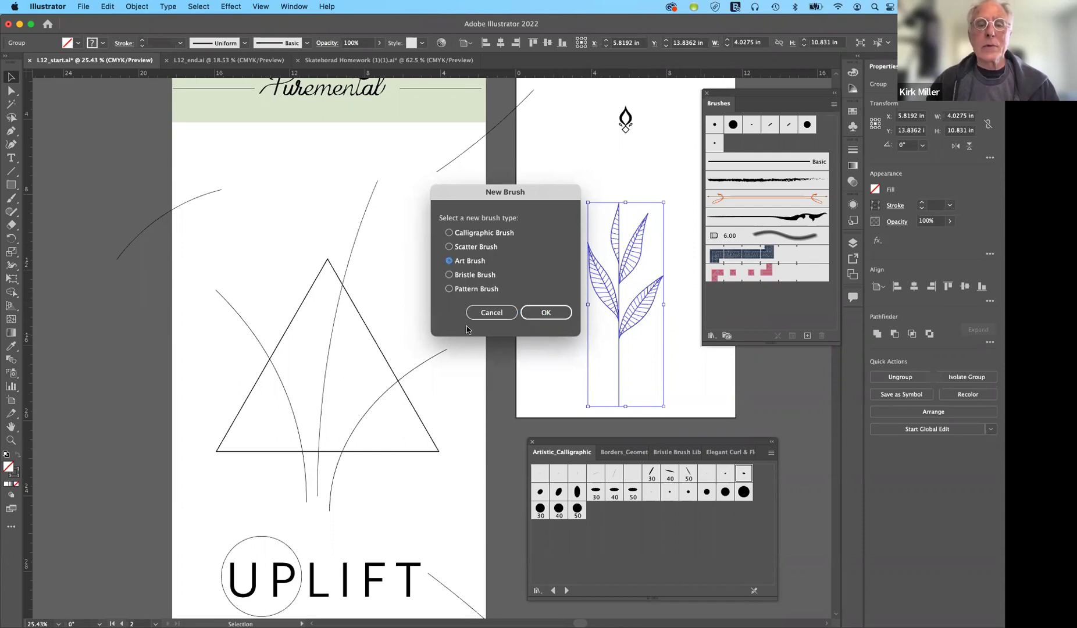
click(547, 315)
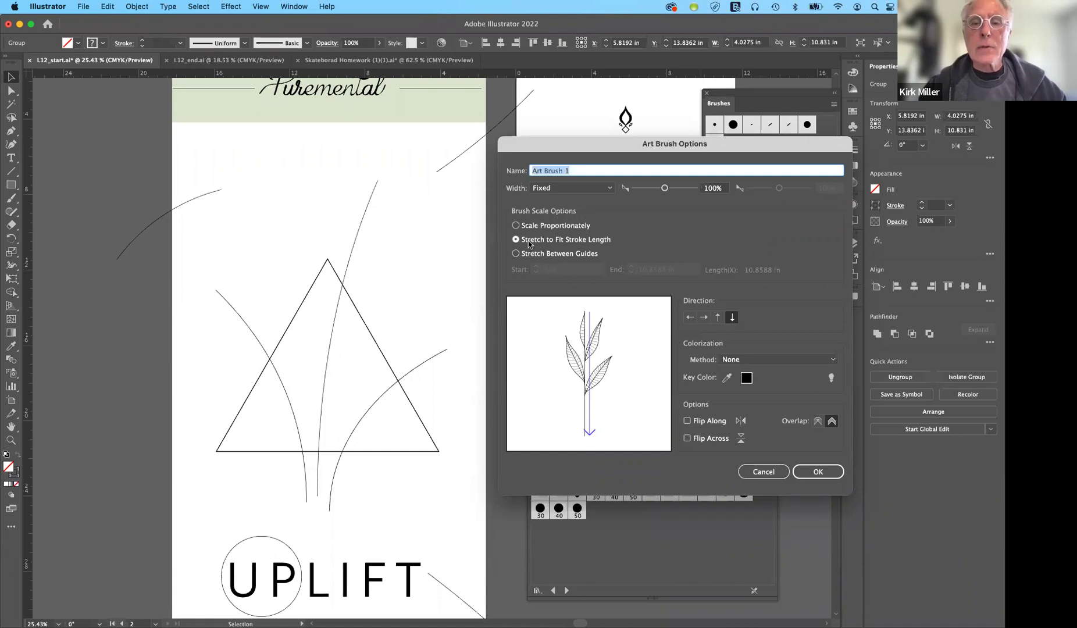
Set the art brush to Stretch Between Guides with the start at 7.325 in and the end at 10.8587 in.
click(516, 226)
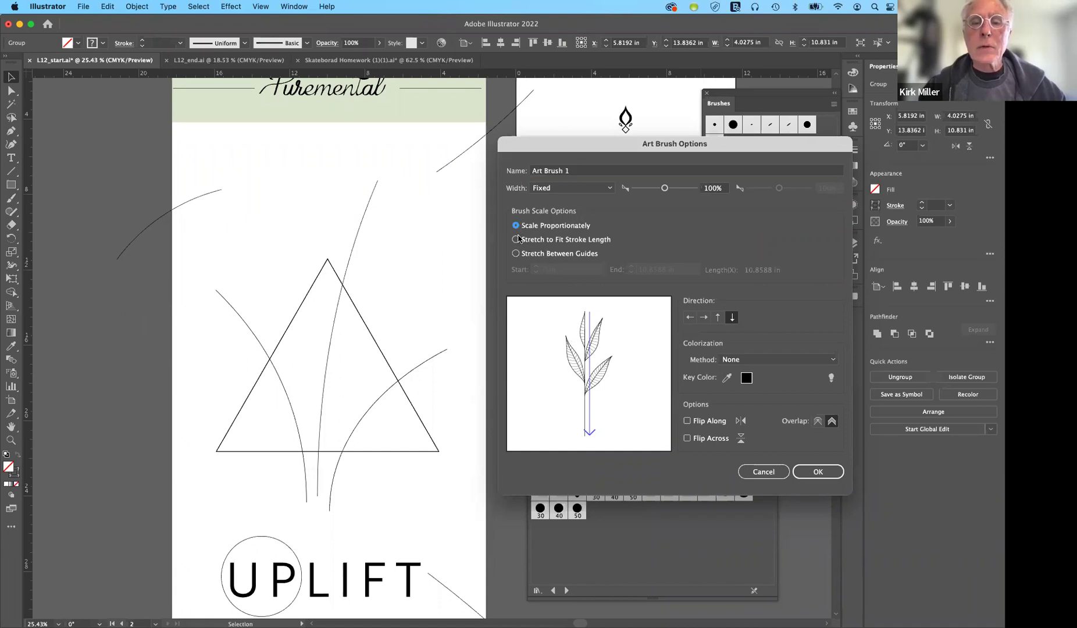
click(516, 240)
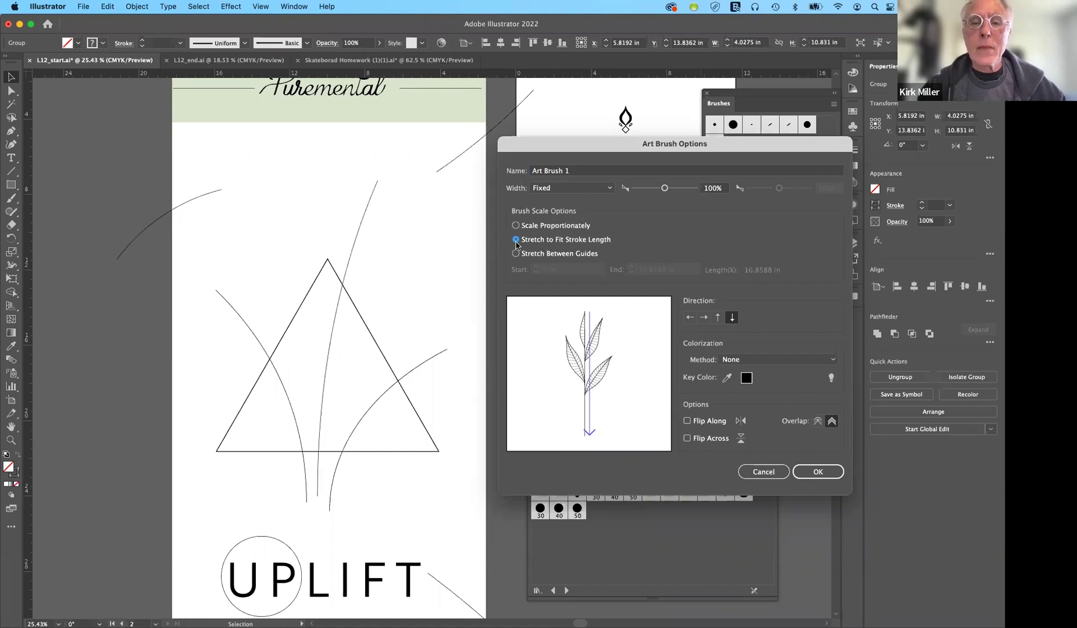
click(516, 254)
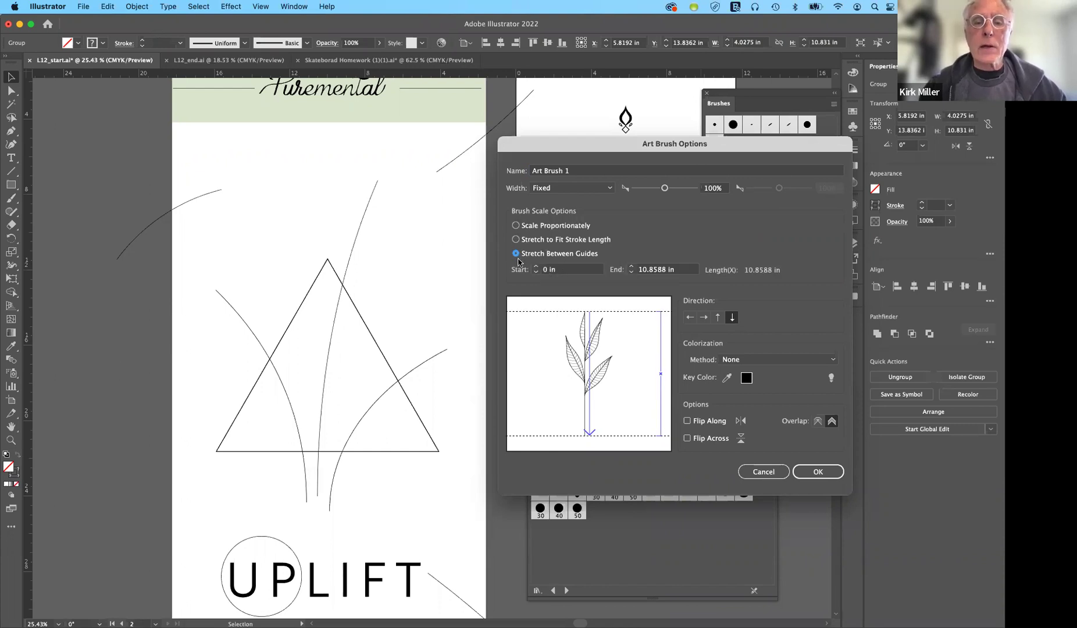
double_click(548, 270)
text(7.)
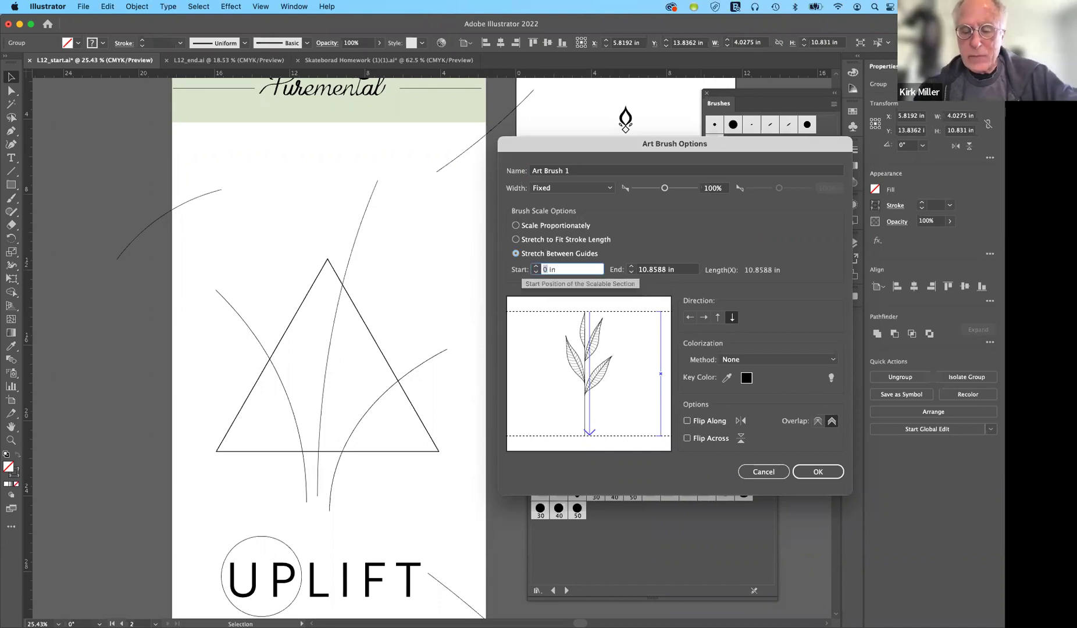
text(32)
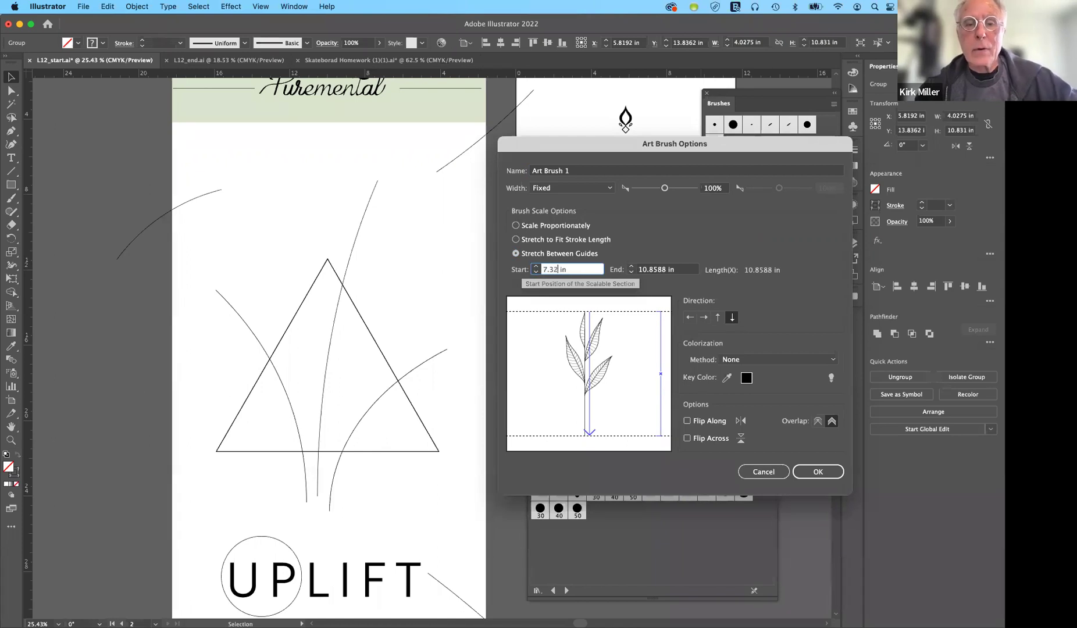
text(5)
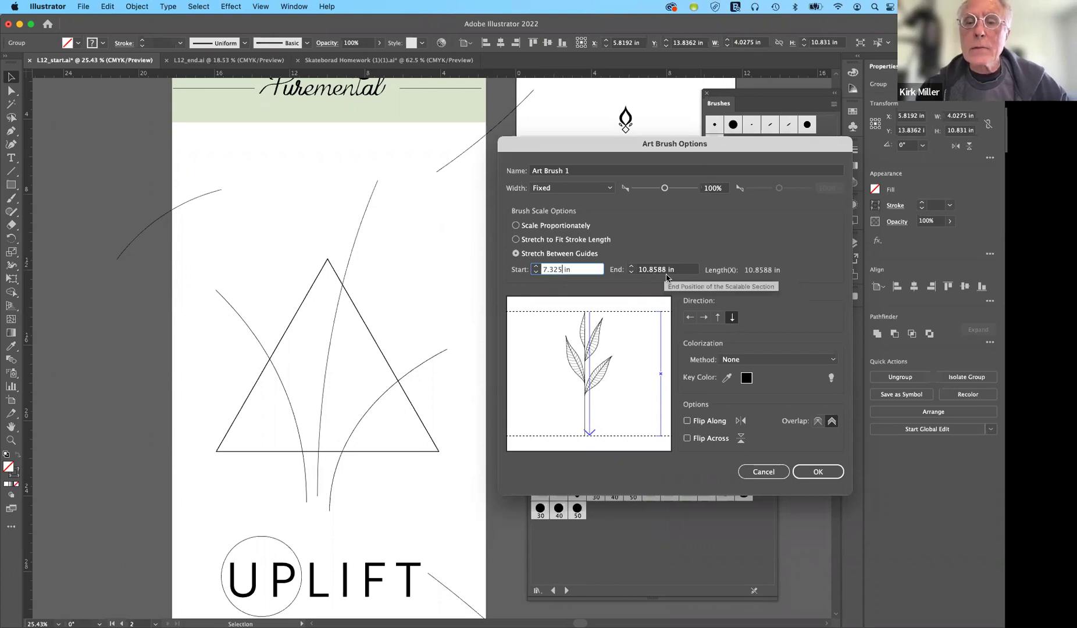
click(666, 273)
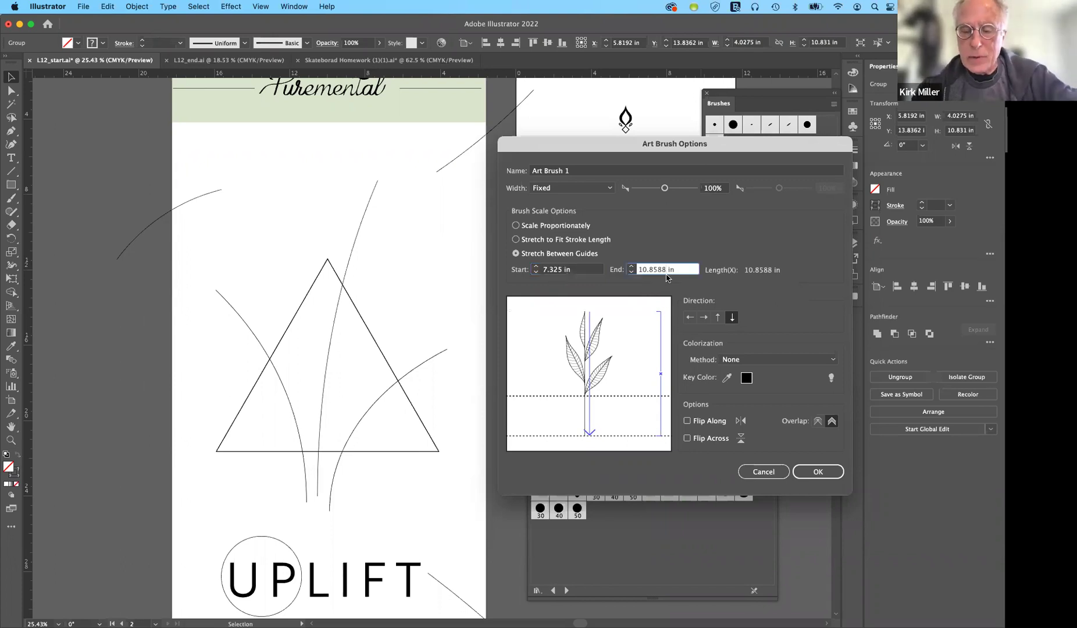
key(BackSpace)
text(7)
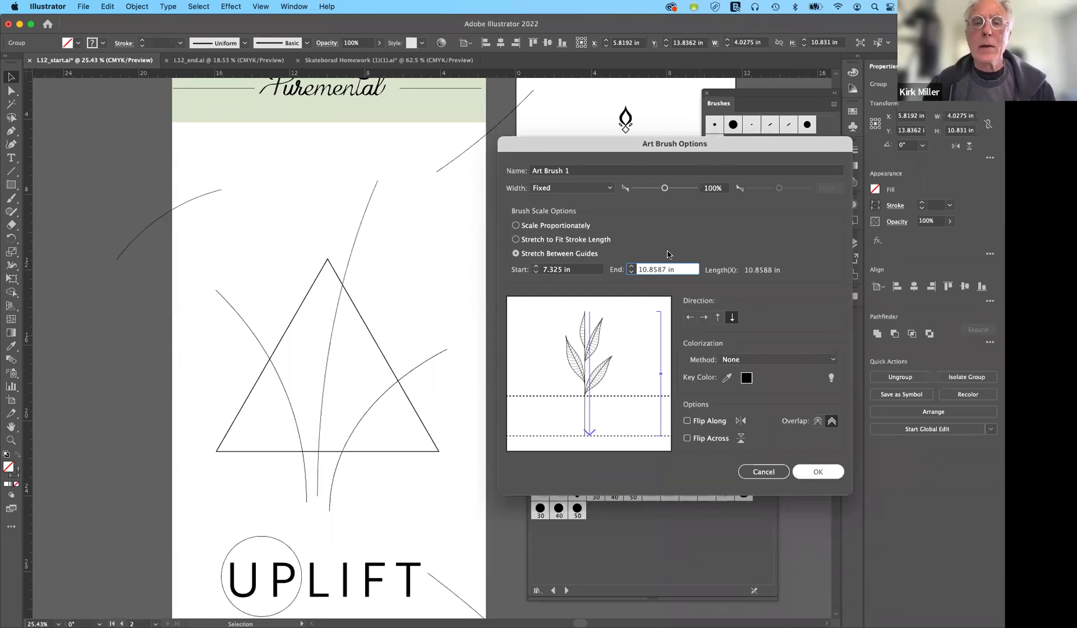
Name the new art brush teaLeaves and save it.
click(549, 171)
drag(548, 171, 522, 171)
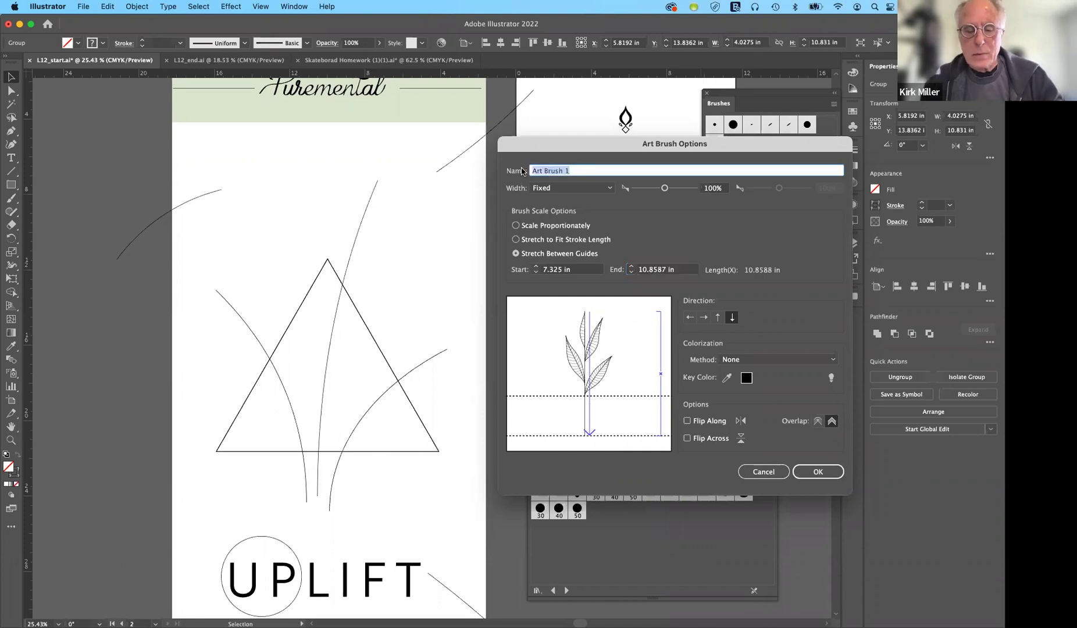
text(t)
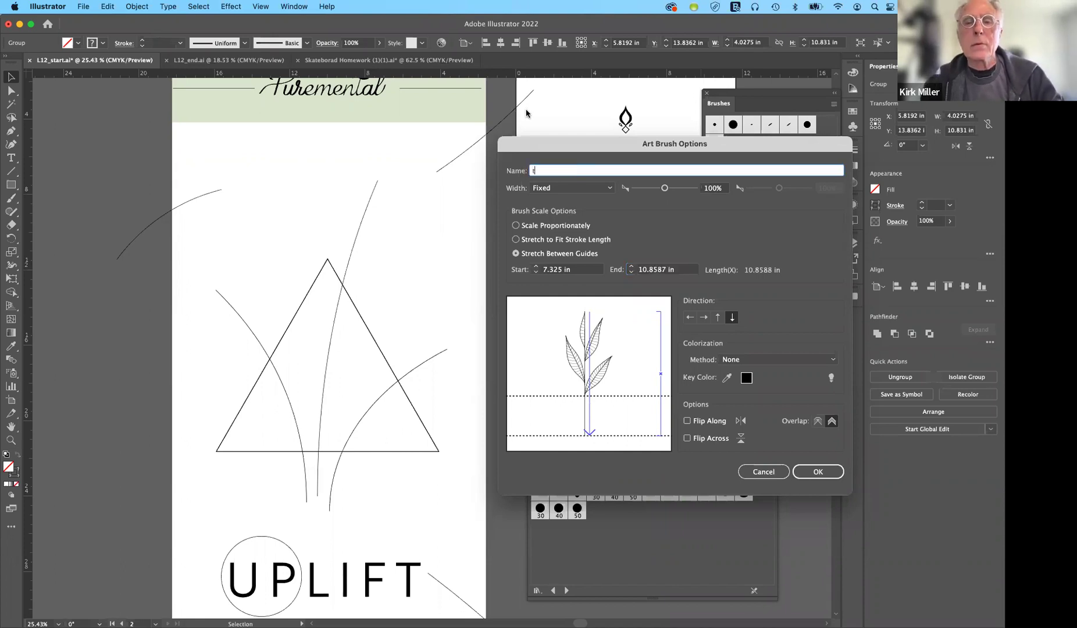
text(eaLeaves)
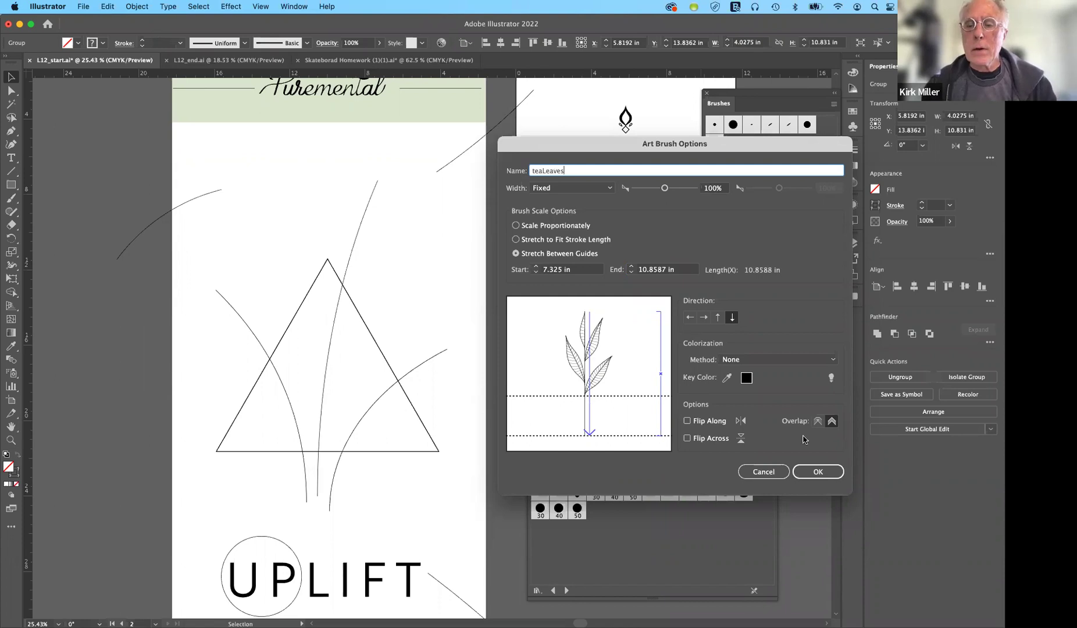
click(821, 473)
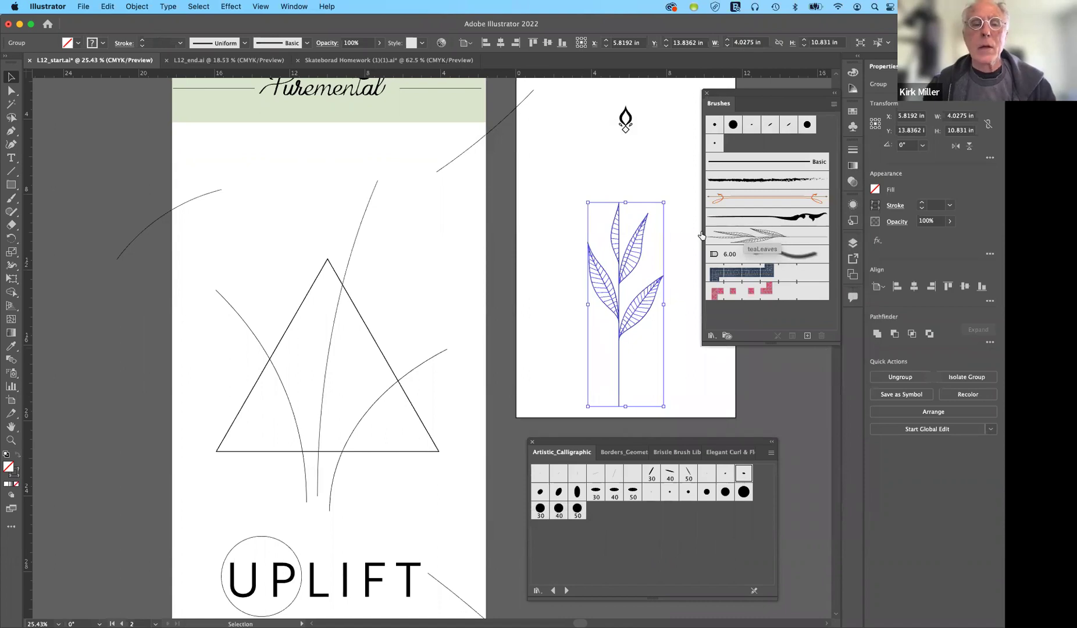
Apply the teaLeaves brush to the three curved paths that cross the triangle.
click(368, 202)
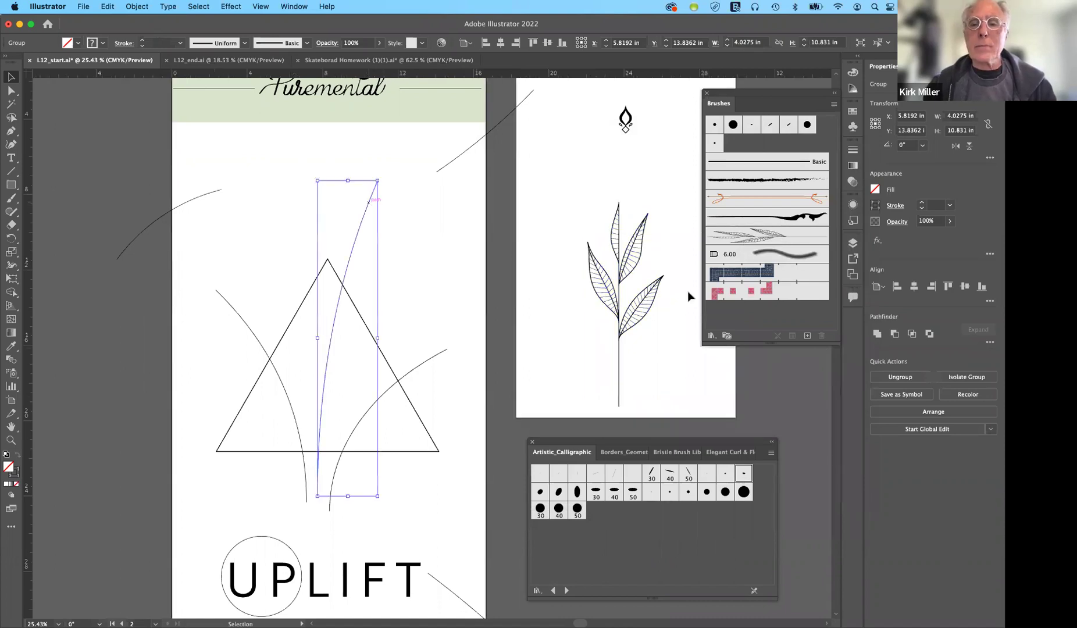
click(778, 237)
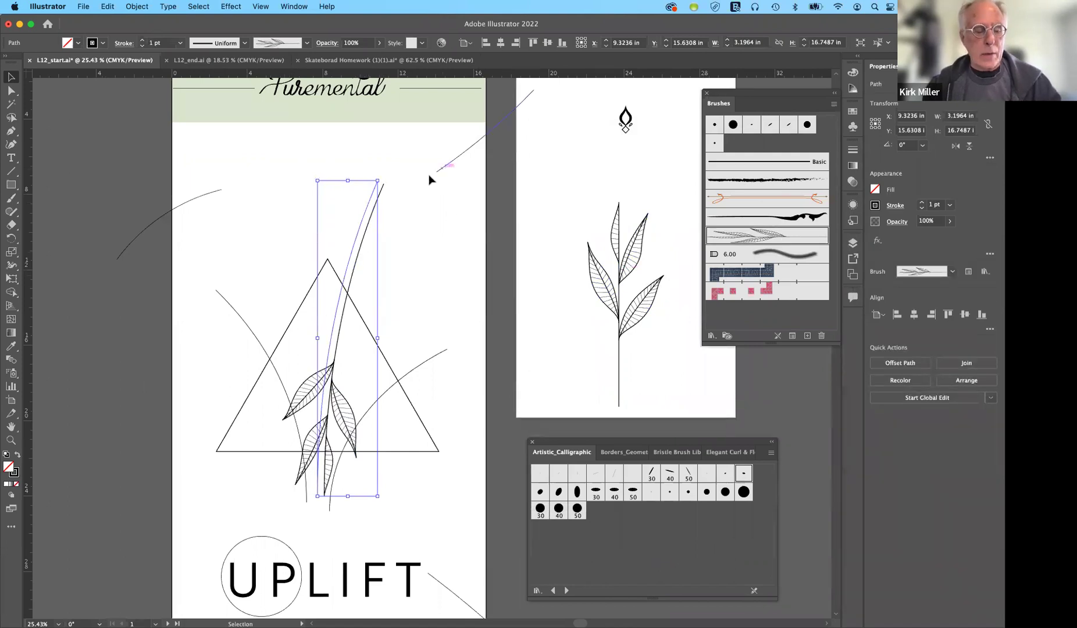
shift+click(242, 324)
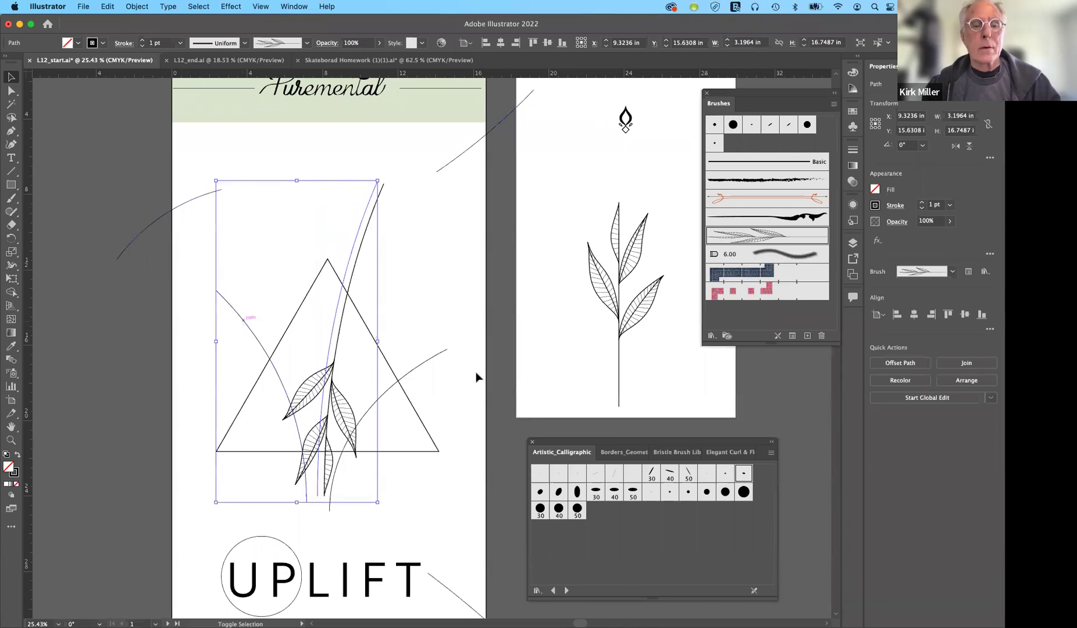
shift+click(440, 355)
shift+click(437, 352)
click(774, 237)
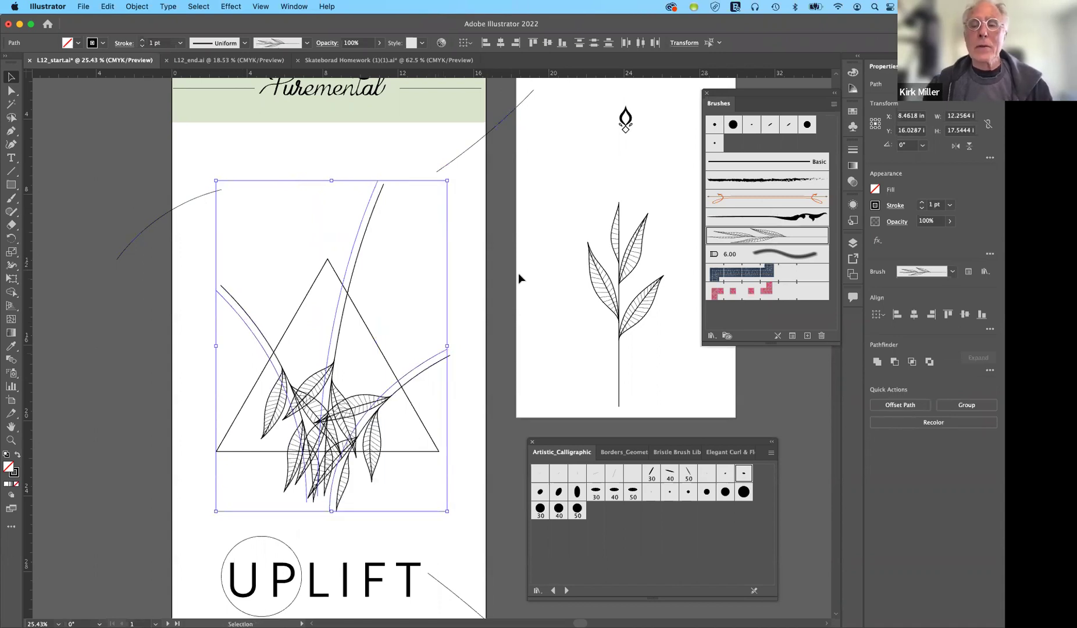
Turn on Flip Along for the teaLeaves art brush and apply the change to the existing strokes.
double_click(756, 237)
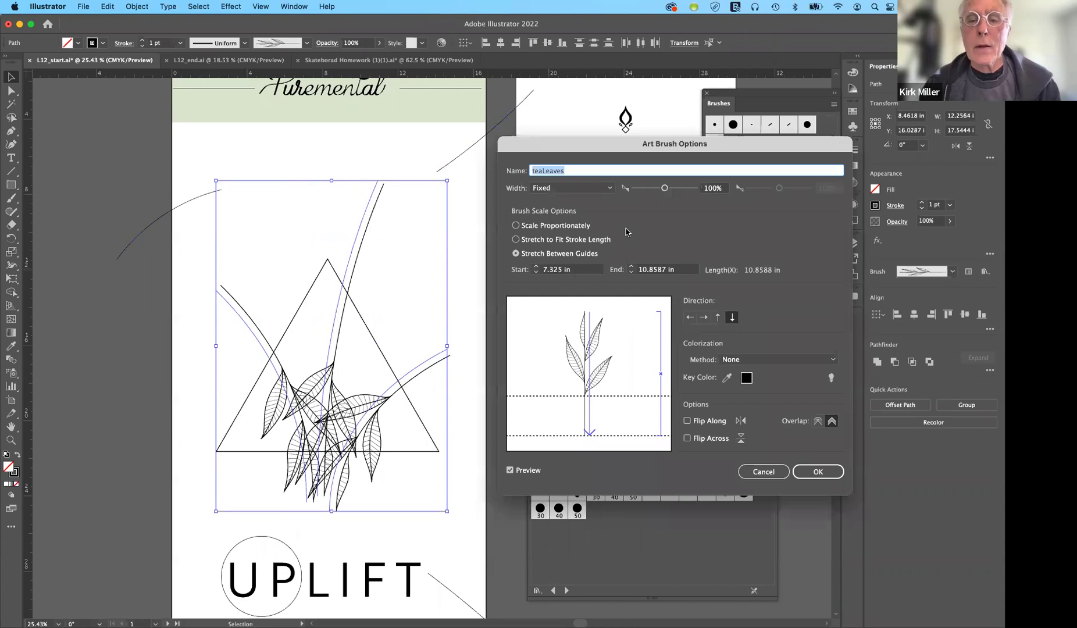
click(688, 422)
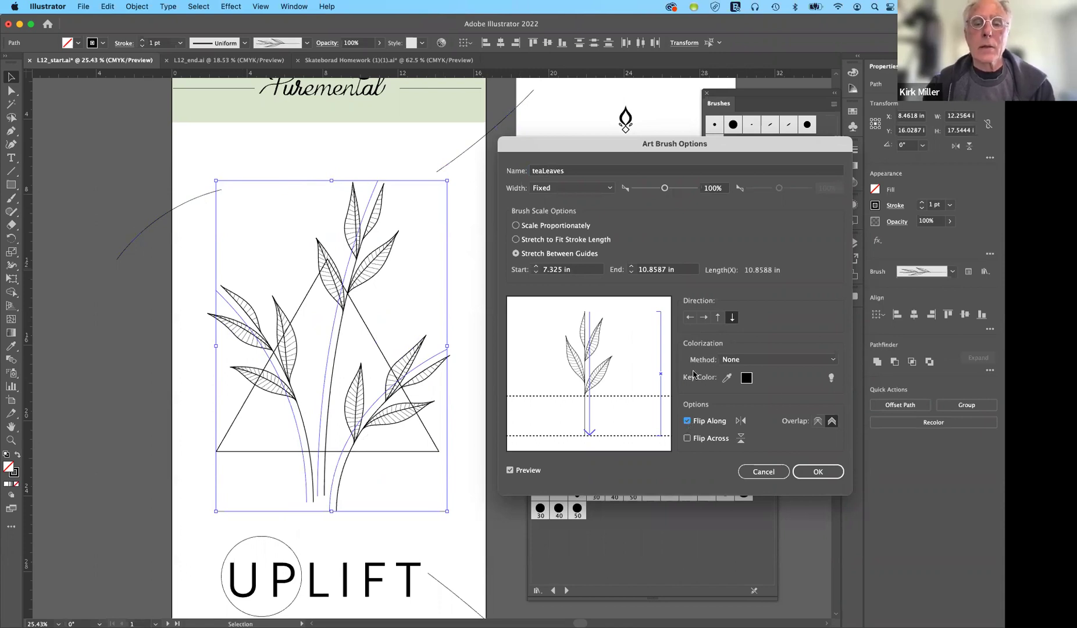
click(820, 474)
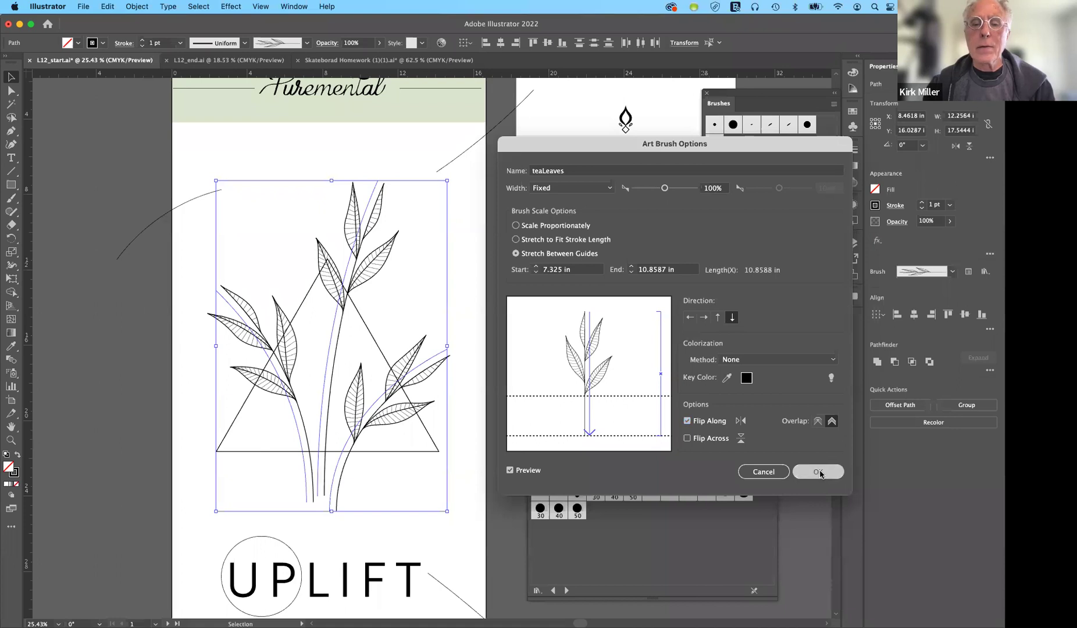
click(661, 339)
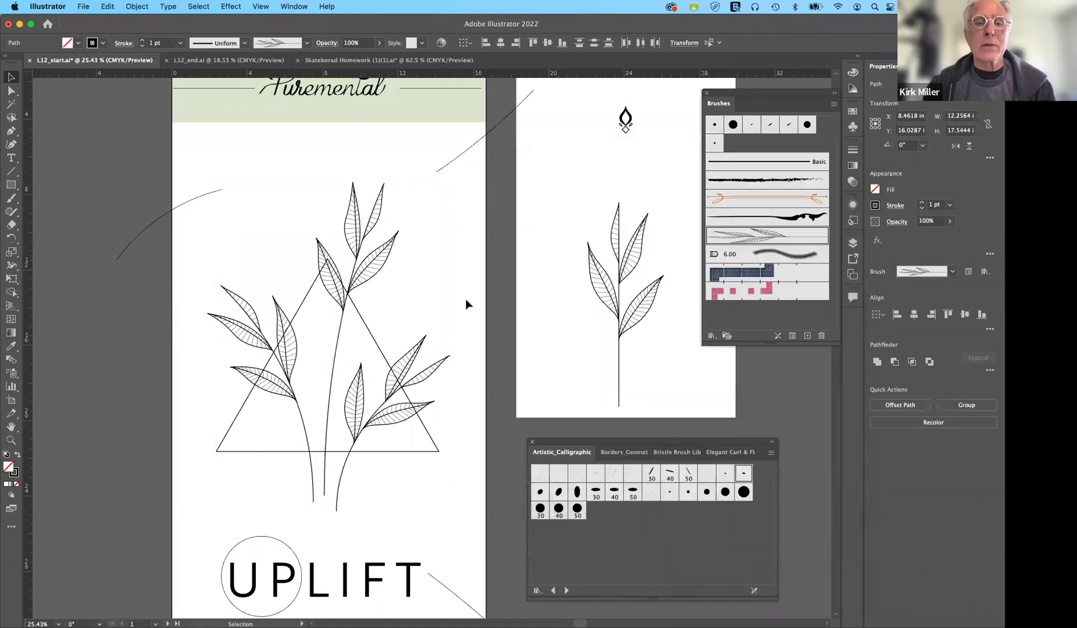
click(464, 303)
With the middle stem path selected, switch the teaLeaves brush's scale option to Scale Proportionately.
click(361, 282)
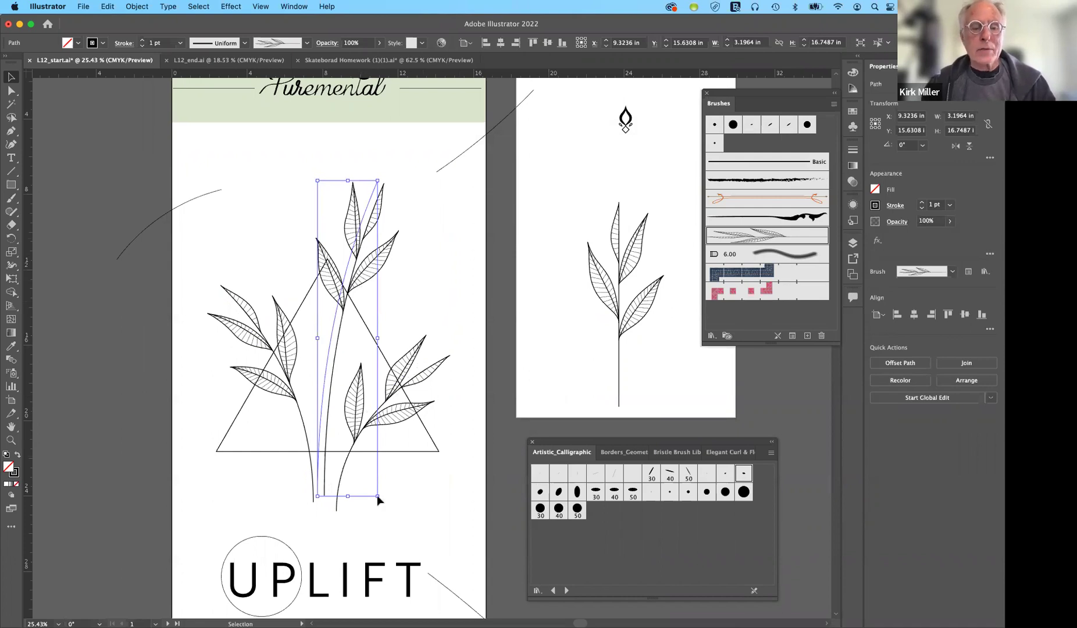
mouse_move(378, 496)
mouse_down()
mouse_move(471, 599)
mouse_move(354, 524)
mouse_move(439, 602)
mouse_move(448, 596)
mouse_move(447, 608)
mouse_move(447, 581)
mouse_move(455, 596)
mouse_up()
key(v)
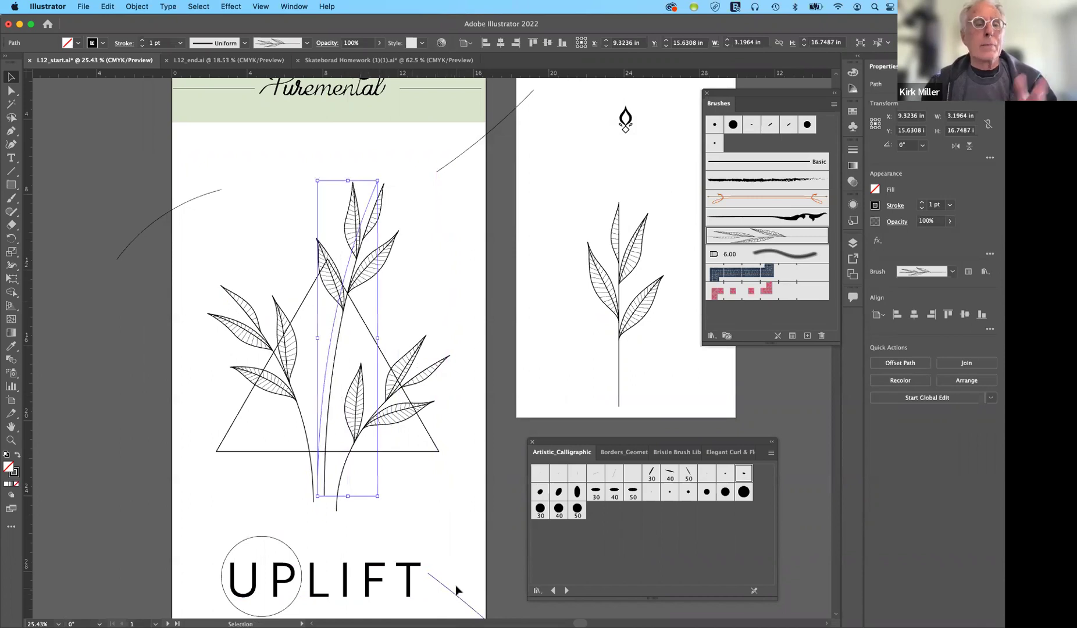
double_click(766, 236)
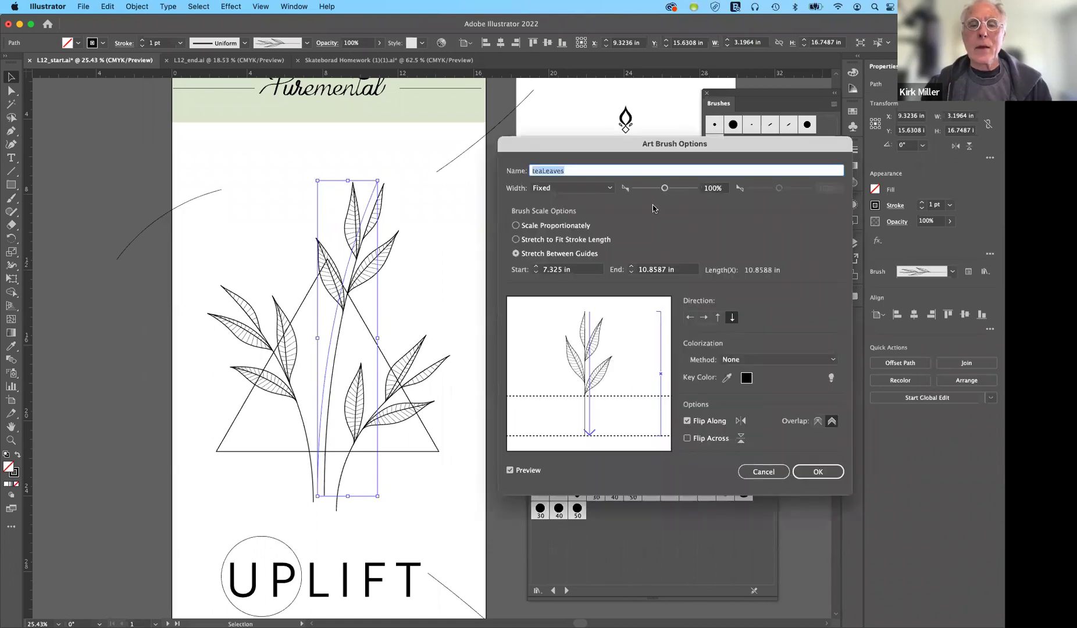
click(516, 226)
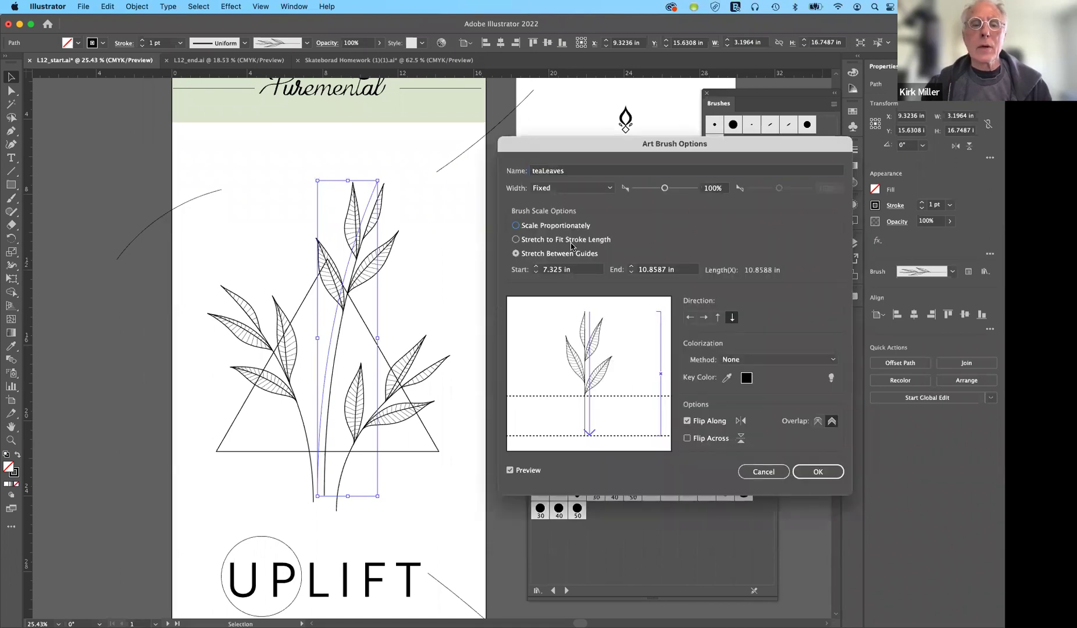
click(581, 230)
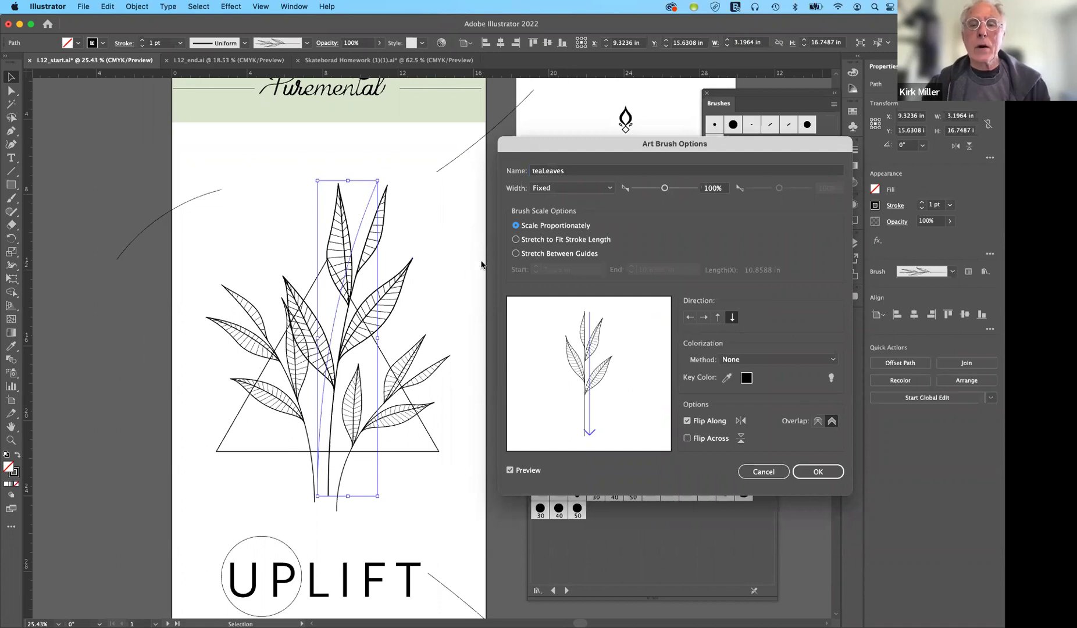
Save the modified brush separately as teaLeaves2, leaving existing strokes as they are, and apply it to the middle stem.
click(574, 169)
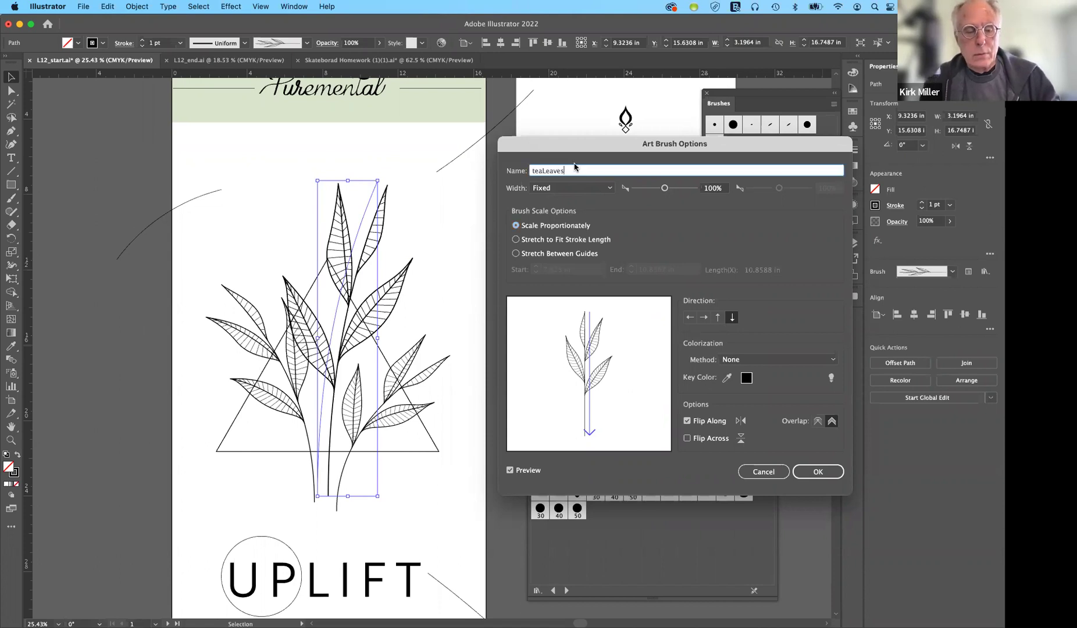
text(2)
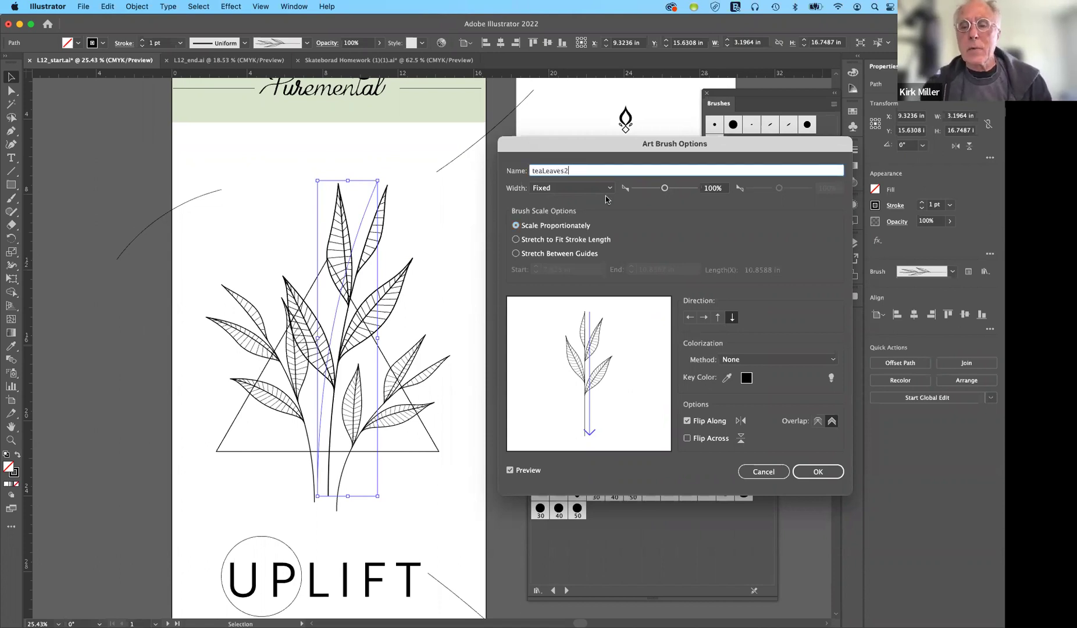
click(819, 472)
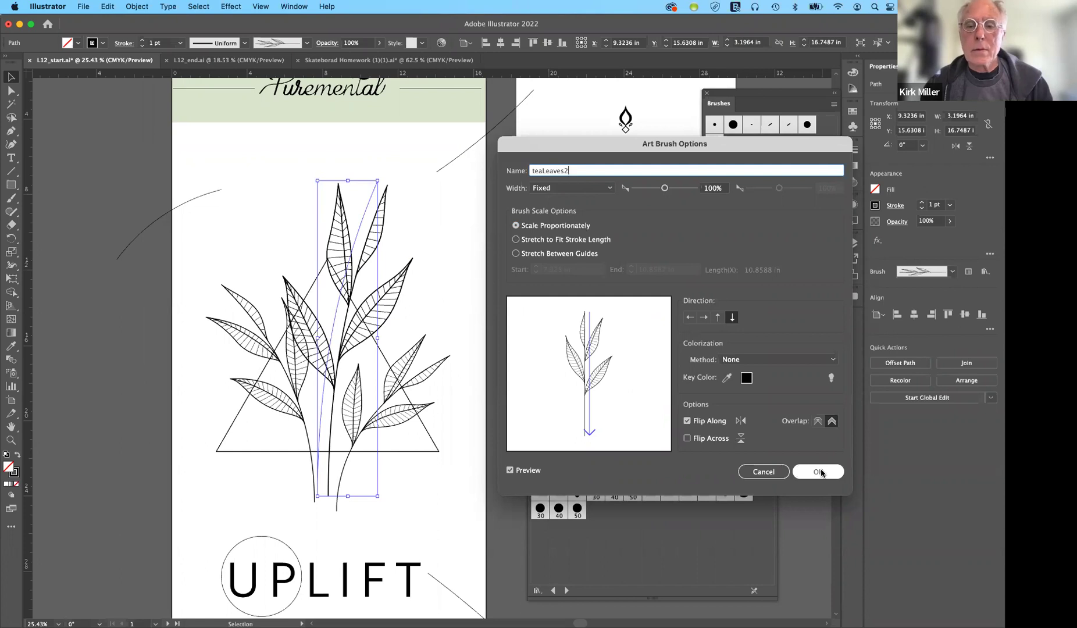
click(819, 471)
click(732, 342)
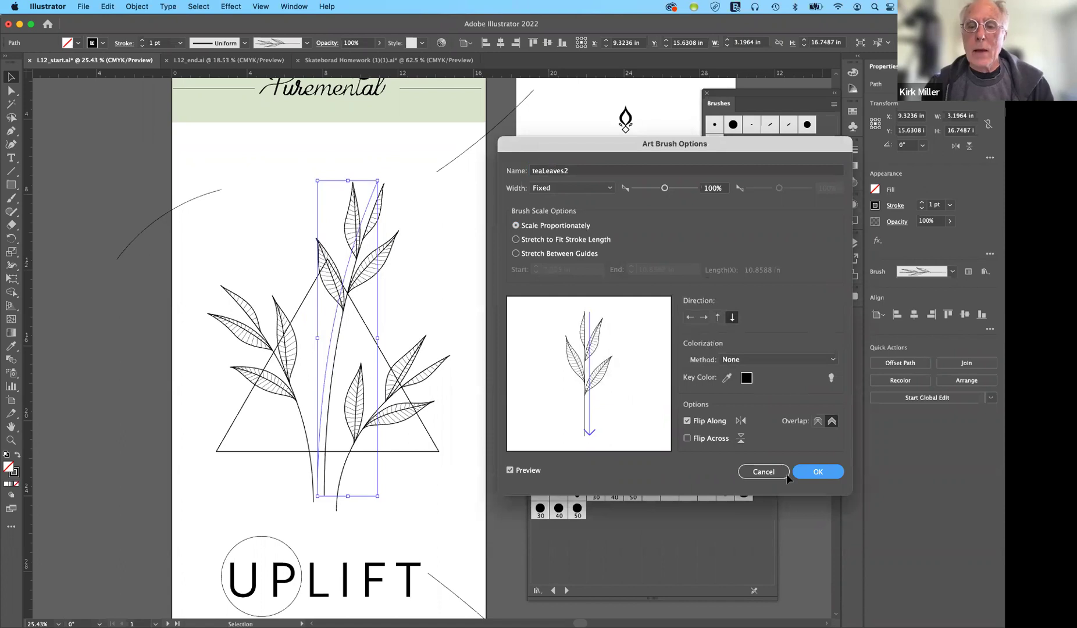
click(786, 473)
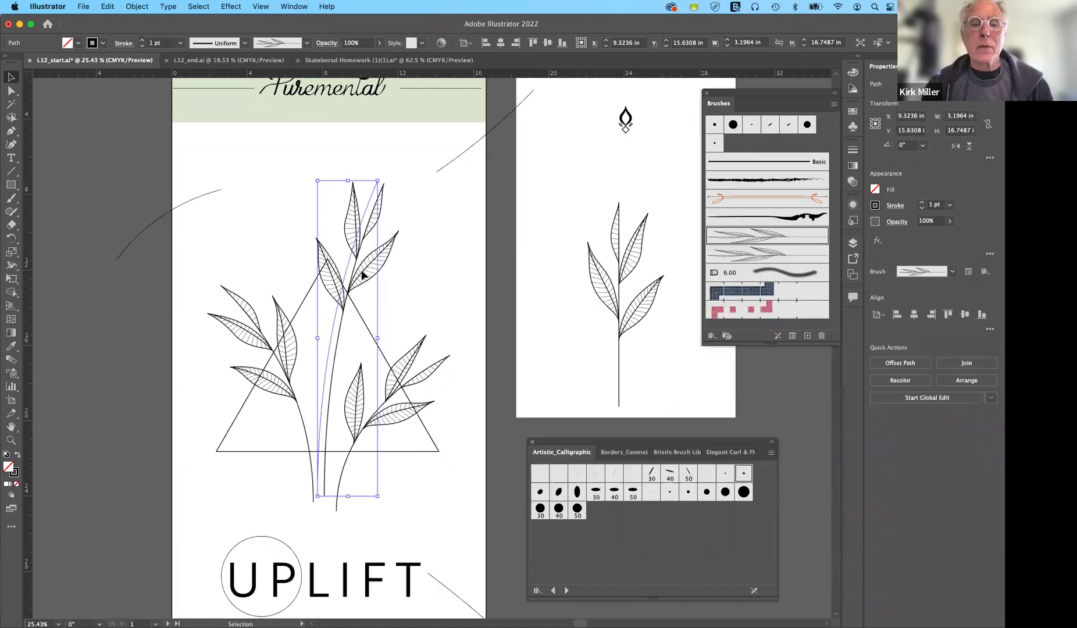
click(773, 257)
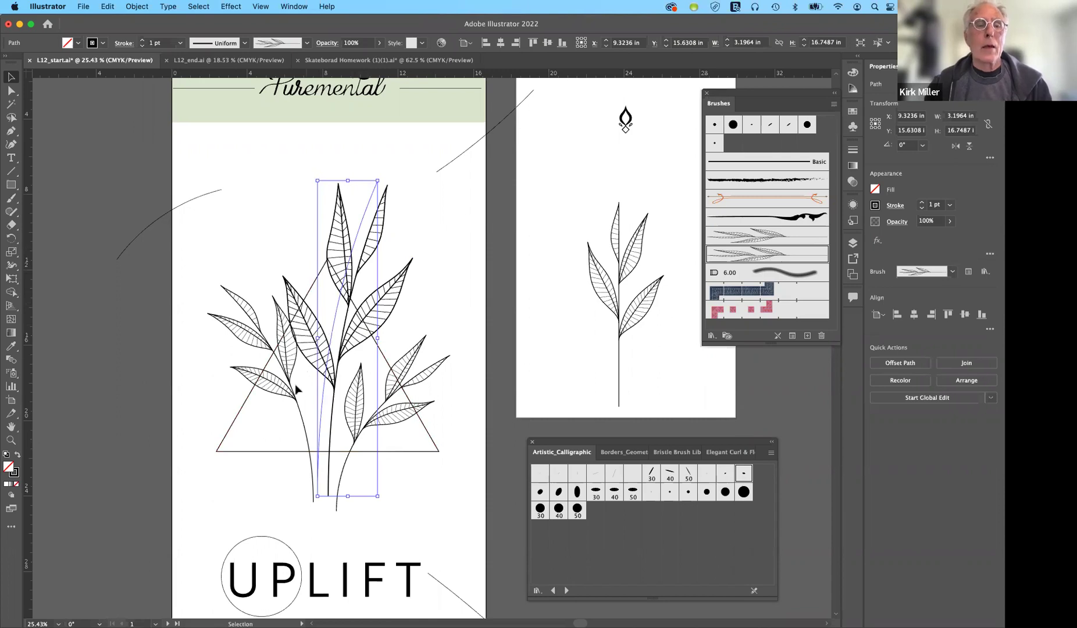
Apply the teaLeaves brush to the five loose curves that cross the label's outer edges.
scroll(200, 198, up, 1)
click(200, 198)
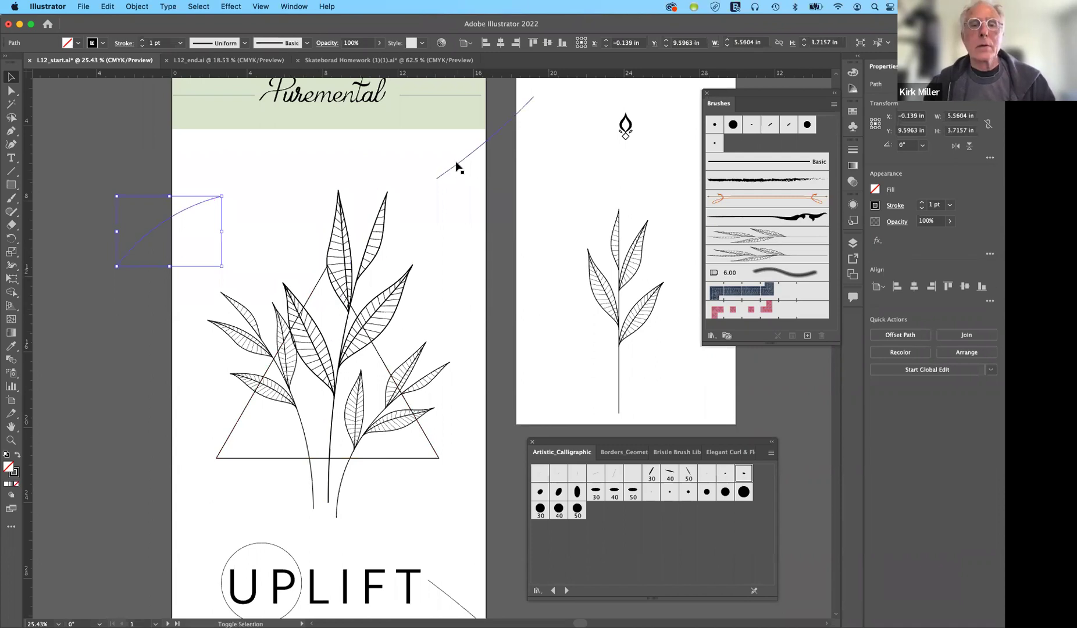
shift+click(455, 164)
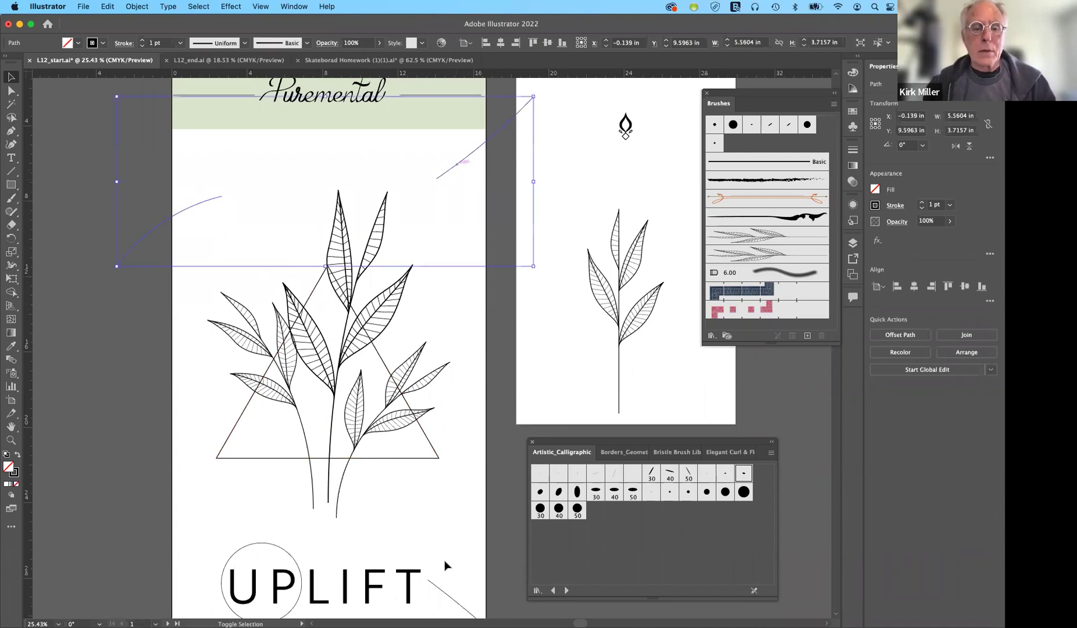
scroll(459, 372, down, 5)
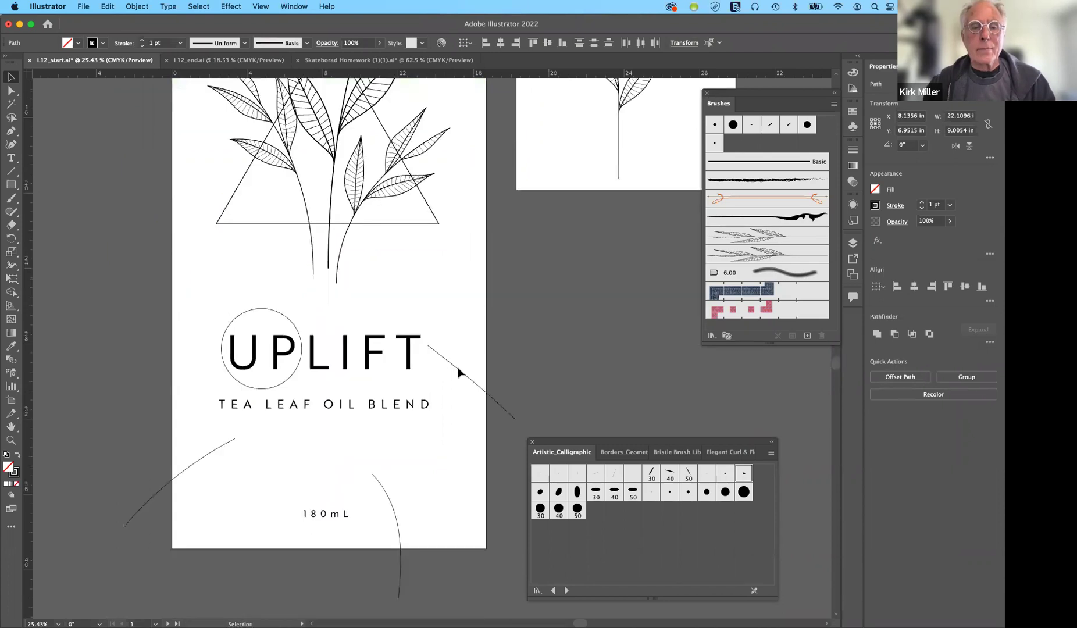
shift+click(399, 512)
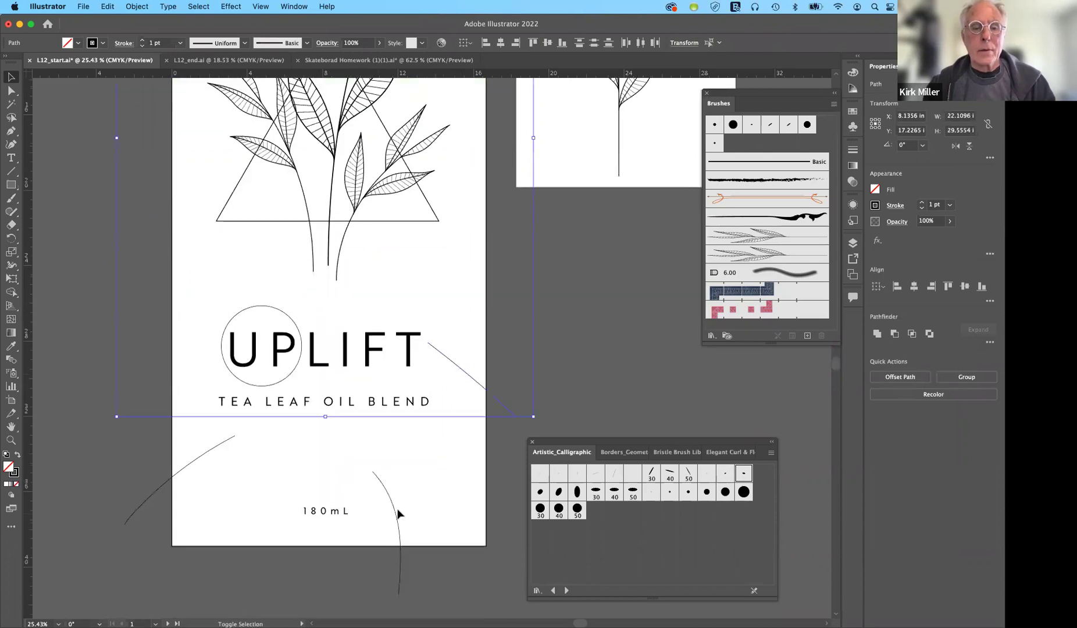
shift+click(213, 451)
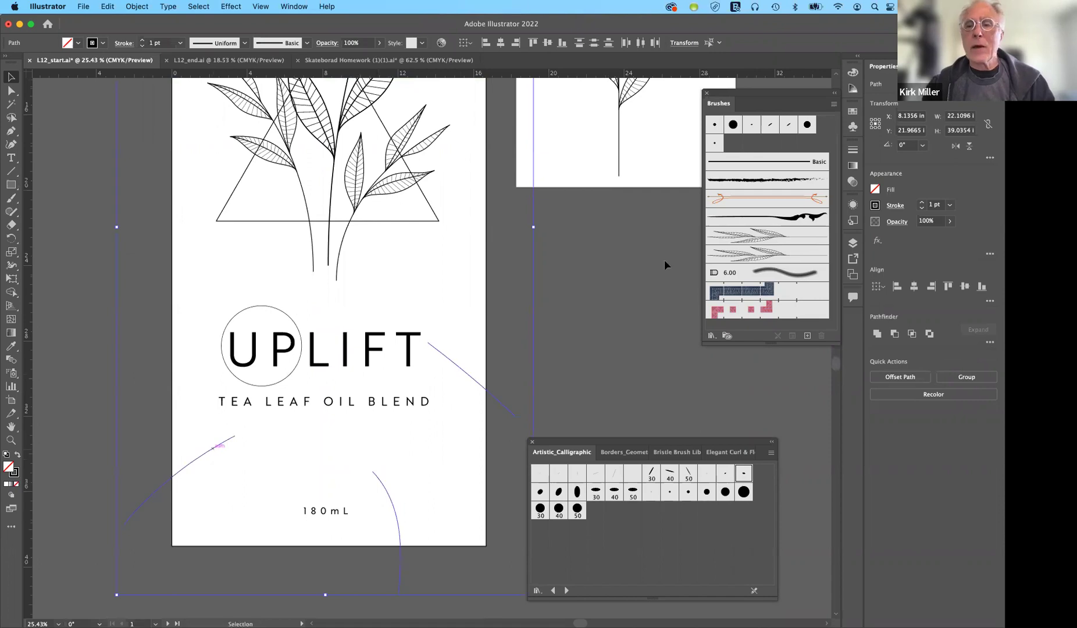
click(785, 239)
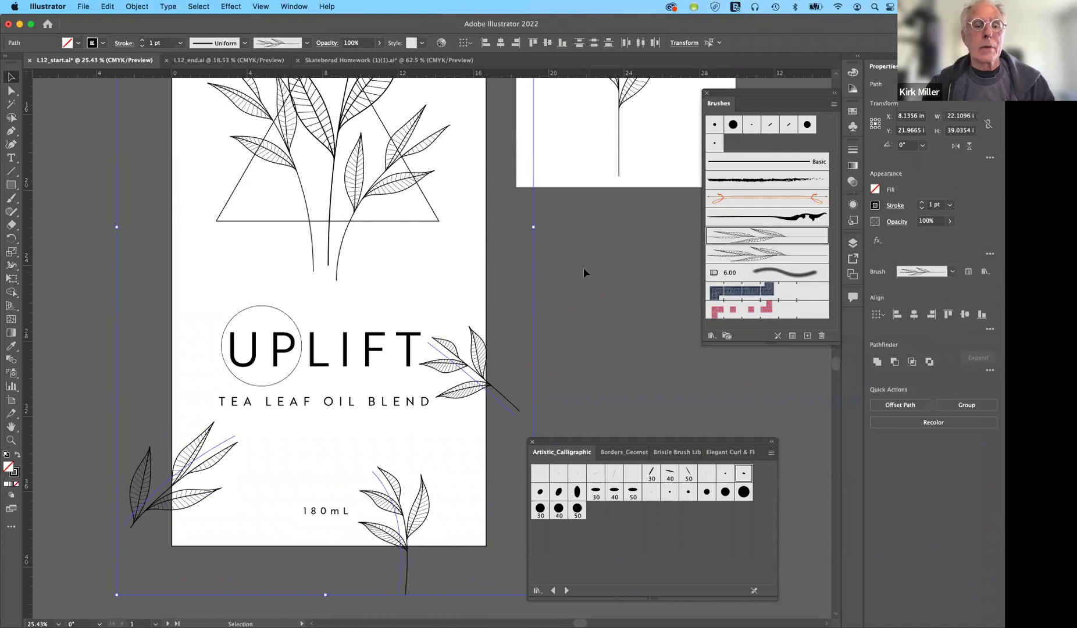
scroll(583, 270, up, 5)
scroll(523, 247, down, 5)
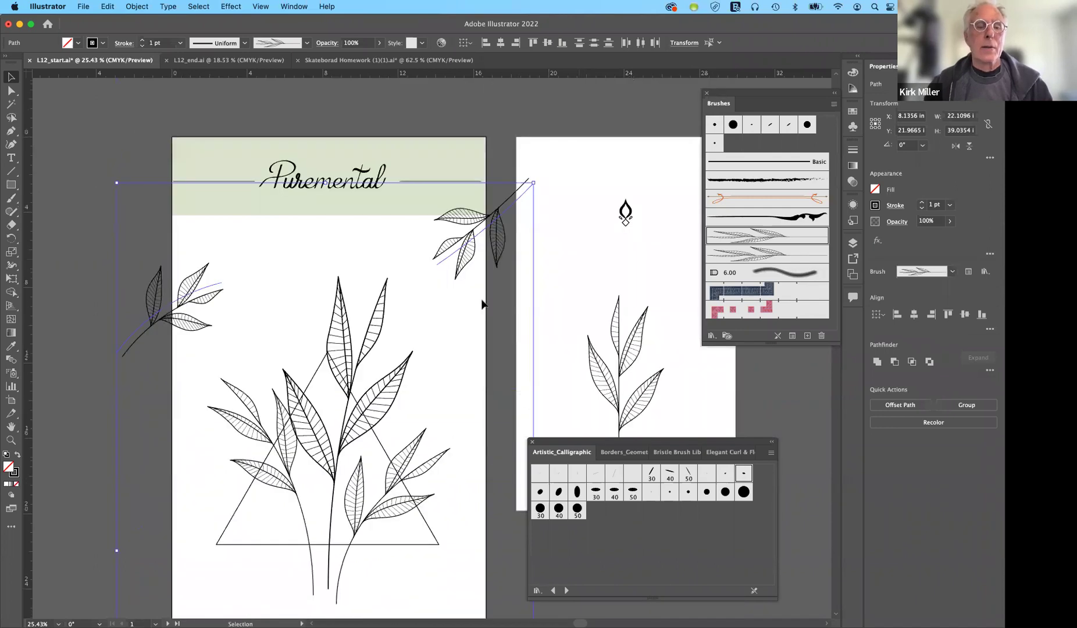
scroll(482, 303, down, 1)
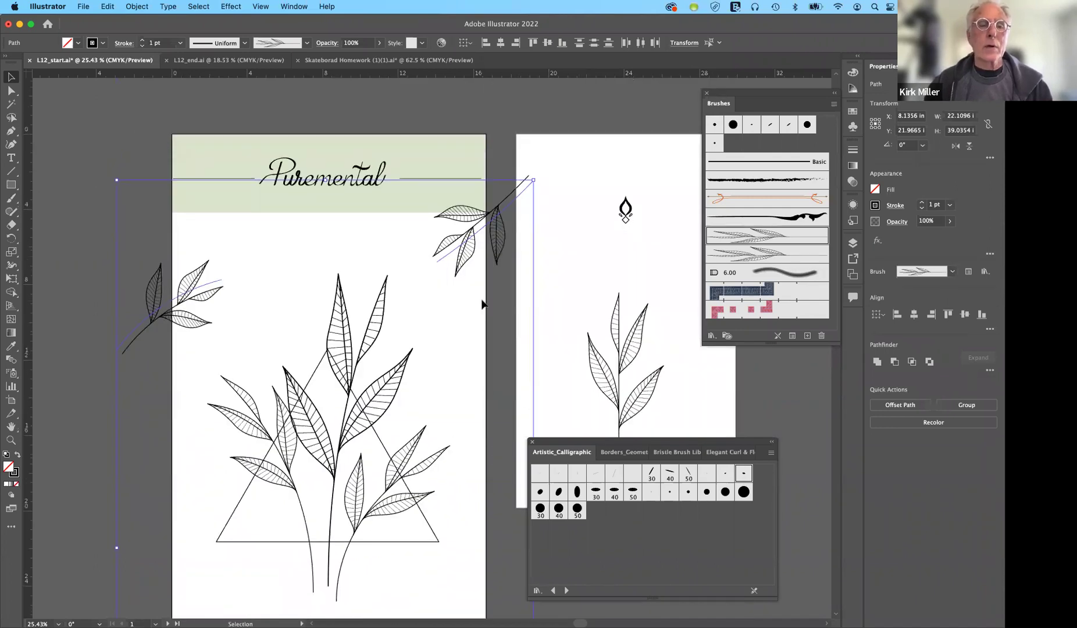
scroll(482, 304, down, 1)
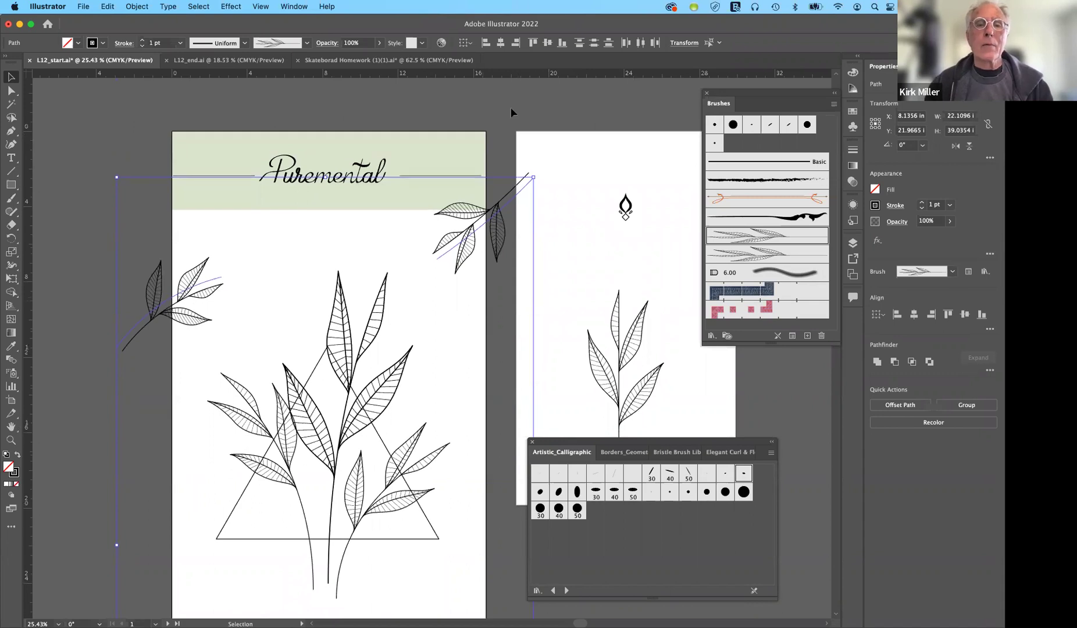
Apply the elegant curl art brush to the two horizontal lines on either side of the Puremental lettering.
click(424, 171)
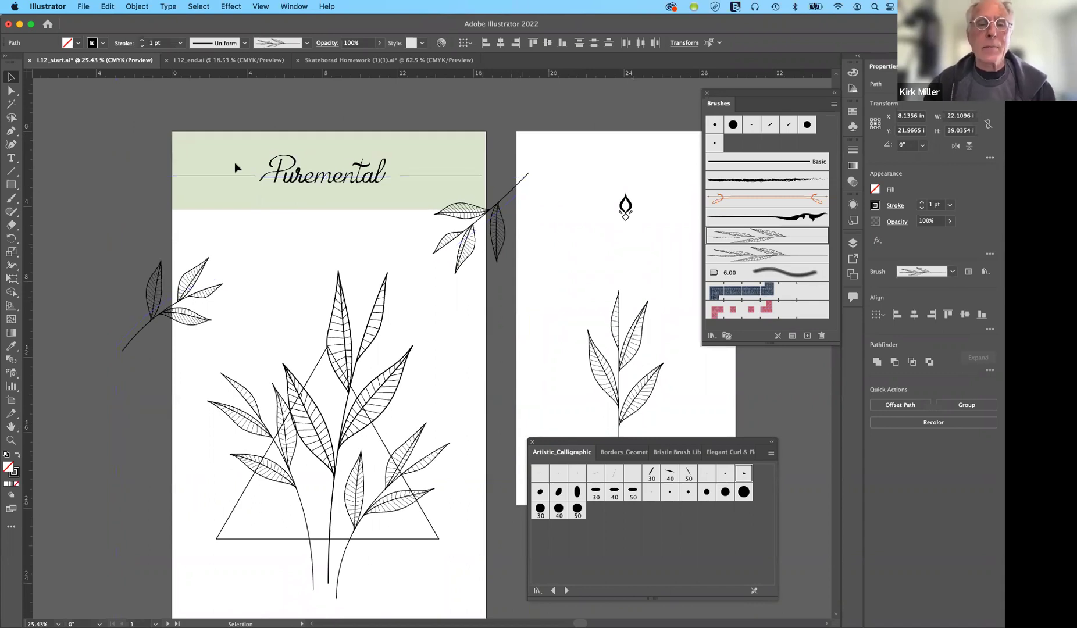
click(220, 175)
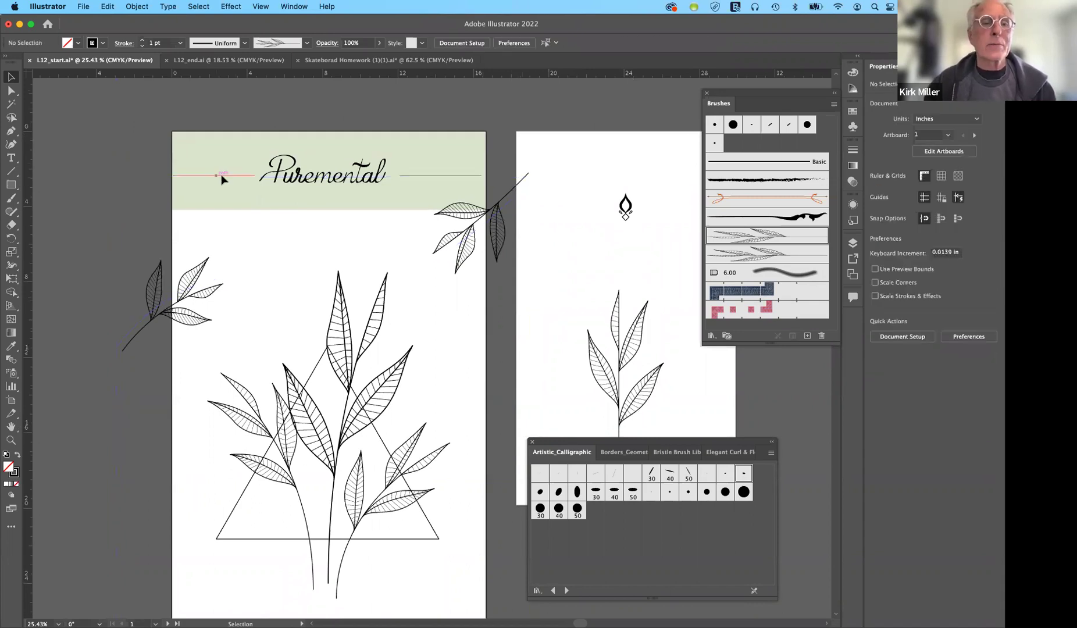
shift+click(459, 175)
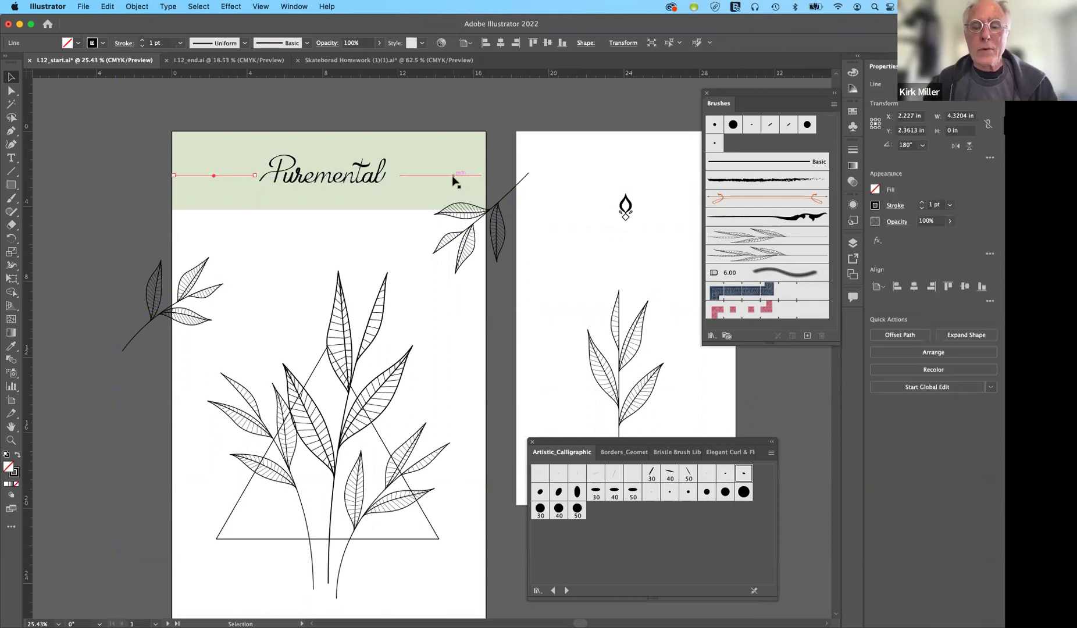
click(637, 460)
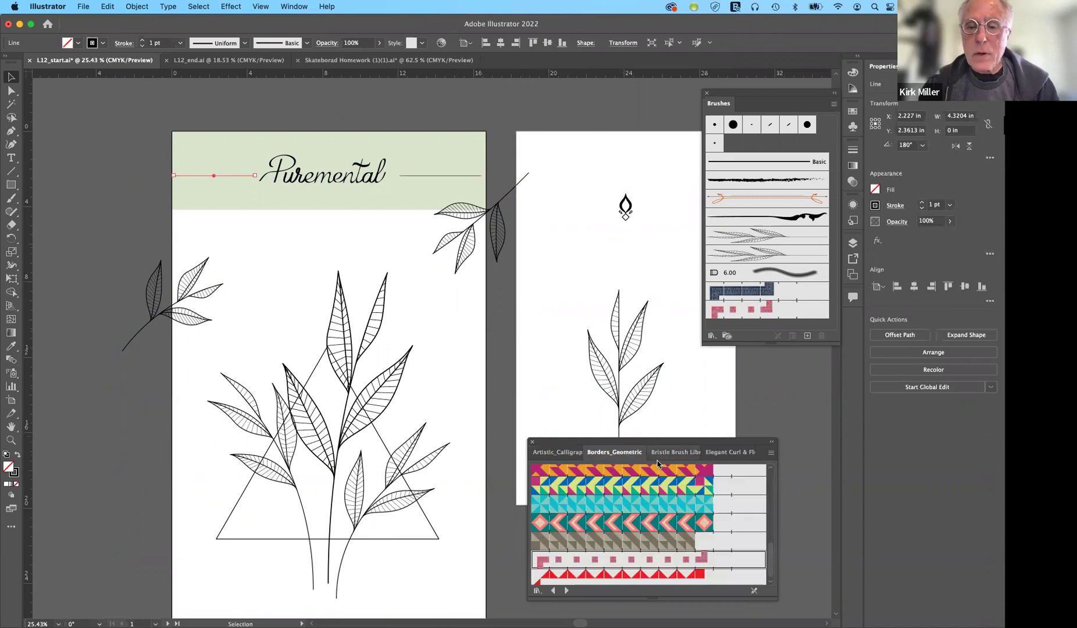
click(686, 455)
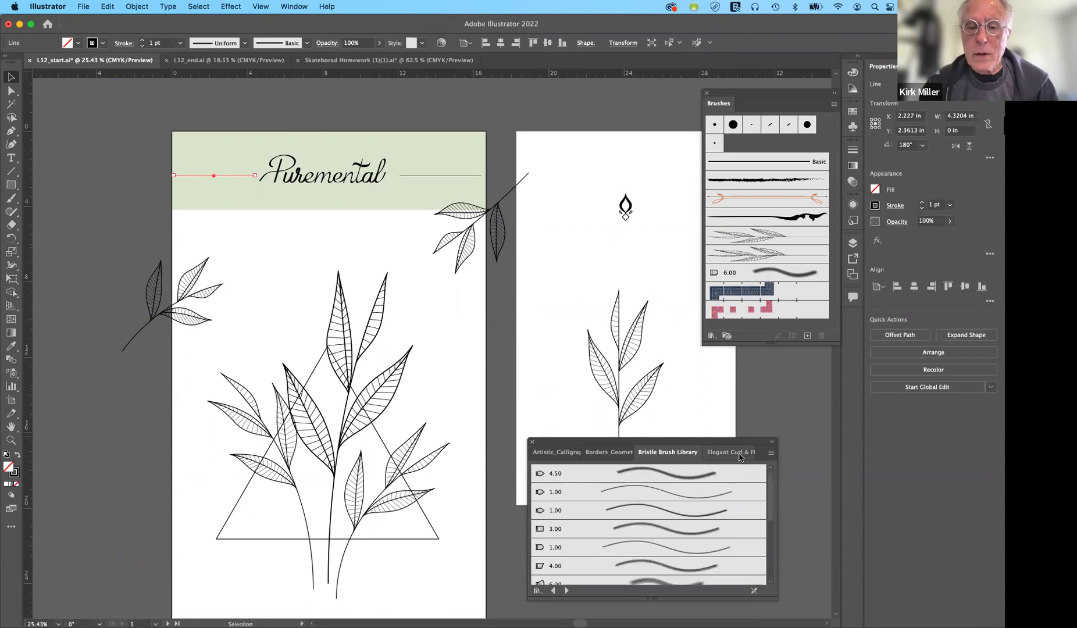
click(740, 458)
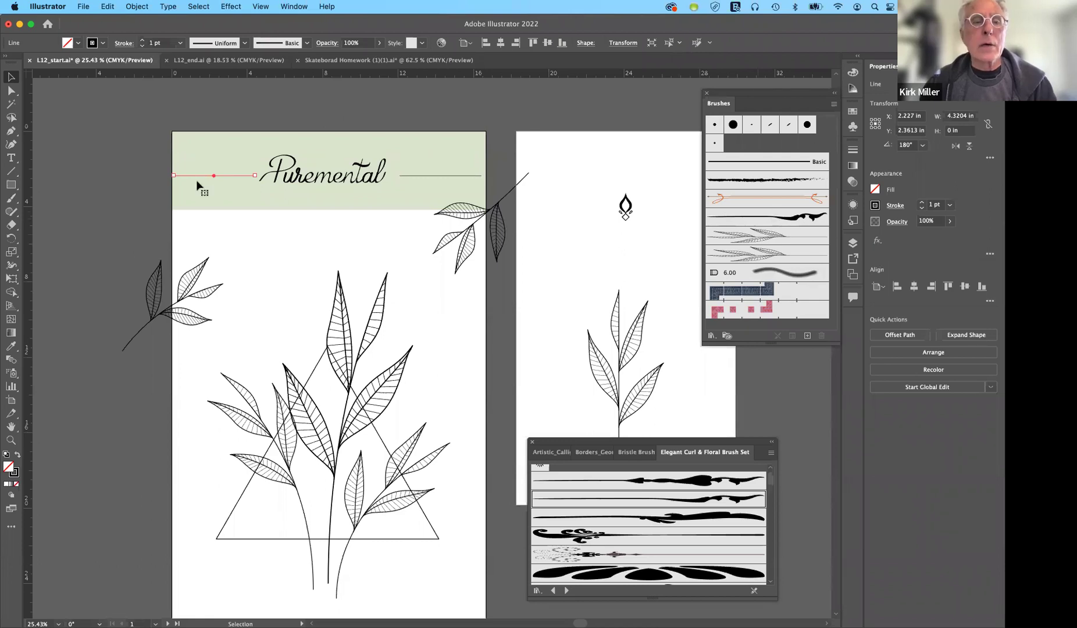
click(758, 221)
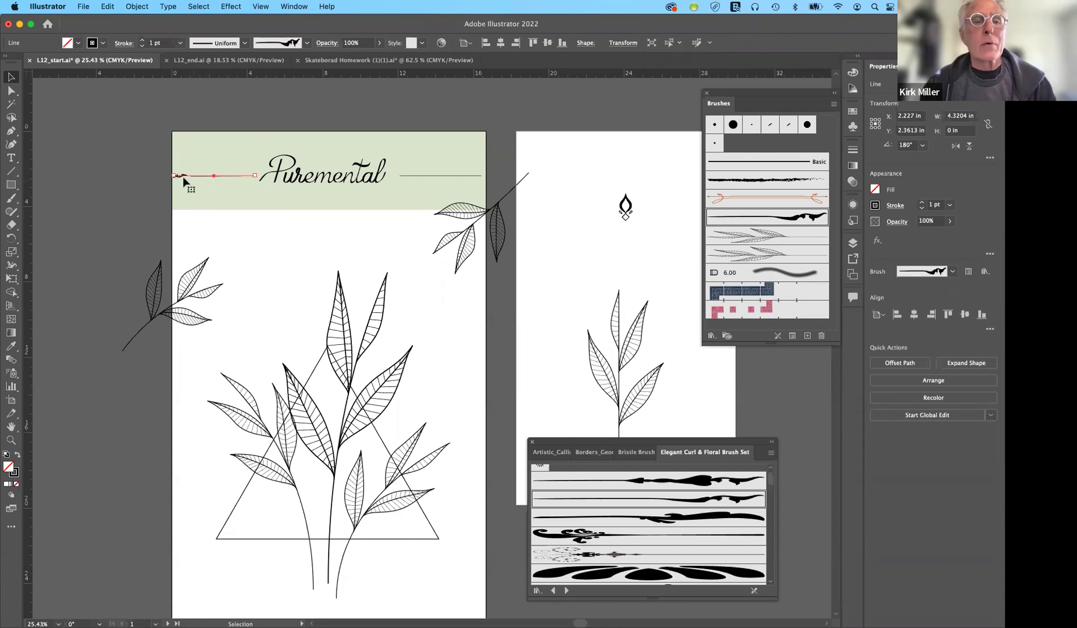
click(431, 176)
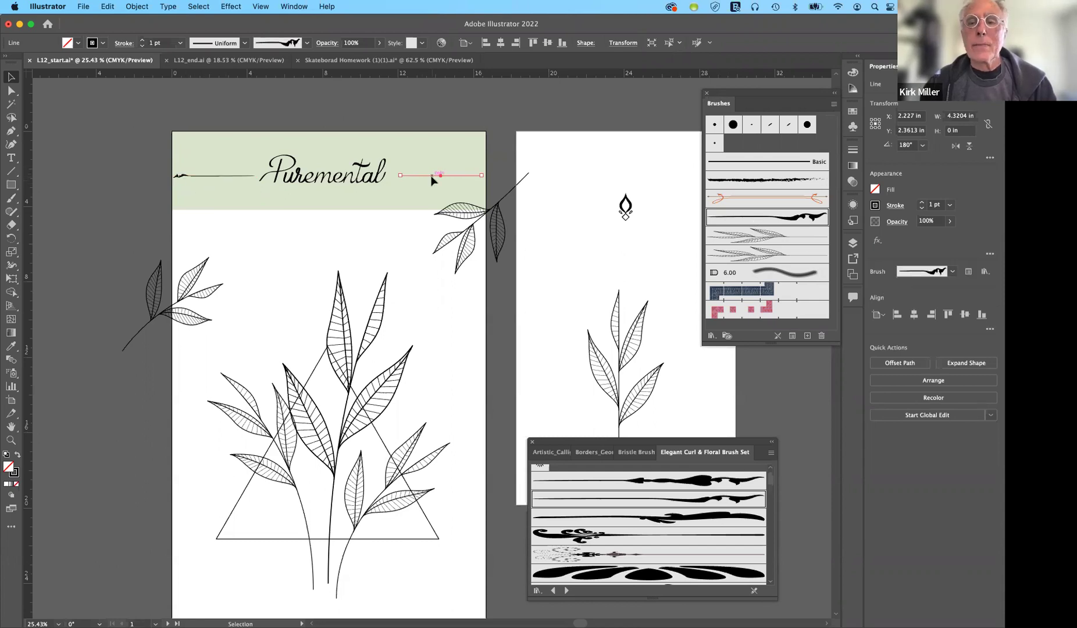
click(740, 219)
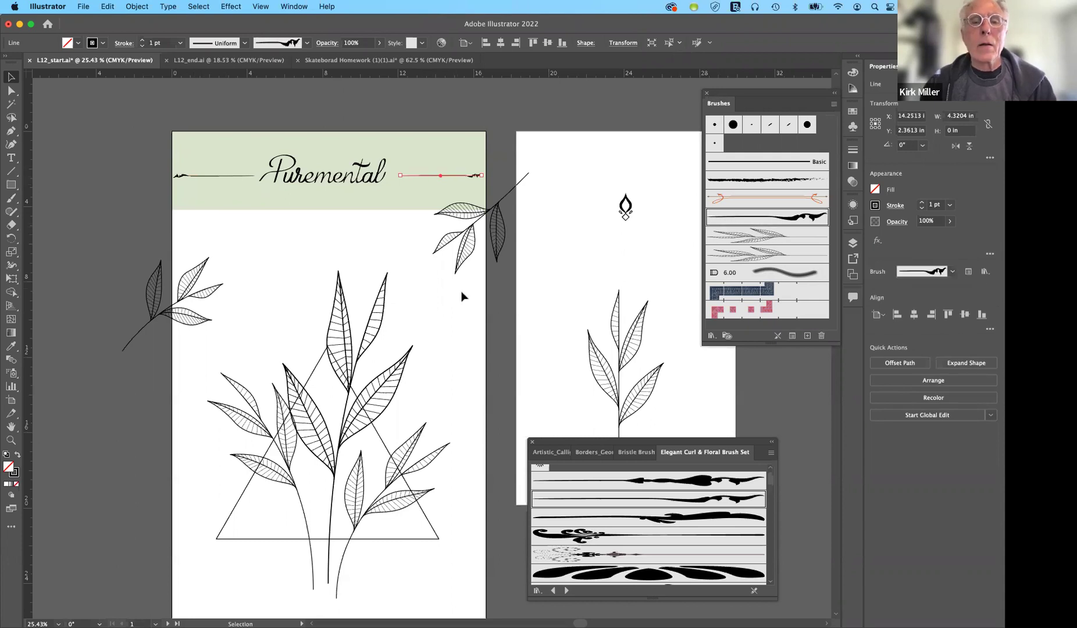
click(132, 174)
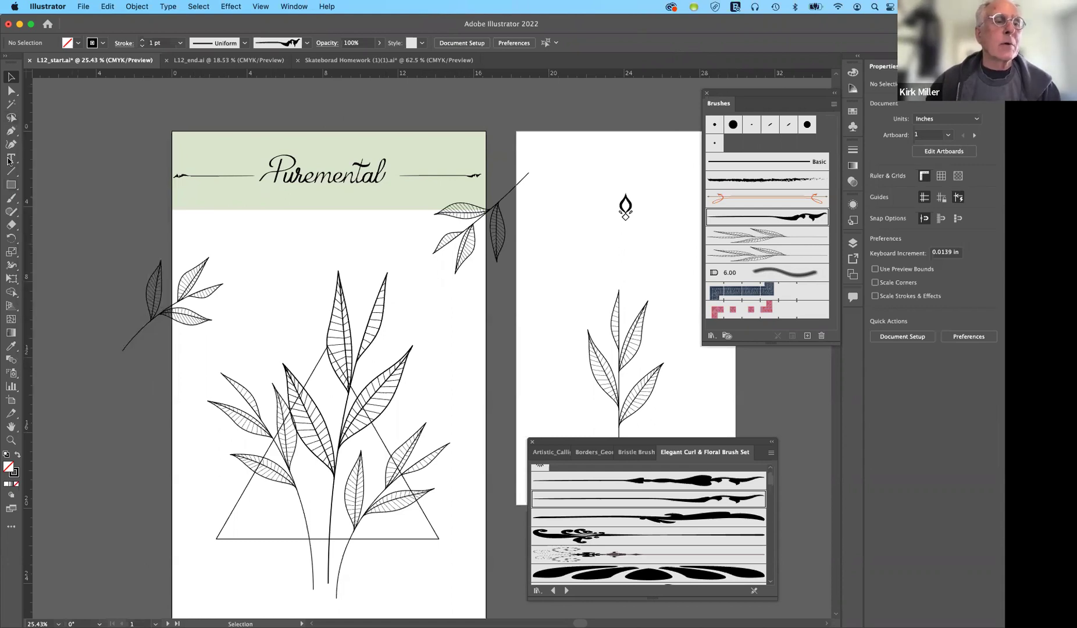
Draw a nearly horizontal test line from left to right below the green band and apply the elegant curl brush to it.
click(10, 131)
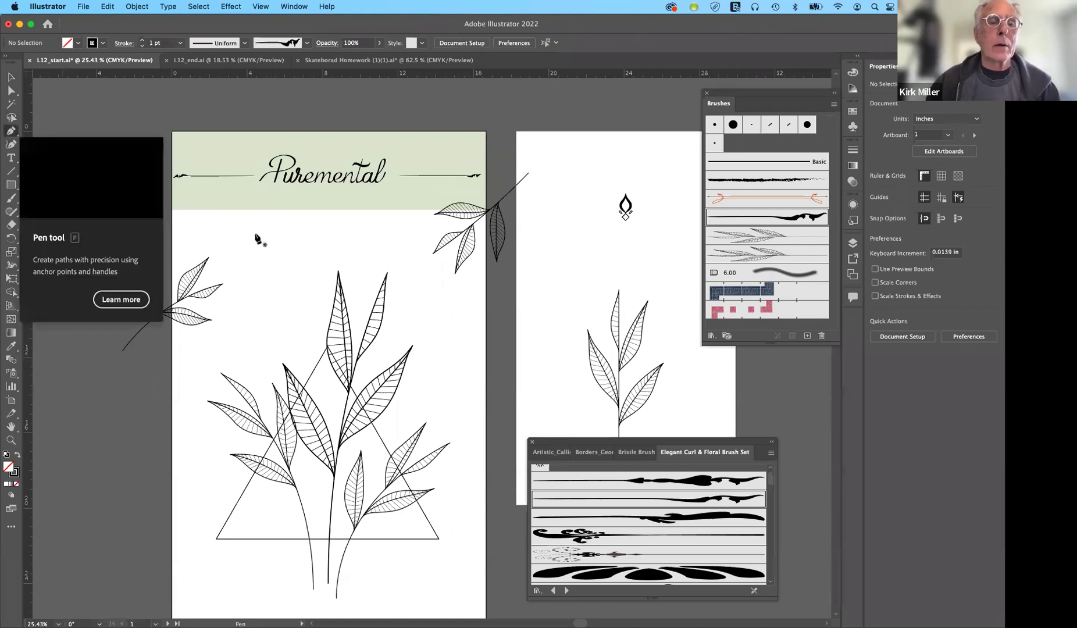
click(254, 231)
click(381, 238)
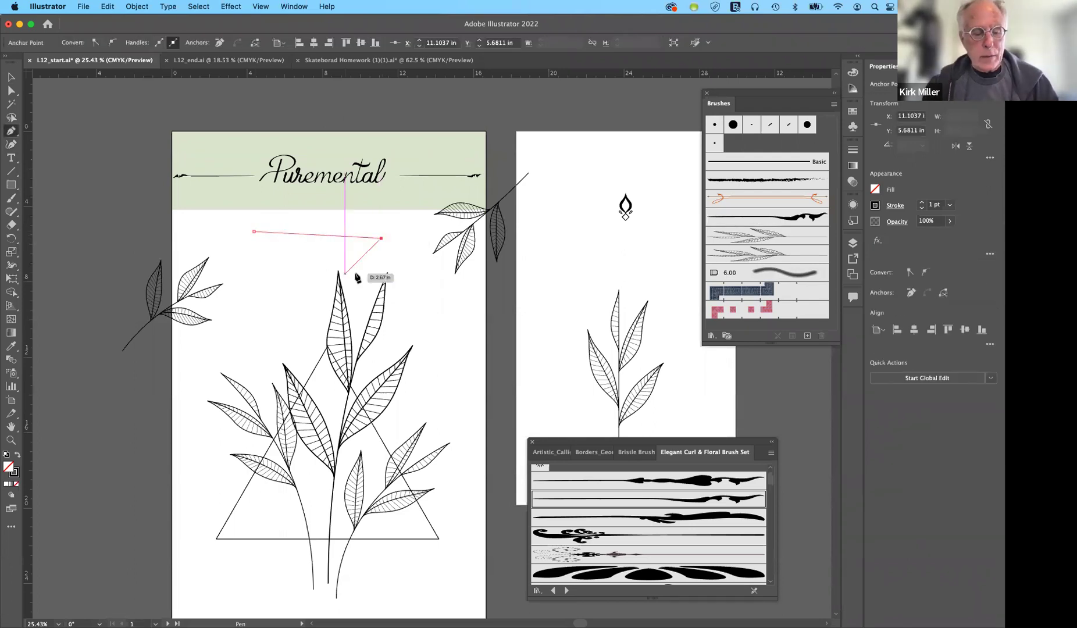
click(377, 268)
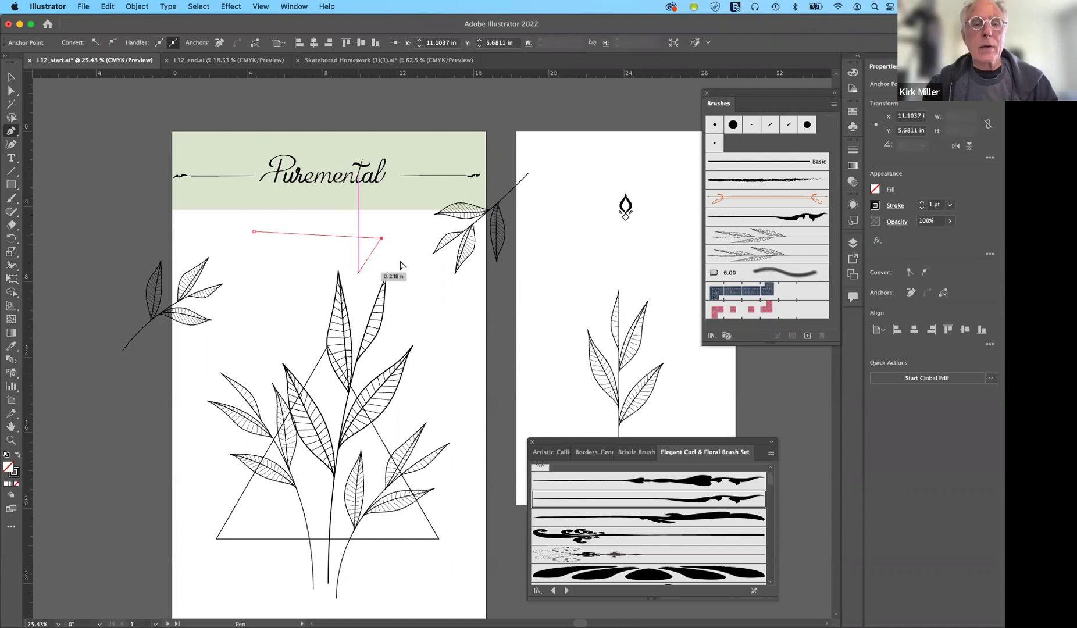
key(super+z)
key(super+shift+a)
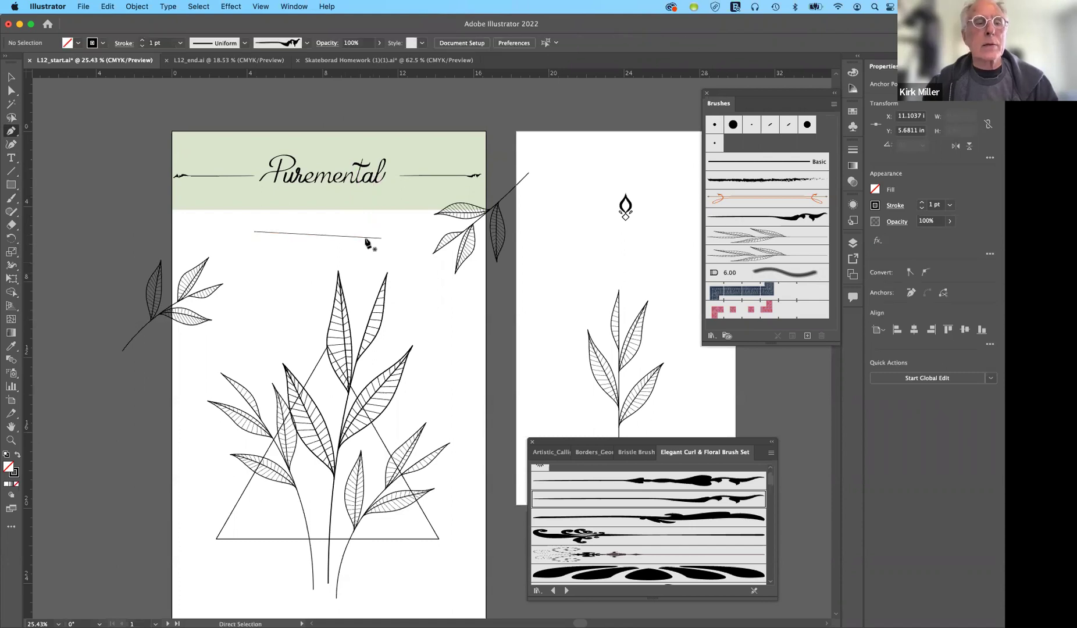
click(11, 79)
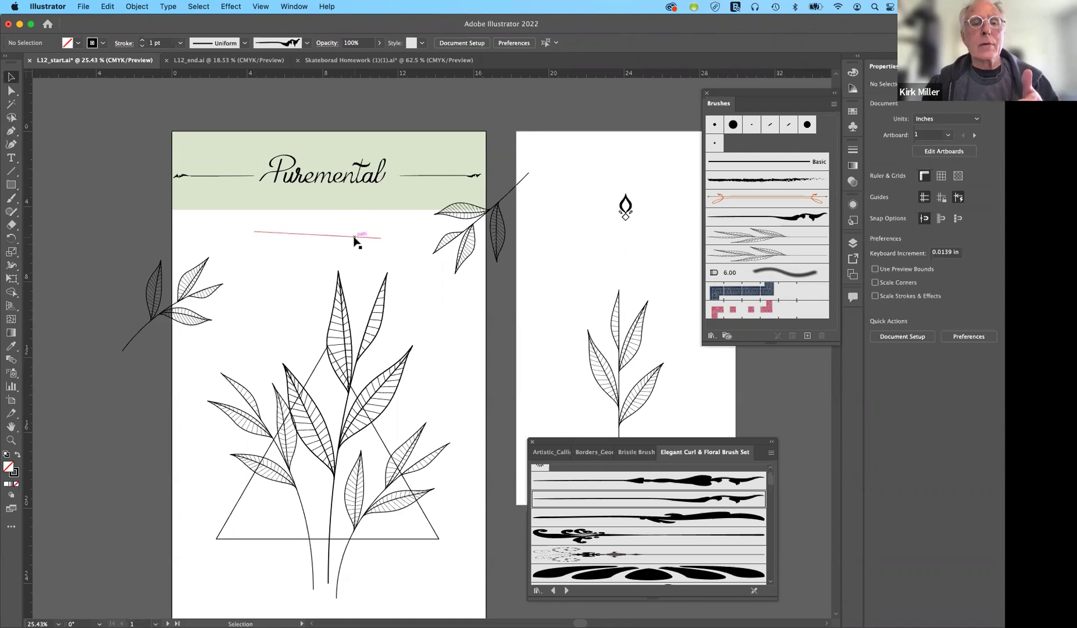
click(354, 241)
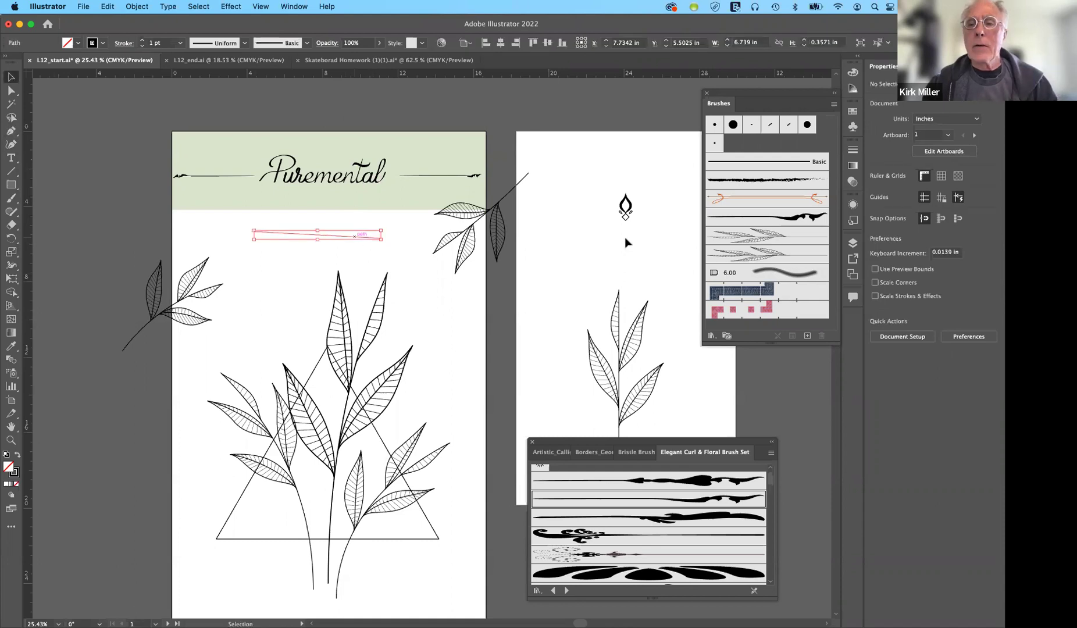
click(739, 219)
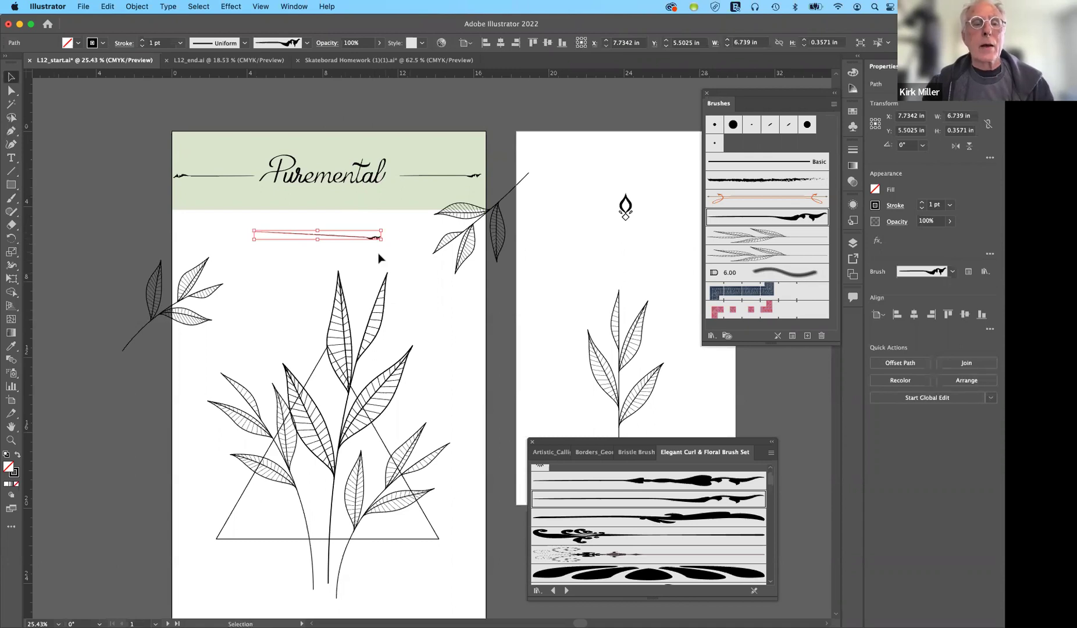
Draw a second test line from right to left beneath the first and apply the same elegant curl brush.
click(11, 137)
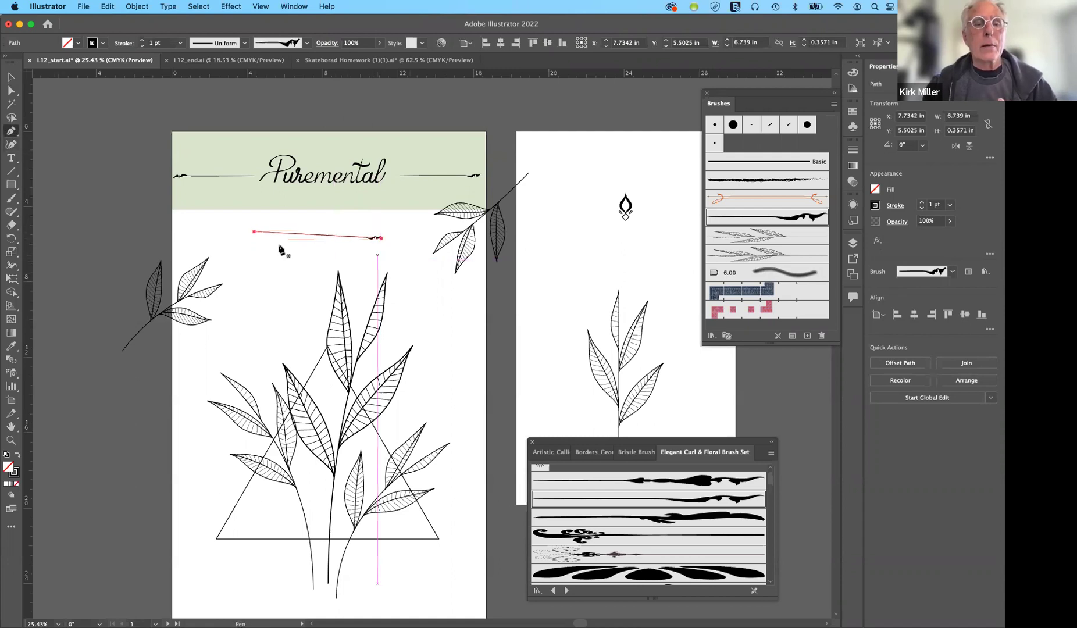
click(377, 254)
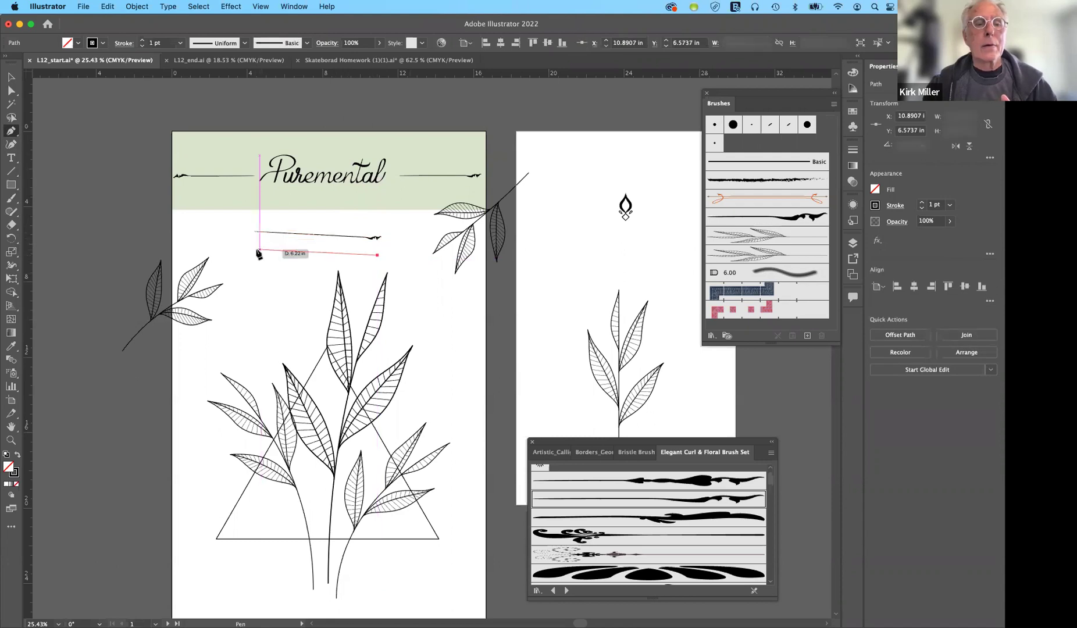
click(255, 249)
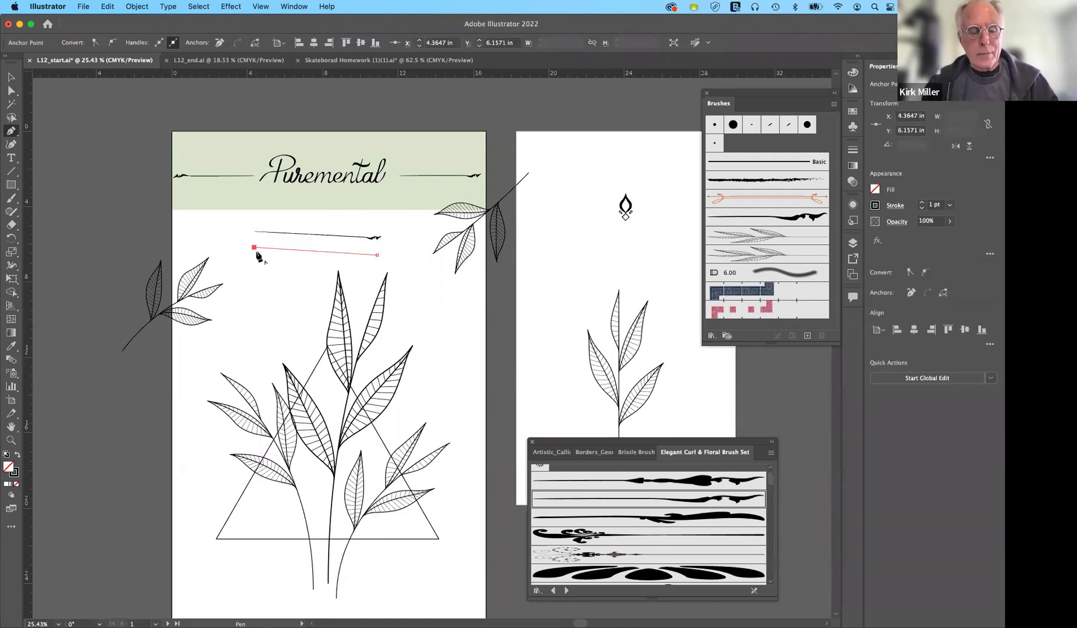
key(super)
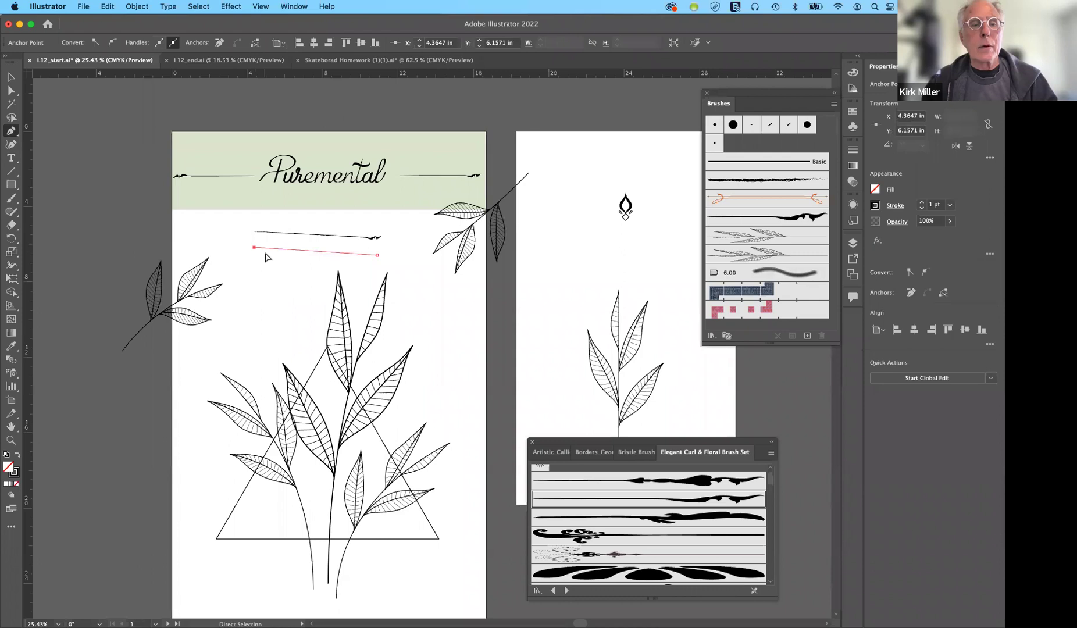
super+click(285, 256)
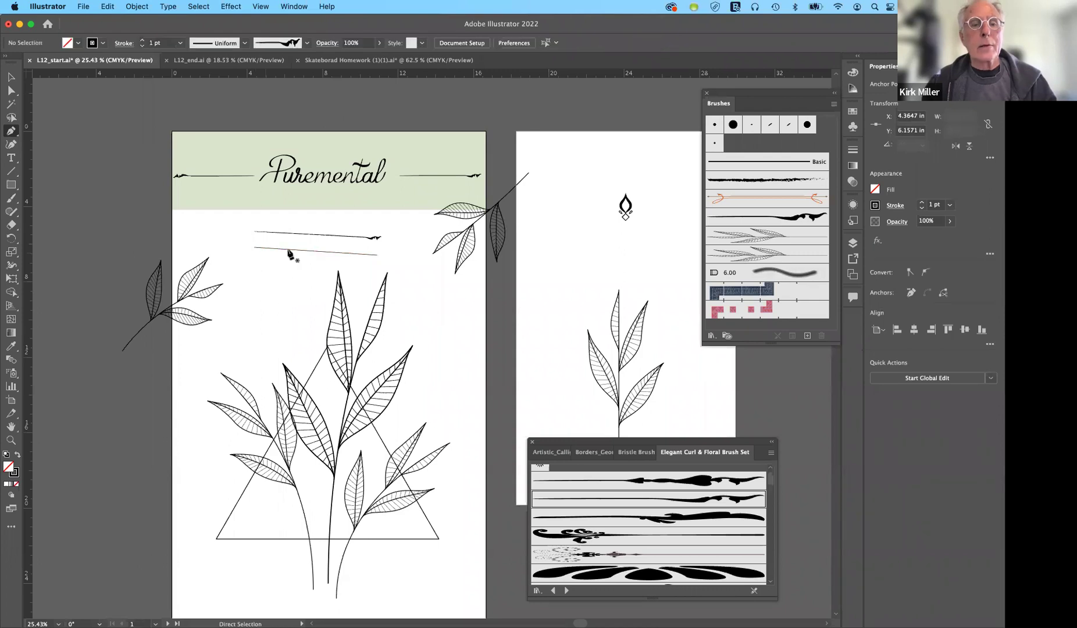
drag(288, 249, 193, 248)
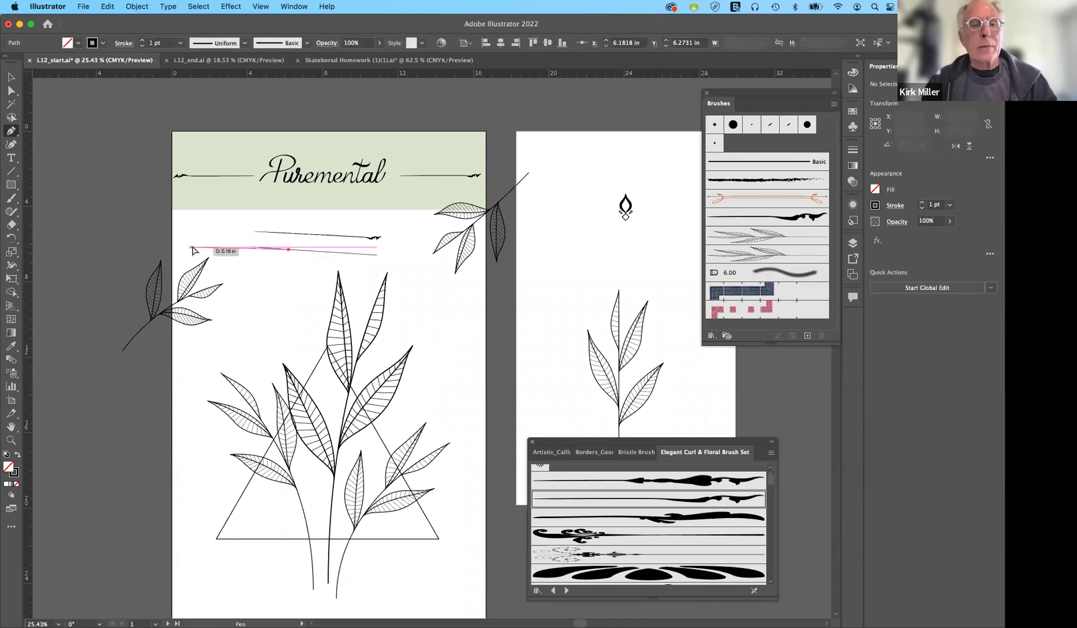
key(super+shift+a)
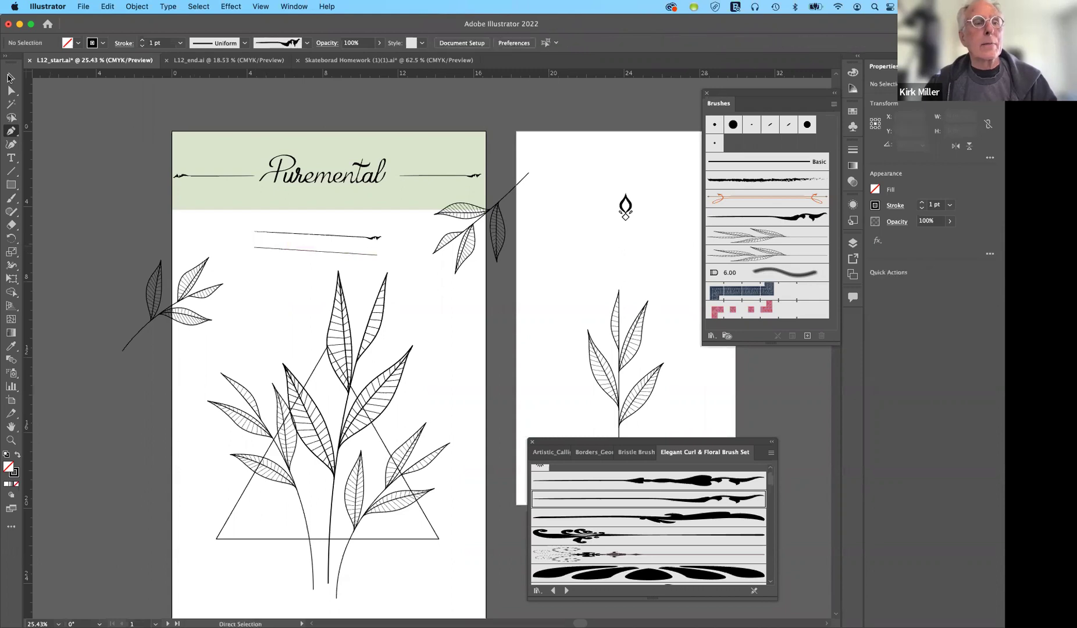
click(9, 78)
click(338, 254)
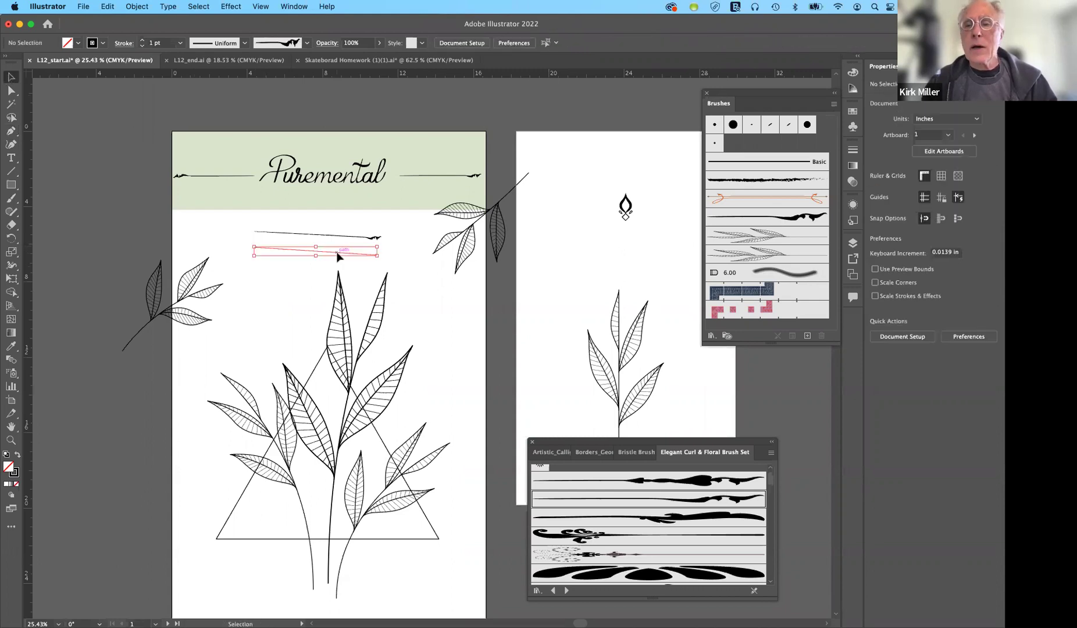
click(770, 221)
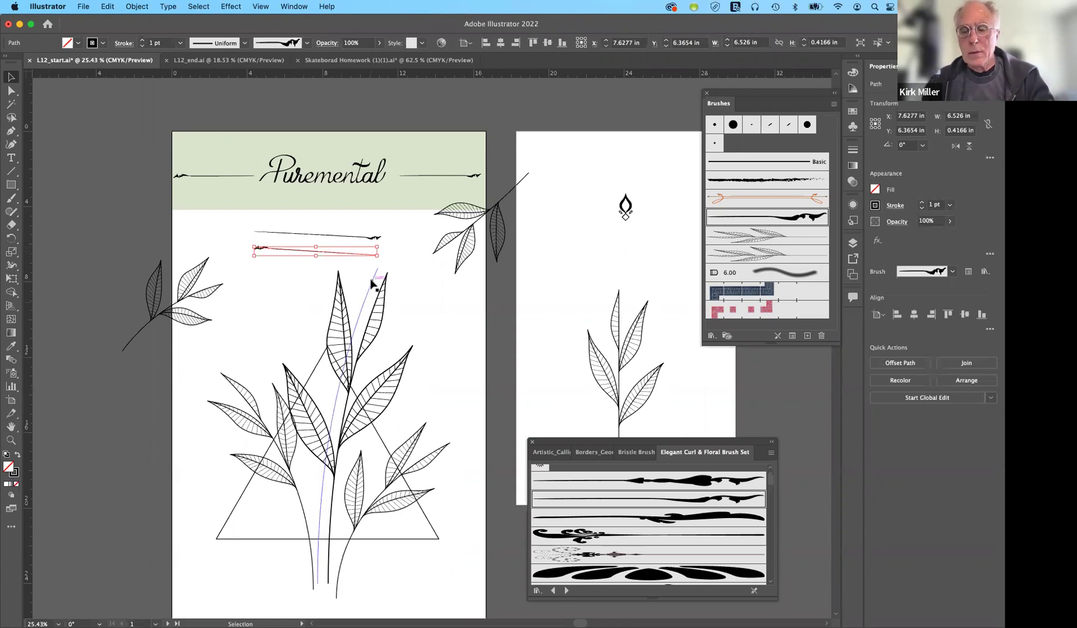
Delete both test lines below the green band.
key(Delete)
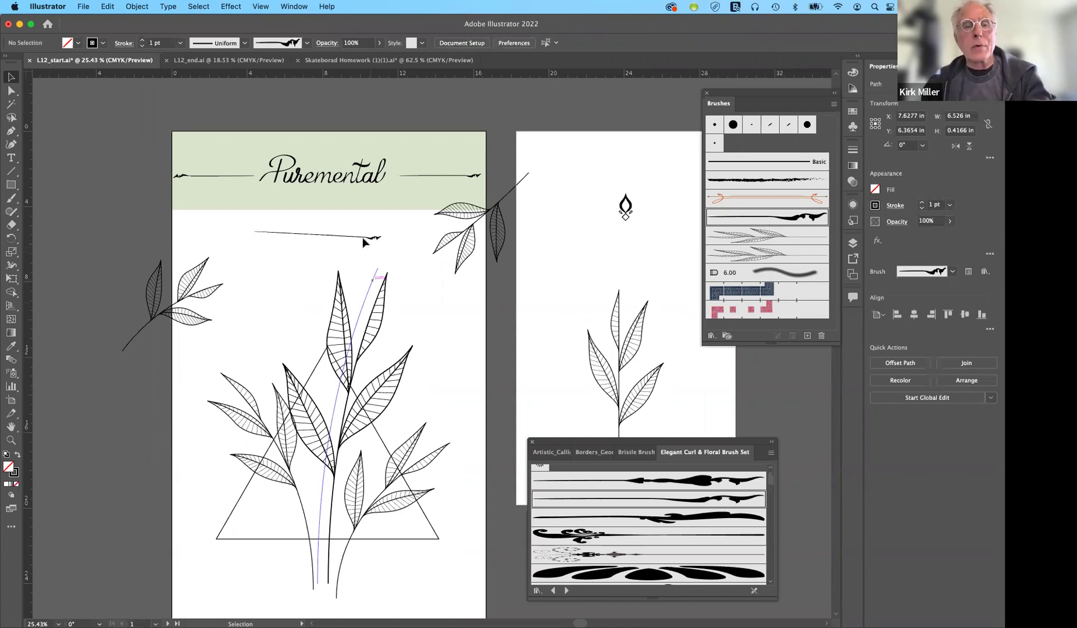
click(364, 239)
key(Delete)
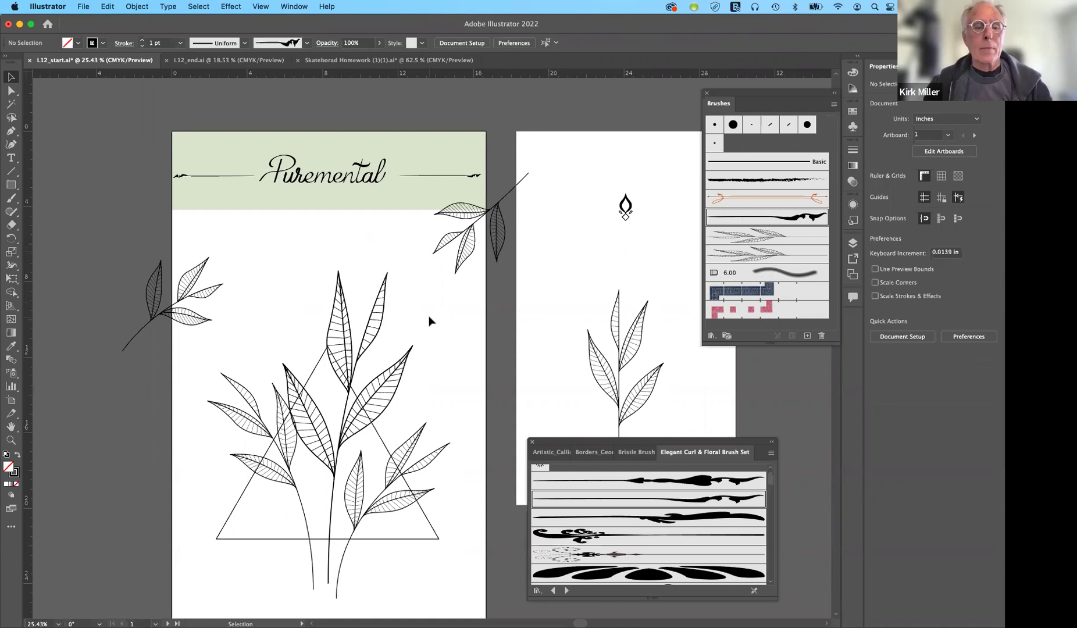
Examine the triangle behind the stems and the circle around the start of the UPLIFT title on the label.
scroll(429, 321, down, 10)
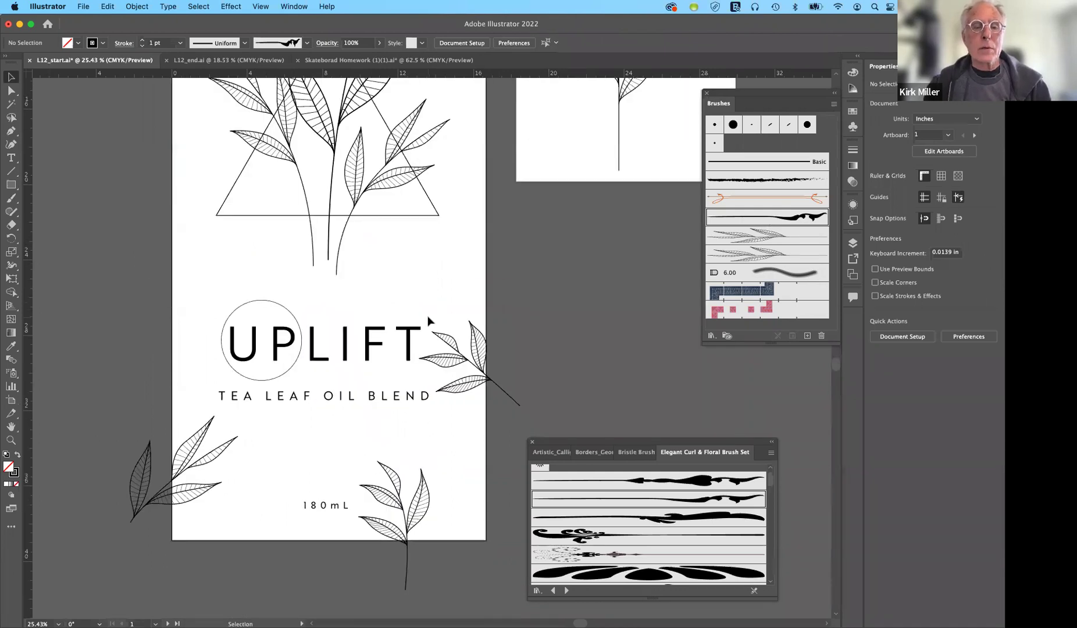
scroll(429, 320, up, 1)
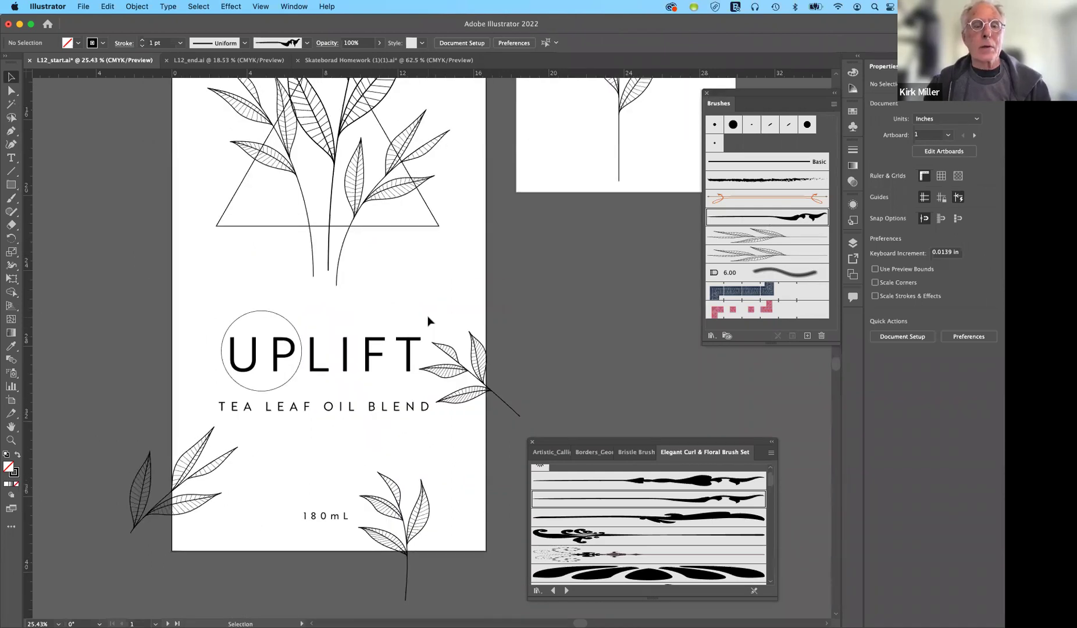
scroll(428, 320, up, 3)
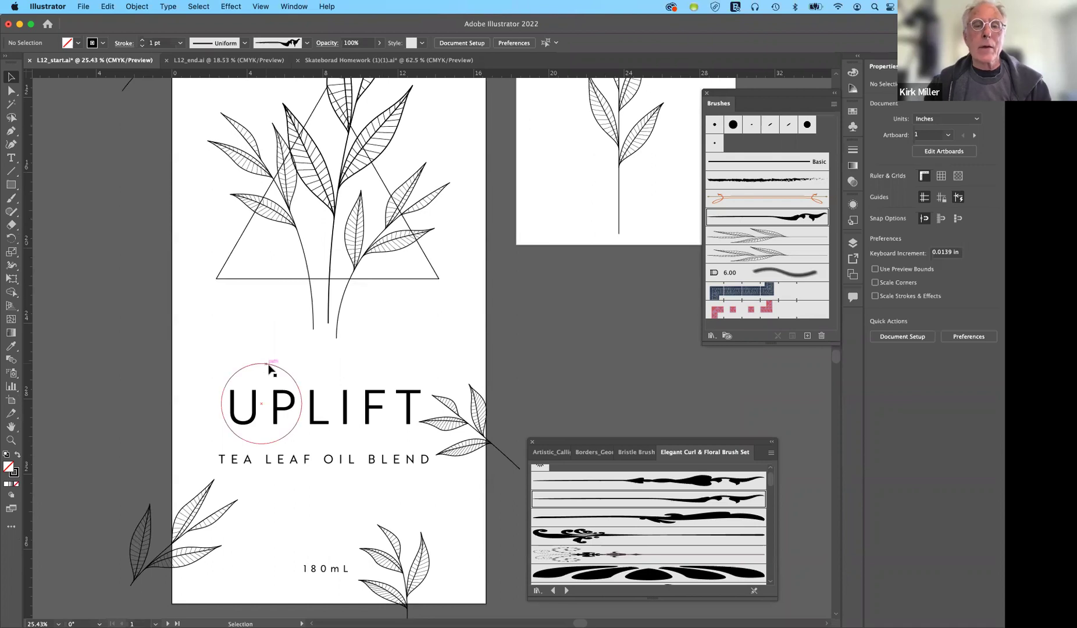
scroll(620, 351, up, 1)
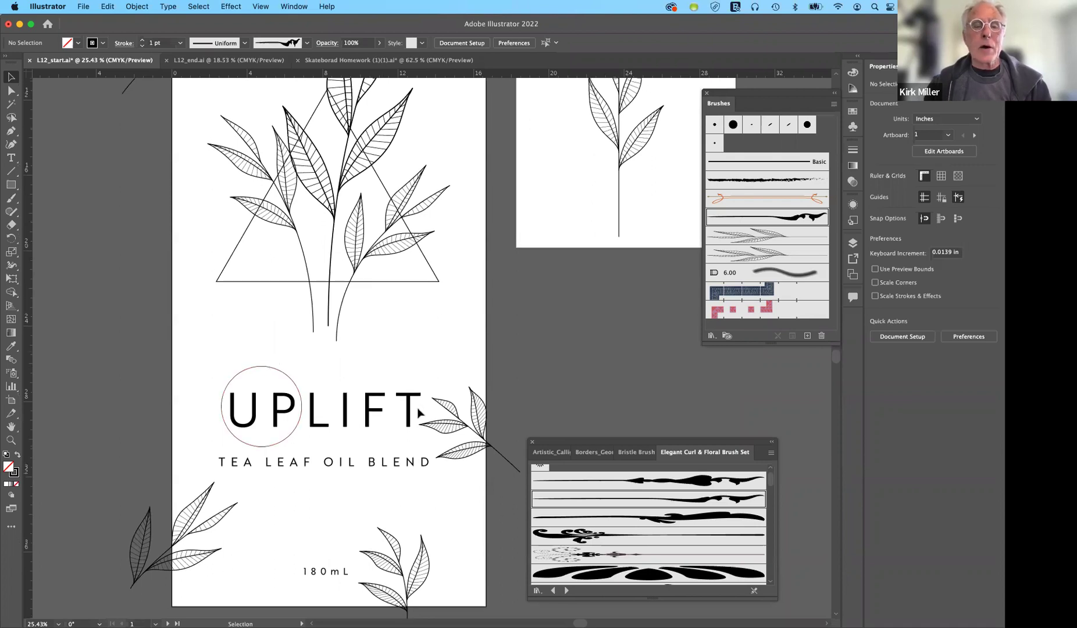
scroll(418, 408, up, 7)
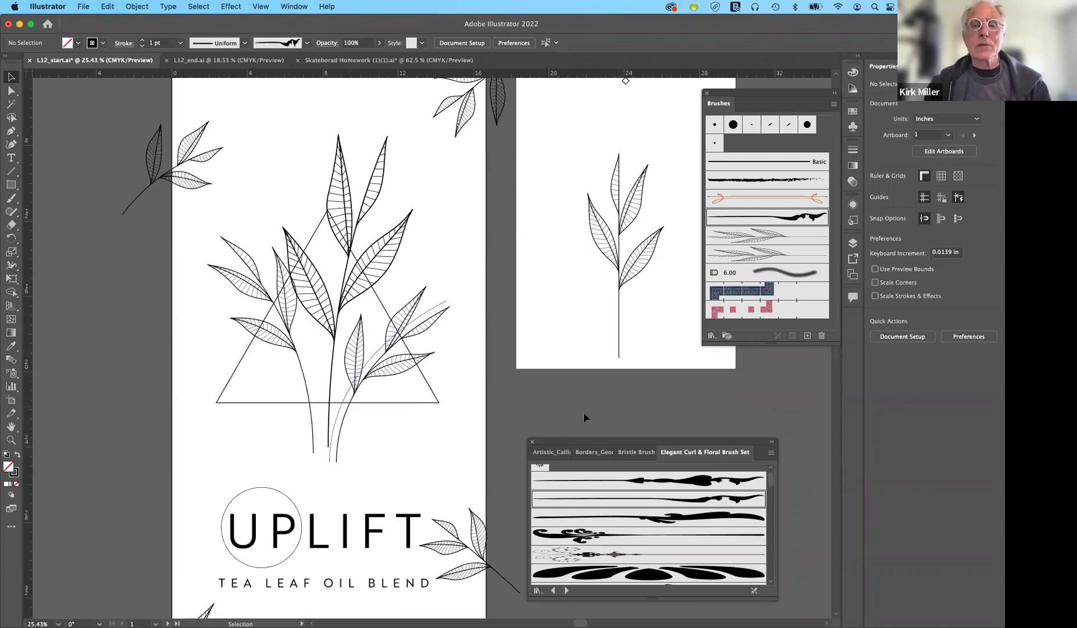
scroll(590, 417, up, 1)
scroll(684, 300, up, 7)
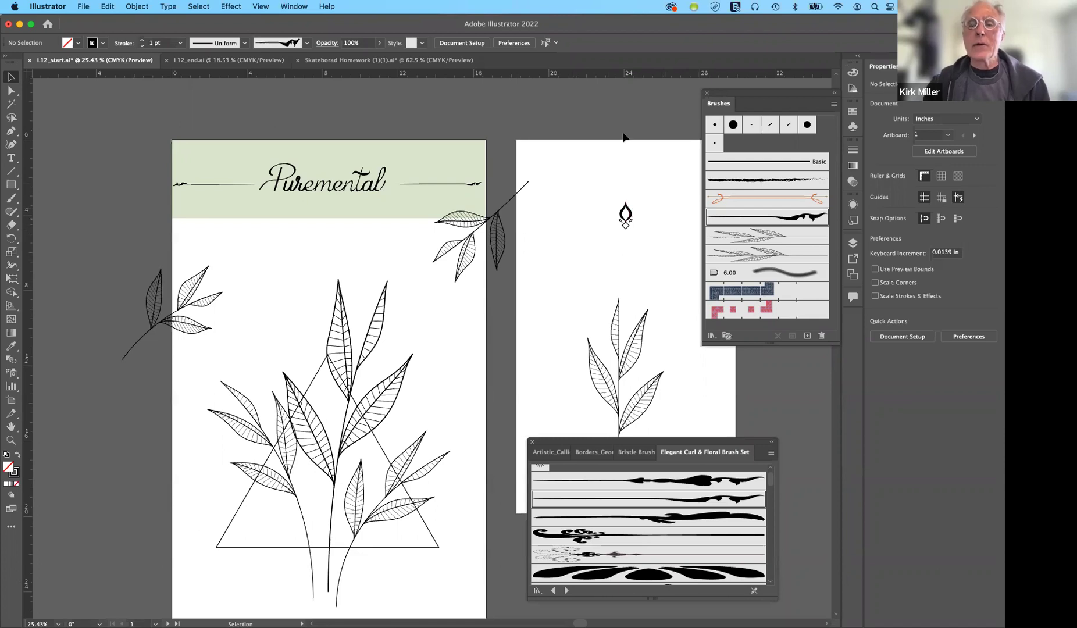
Add the small flame-shaped ornament group on the second artboard to the document's swatches as a pattern swatch.
click(629, 226)
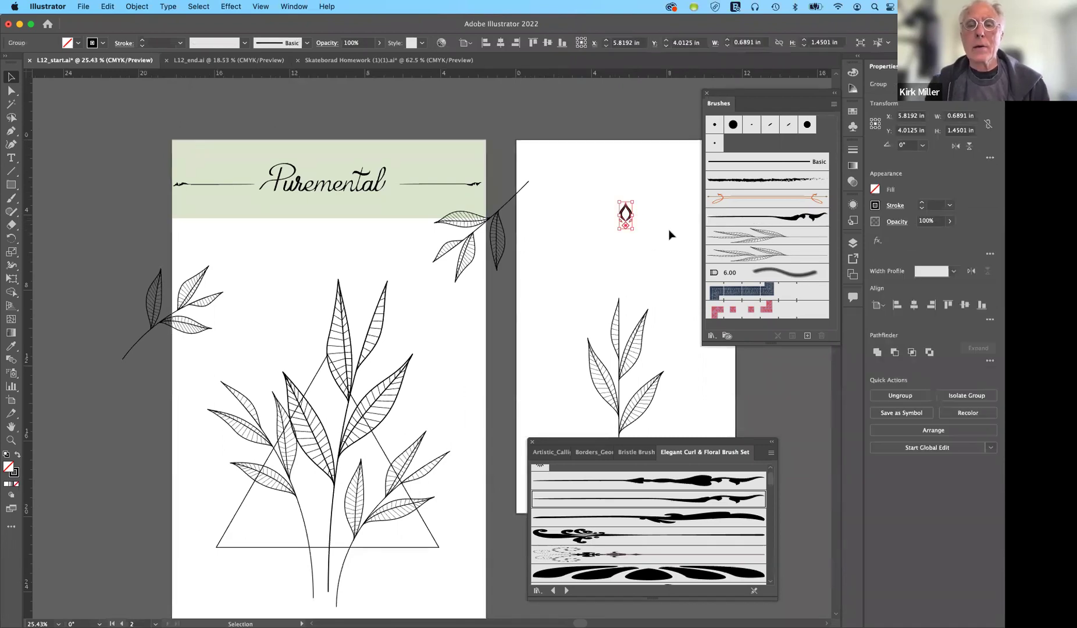
scroll(669, 234, up, 3)
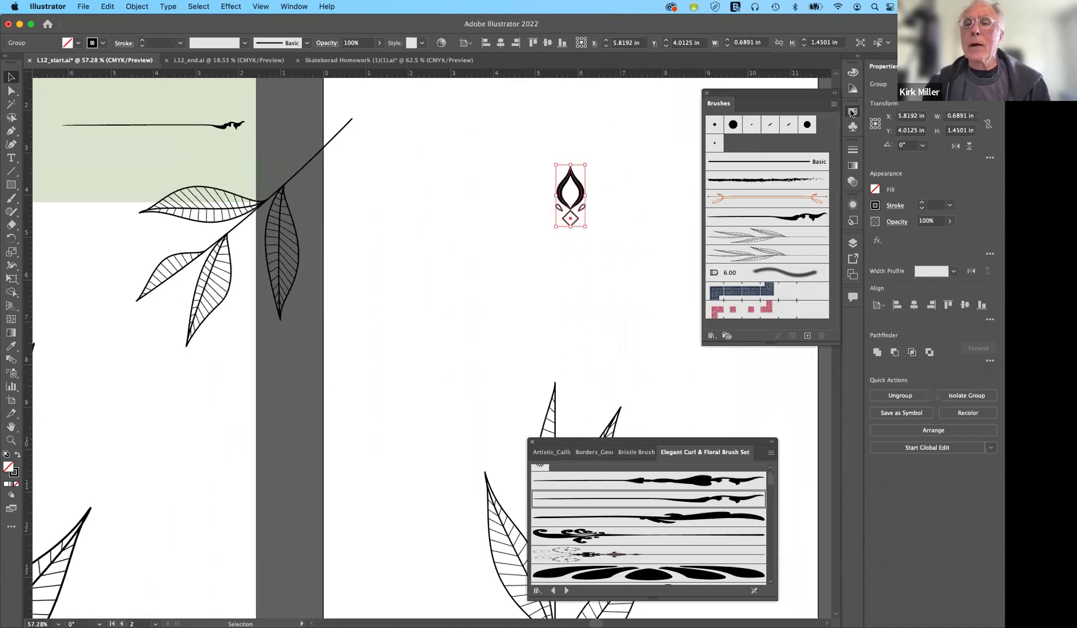
click(851, 113)
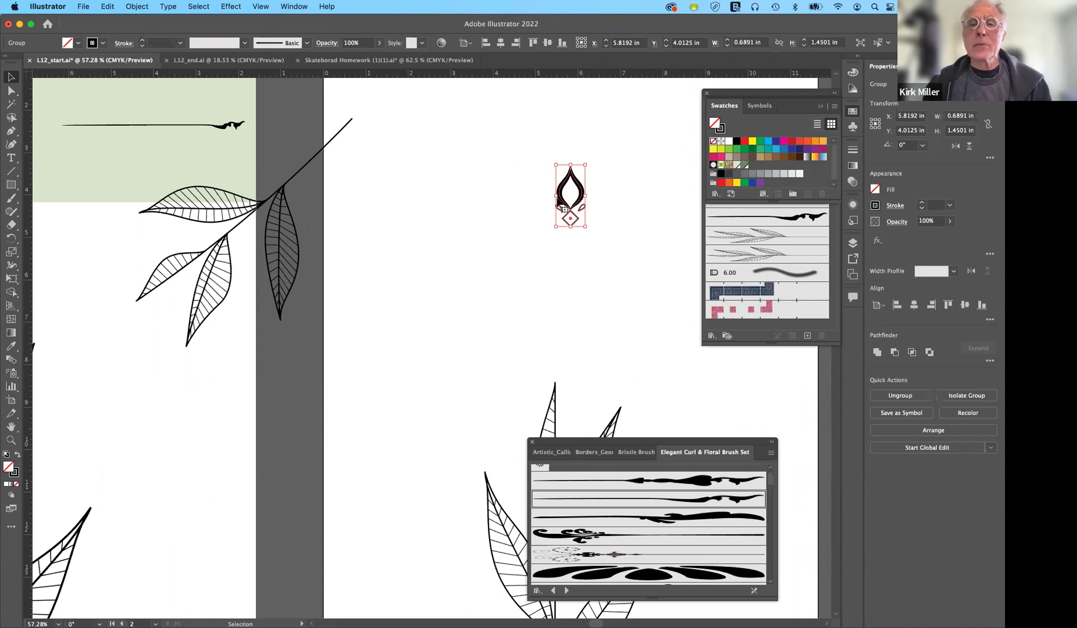
drag(654, 185, 668, 187)
drag(580, 206, 816, 175)
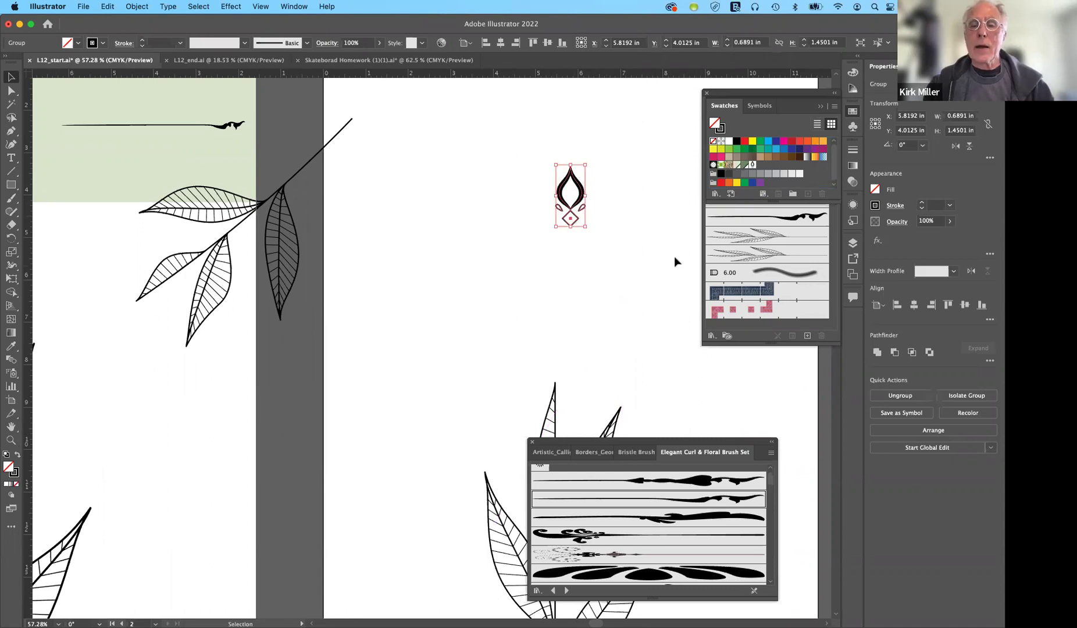
click(647, 381)
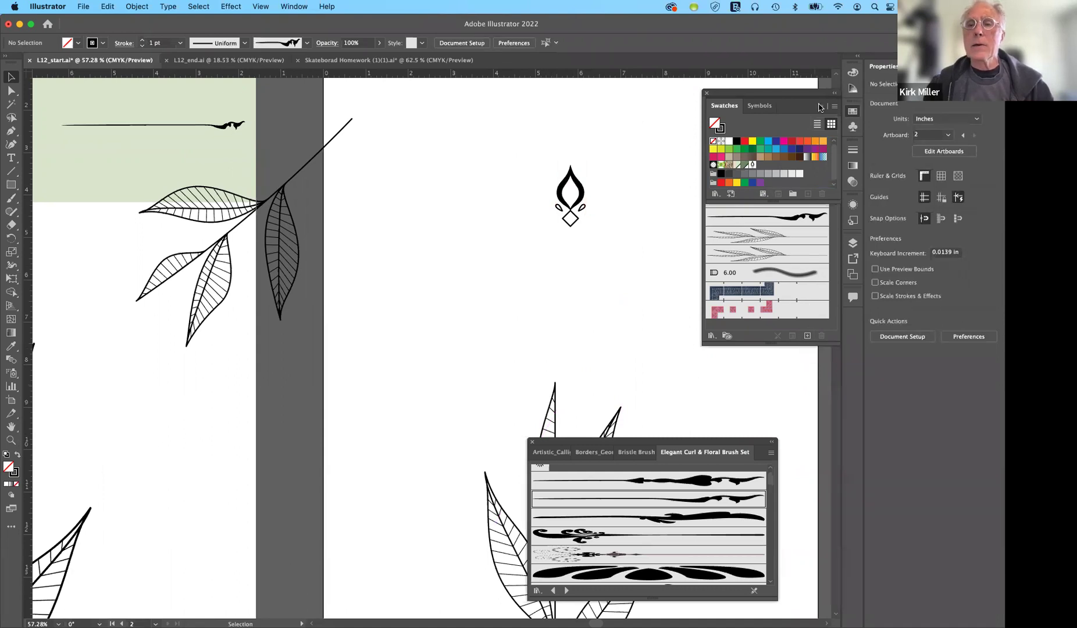
click(607, 206)
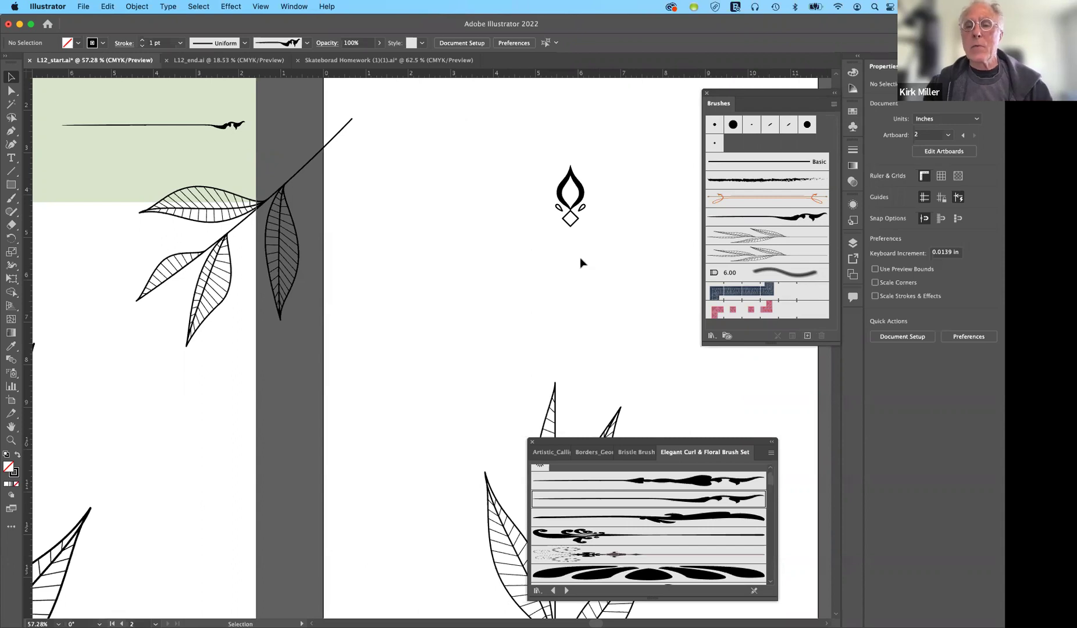
Start a new pattern brush and assign New Pattern Swatch 1, the flame-shaped ornament, as its side tile.
click(807, 336)
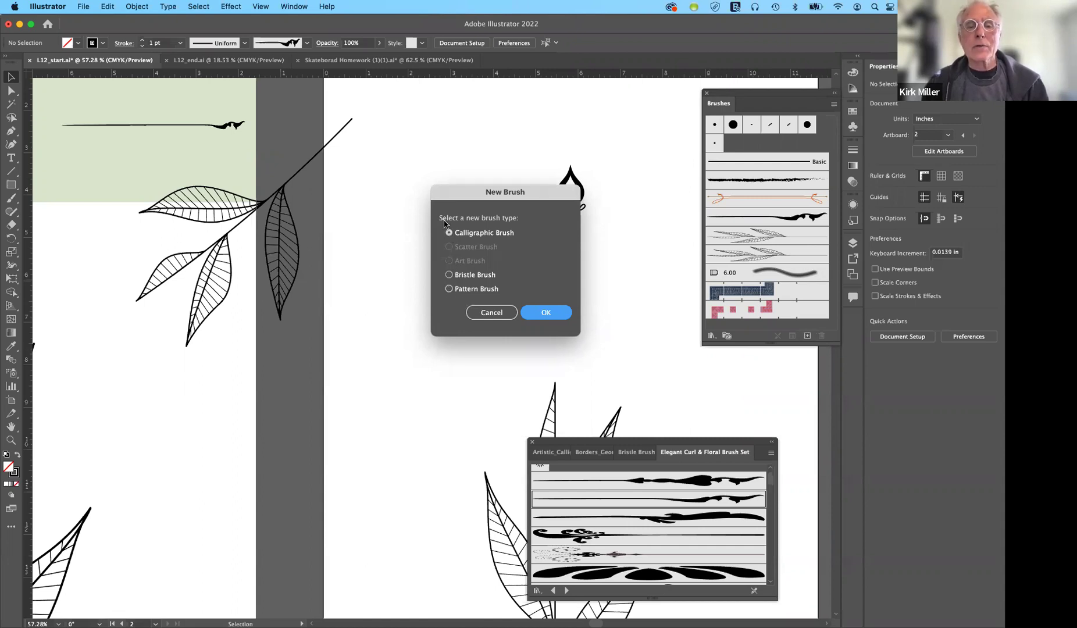
click(450, 288)
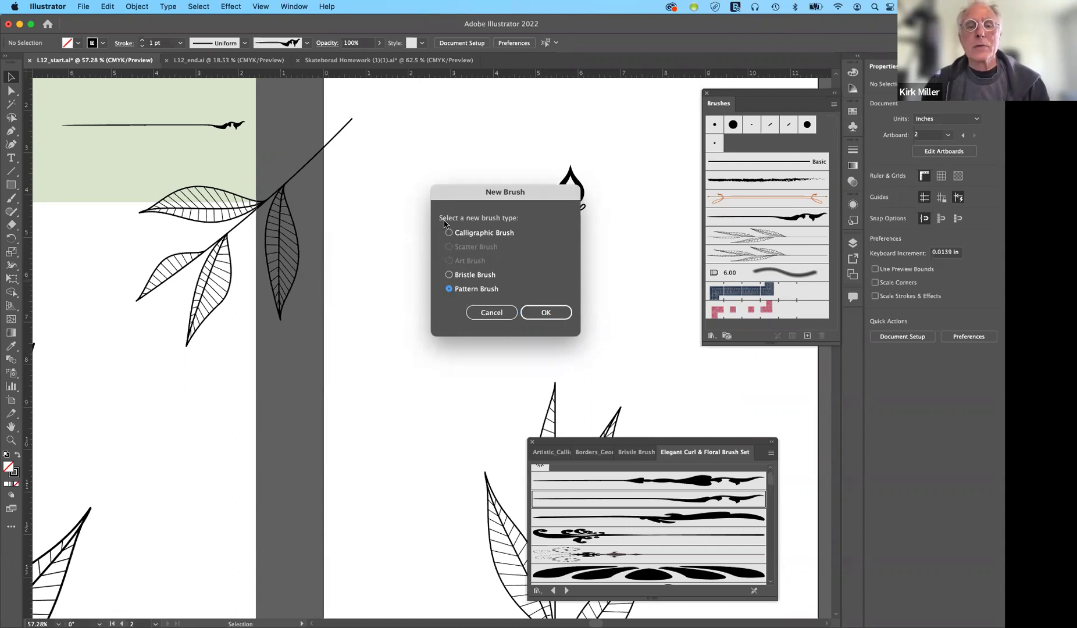
click(555, 313)
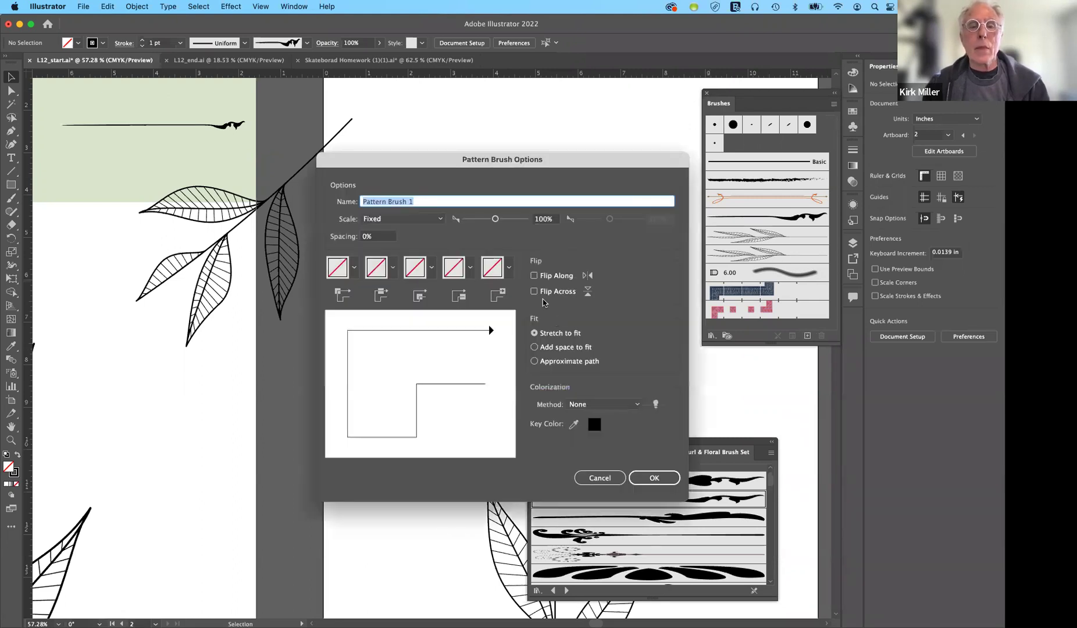
drag(420, 165, 478, 119)
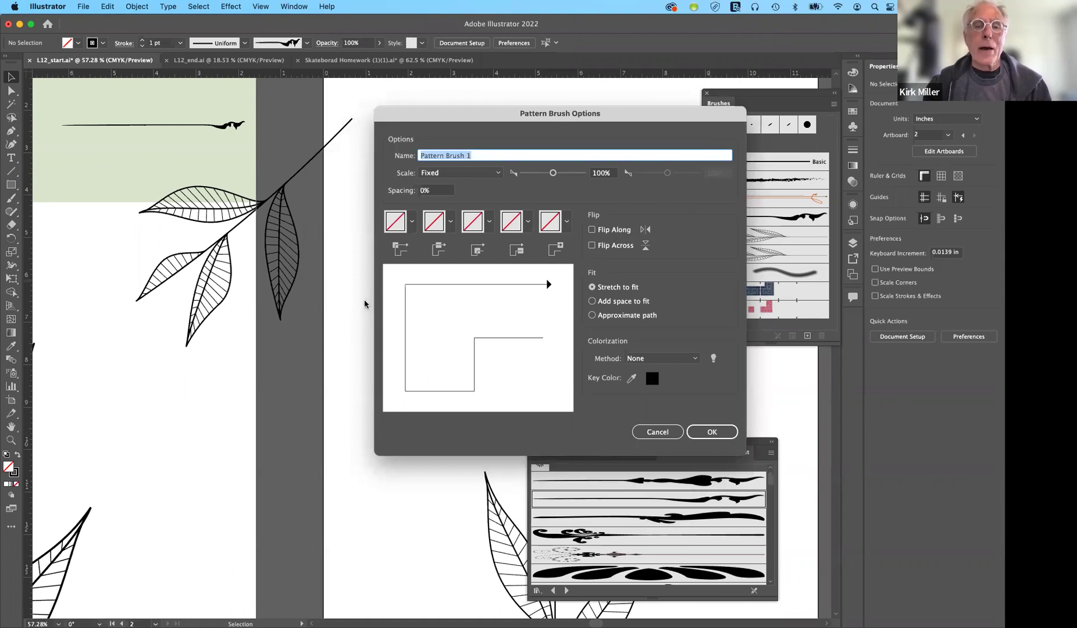
click(451, 223)
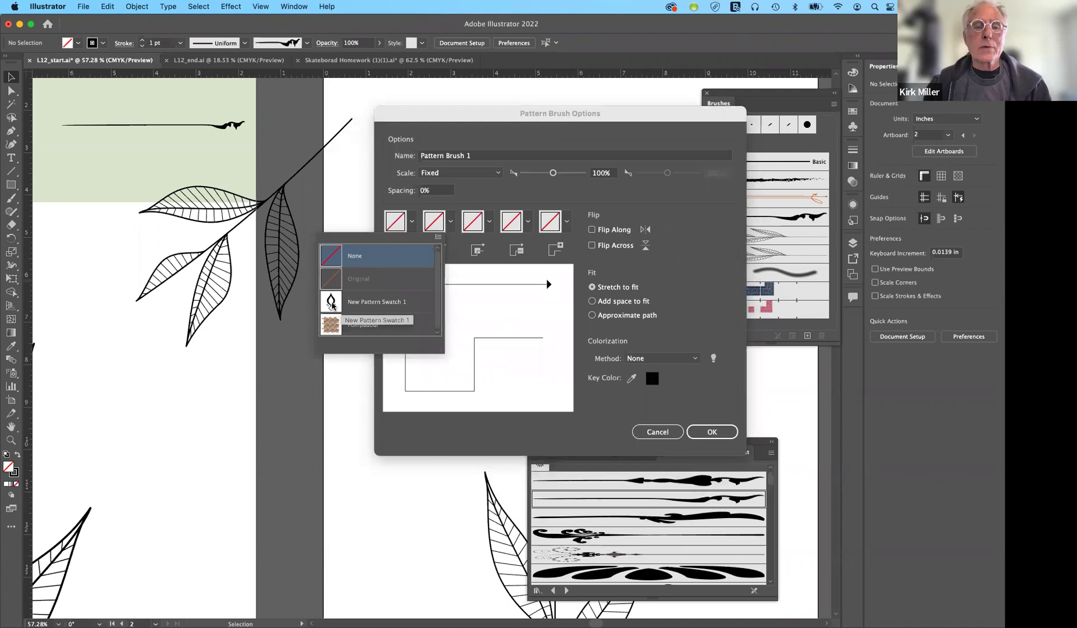
click(332, 303)
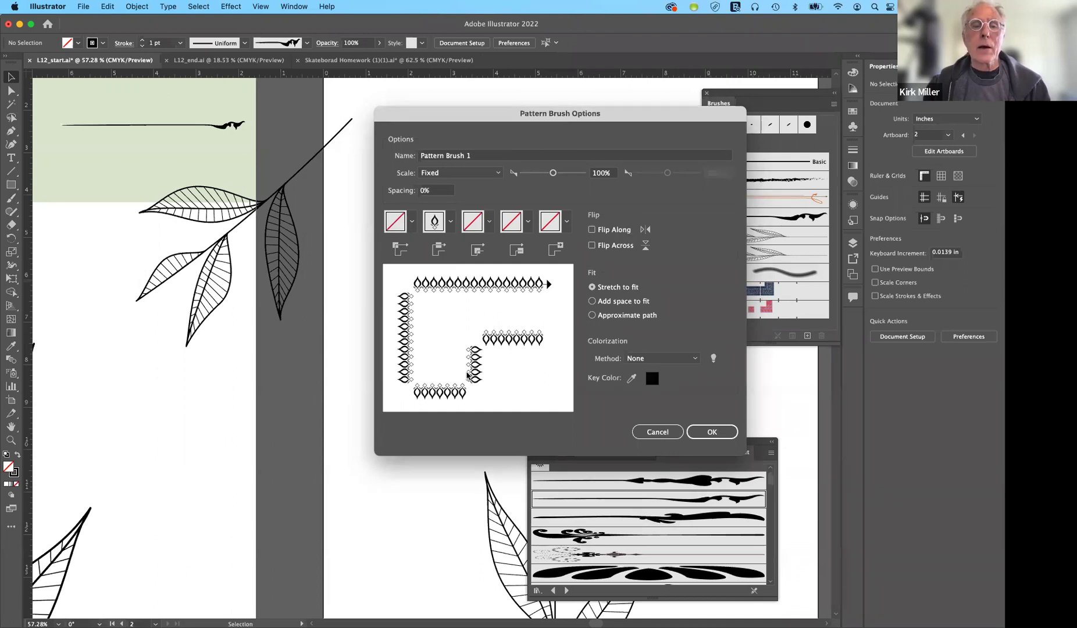
Set both the outer and inner corner tiles of the pattern brush to Auto-Between.
click(411, 225)
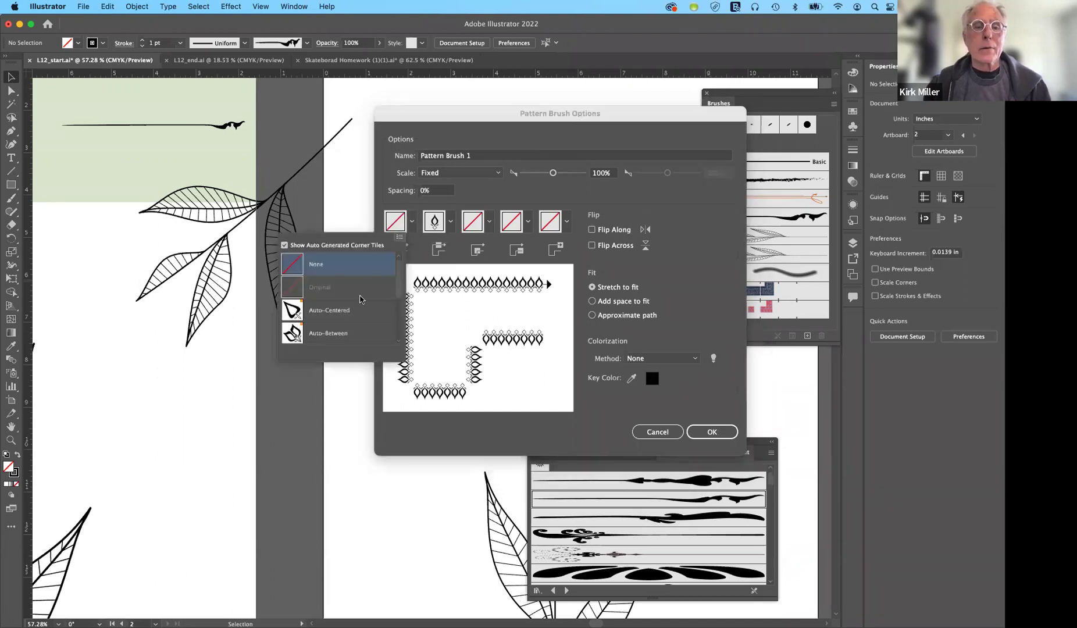
click(319, 339)
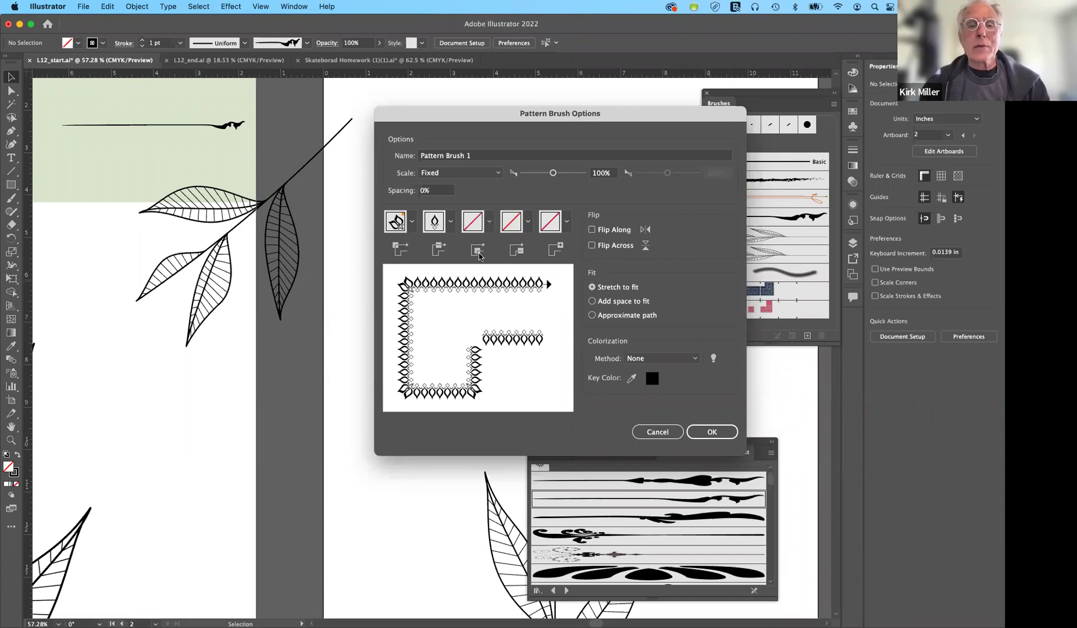
click(489, 222)
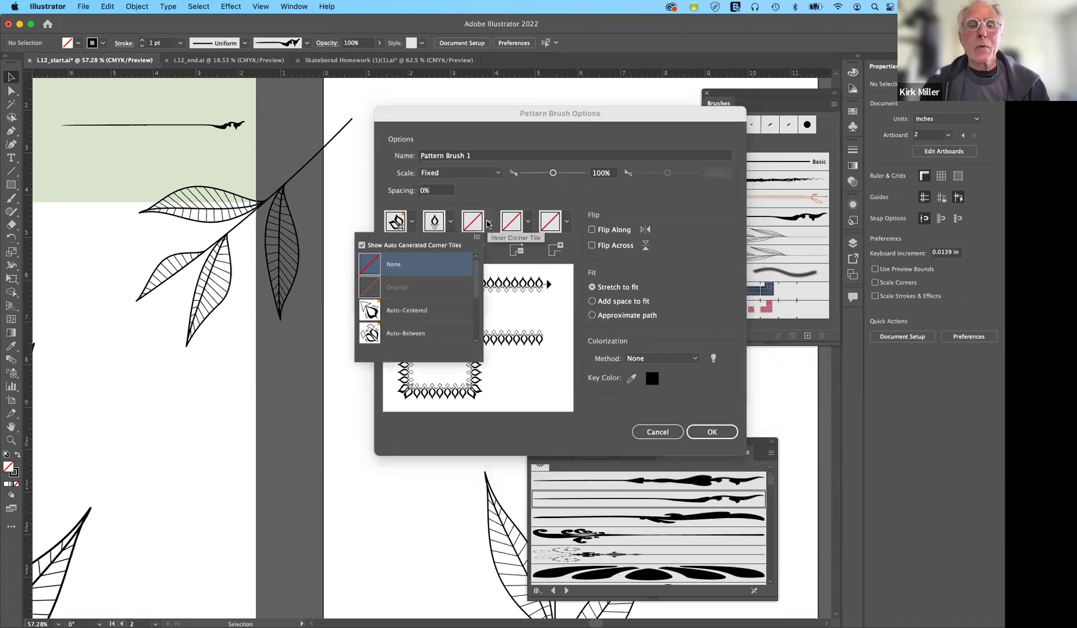
click(411, 333)
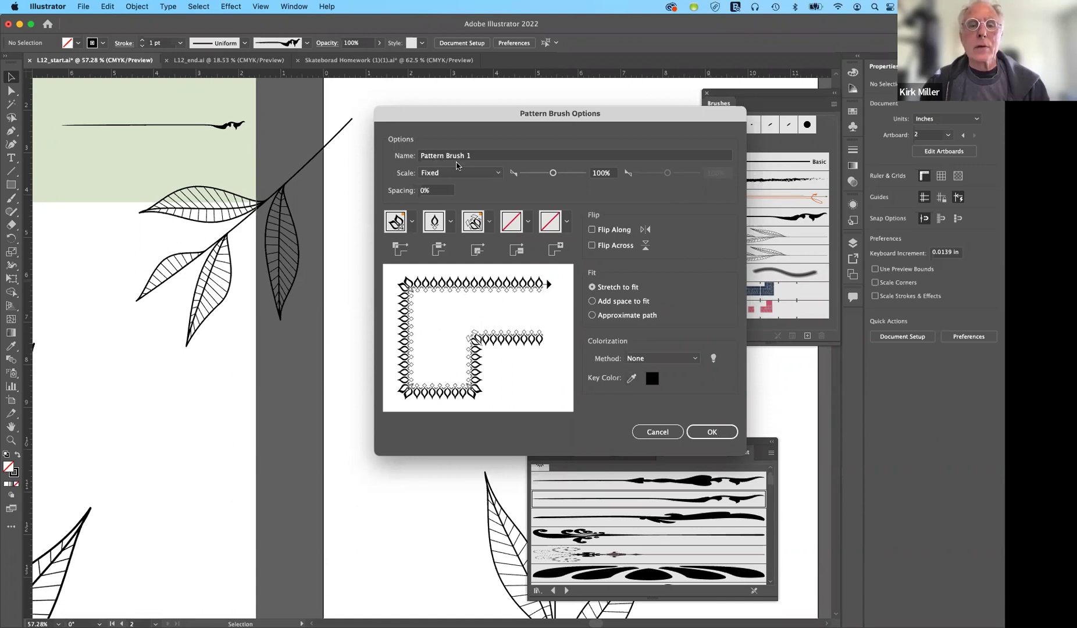
Name the pattern brush "leaves" and save it to the document's brushes.
drag(476, 157, 406, 155)
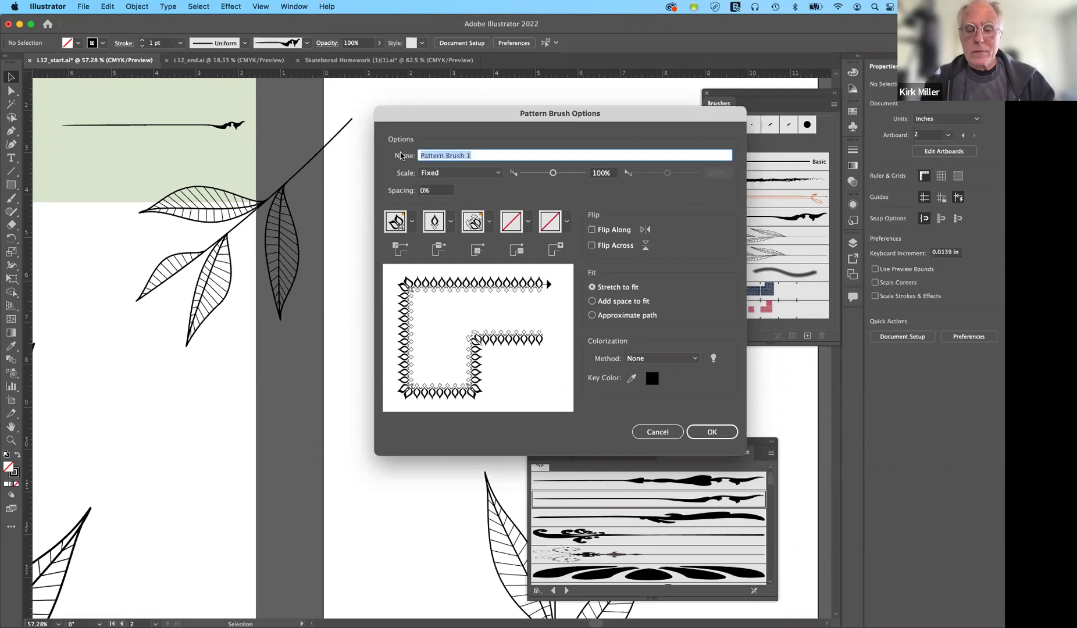
text(l)
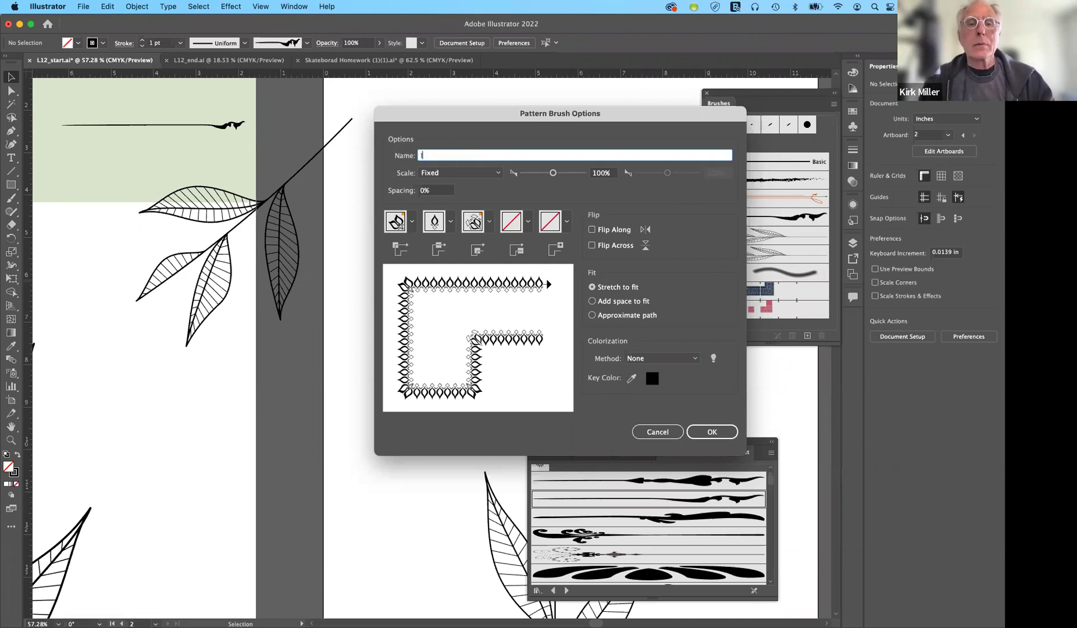
text(eaves)
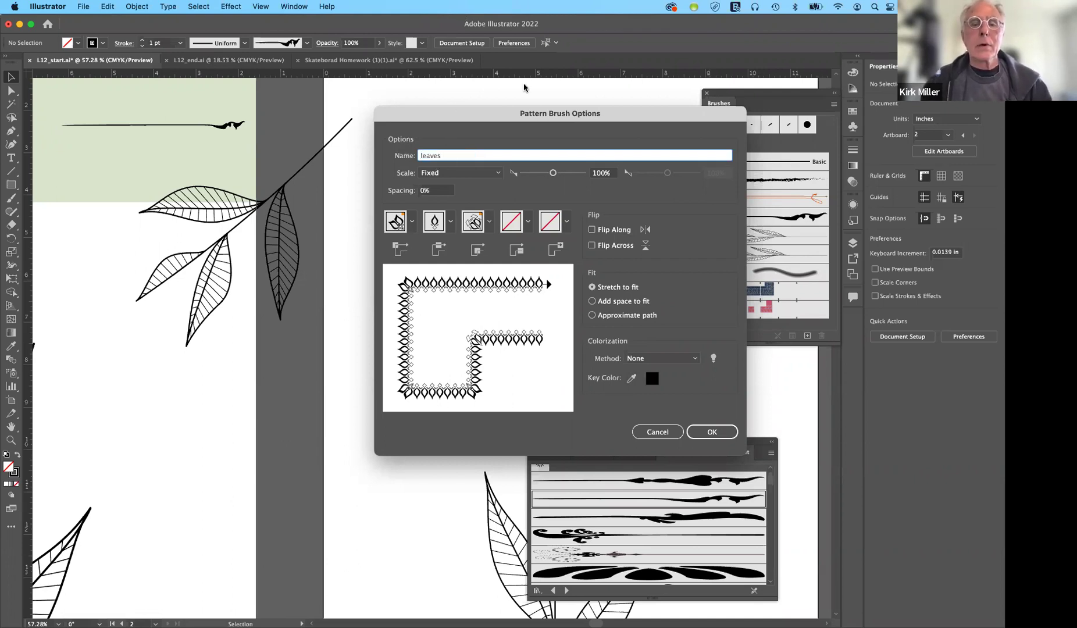
click(727, 433)
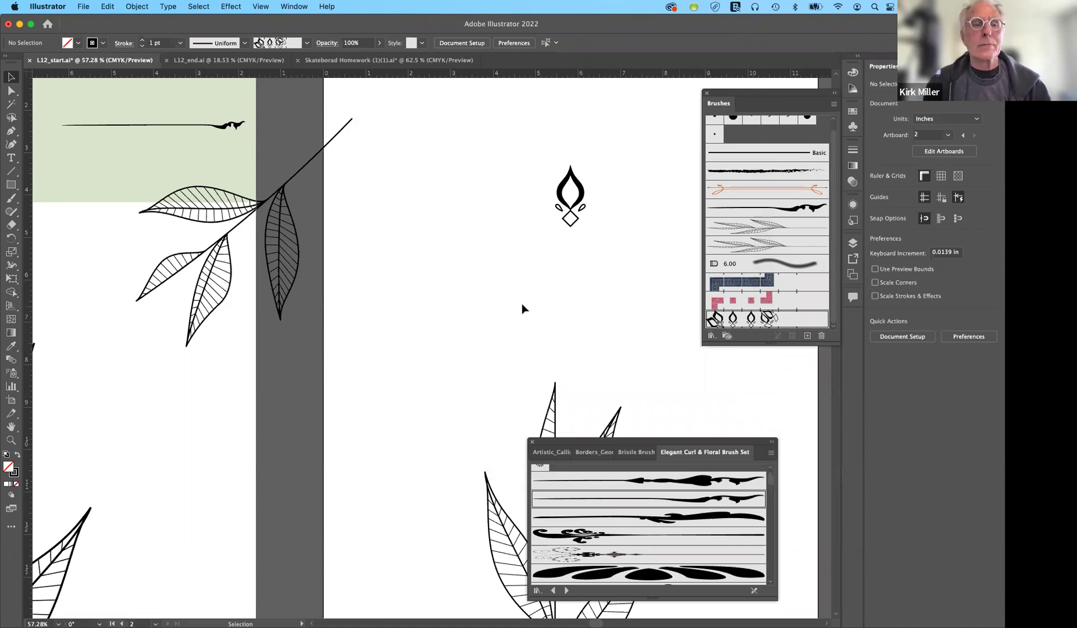
Apply the leaves pattern brush to the circle around the start of the UPLIFT title on the first artboard.
scroll(522, 309, left, 10)
scroll(522, 309, down, 3)
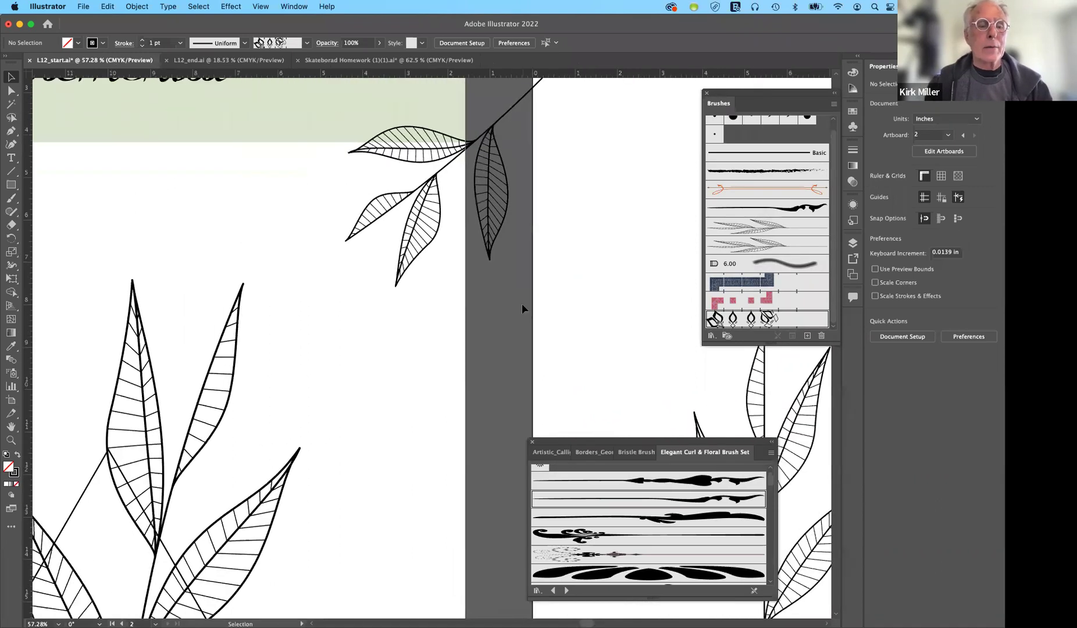
scroll(522, 309, down, 5)
scroll(522, 309, left, 3)
scroll(522, 309, down, 12)
scroll(522, 309, left, 8)
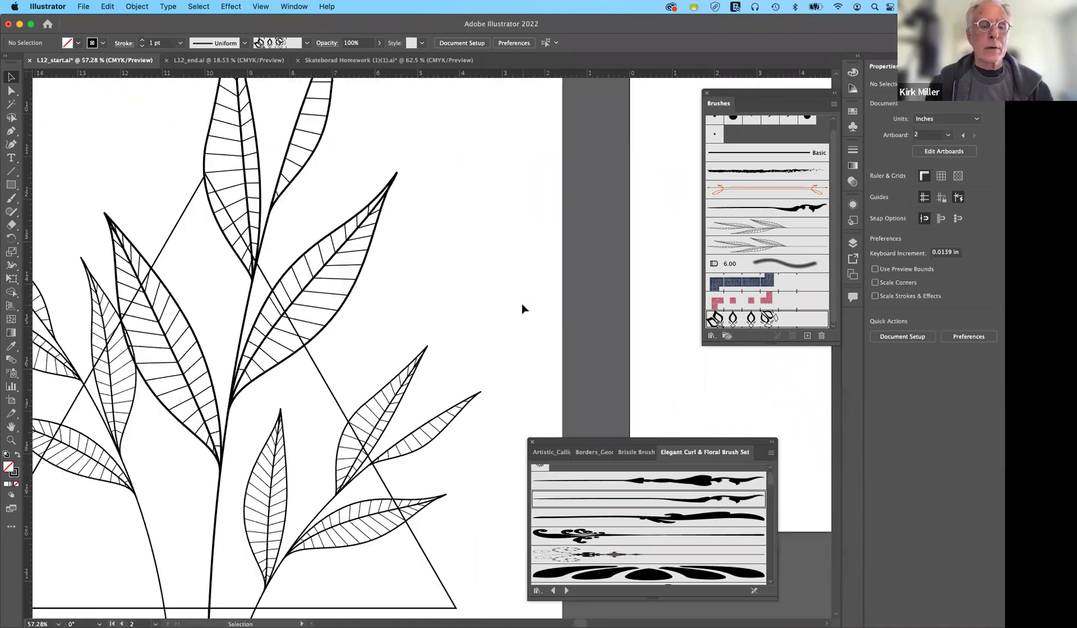
scroll(522, 309, down, 6)
scroll(522, 309, left, 2)
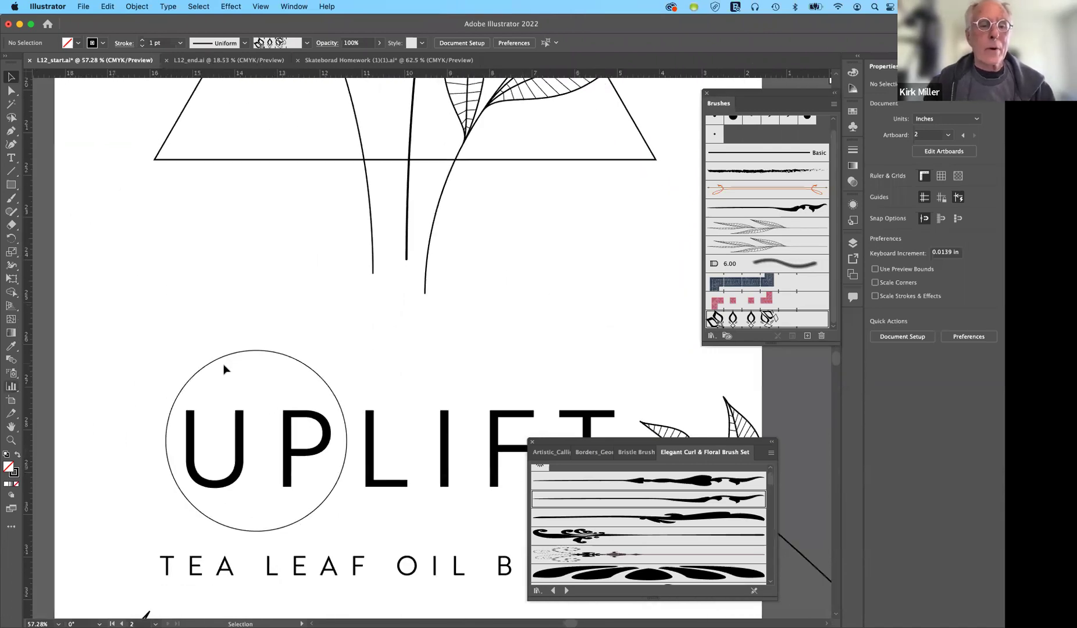
click(239, 353)
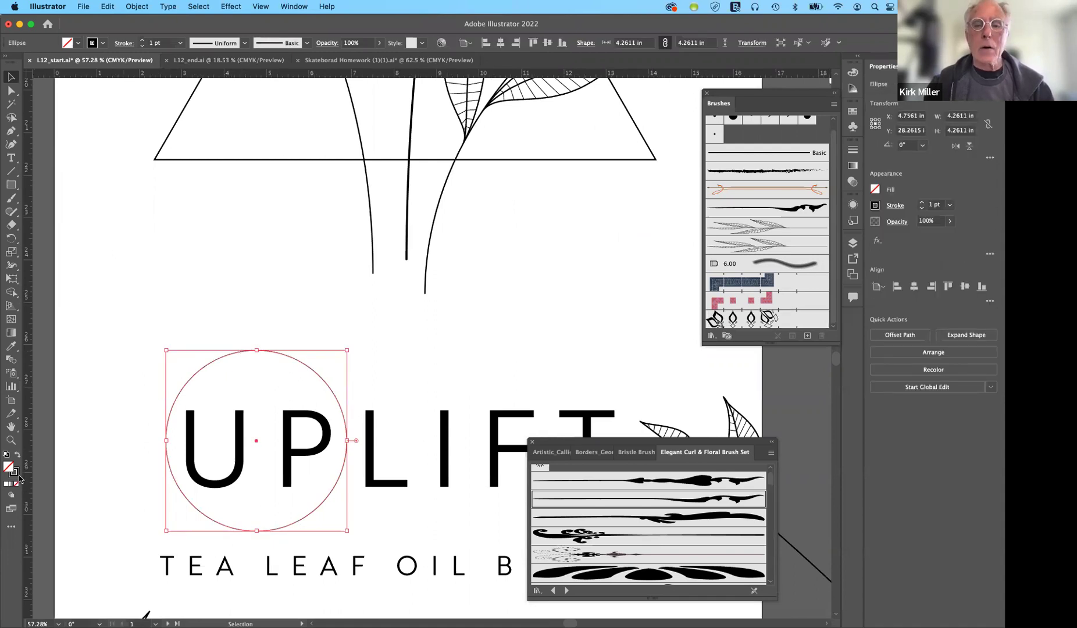
click(757, 321)
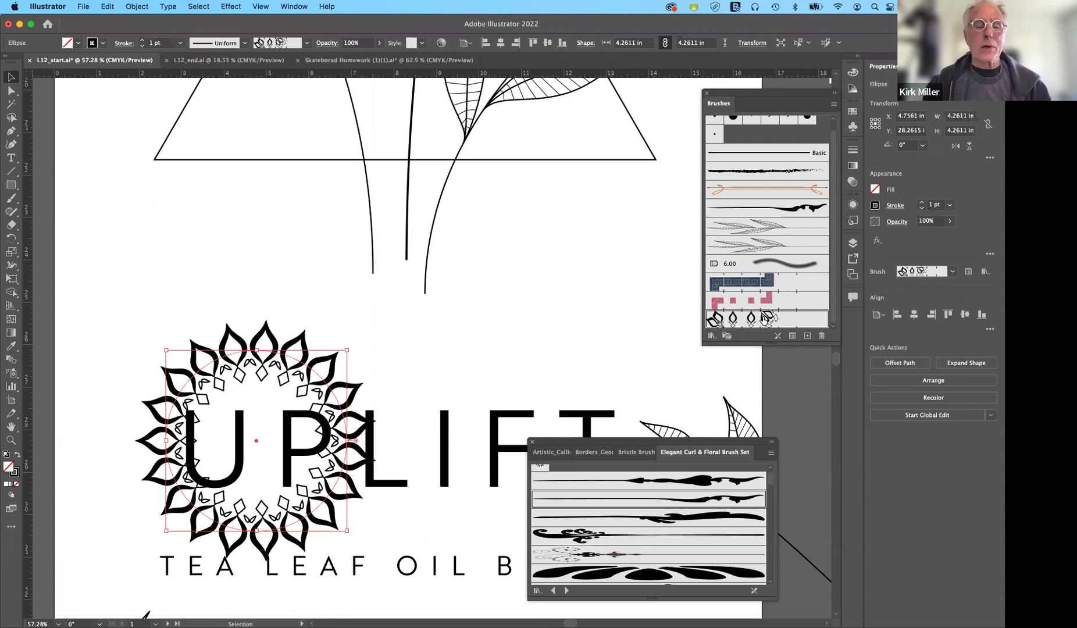
Set the leaves pattern brush's scale to 50% with preview on, and apply the change to the existing strokes.
double_click(764, 317)
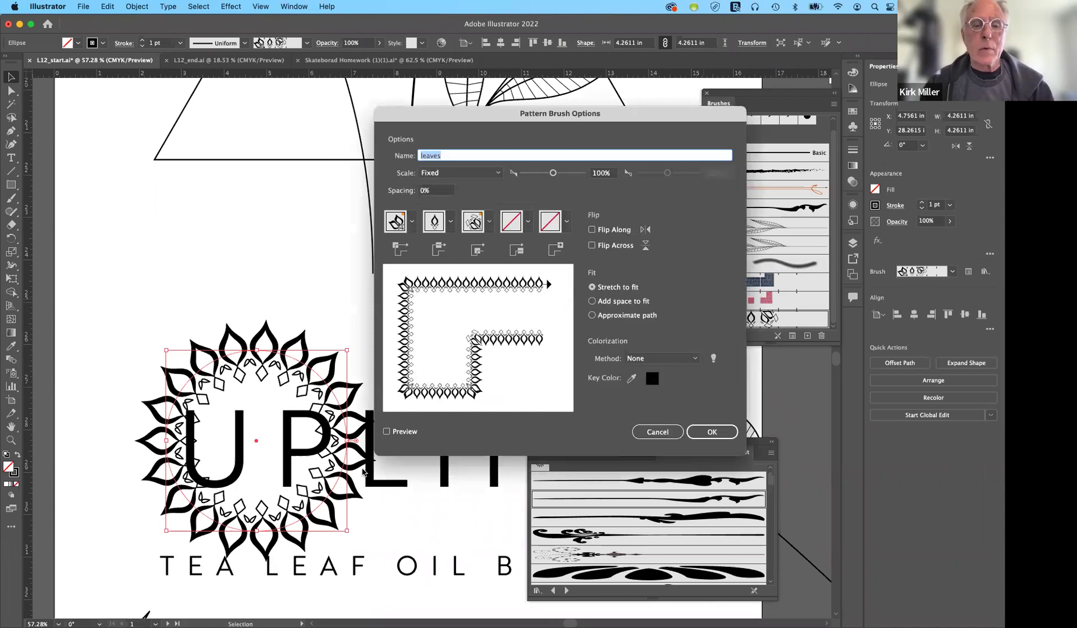
click(401, 435)
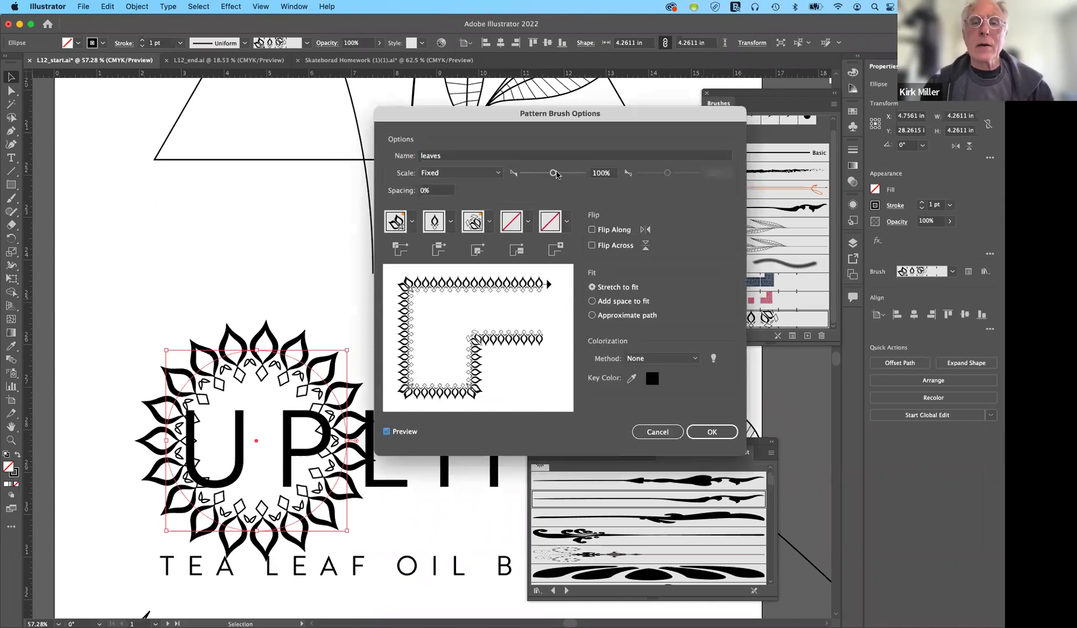
click(553, 174)
drag(543, 173, 539, 176)
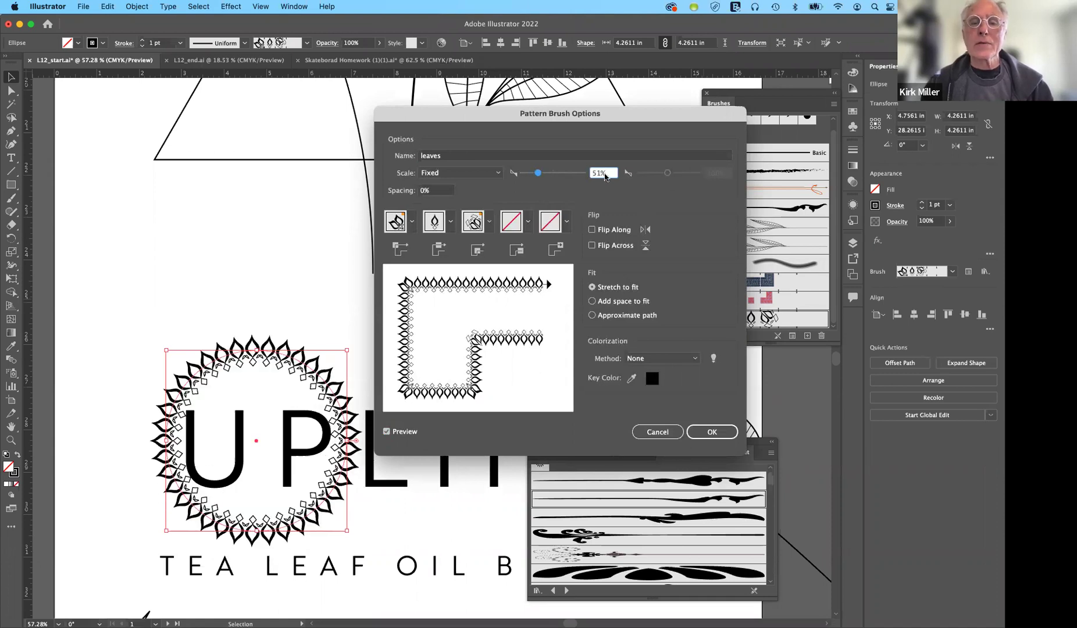
key(super+a)
text(50)
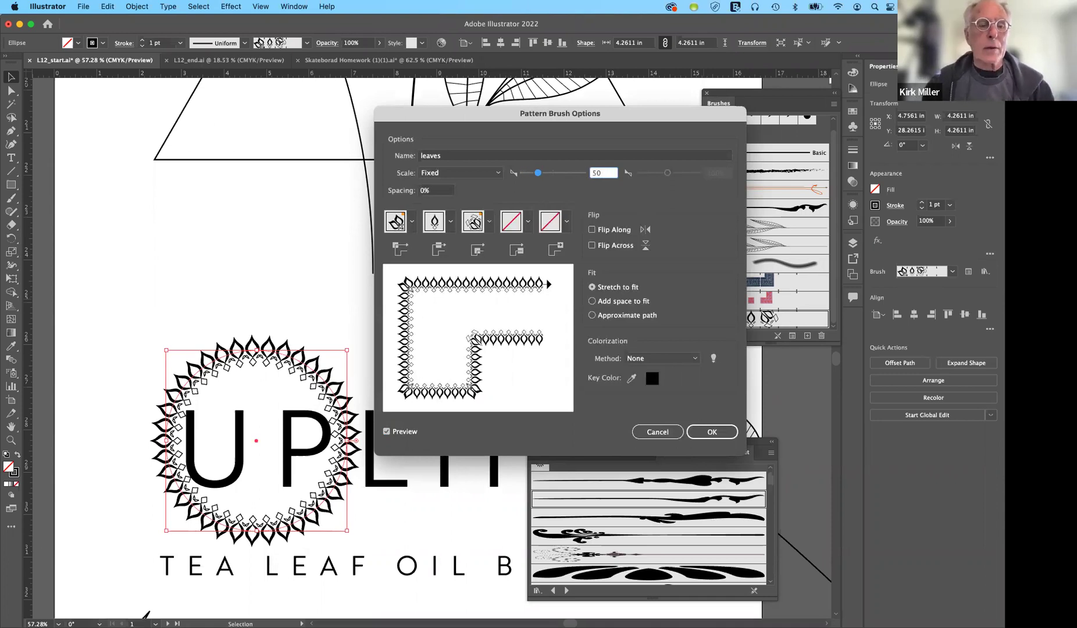
key(Tab)
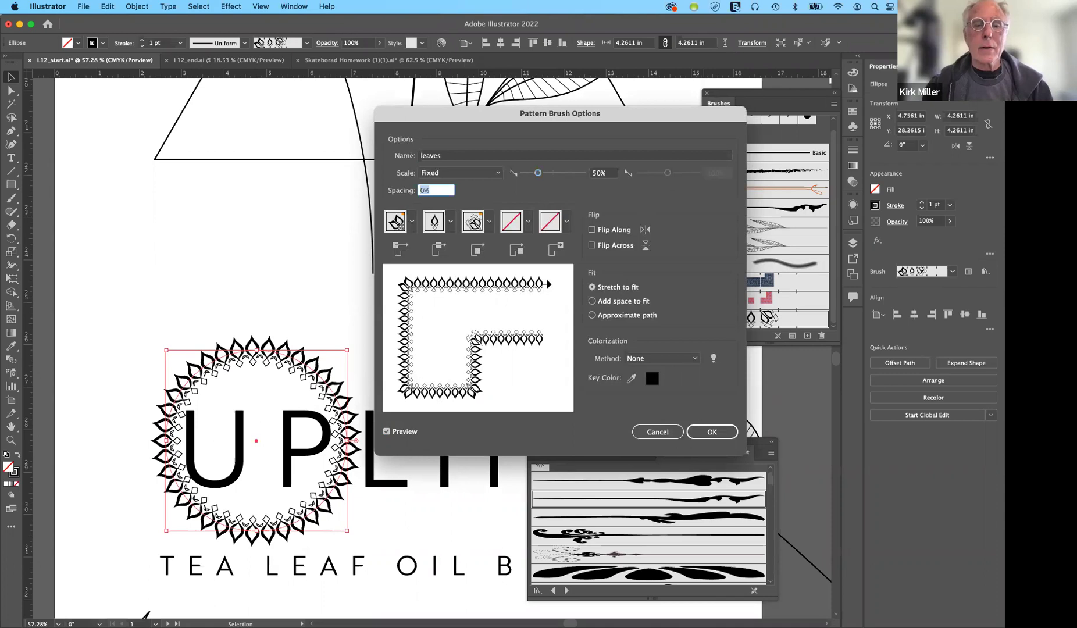
click(712, 436)
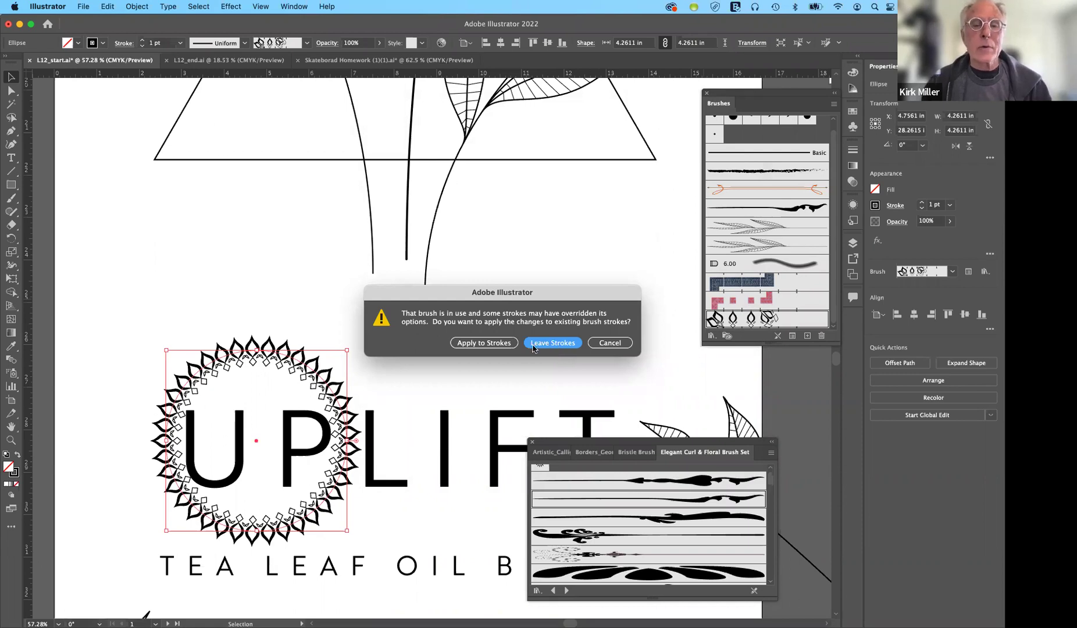
click(492, 344)
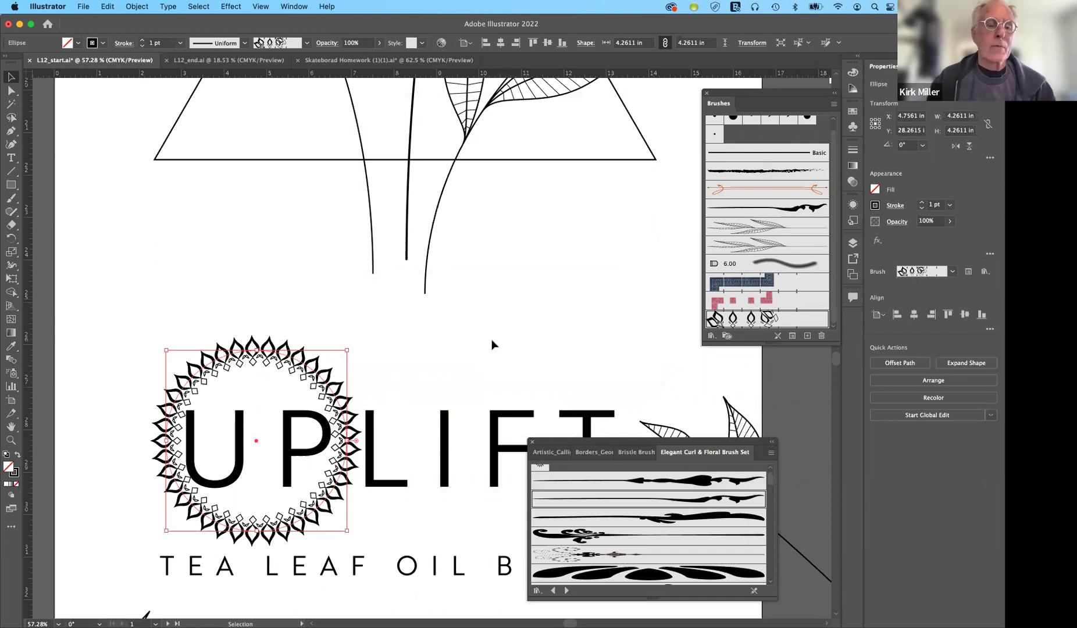
scroll(530, 344, up, 1)
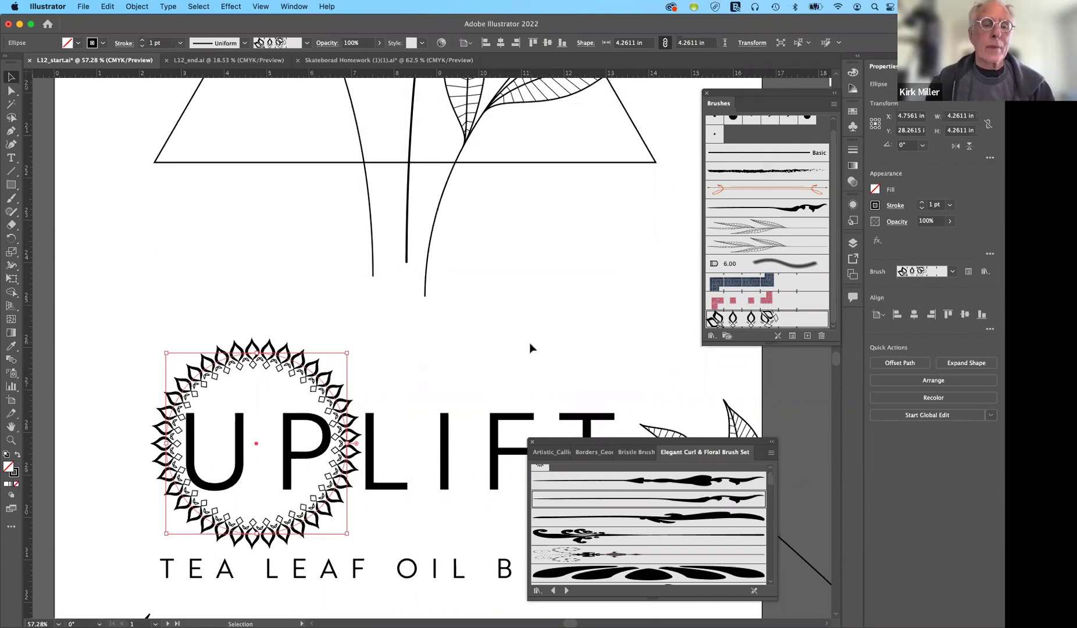
scroll(530, 344, up, 3)
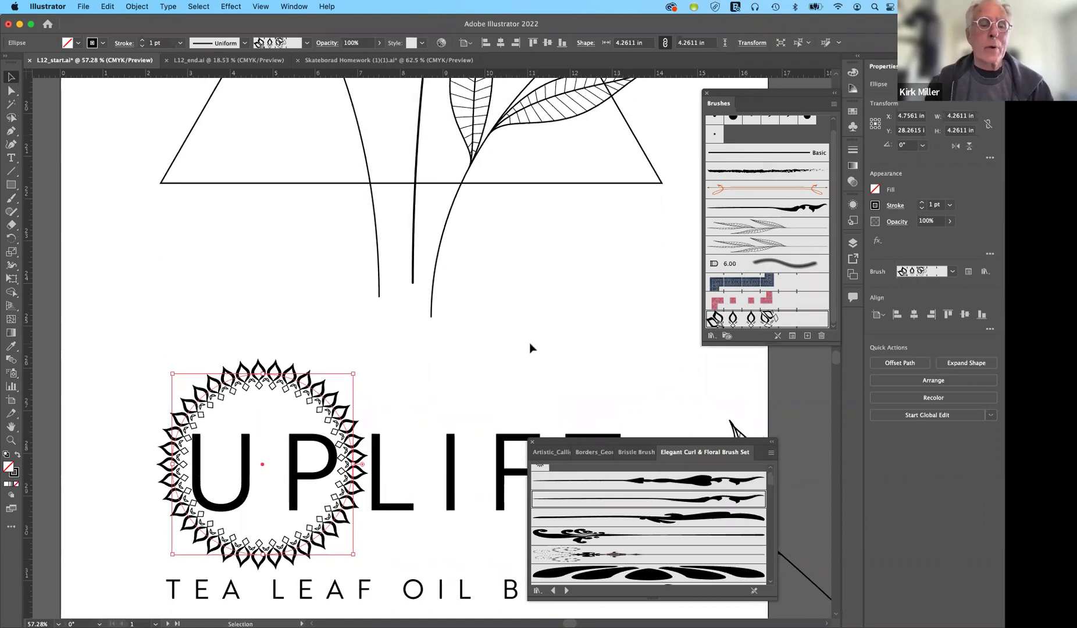
scroll(529, 343, up, 1)
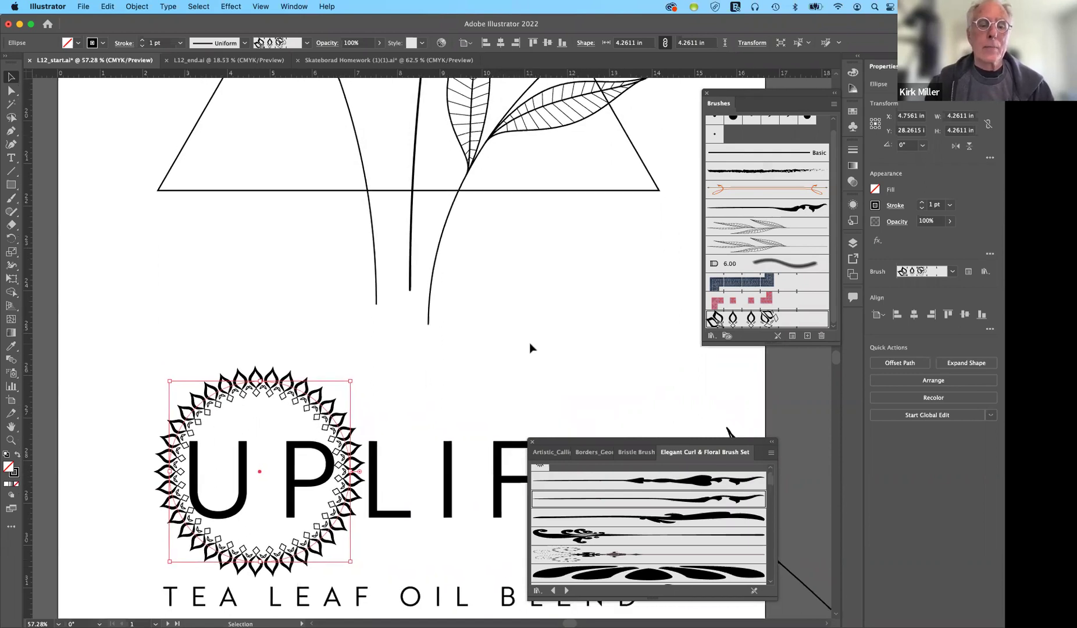
scroll(529, 344, down, 4)
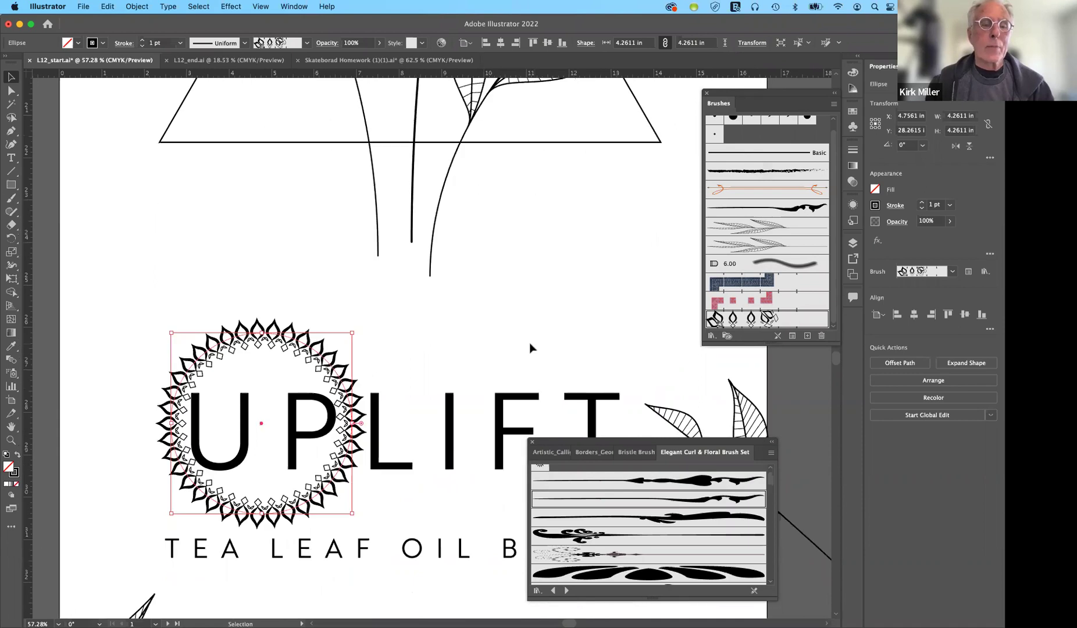
scroll(530, 347, left, 2)
scroll(529, 348, down, 2)
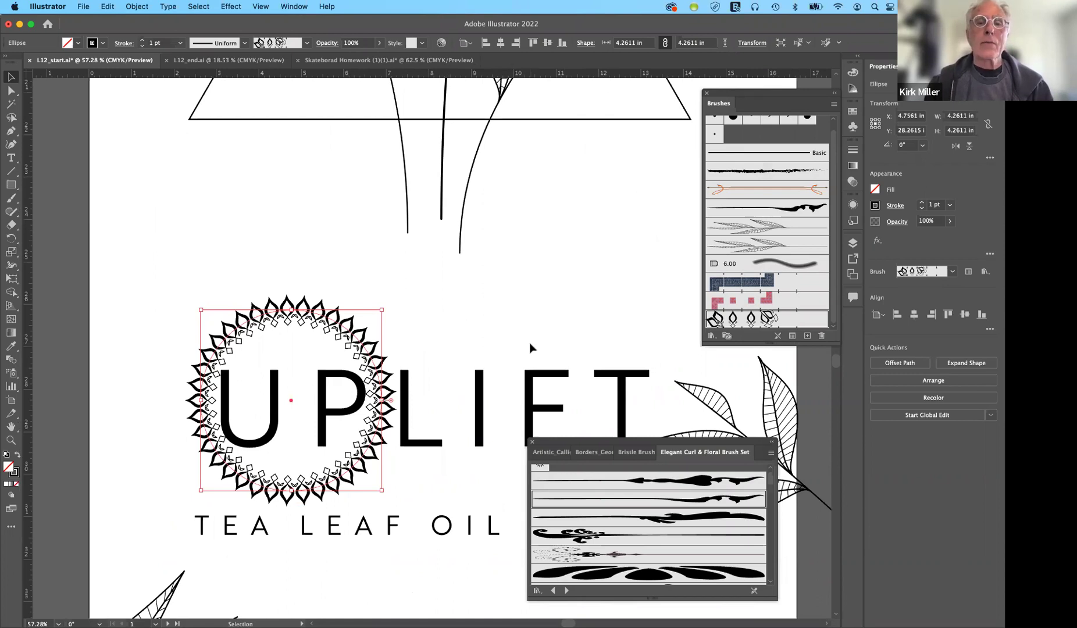
Apply the Geometric 17 pattern brush to the triangle around the tea leaf branches on the first artboard.
scroll(529, 347, up, 7)
scroll(530, 347, right, 4)
scroll(529, 348, up, 5)
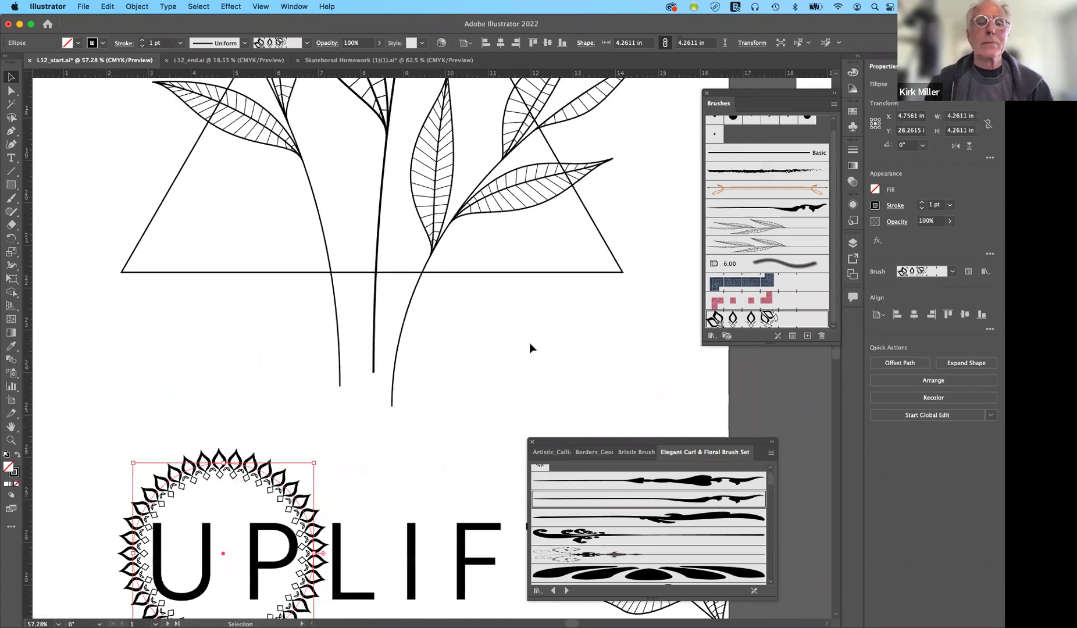
scroll(530, 348, up, 3)
scroll(529, 347, right, 3)
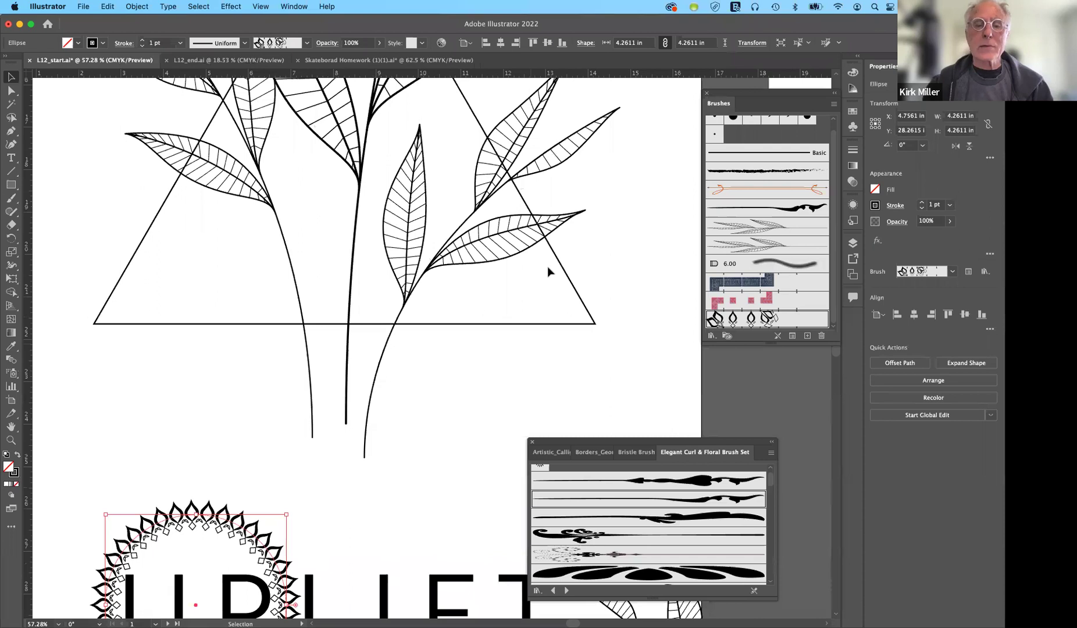
click(512, 328)
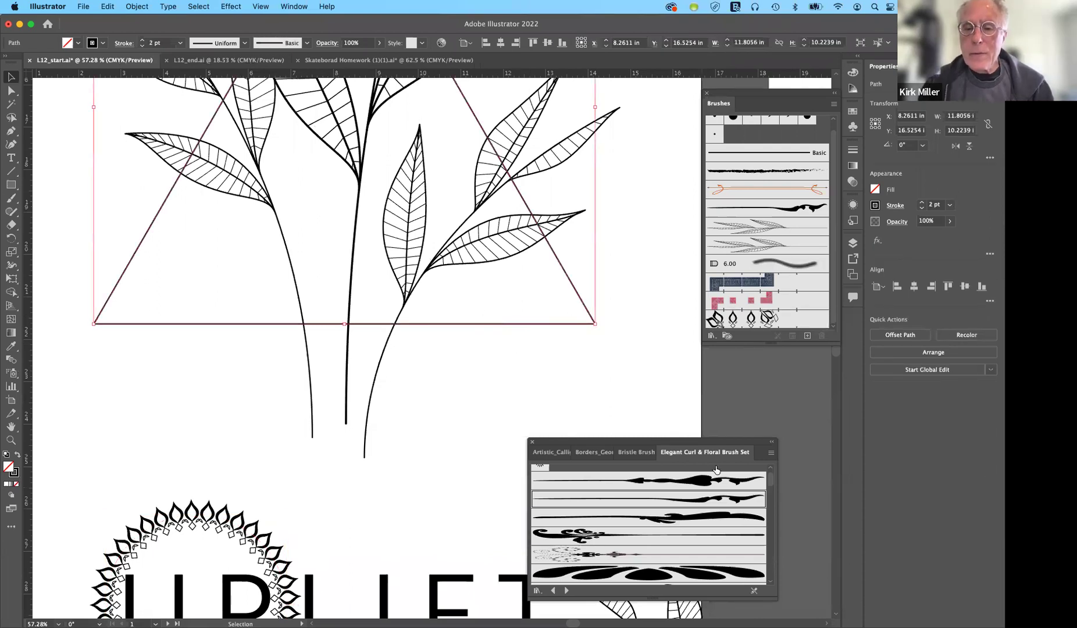
click(637, 454)
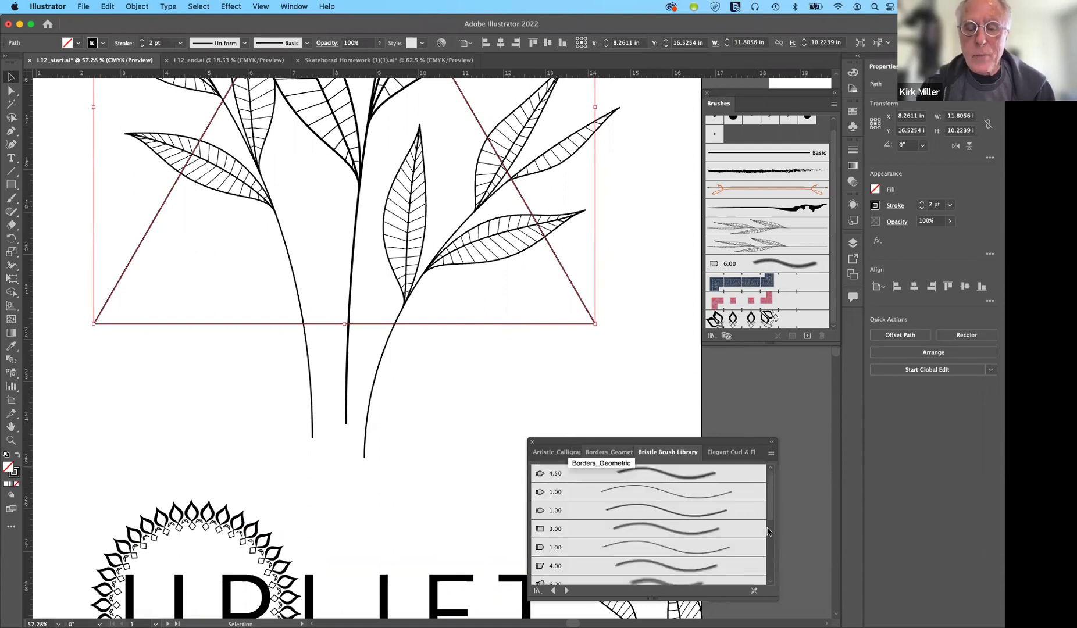
click(605, 454)
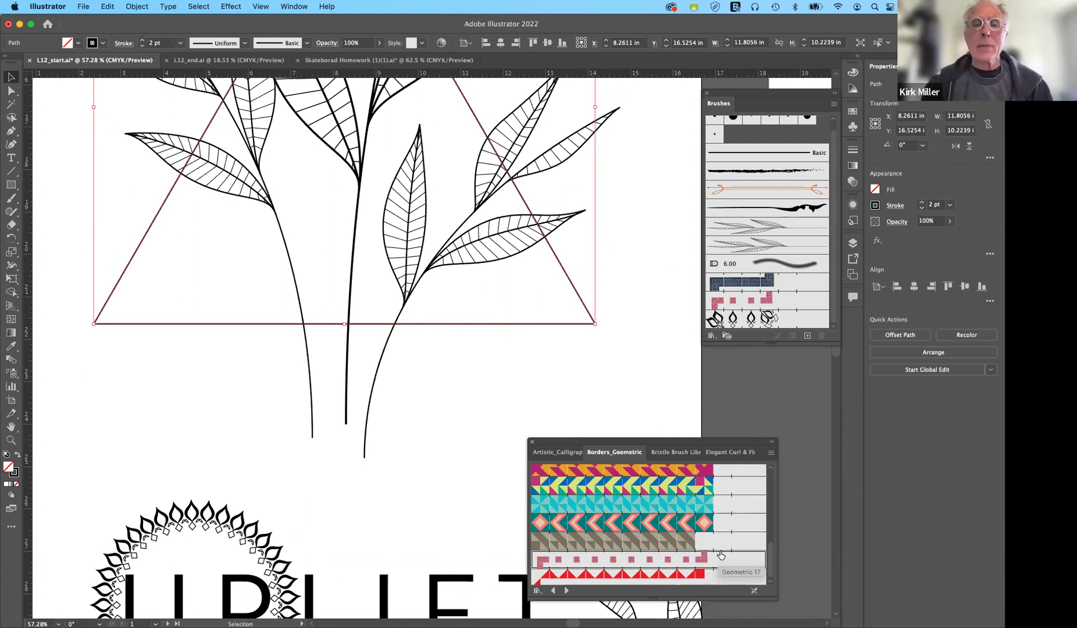
click(742, 301)
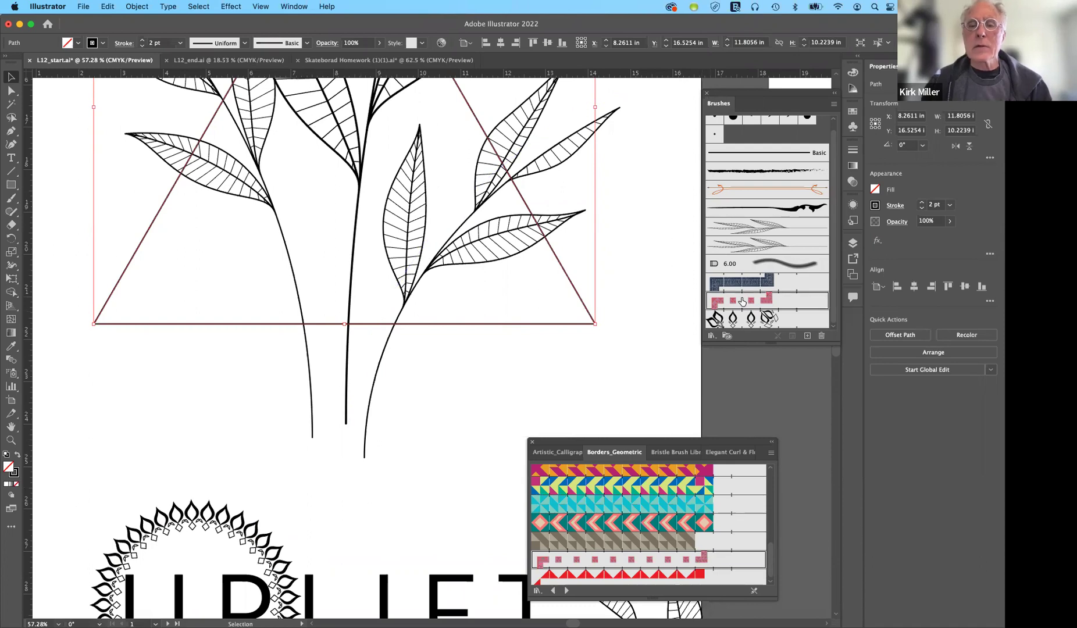
click(630, 360)
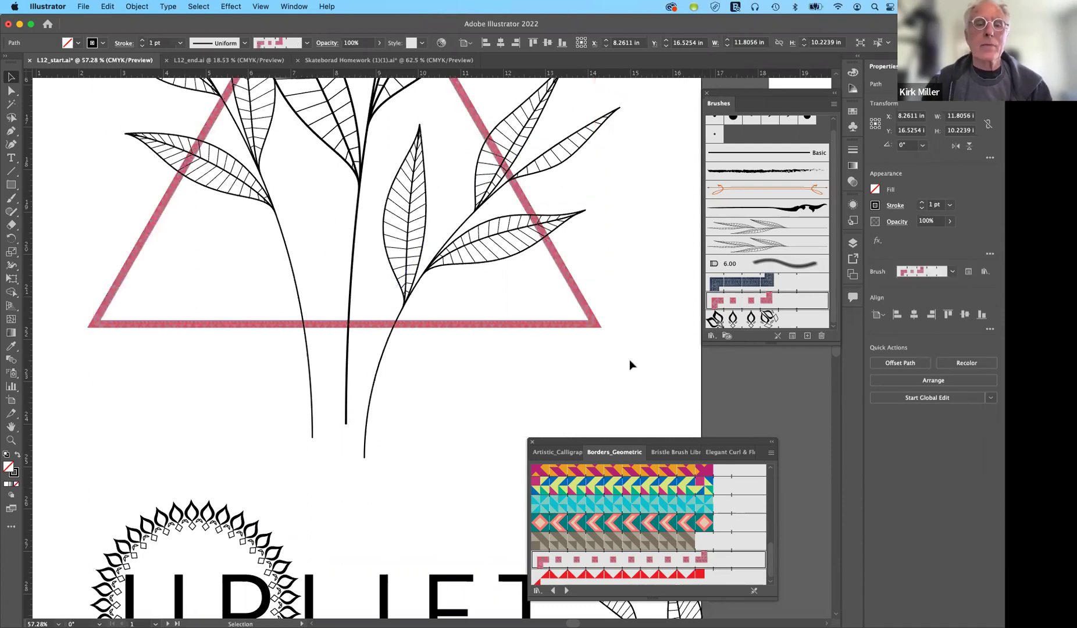
Examine the triangle's geometric border up close, including its corner, and compare it with the whole label.
scroll(630, 360, up, 5)
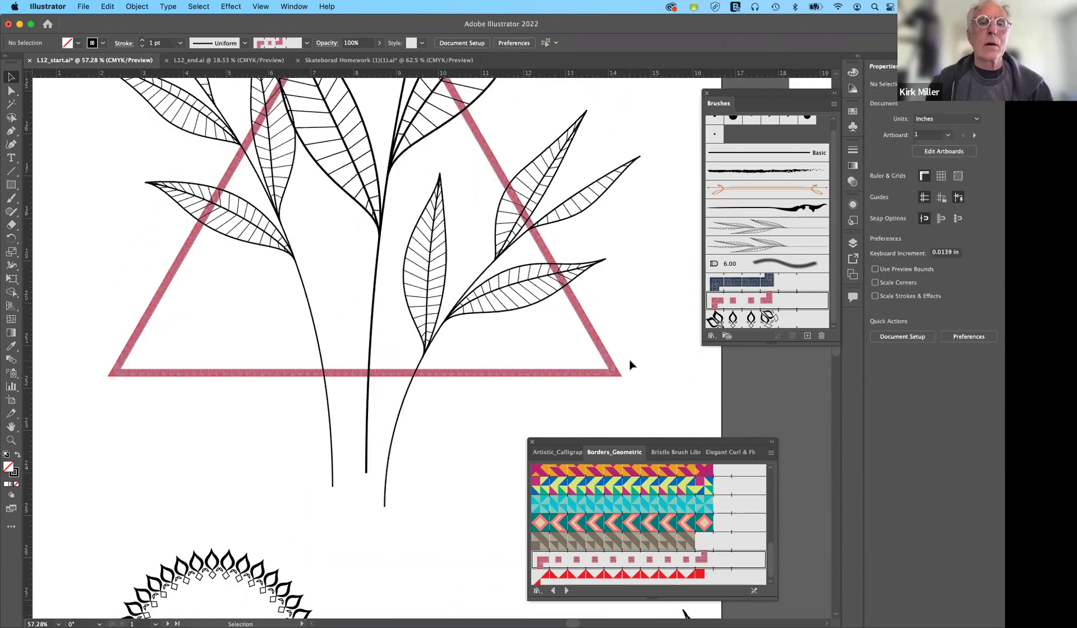
scroll(626, 370, up, 2)
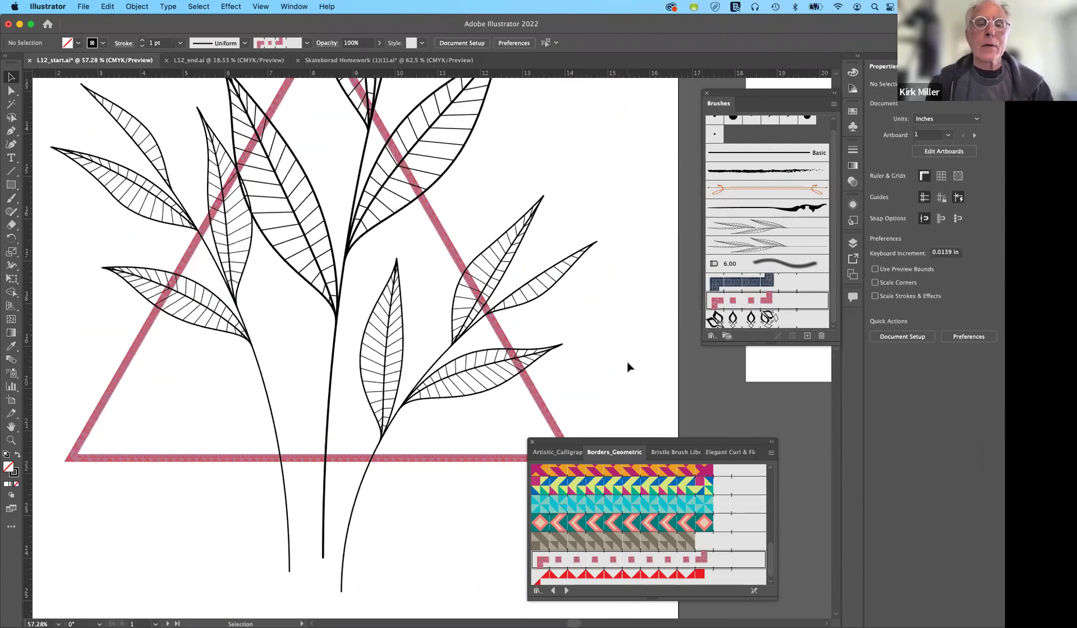
scroll(627, 361, up, 6)
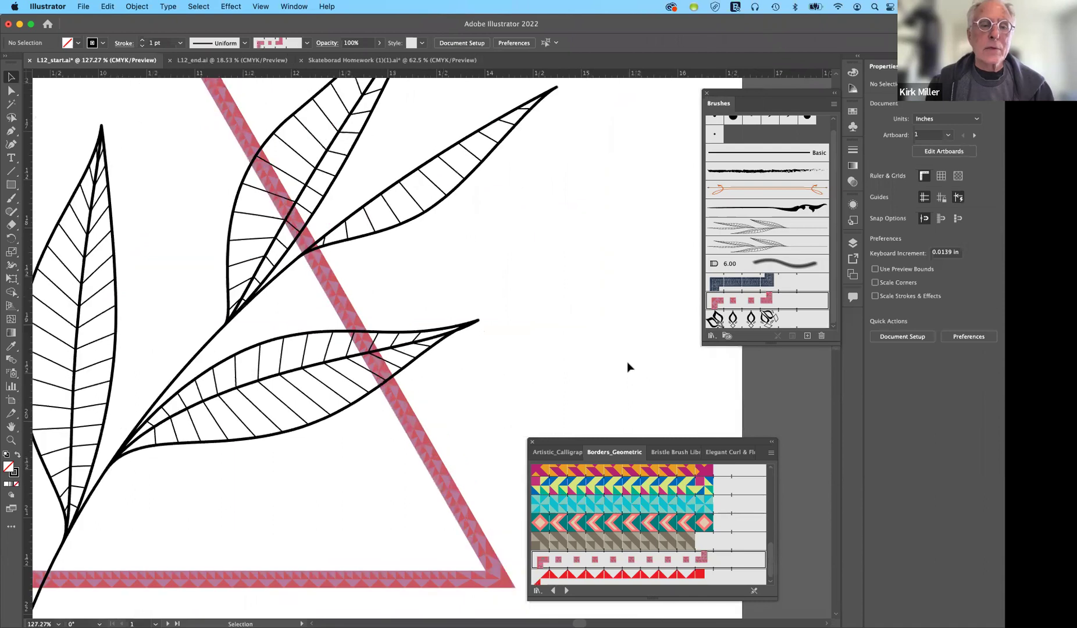
scroll(627, 362, up, 4)
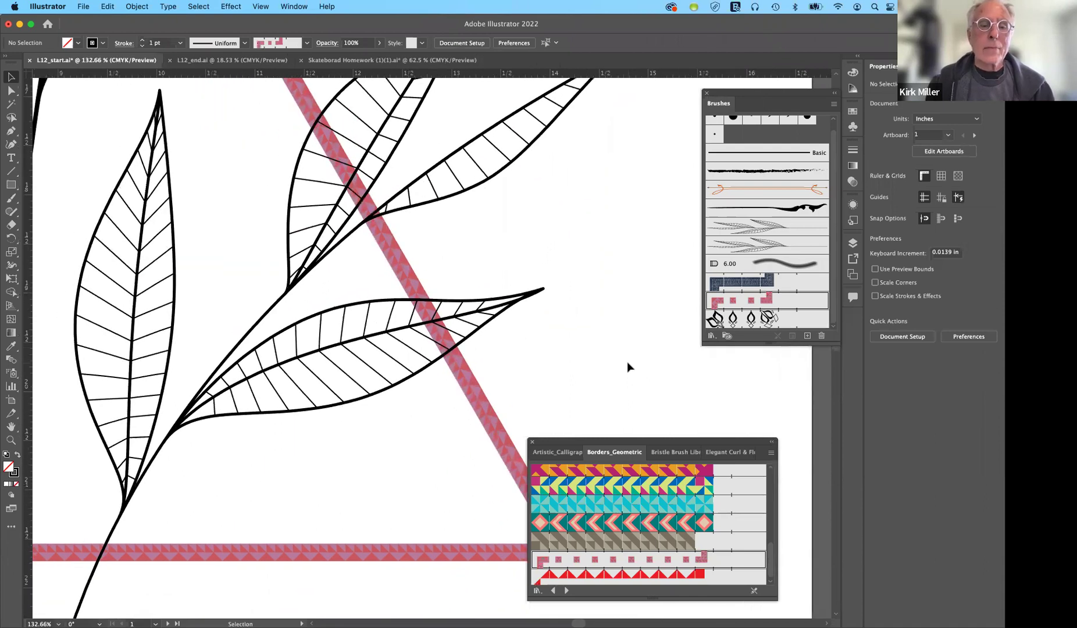
scroll(627, 361, up, 2)
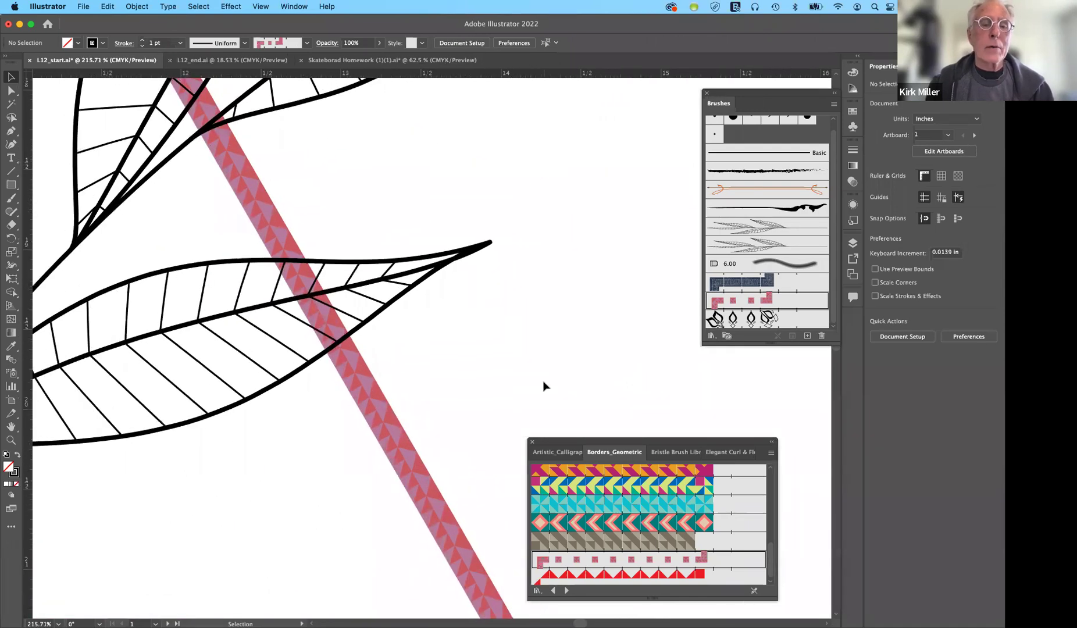
scroll(544, 386, down, 5)
scroll(544, 386, left, 5)
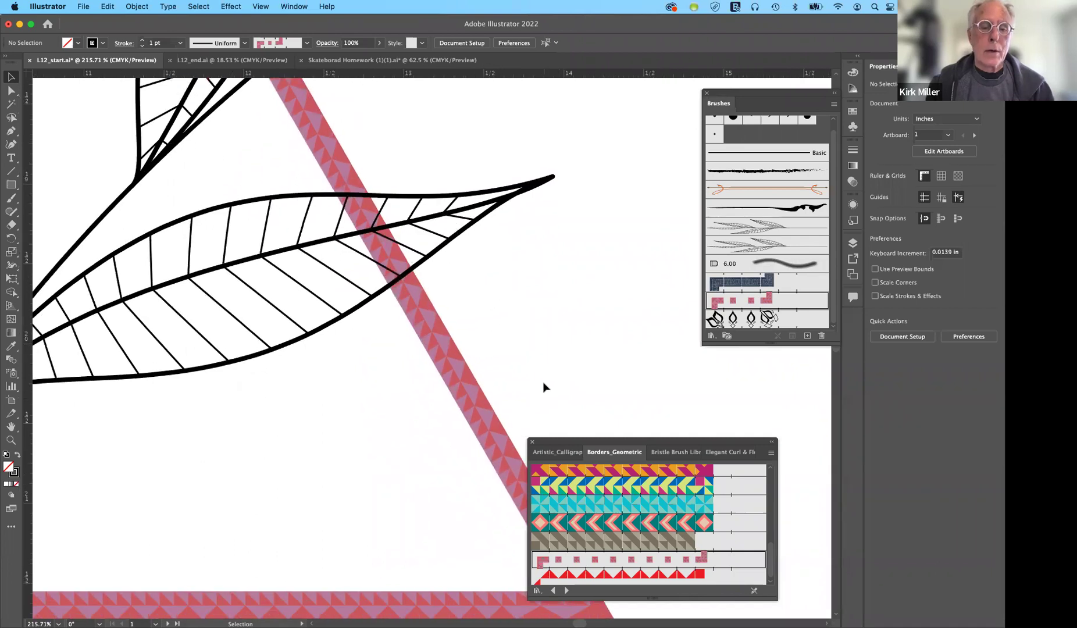
scroll(549, 411, down, 8)
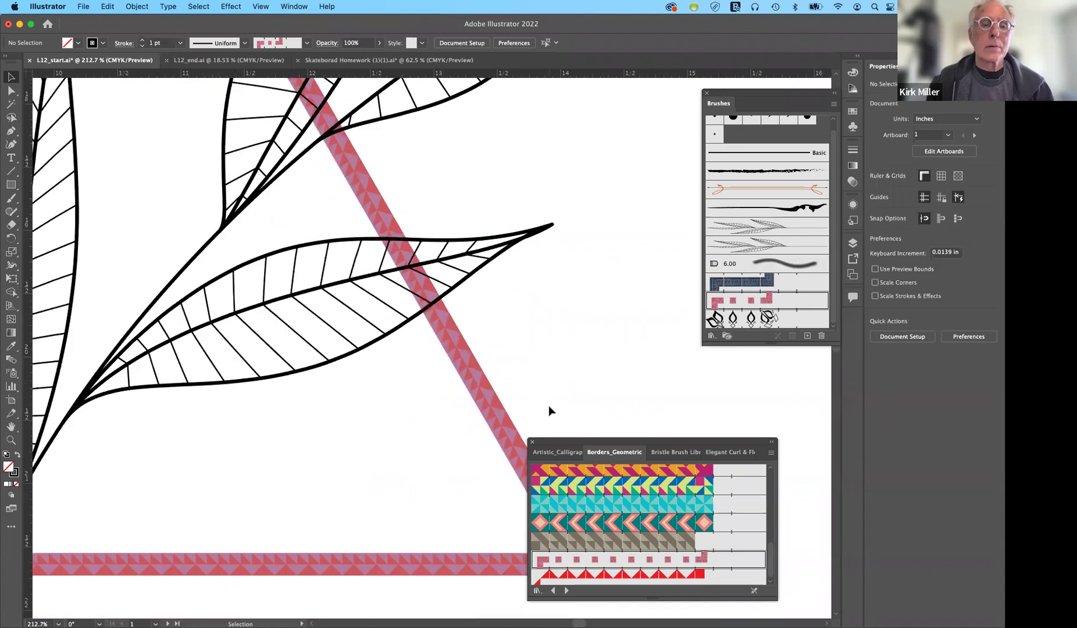
scroll(549, 411, down, 12)
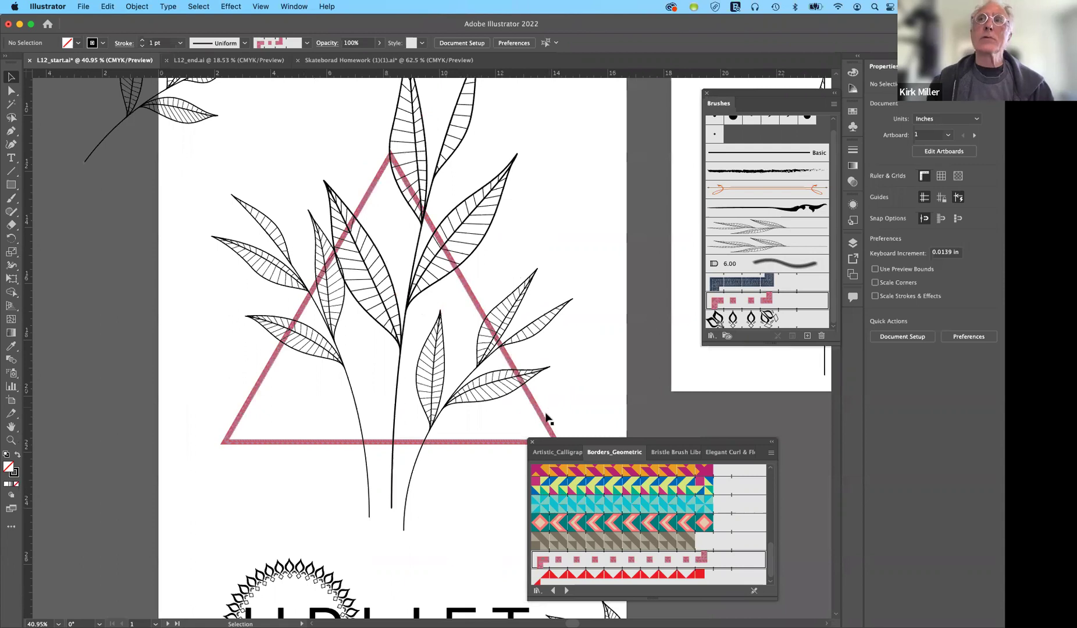
scroll(547, 412, down, 1)
scroll(547, 418, down, 1)
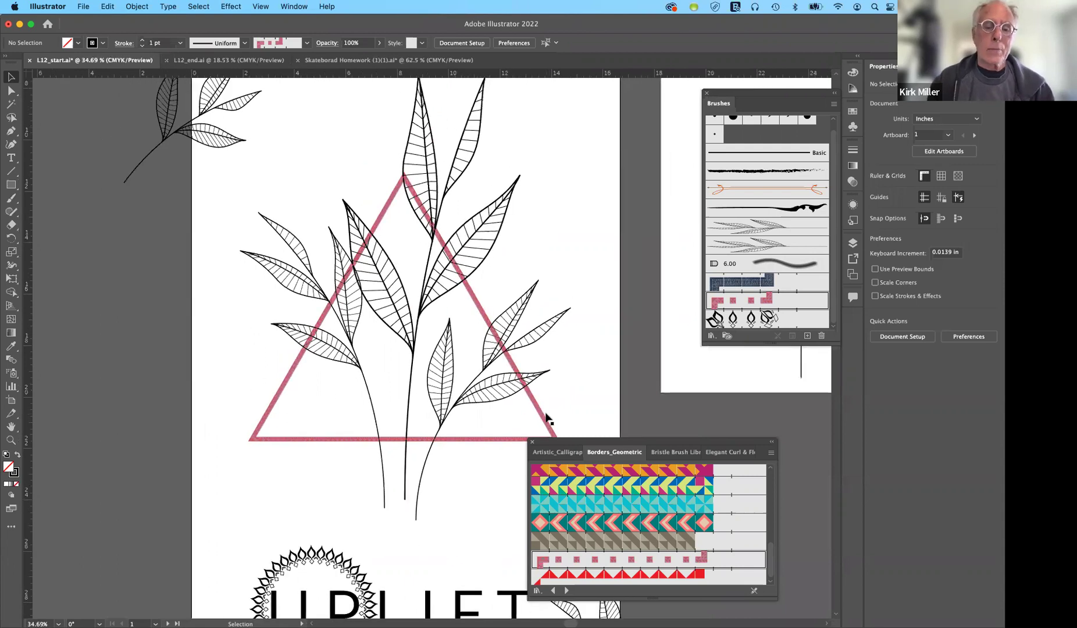
scroll(547, 417, down, 3)
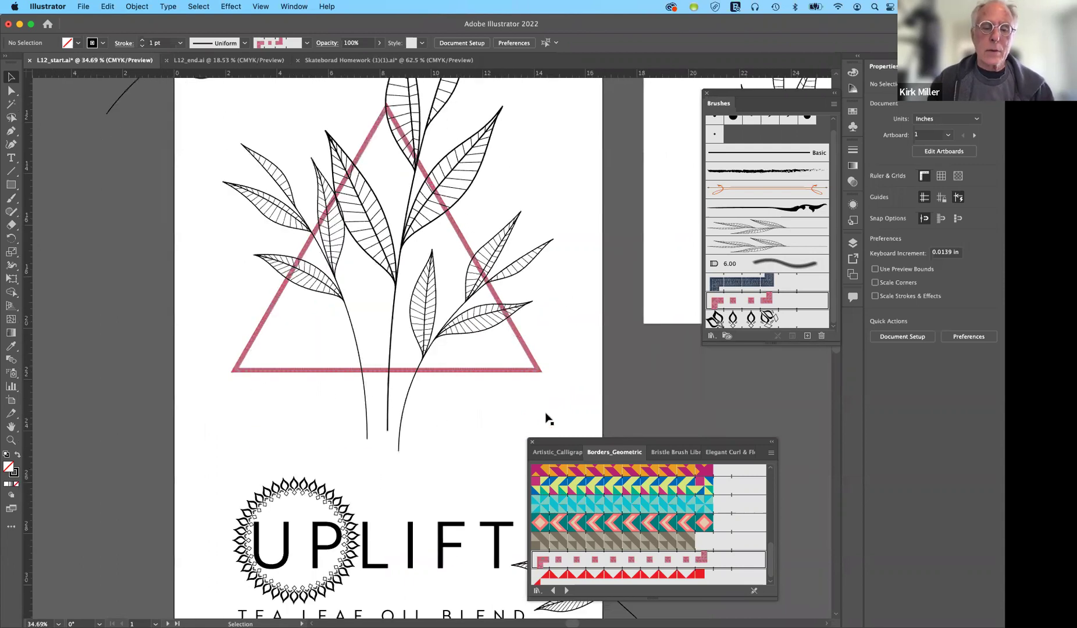
scroll(547, 418, down, 1)
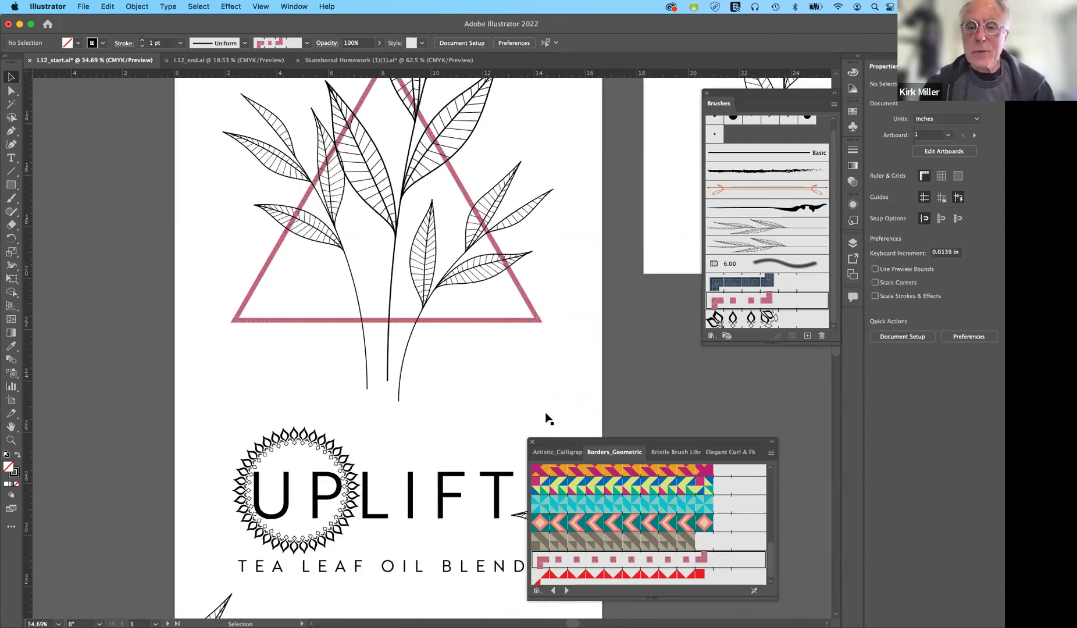
Load the 6 mm Mop brush from the Bristle Brush Library into the document's brushes as the current brush.
click(684, 454)
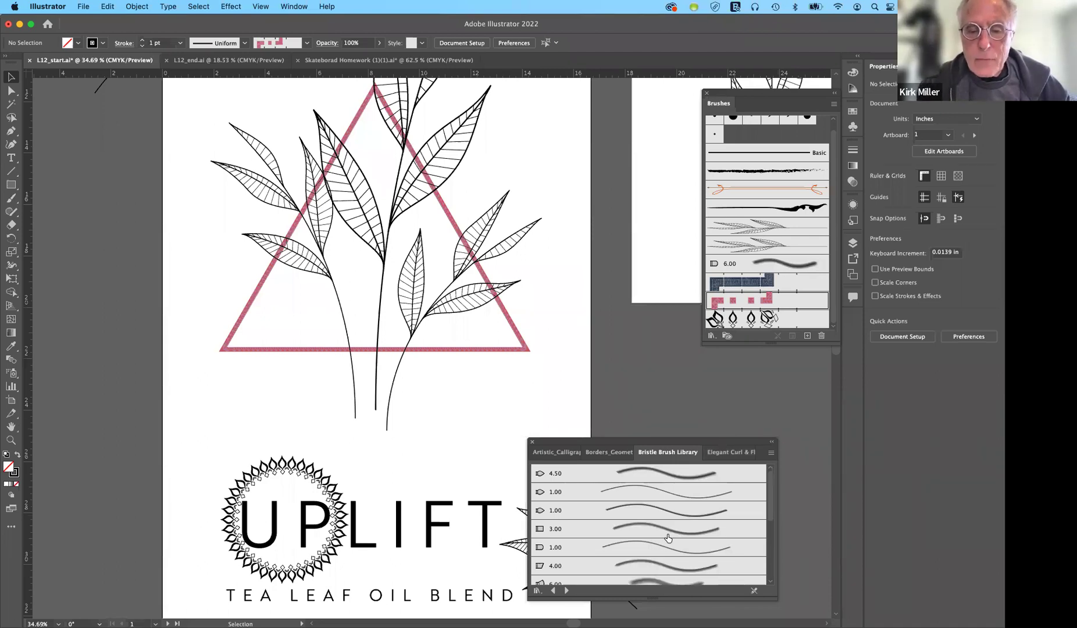
scroll(668, 538, down, 1)
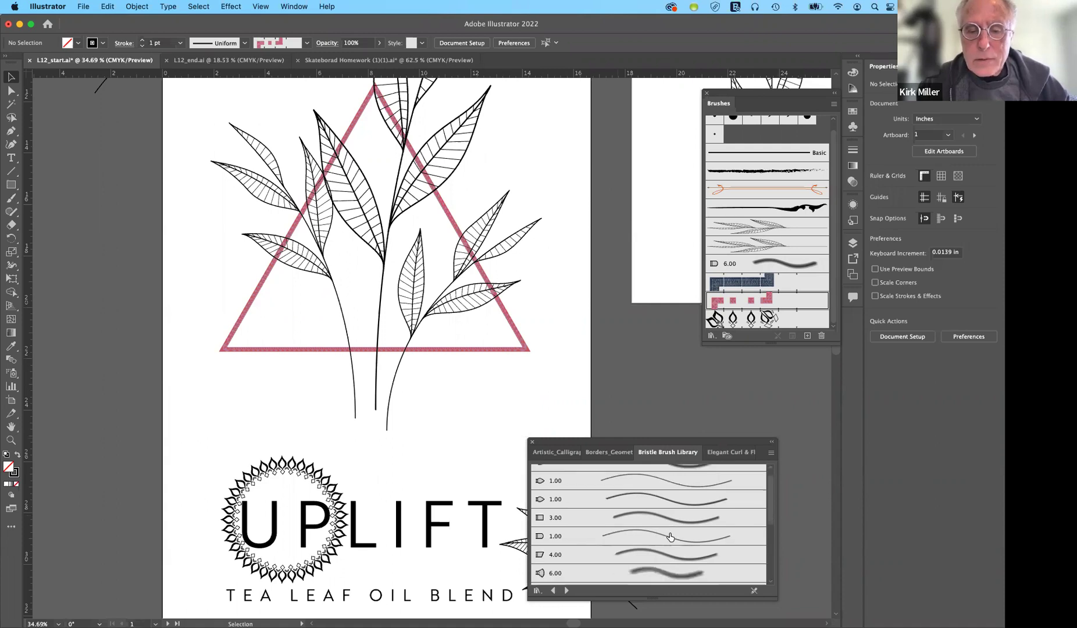
scroll(671, 536, down, 3)
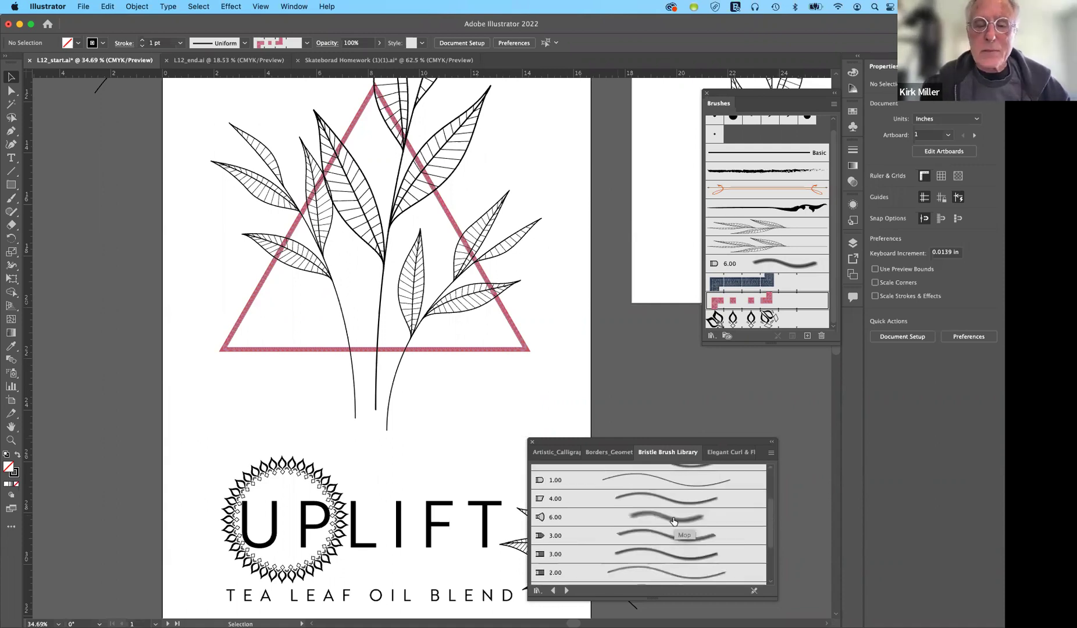
click(674, 521)
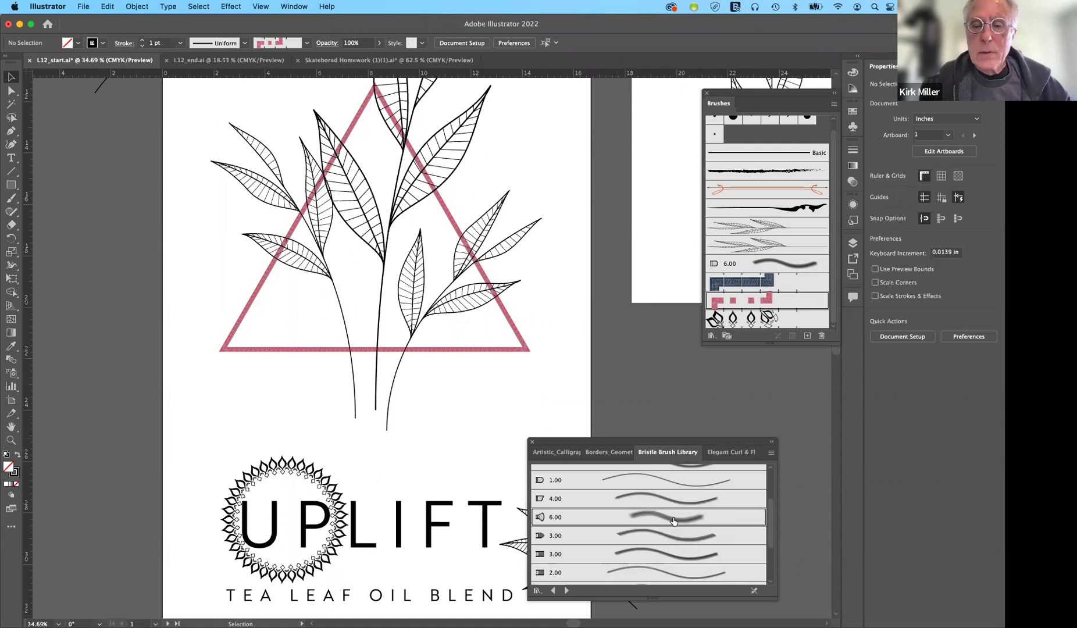
click(674, 521)
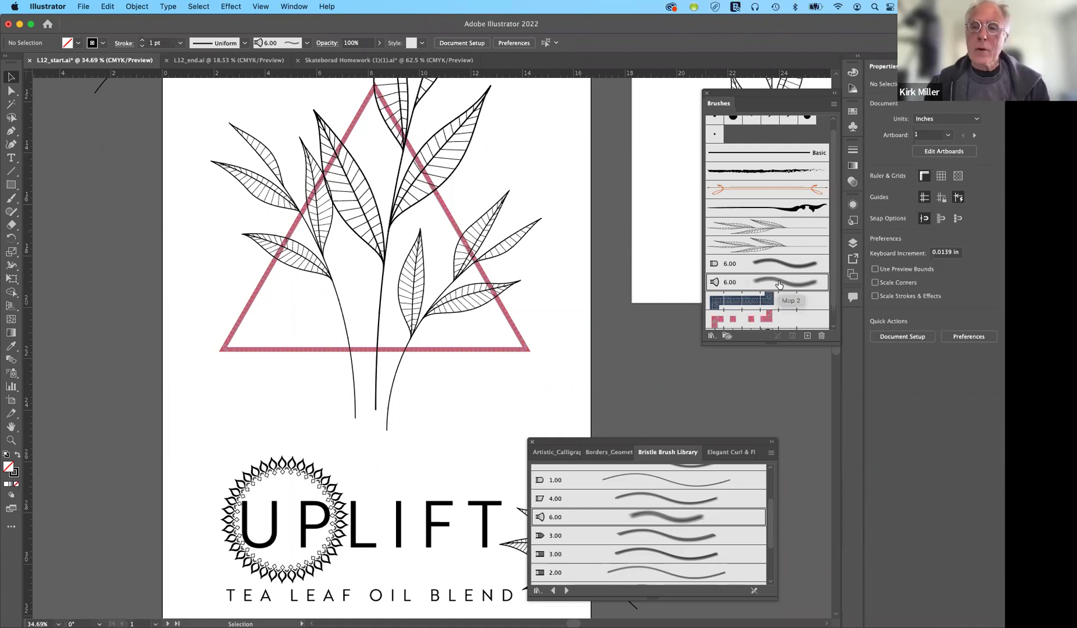
Set the drawing colours to a yellow-green stroke with no fill.
click(853, 111)
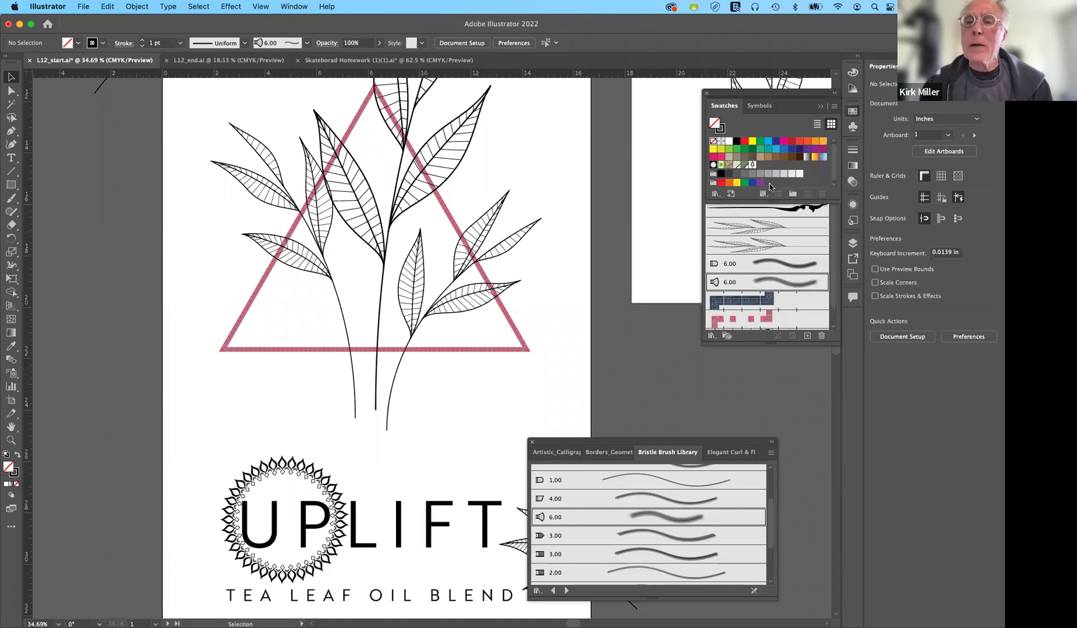
click(721, 149)
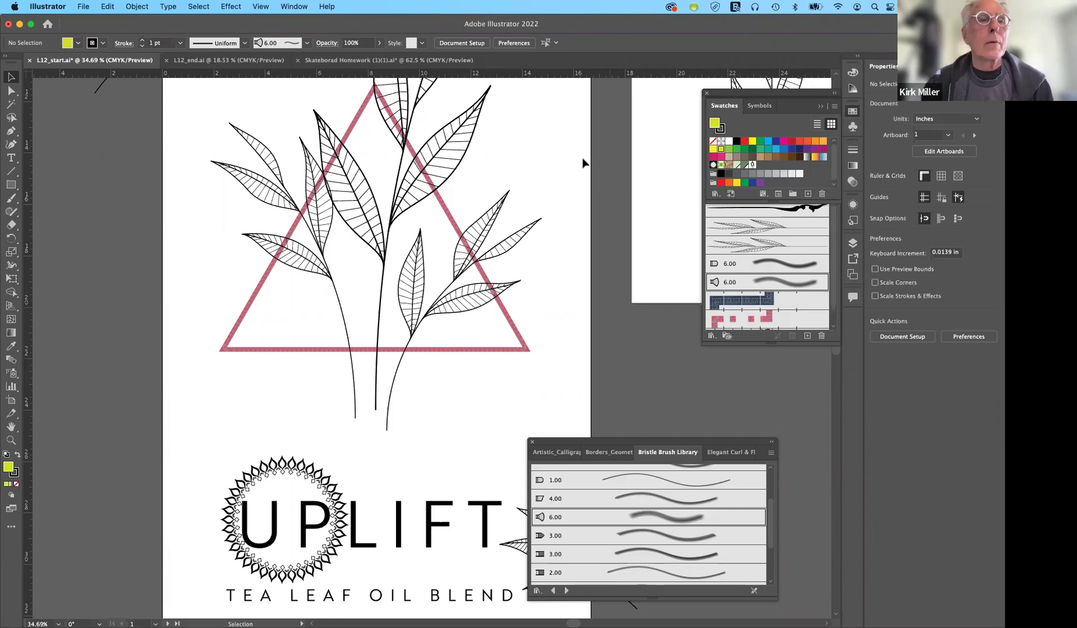
click(18, 455)
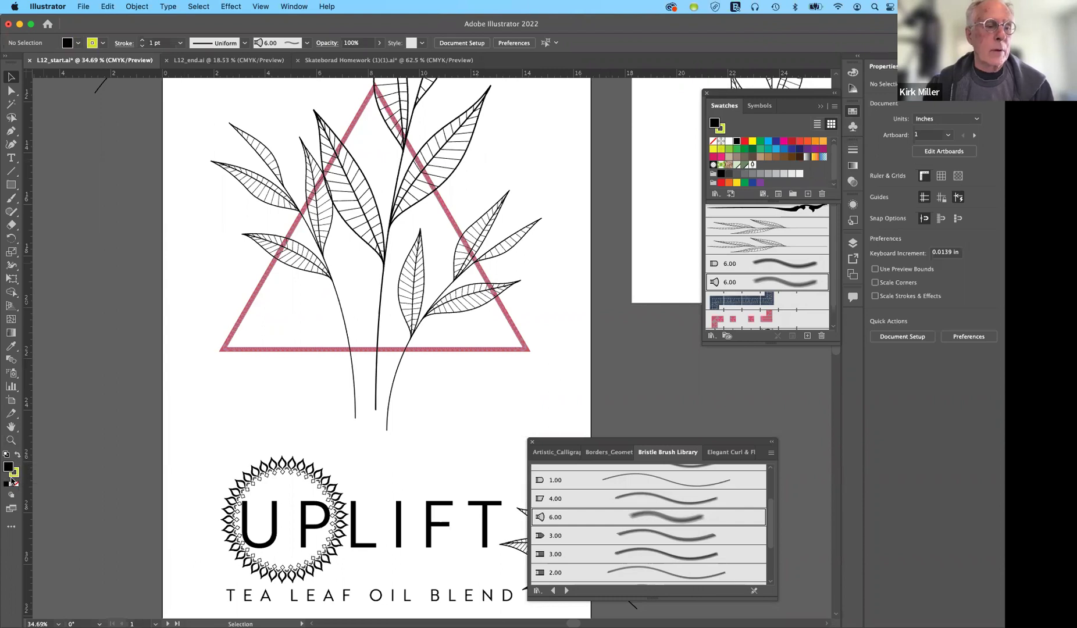
click(16, 484)
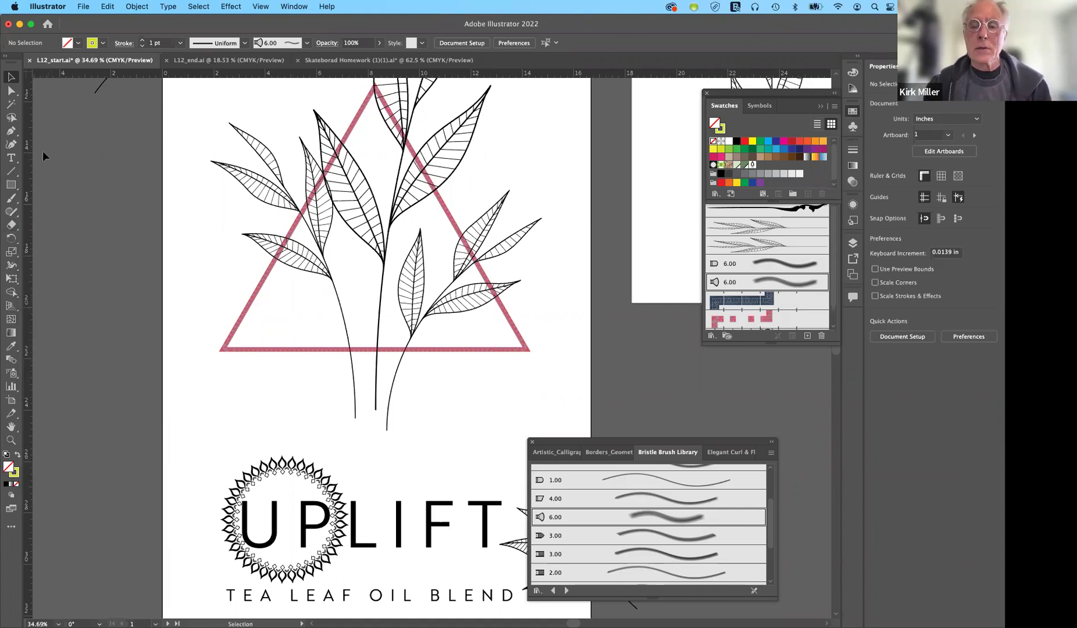
Paint a curved yellow-green test stroke across the lower half of the triangle with the Paintbrush tool, and undo it.
click(11, 199)
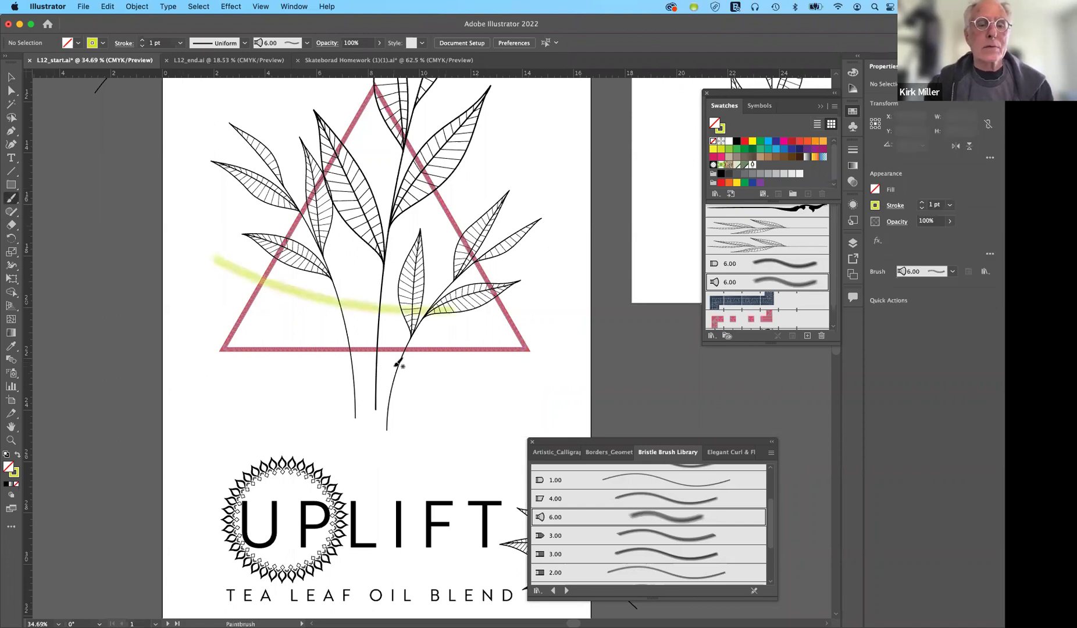
scroll(398, 364, up, 4)
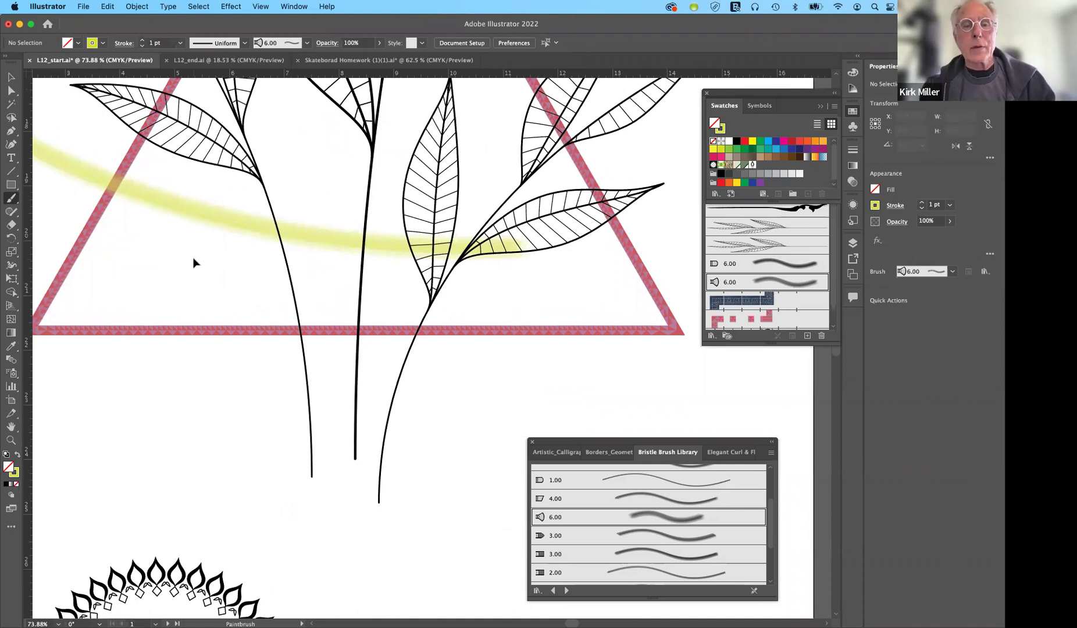
key(cmd+z)
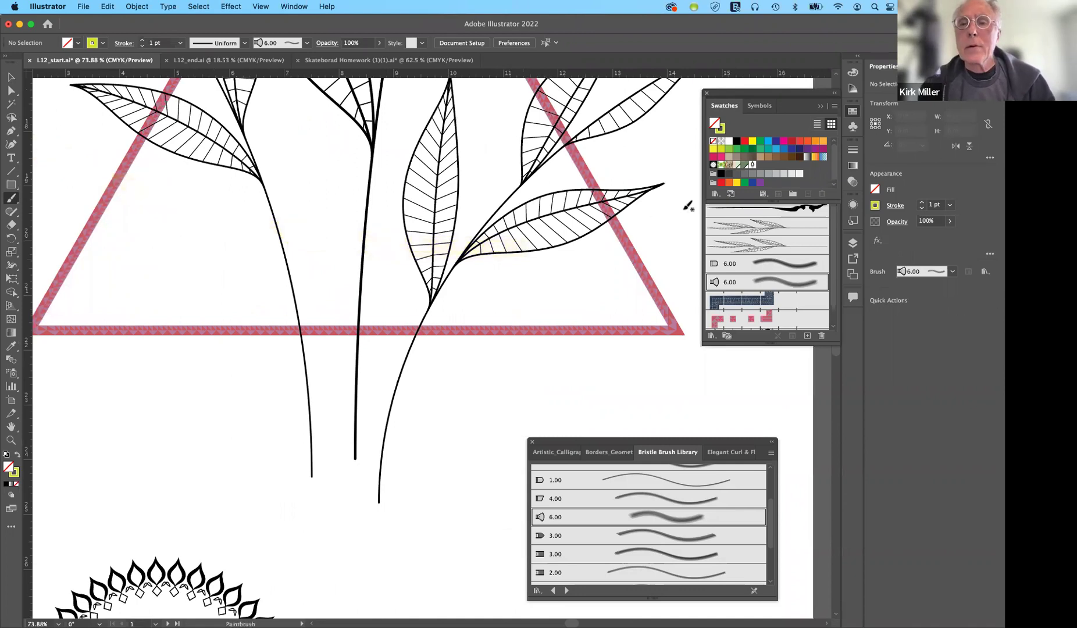
Set the Mop 2 bristle brush's size to 10 mm and its bristle thickness to 70%.
click(736, 167)
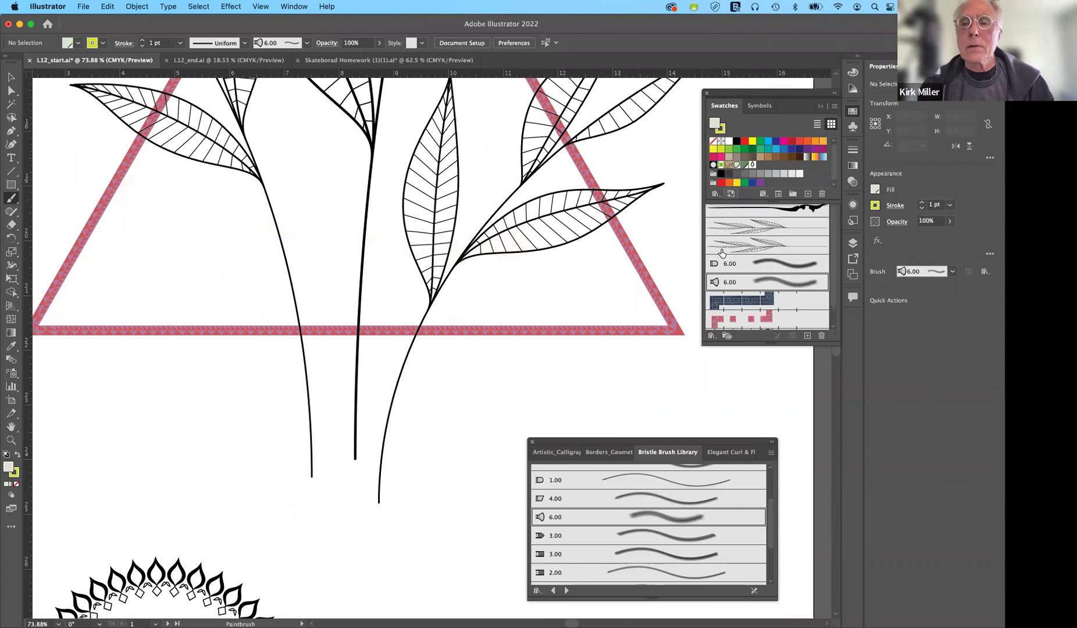
double_click(780, 284)
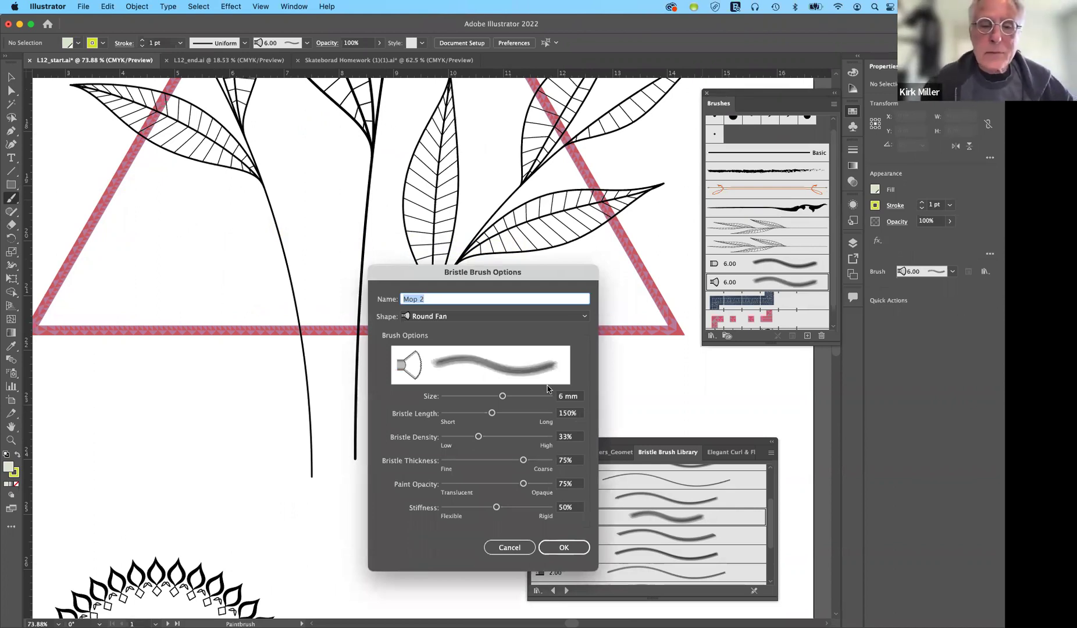
click(504, 398)
drag(504, 398, 552, 401)
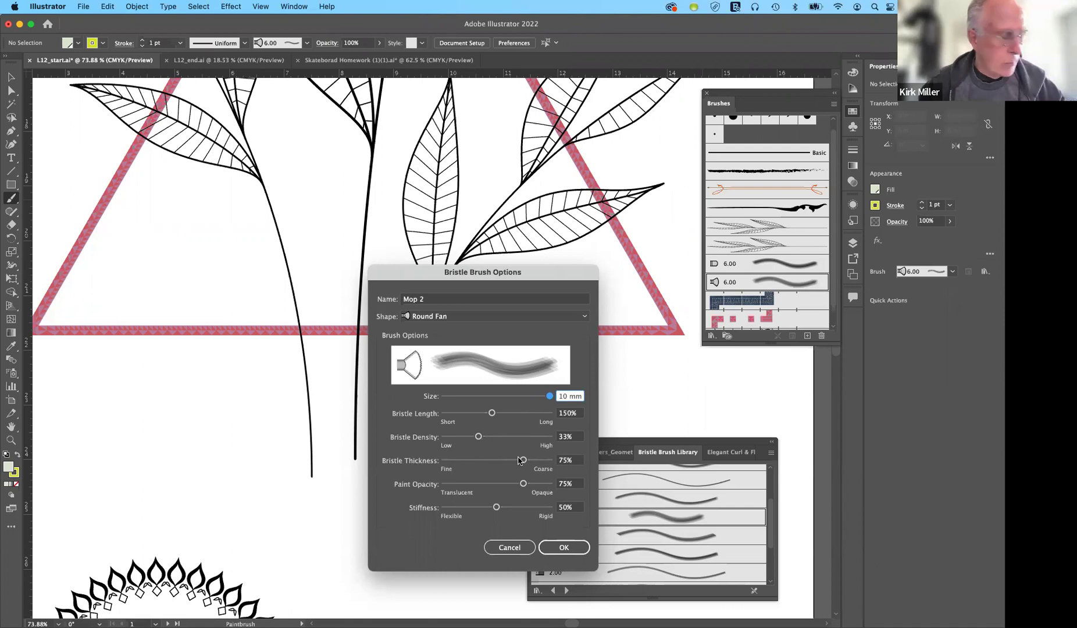
drag(519, 460, 515, 463)
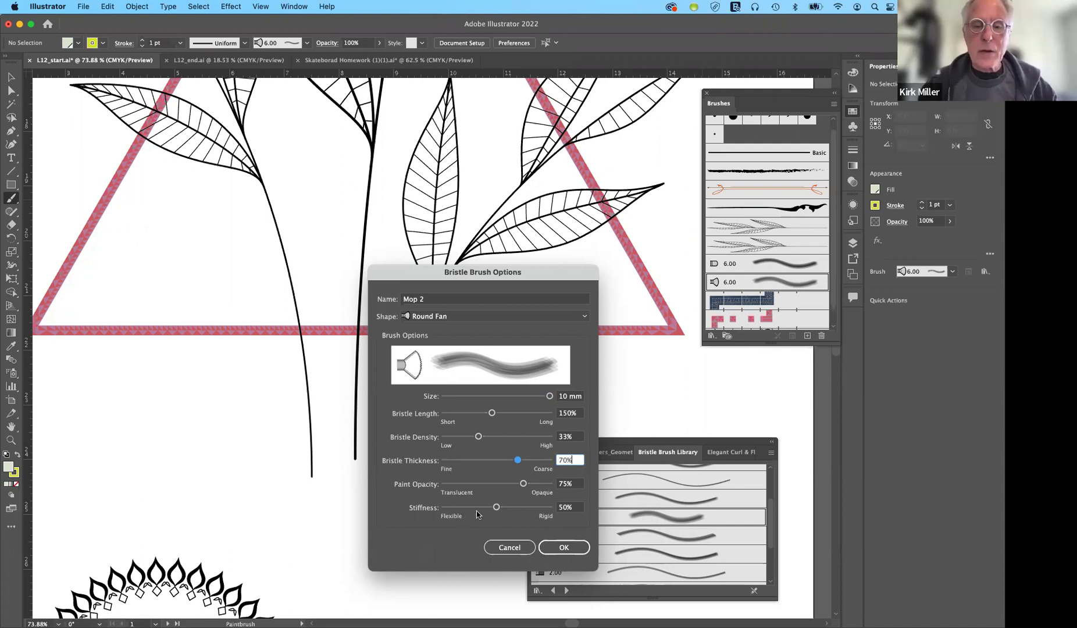
click(562, 552)
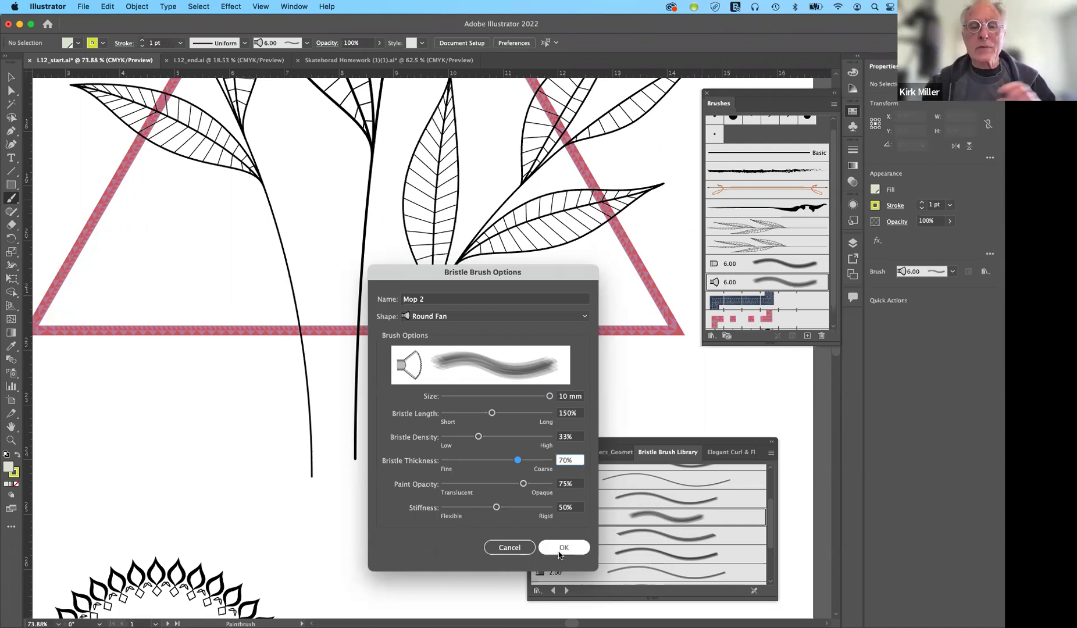
Rename the bristle brush as Mop 3 and apply its new options.
click(448, 297)
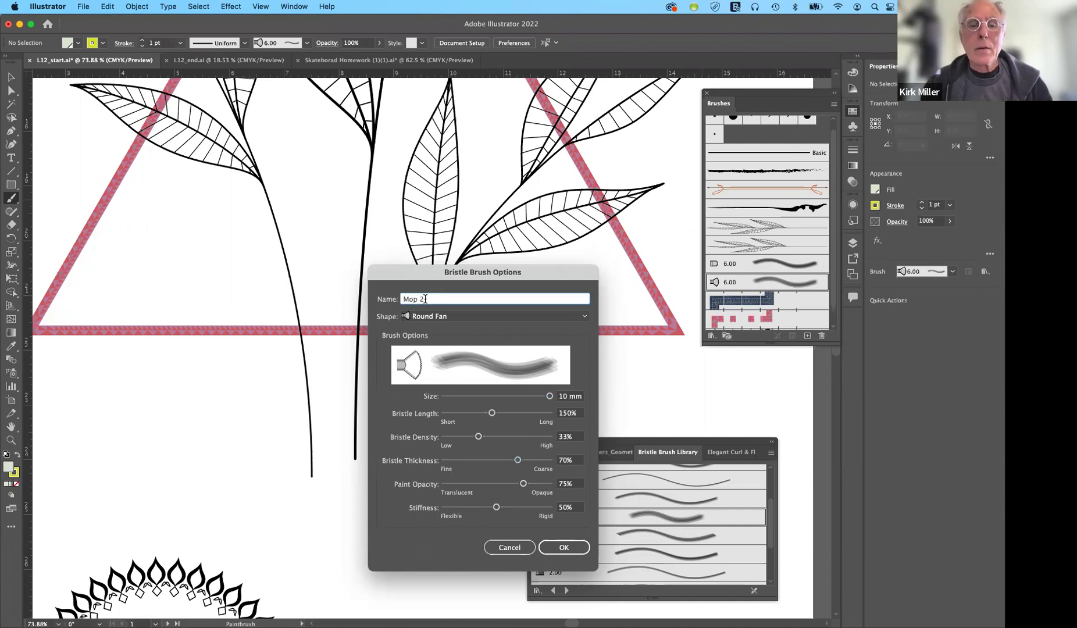
key(BackSpace)
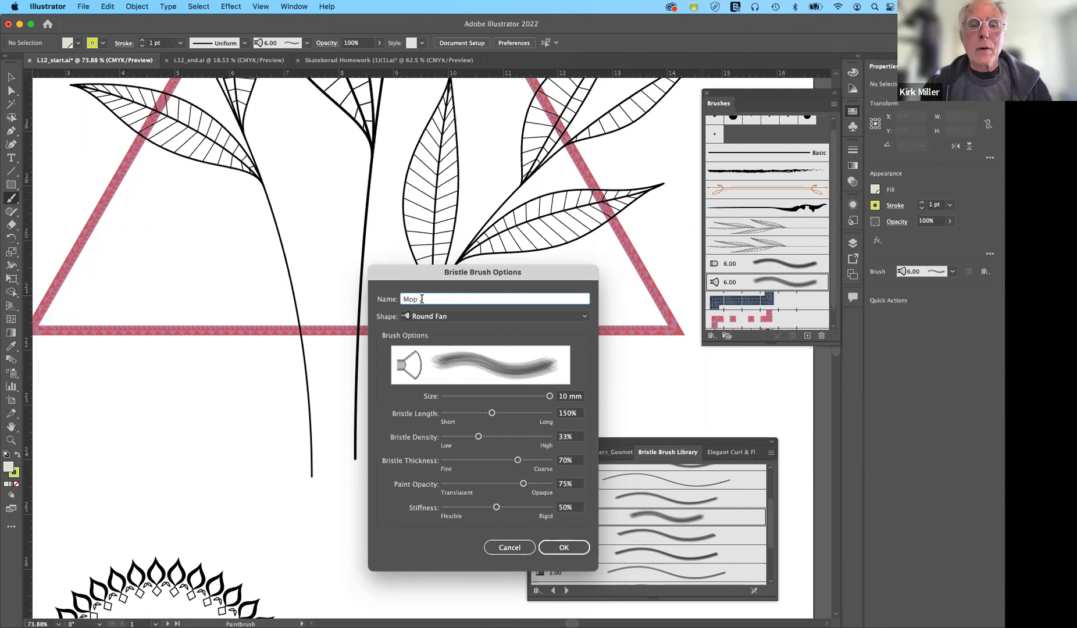
text(2)
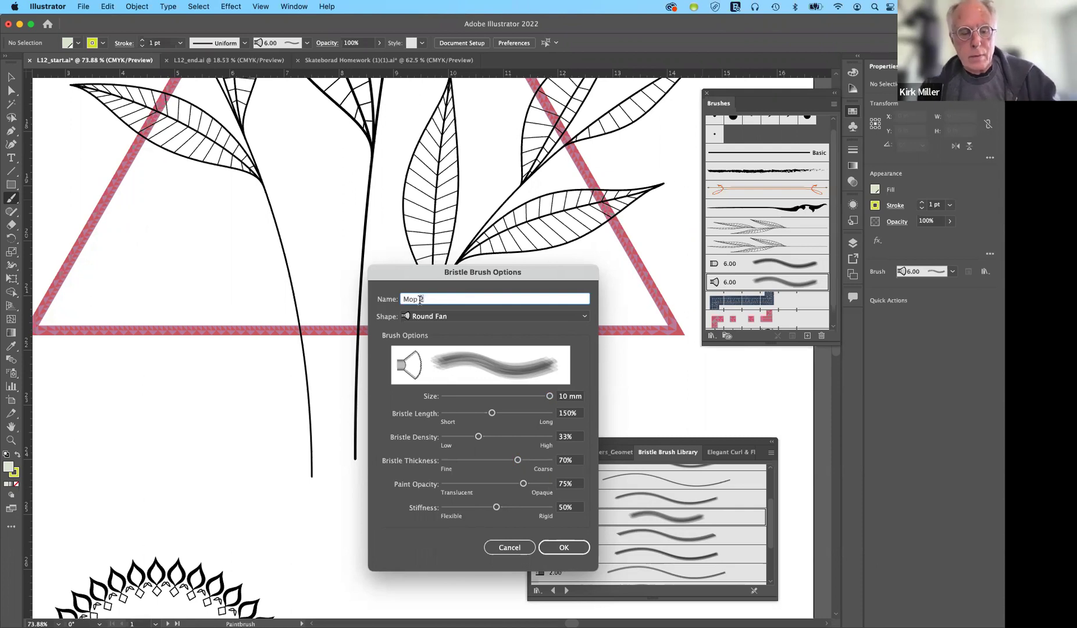
key(BackSpace)
text(3)
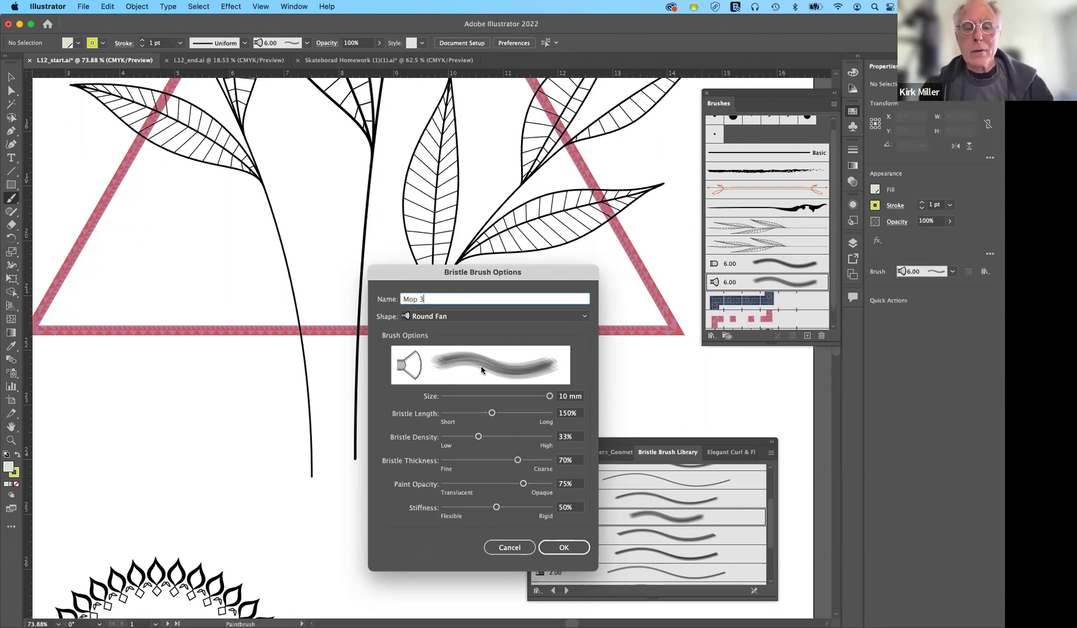
click(564, 548)
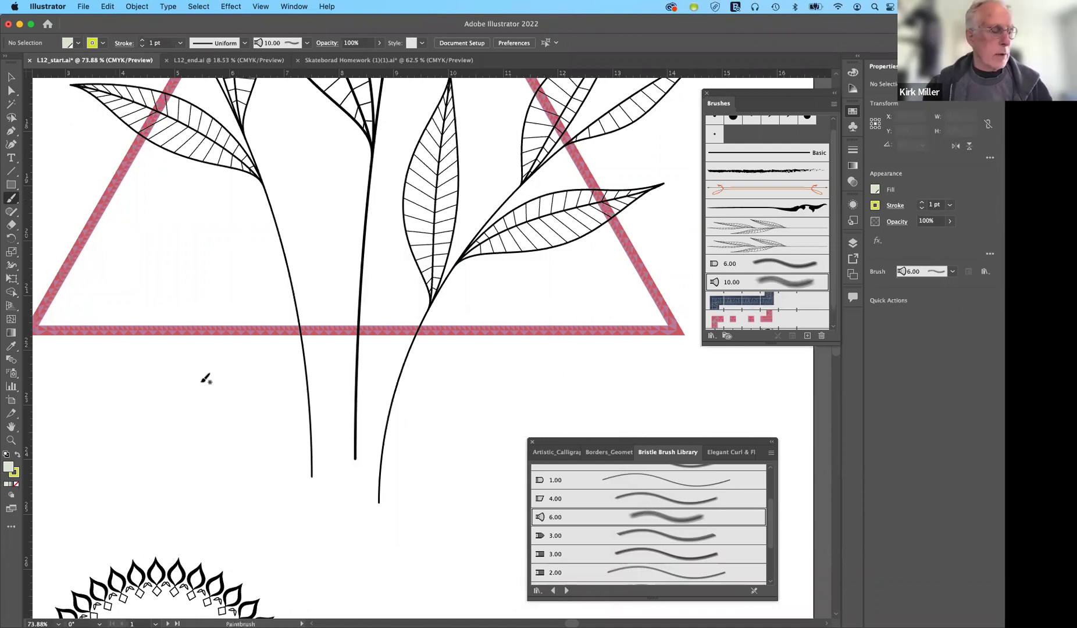
Paint a bent yellow-green test stroke around the 180mL text with the Mop 3 brush, and undo it.
scroll(207, 377, down, 2)
scroll(208, 377, down, 10)
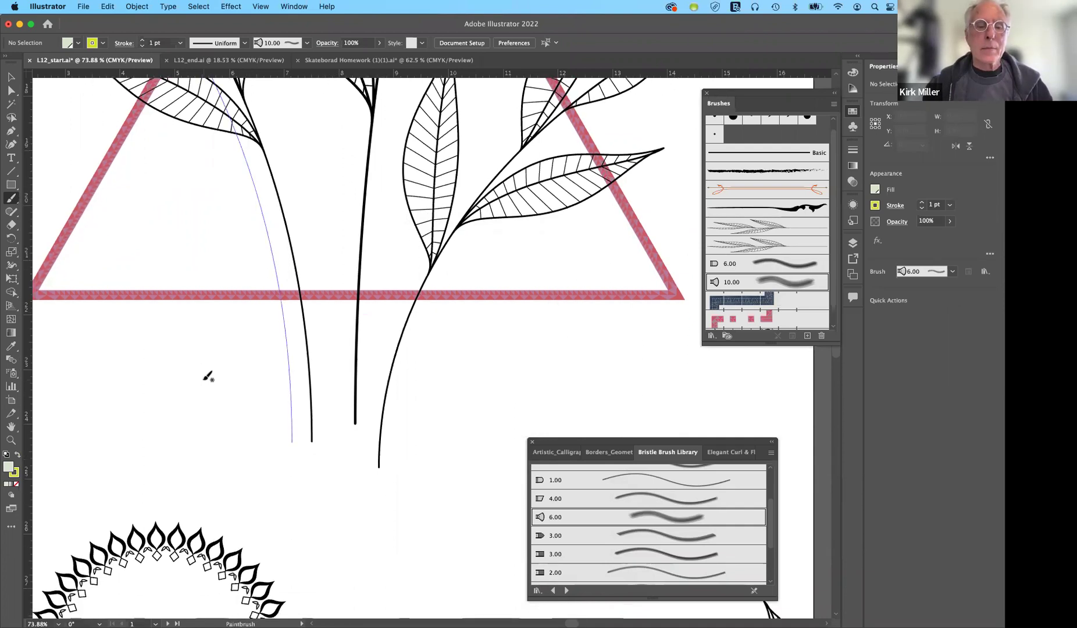
scroll(234, 337, down, 9)
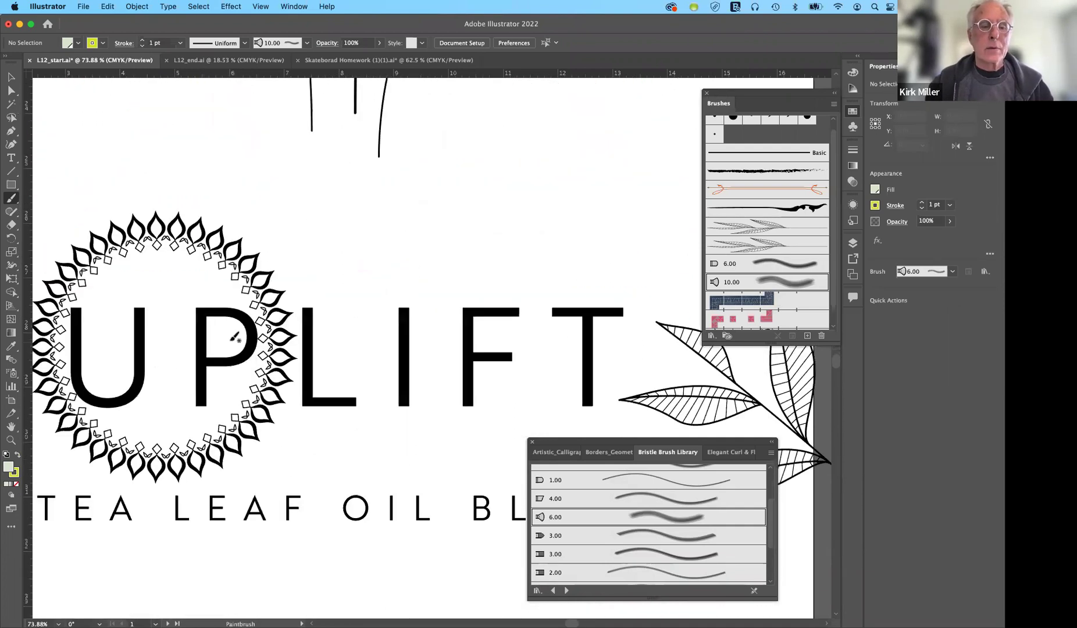
scroll(235, 337, left, 5)
scroll(235, 337, down, 3)
scroll(232, 343, down, 3)
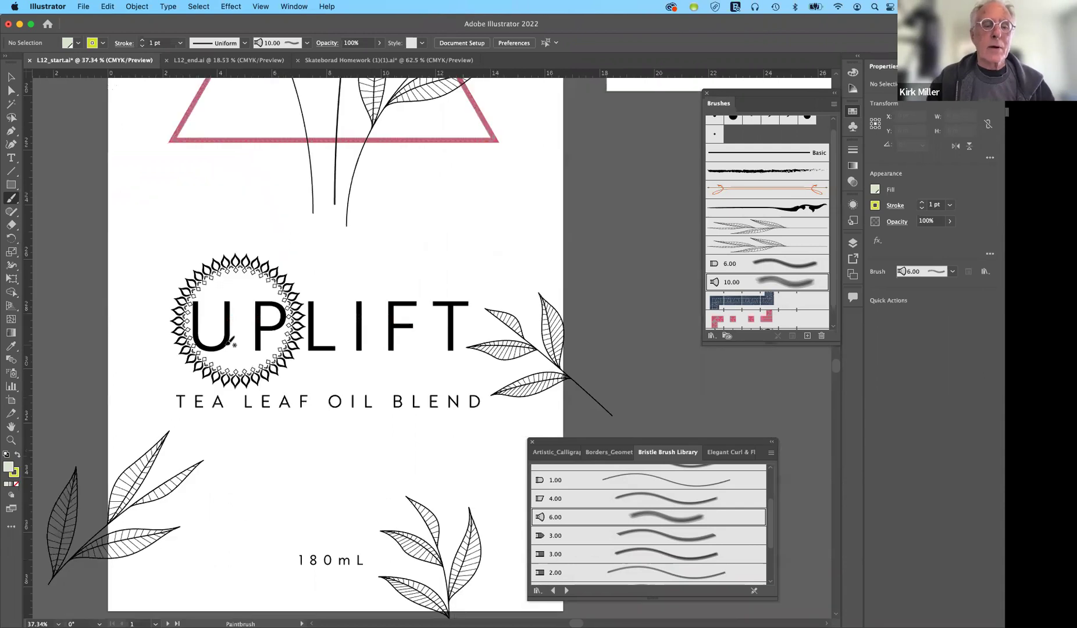
scroll(232, 344, down, 5)
scroll(233, 344, left, 2)
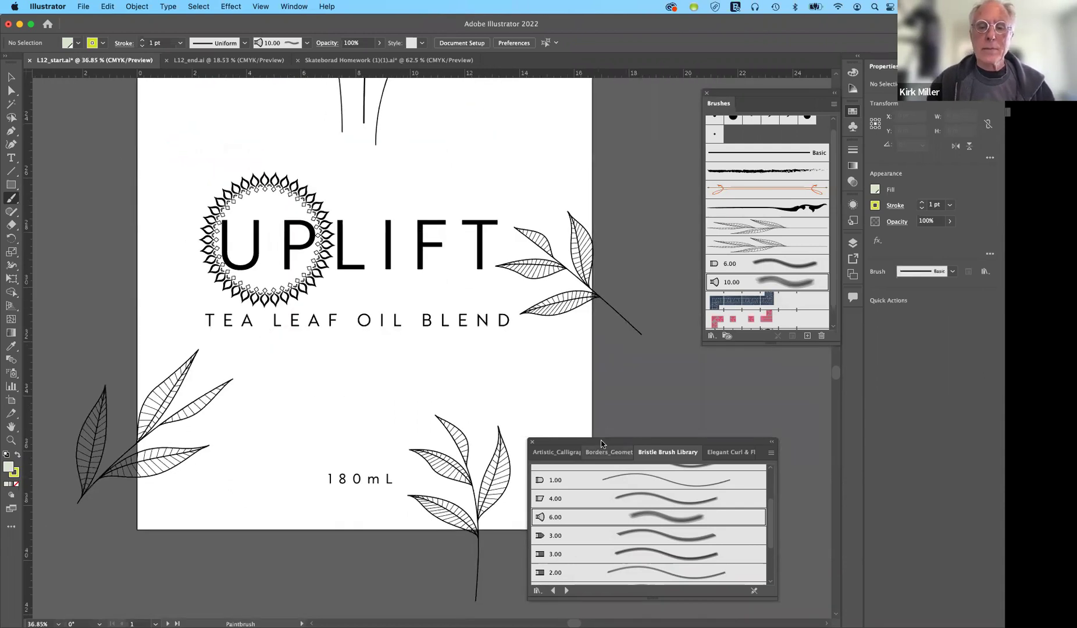
drag(605, 444, 721, 415)
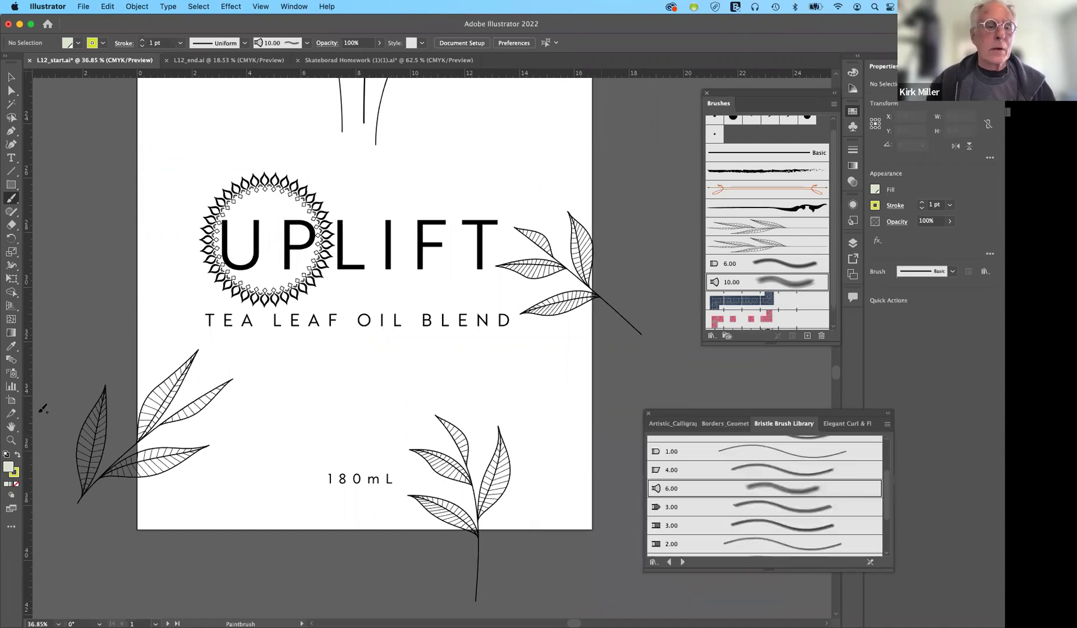
drag(122, 439, 422, 368)
drag(424, 534, 331, 620)
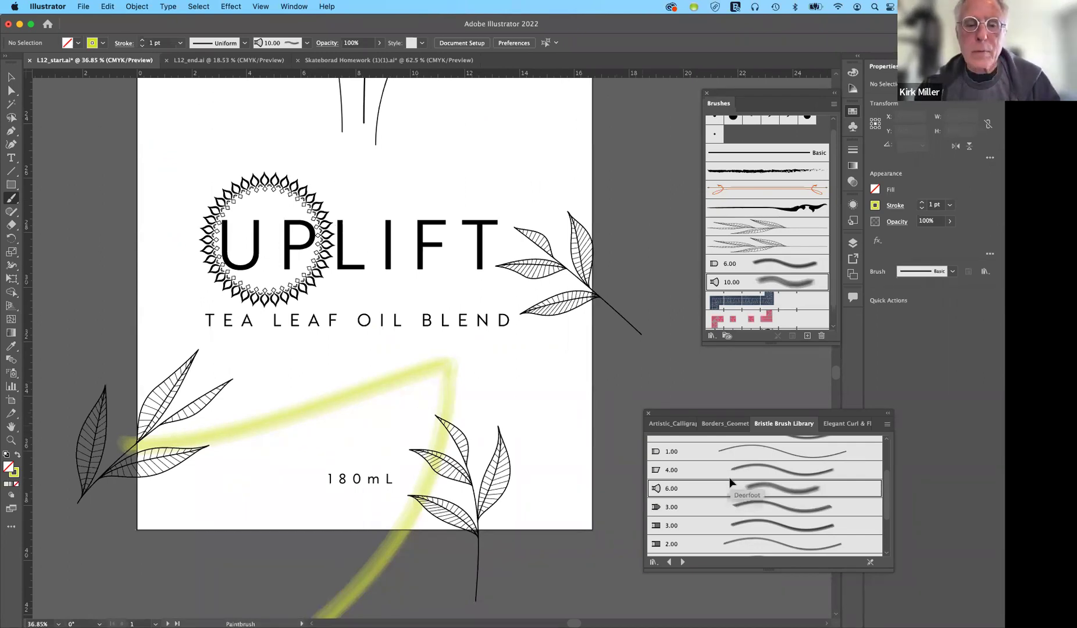
key(super+z)
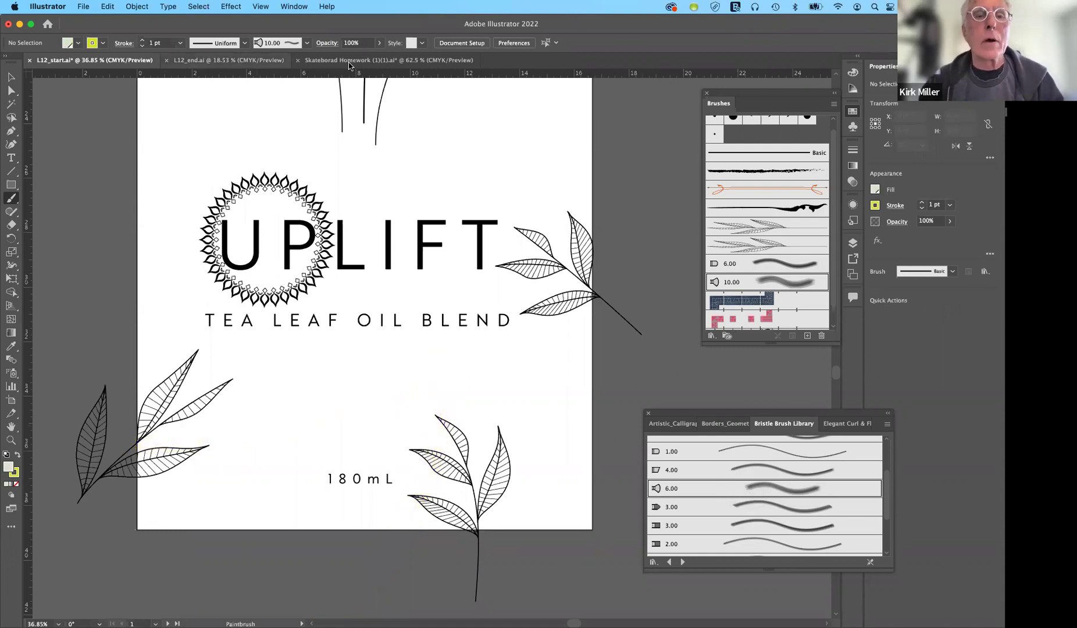
Switch to the finished L12_end.ai document, deselect everything and display its artwork as outlines.
click(209, 60)
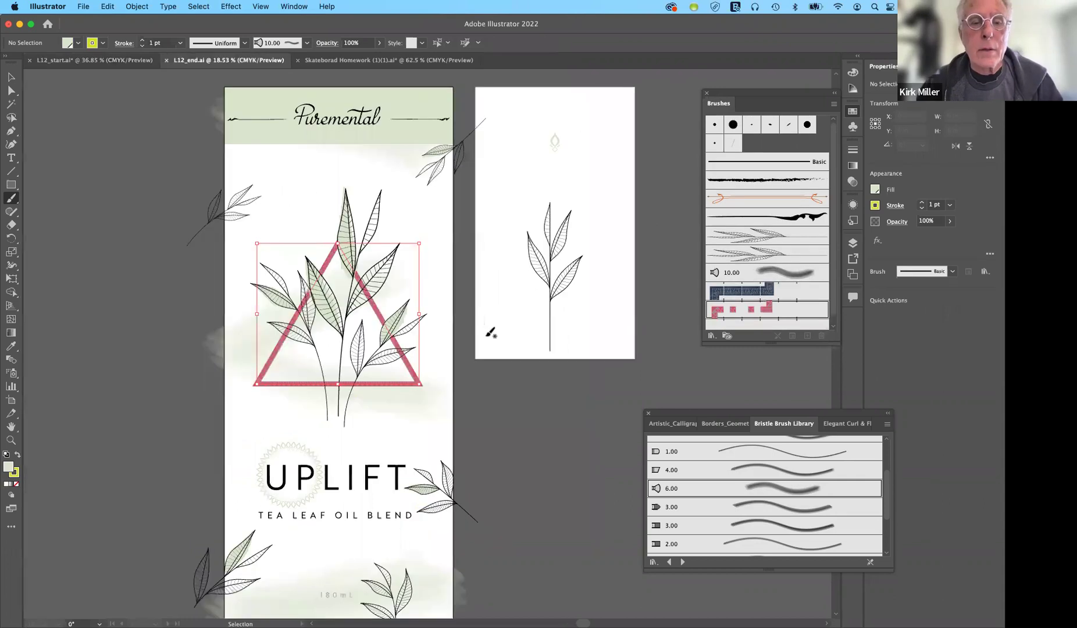
click(11, 78)
click(416, 401)
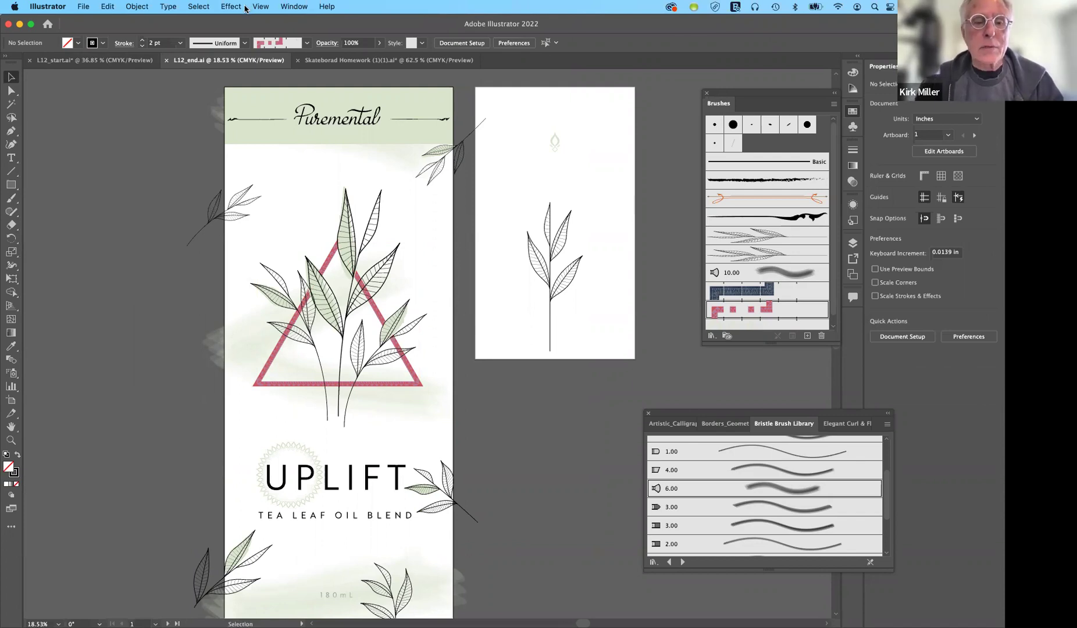
key(super+y)
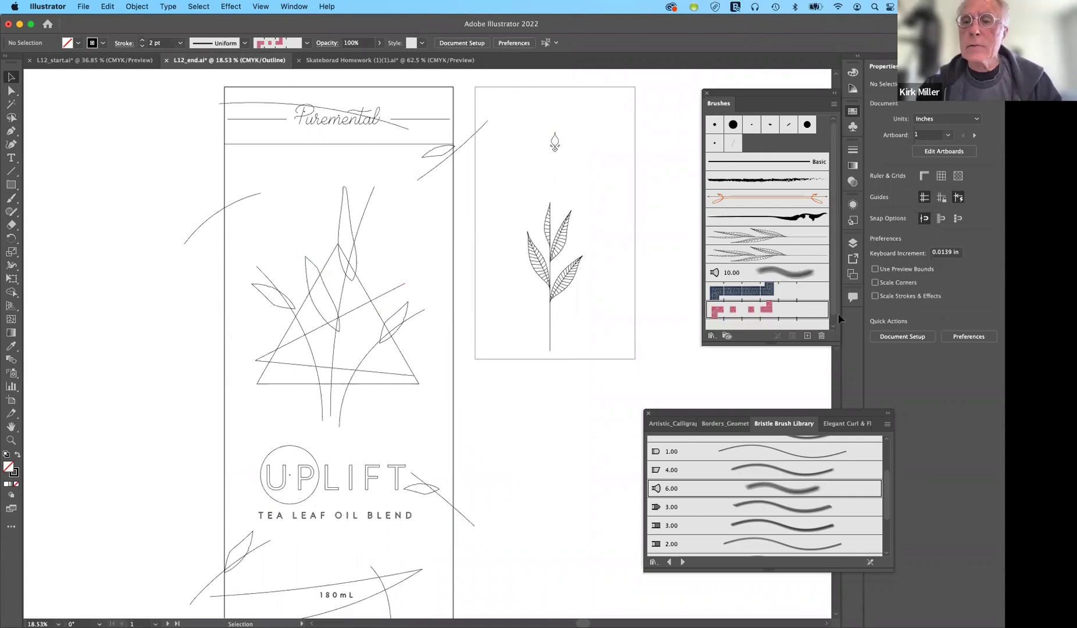
Select the group of bristle brush paths crossing the triangle and check which layer holds it.
click(853, 276)
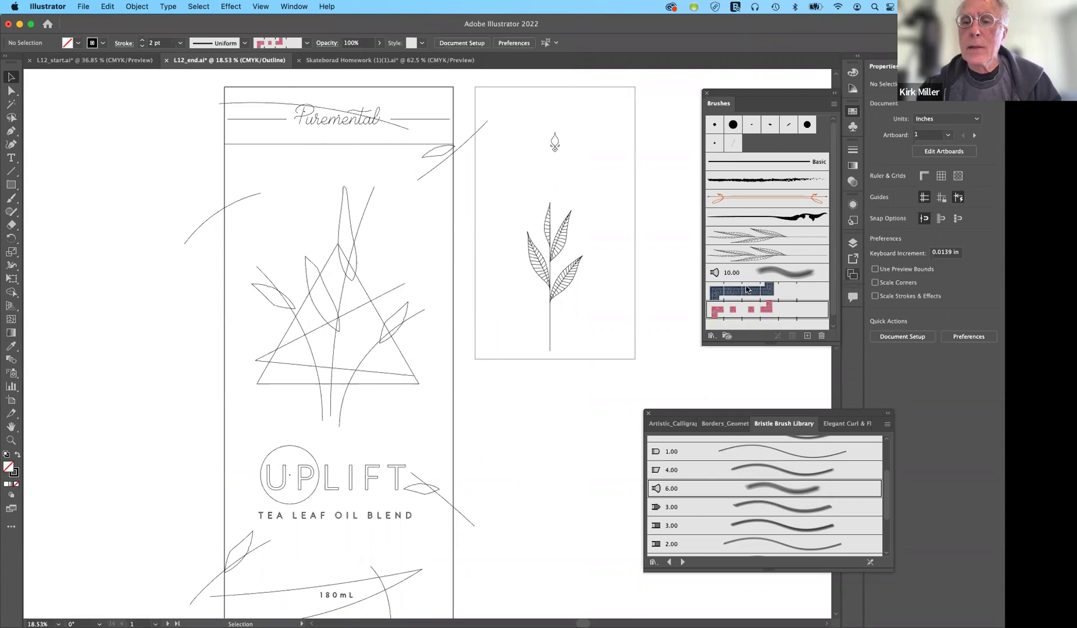
click(853, 277)
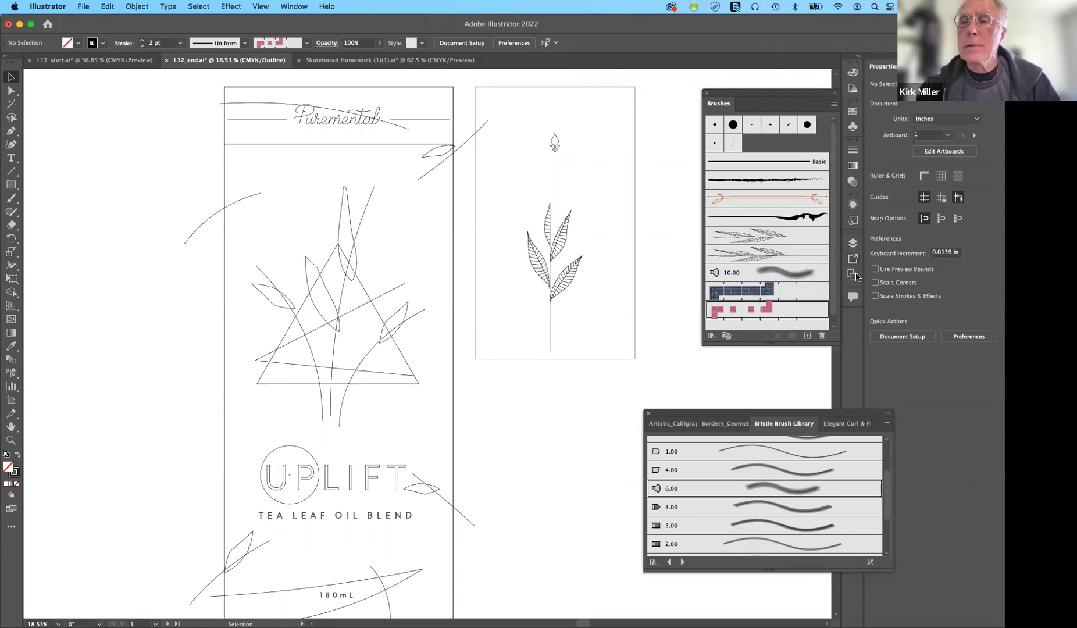
click(853, 244)
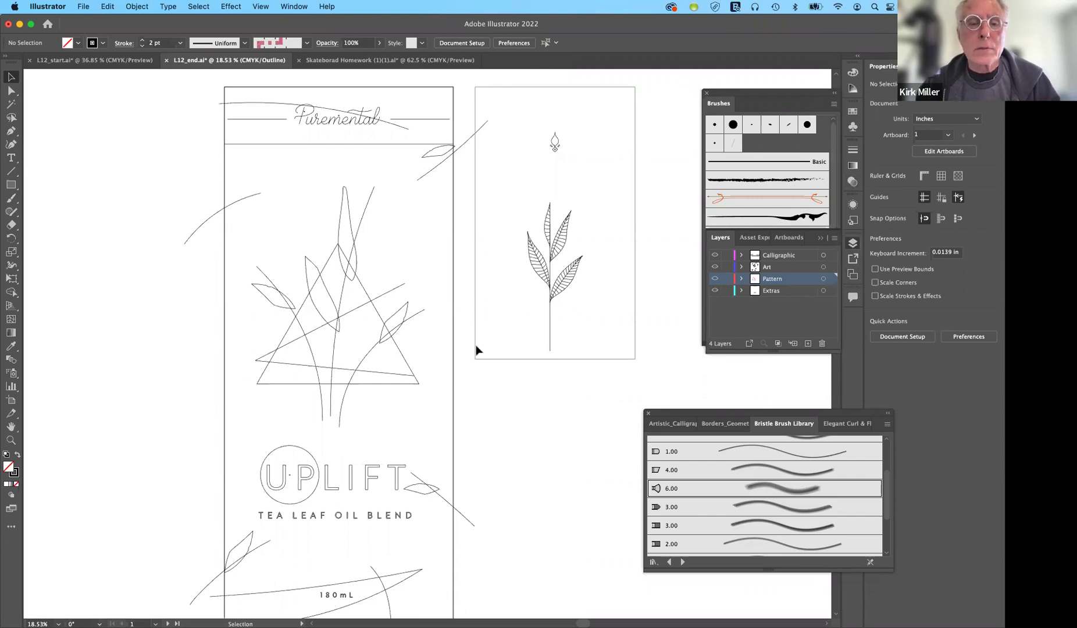
click(388, 372)
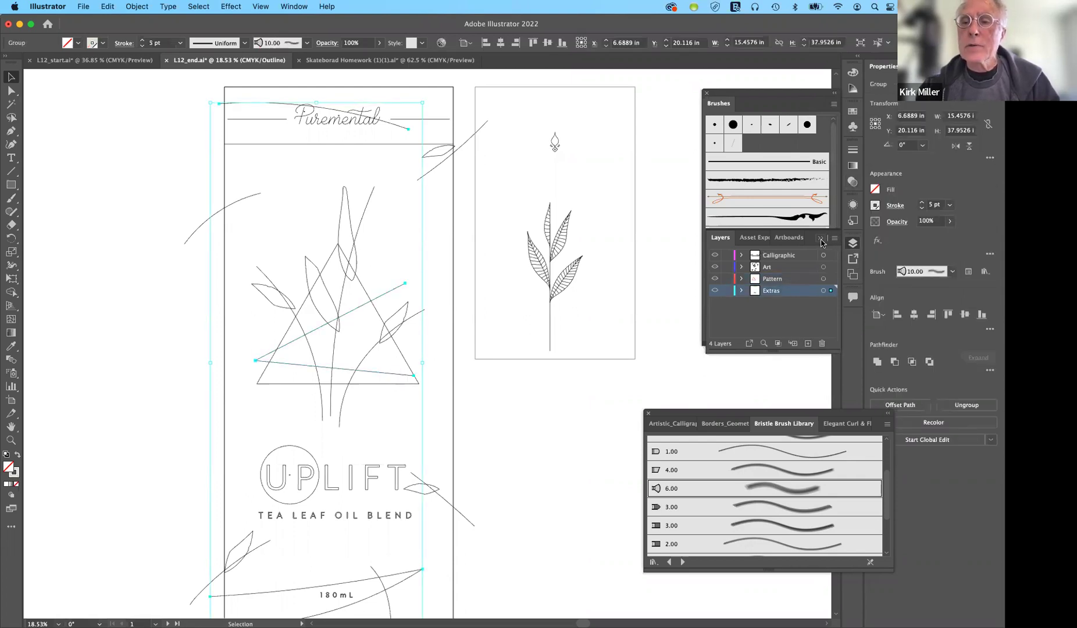
key(F7)
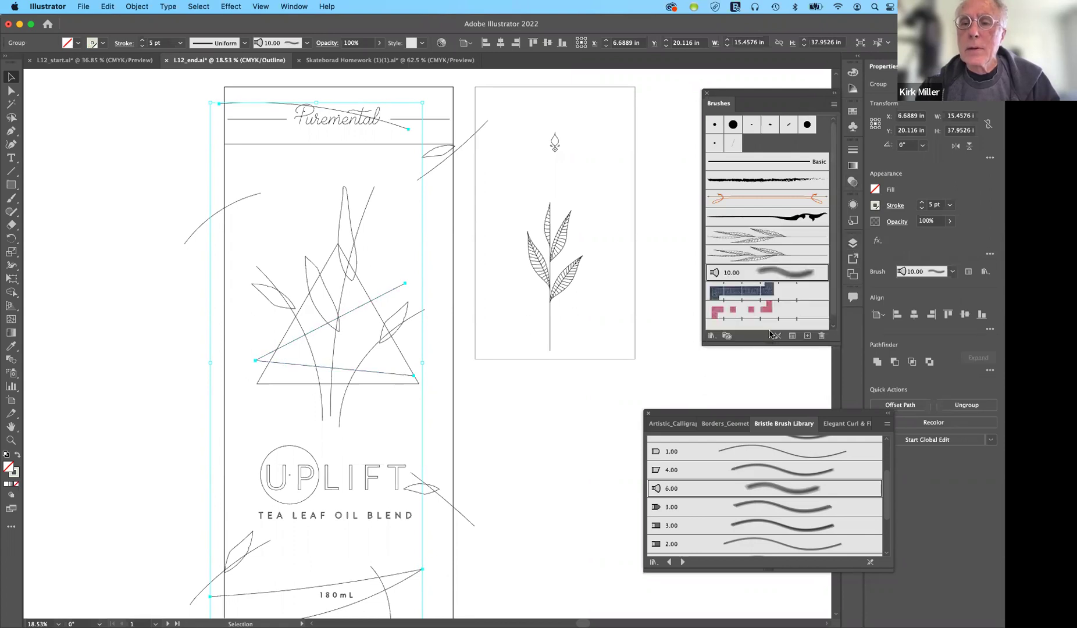
Examine the options of the 10 mm Mop brush used by the group without changing them, and restore the Preview display.
double_click(778, 274)
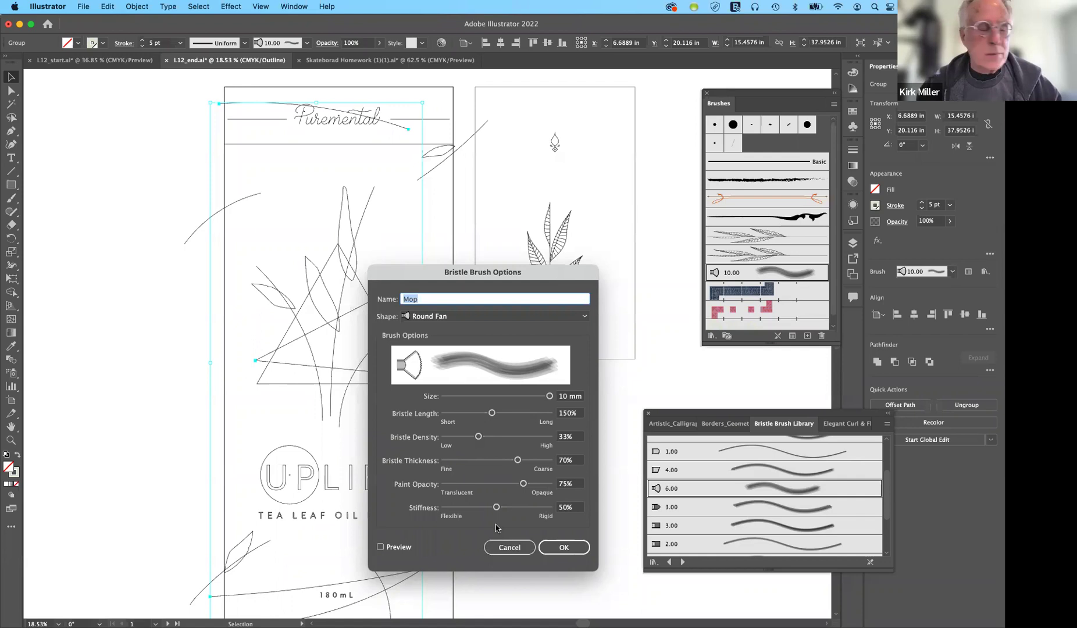
click(514, 549)
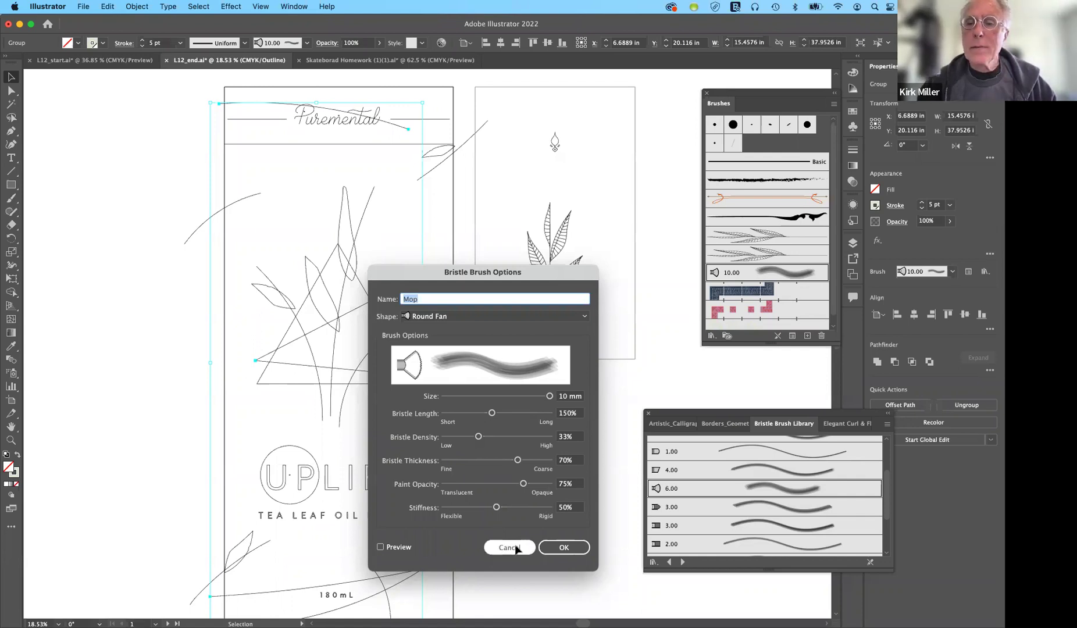
click(514, 549)
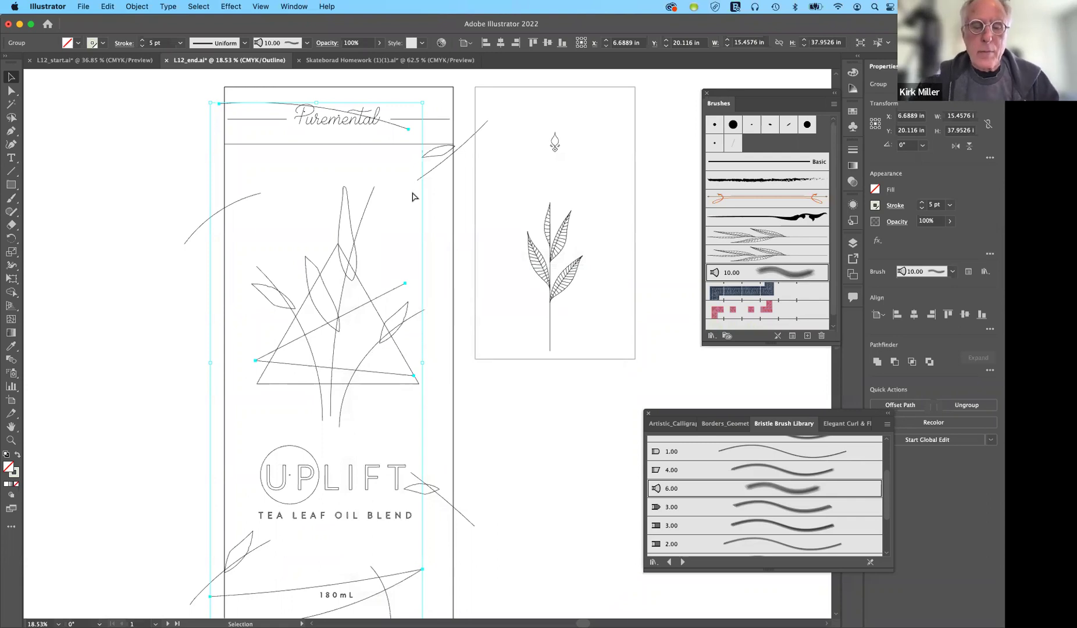
key(super+y)
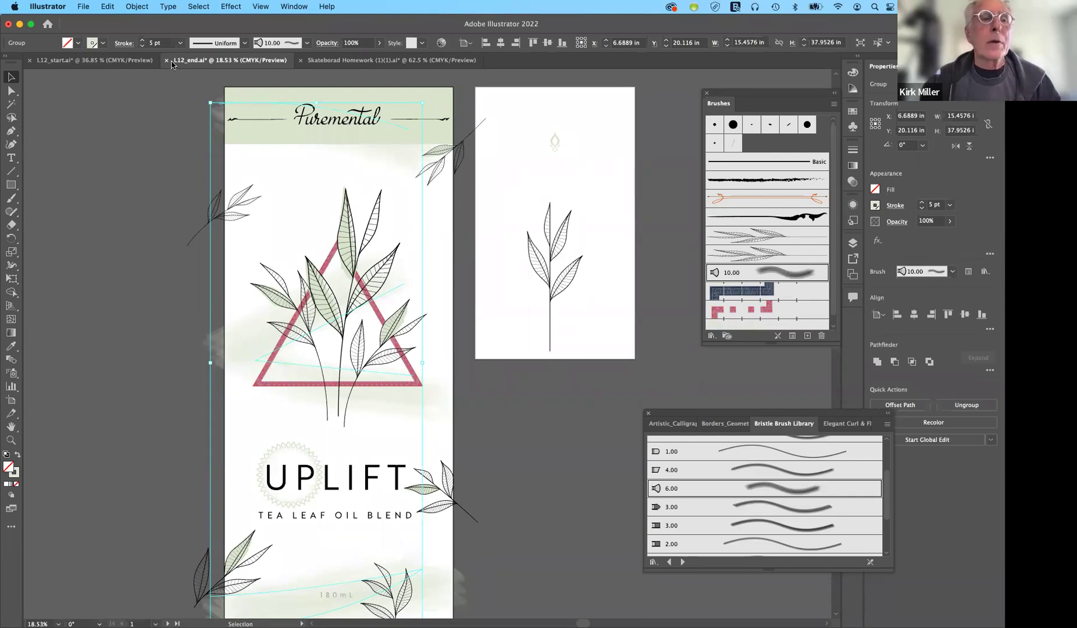
Return to L12_start.ai and paint a bent yellow-green Mop 3 stroke above the 180mL text, from the left leaves to the bottom leaf branch.
click(123, 63)
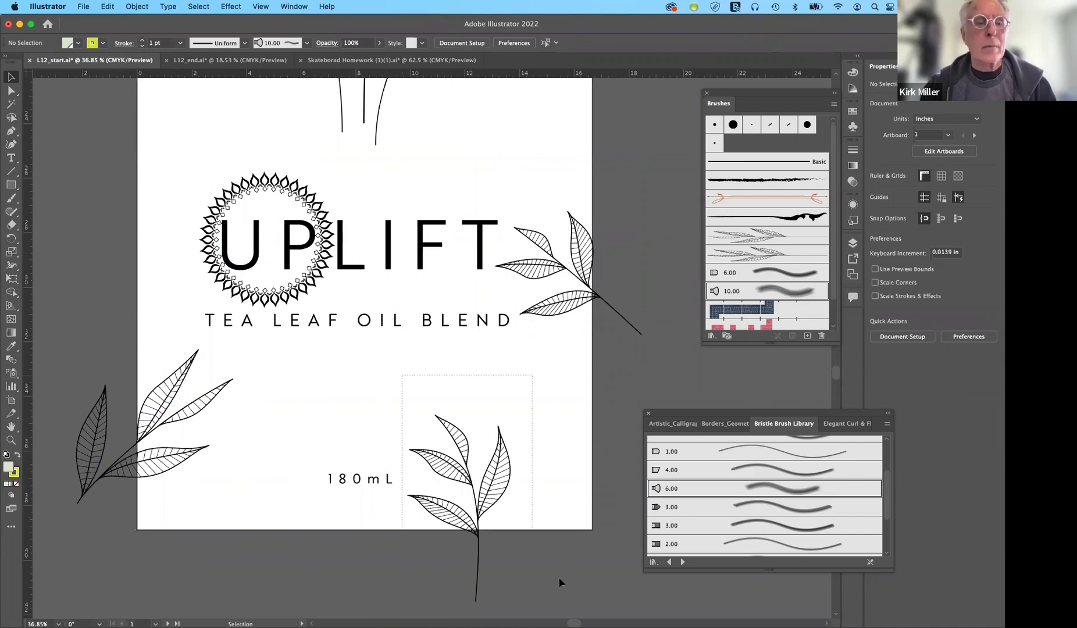
click(11, 198)
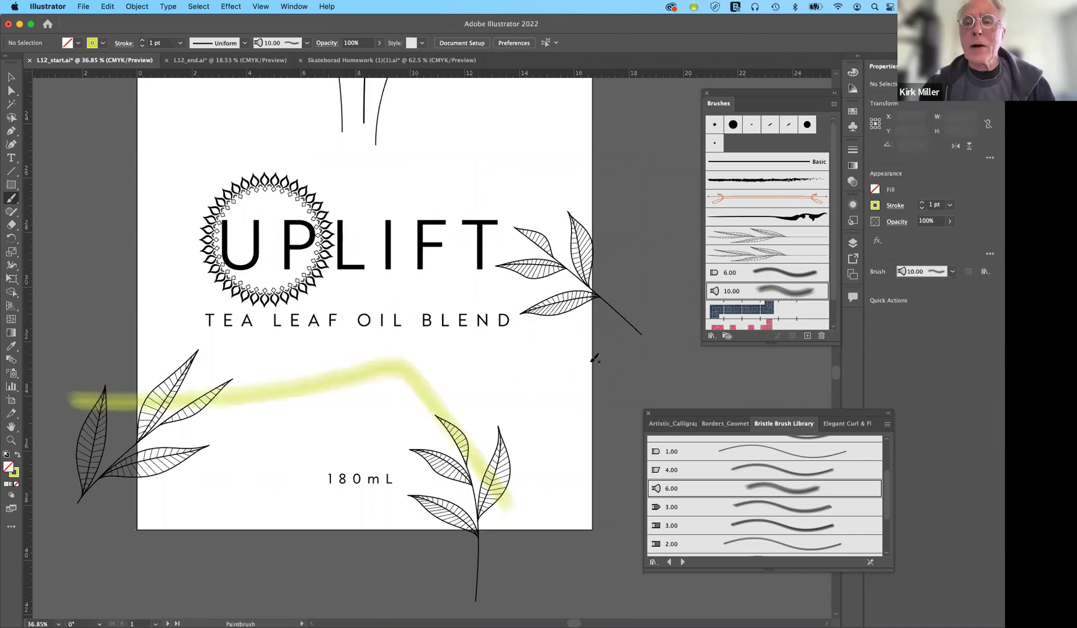
Review the Mop 3 brush's size and bristle options with Preview turned on, and accept them unchanged.
double_click(798, 295)
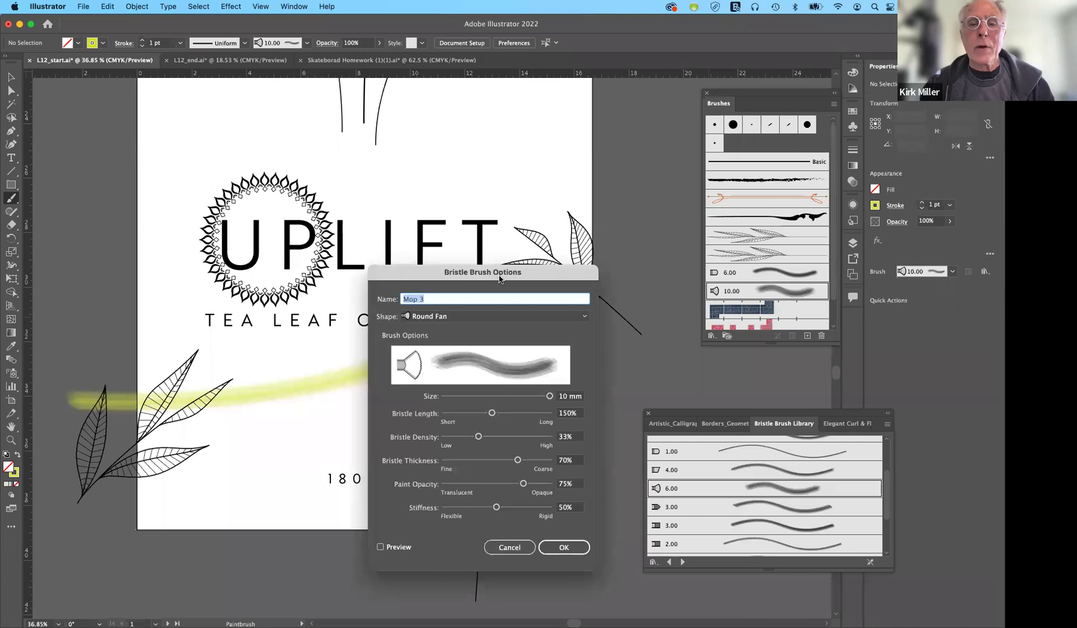
mouse_move(499, 279)
mouse_down()
mouse_move(688, 260)
mouse_move(739, 176)
mouse_move(732, 159)
mouse_up()
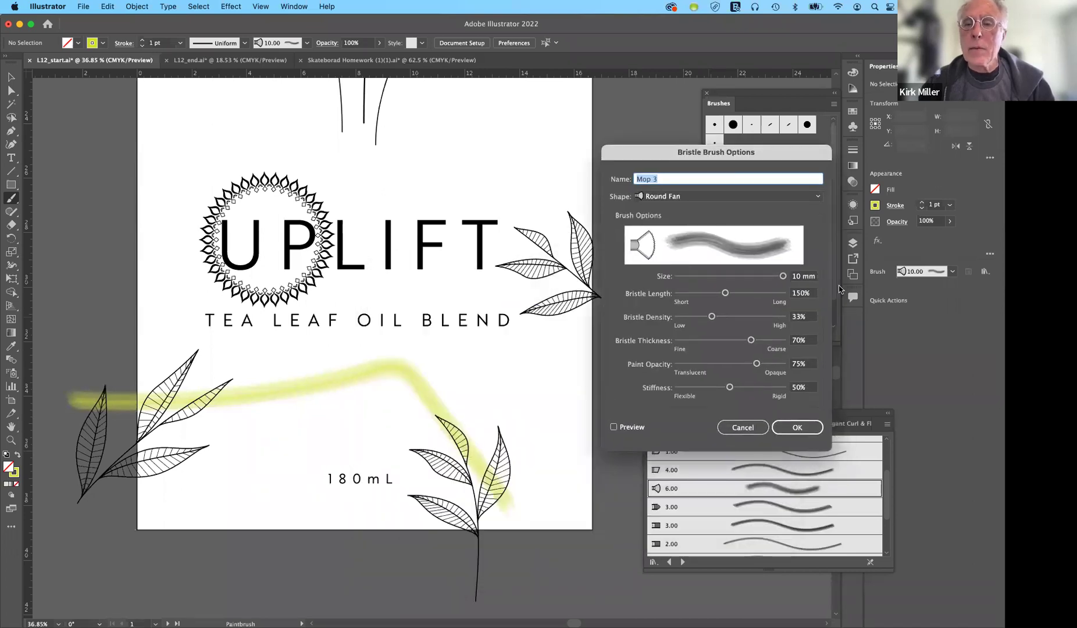
click(801, 276)
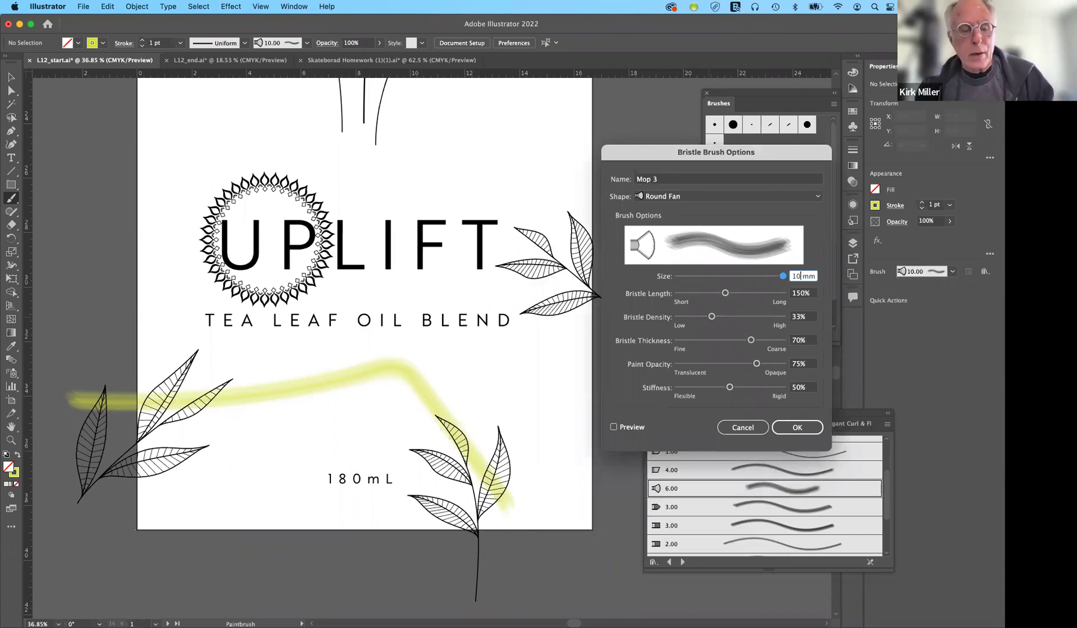
key(Tab)
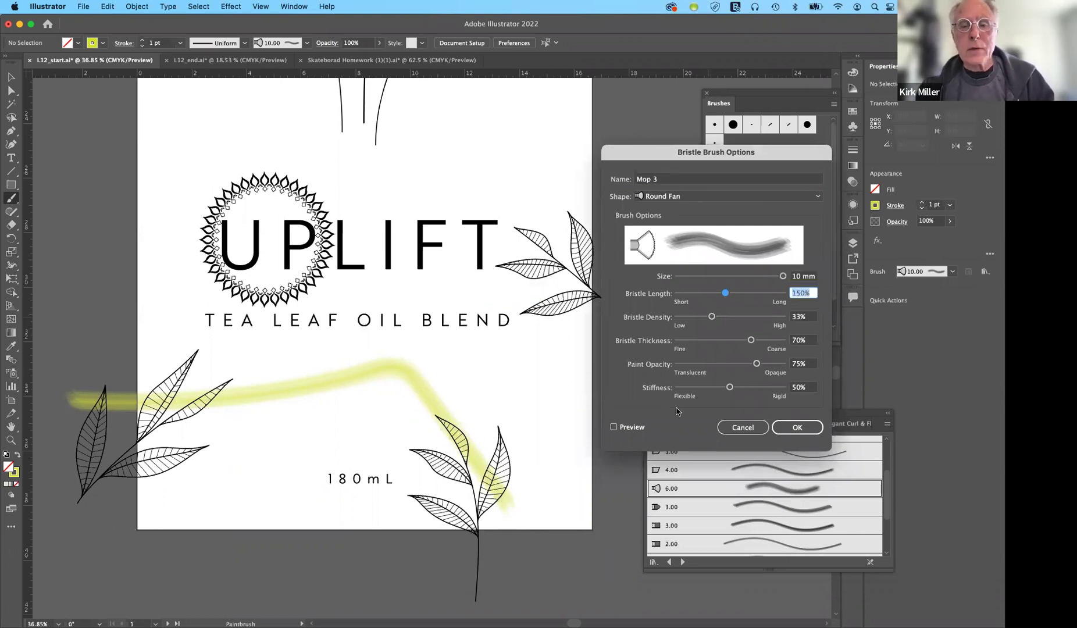
click(614, 428)
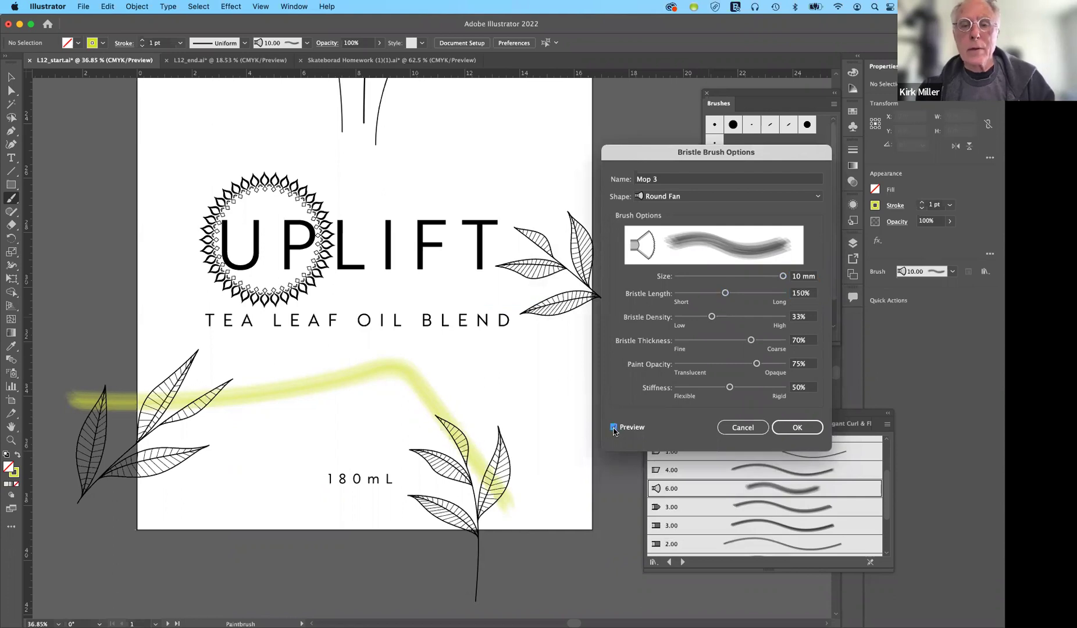
click(614, 429)
click(614, 429)
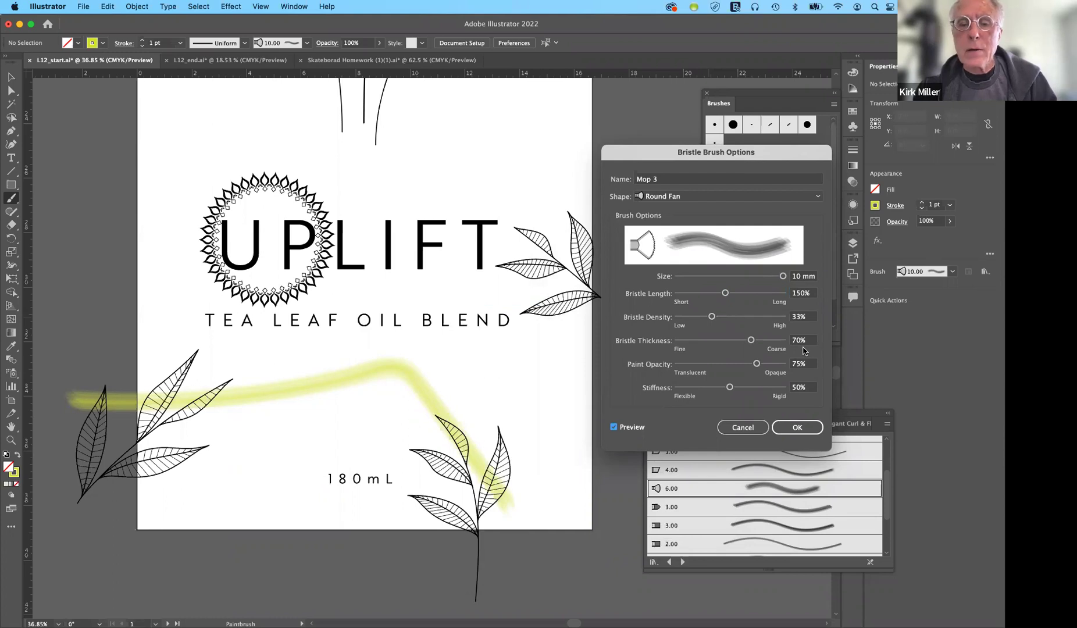
click(796, 430)
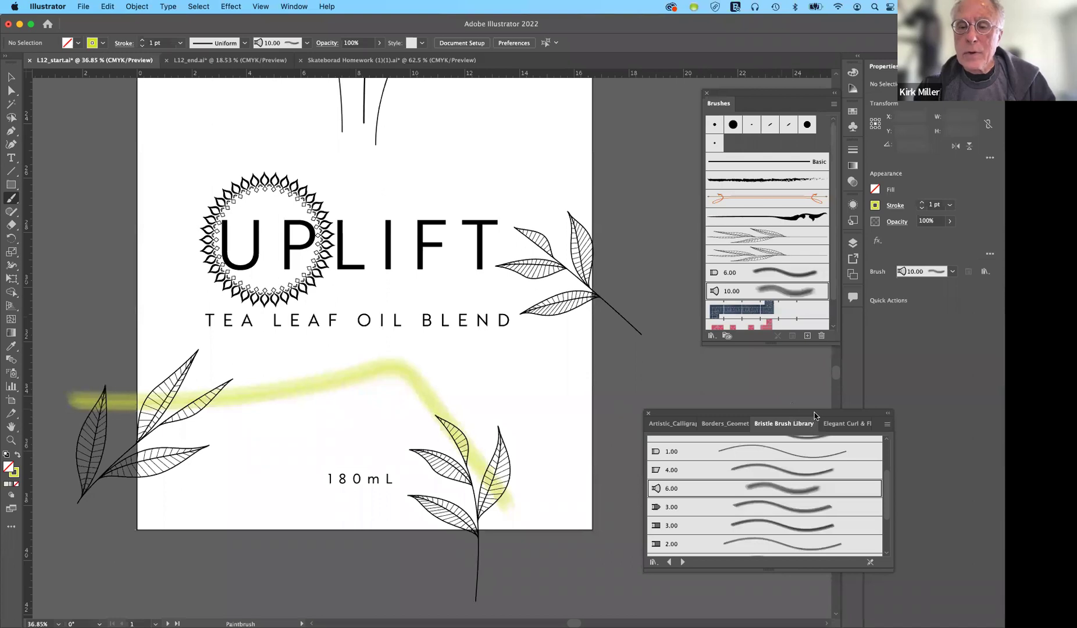
drag(814, 413, 815, 362)
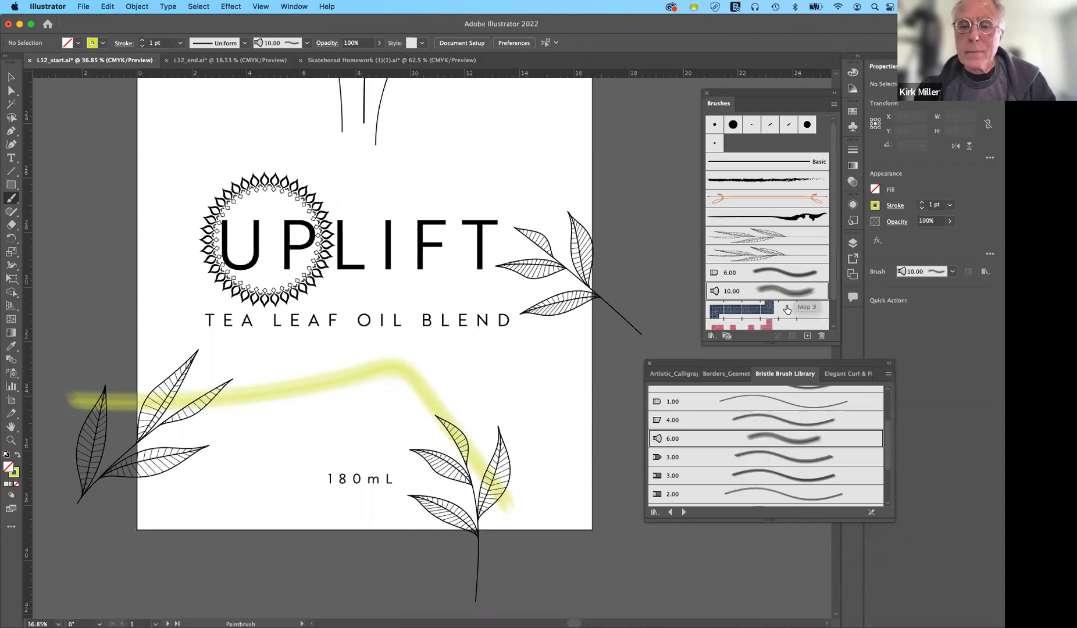
scroll(772, 404, up, 4)
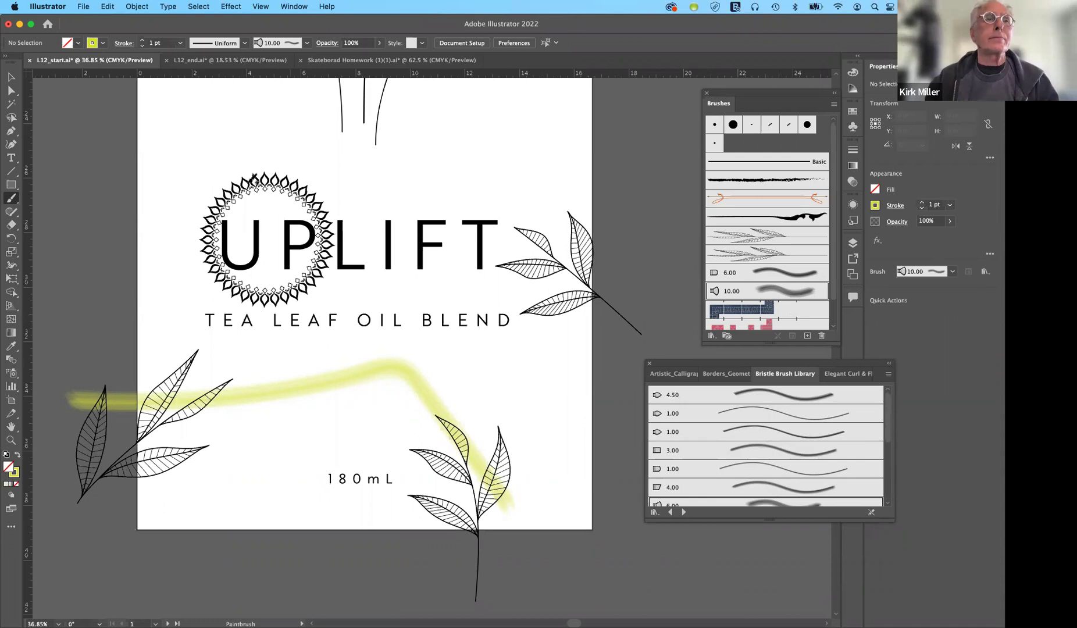
Paint two crossing yellow-green strokes with the 10 mm Mop 3 brush above the triangle's apex, across the label's full width.
scroll(254, 181, up, 5)
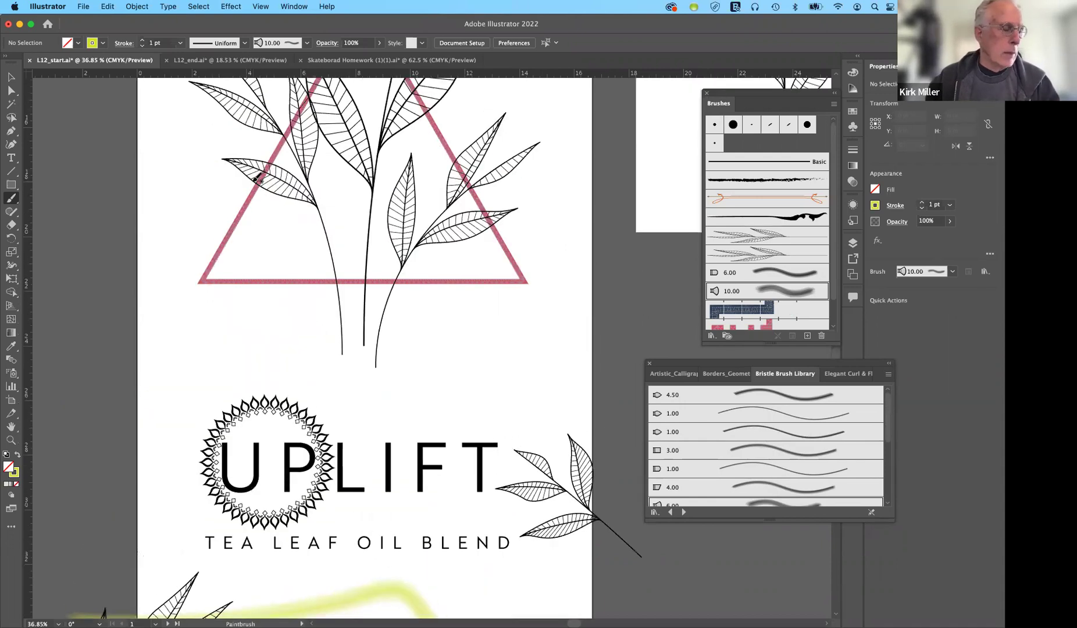
scroll(256, 180, up, 1)
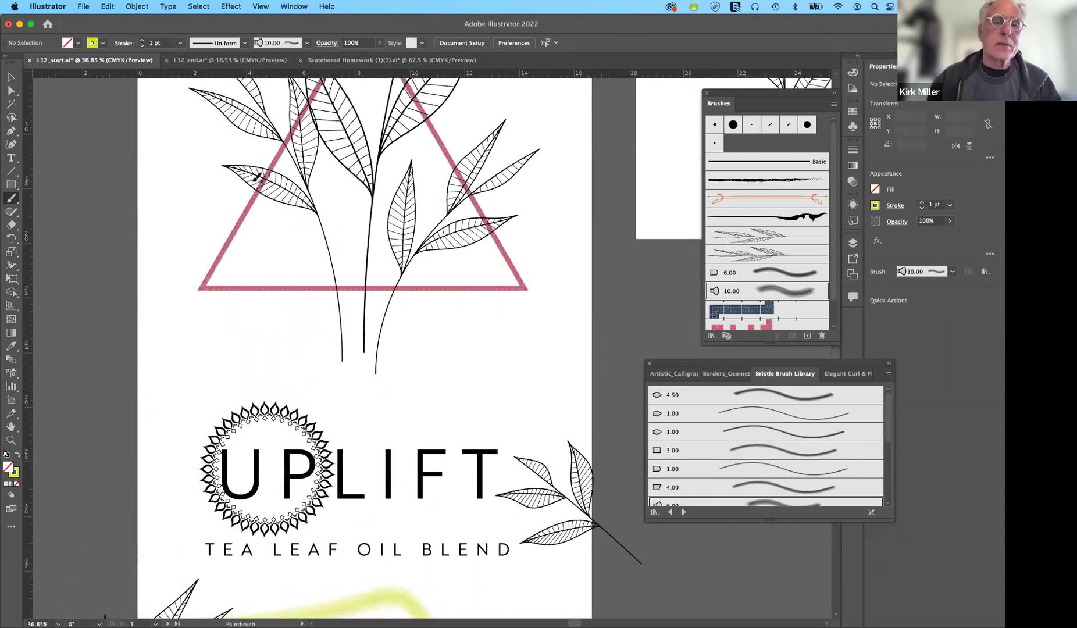
scroll(256, 179, up, 5)
mouse_move(106, 87)
mouse_down()
mouse_move(330, 133)
mouse_move(518, 192)
mouse_up()
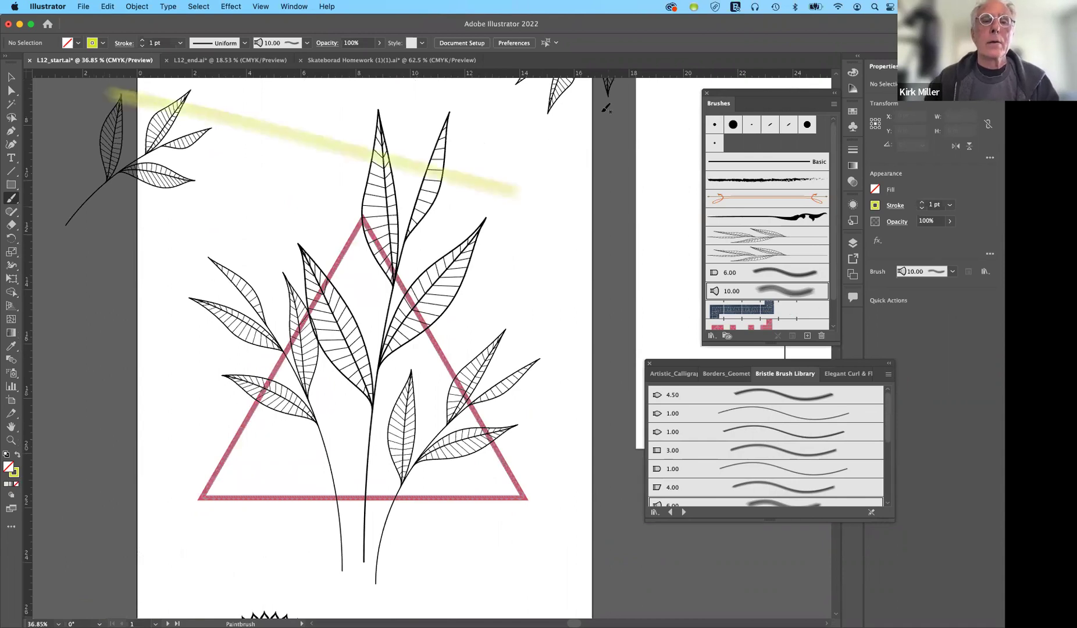
drag(230, 185, 594, 108)
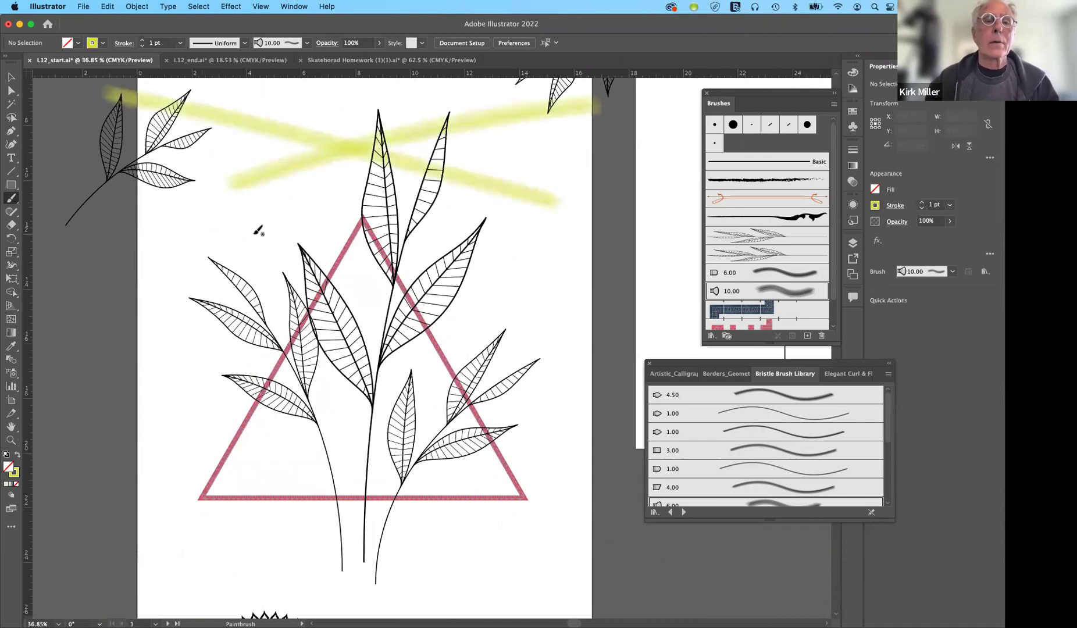
Paint a yellow-green V-shaped Mop 3 stroke across the triangle and a diagonal stroke rising from its base through the right leaf branch.
scroll(295, 274, down, 5)
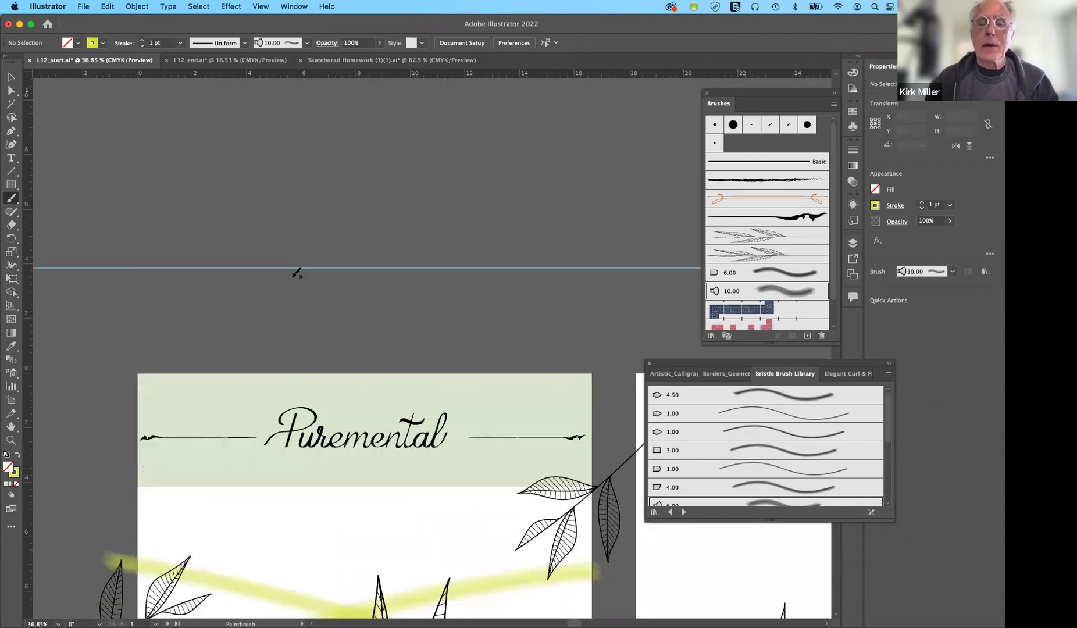
scroll(298, 272, down, 10)
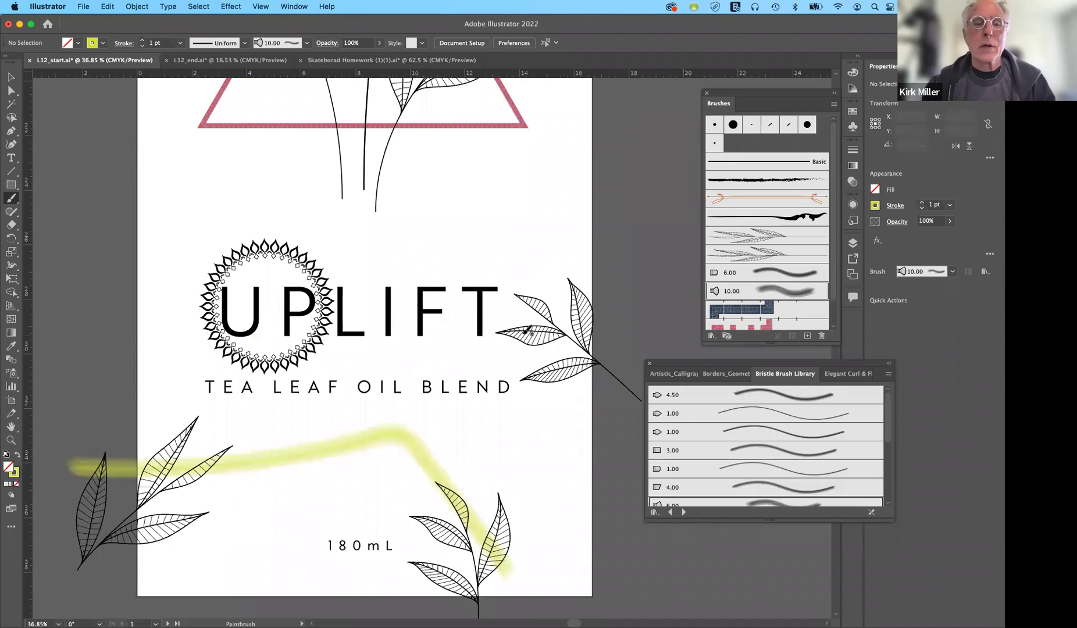
scroll(527, 331, up, 7)
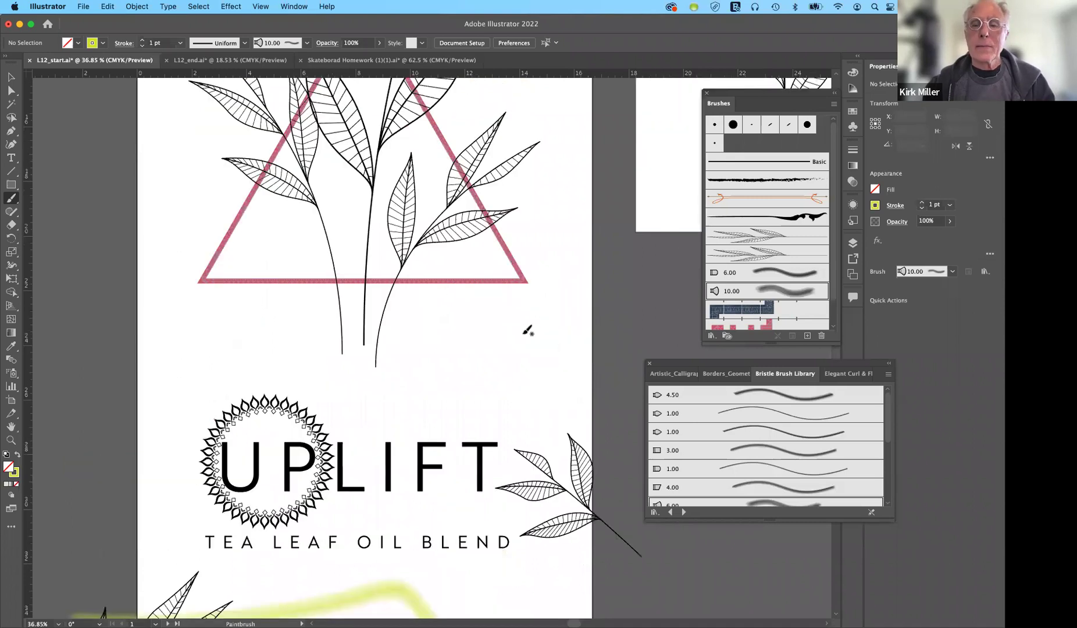
scroll(528, 330, up, 5)
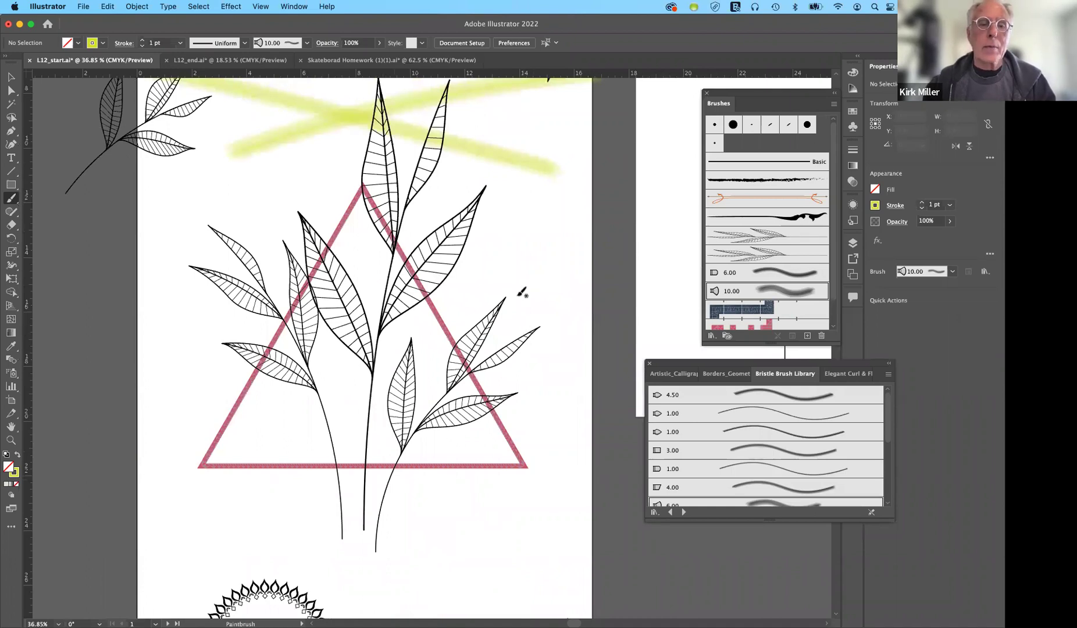
mouse_move(527, 254)
mouse_down()
mouse_move(241, 320)
mouse_move(546, 430)
mouse_up()
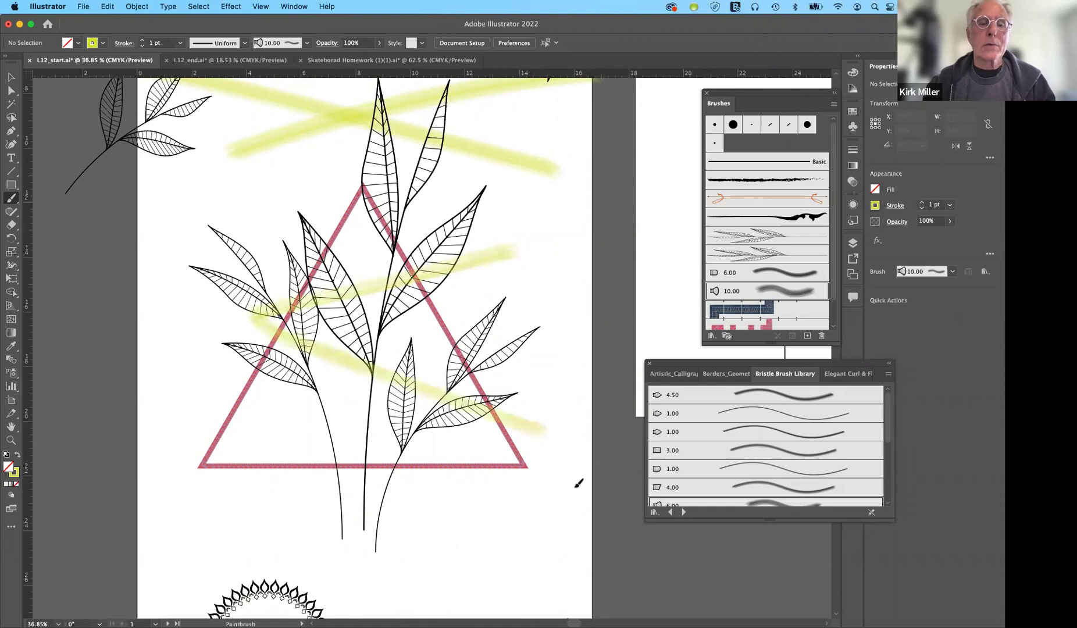
drag(578, 483, 576, 484)
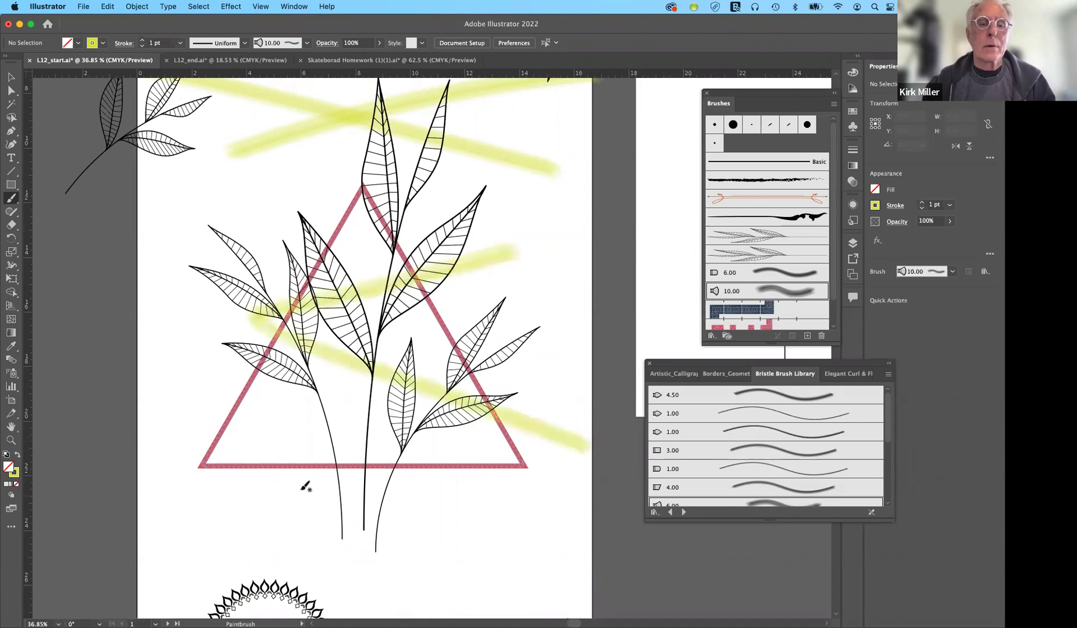
drag(326, 460, 567, 293)
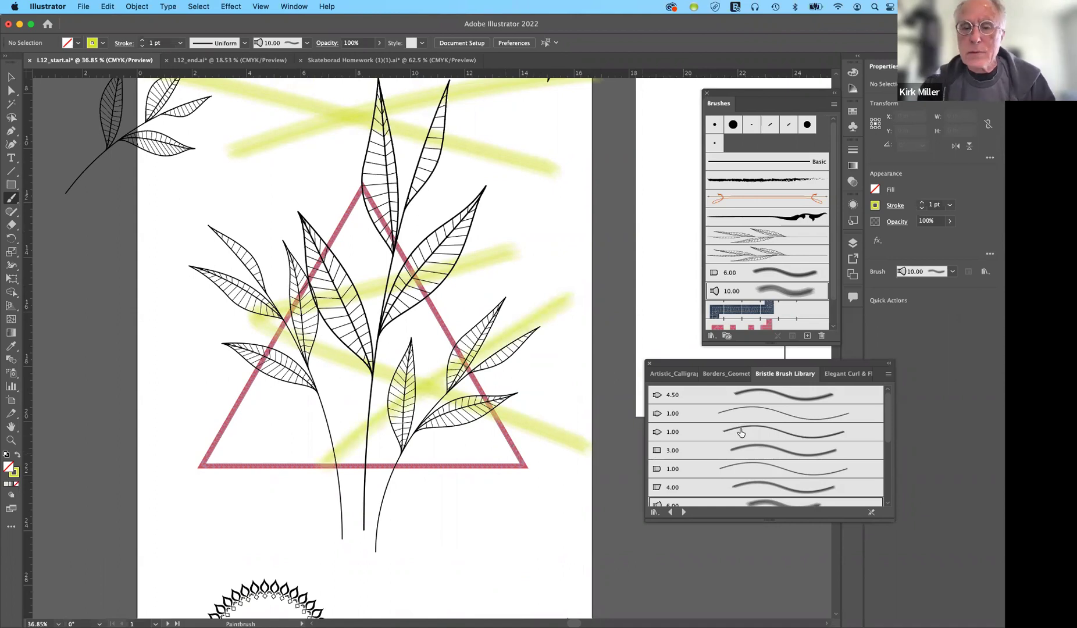
Apply the 6 mm Mop bristle brush to the path of the right leaf branch beside the triangle.
scroll(741, 434, down, 5)
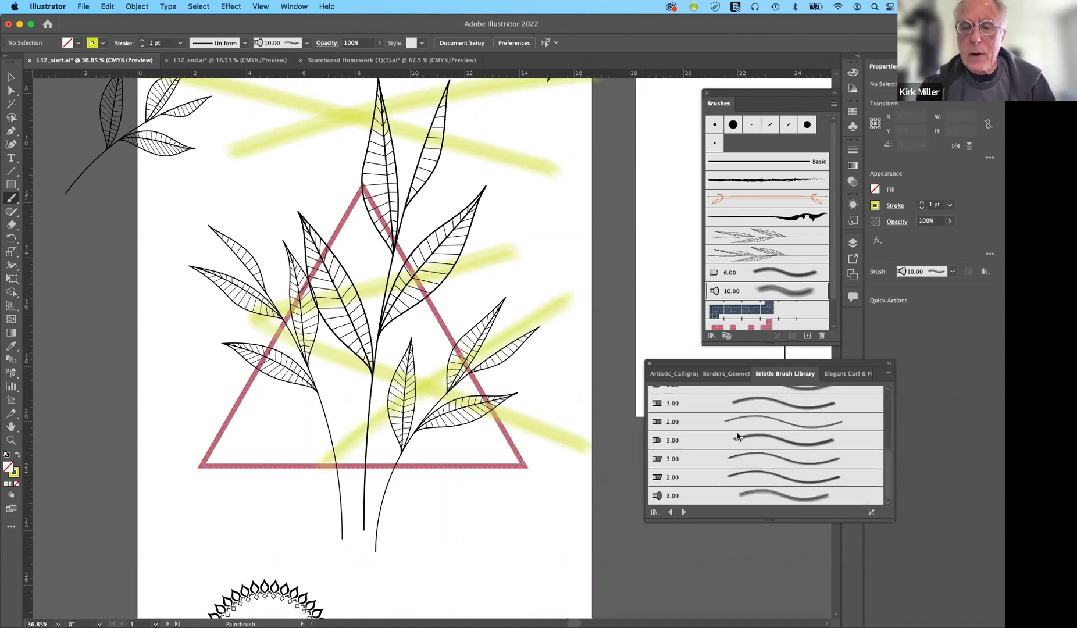
scroll(737, 436, up, 4)
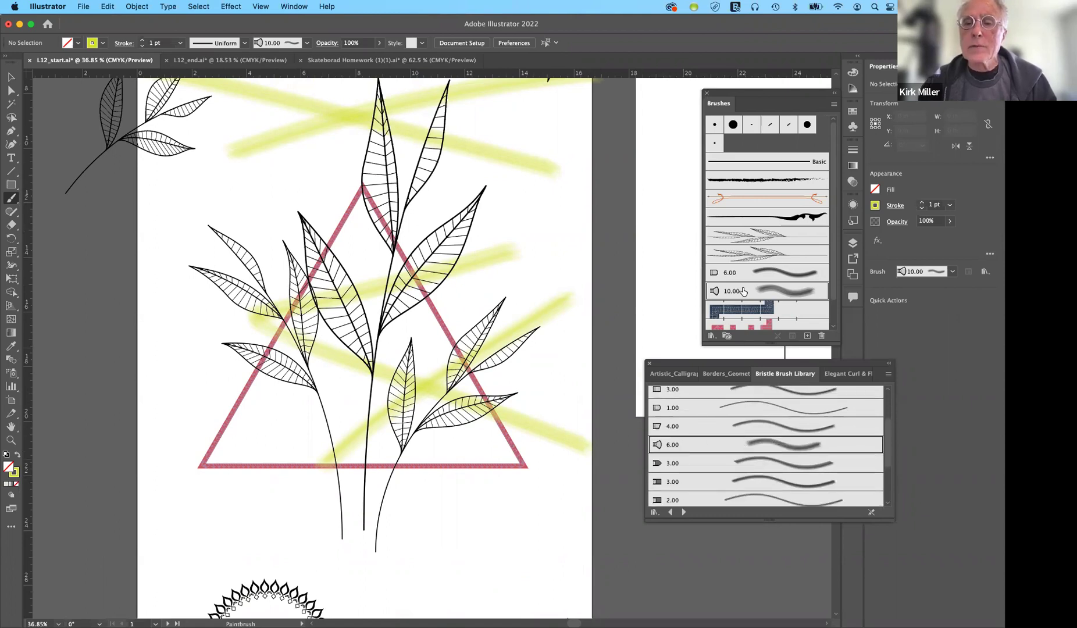
click(11, 78)
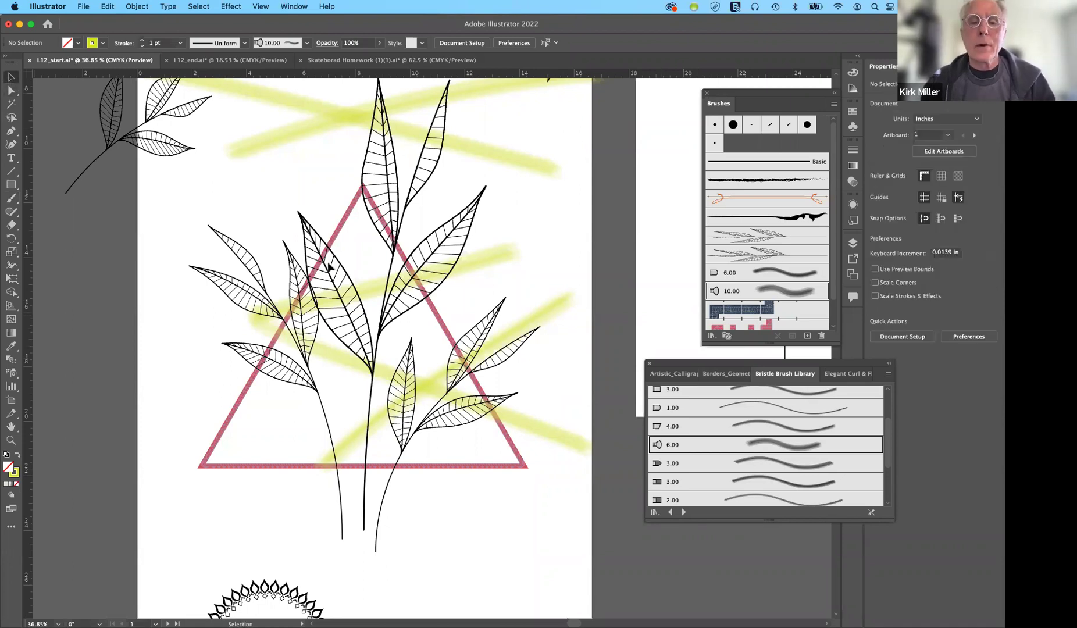
click(536, 327)
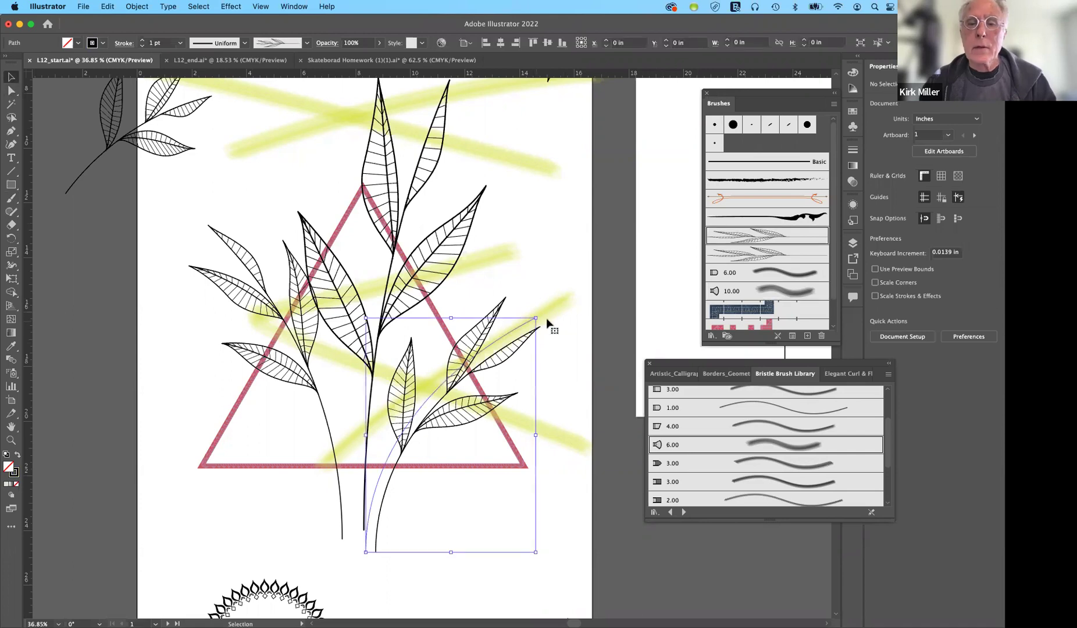
click(786, 272)
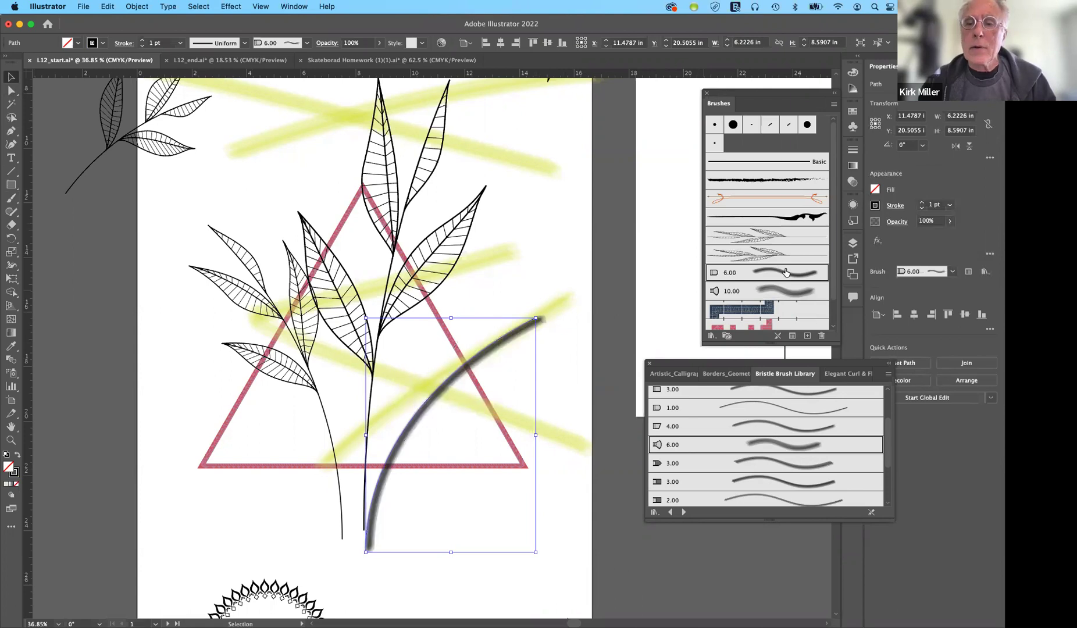
Try a size of 10 mm for the round curve Mop brush with Preview on, and discard the change.
double_click(785, 272)
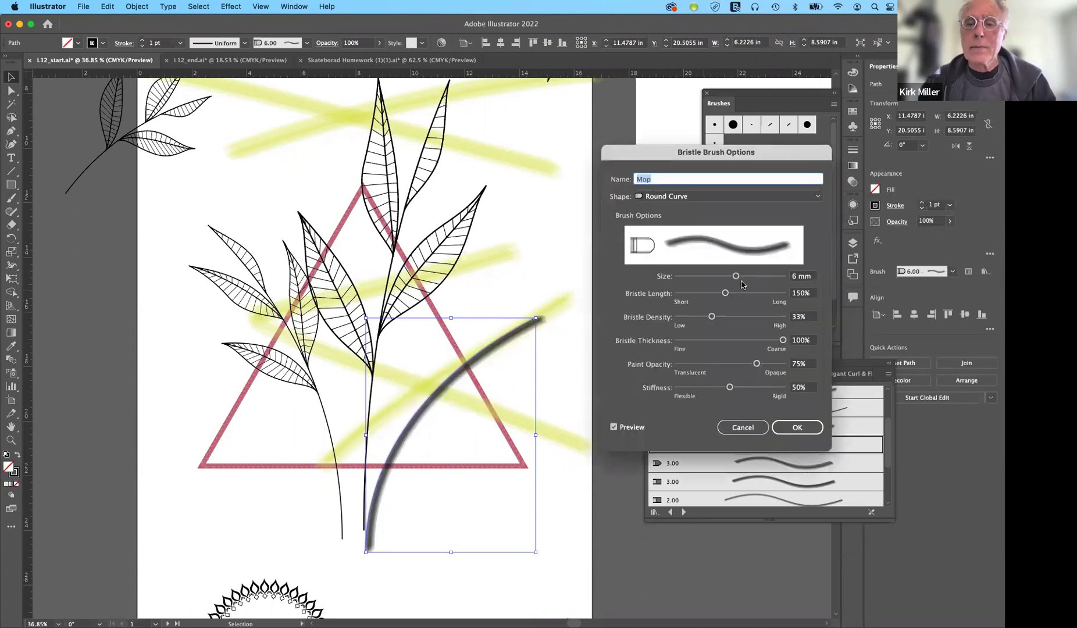
drag(736, 276, 793, 283)
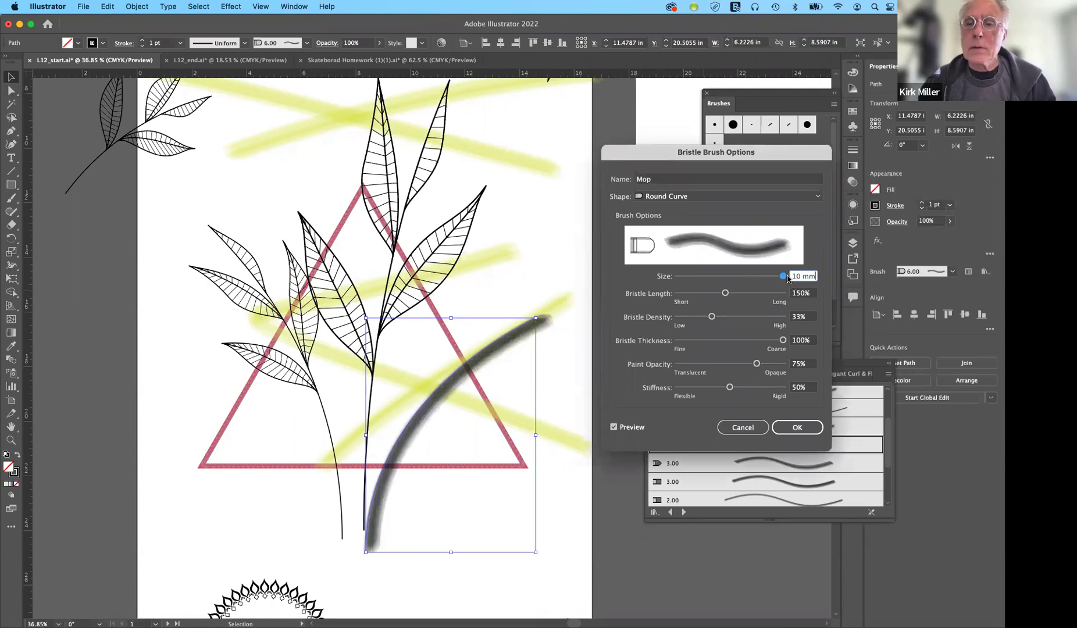
click(786, 277)
click(730, 429)
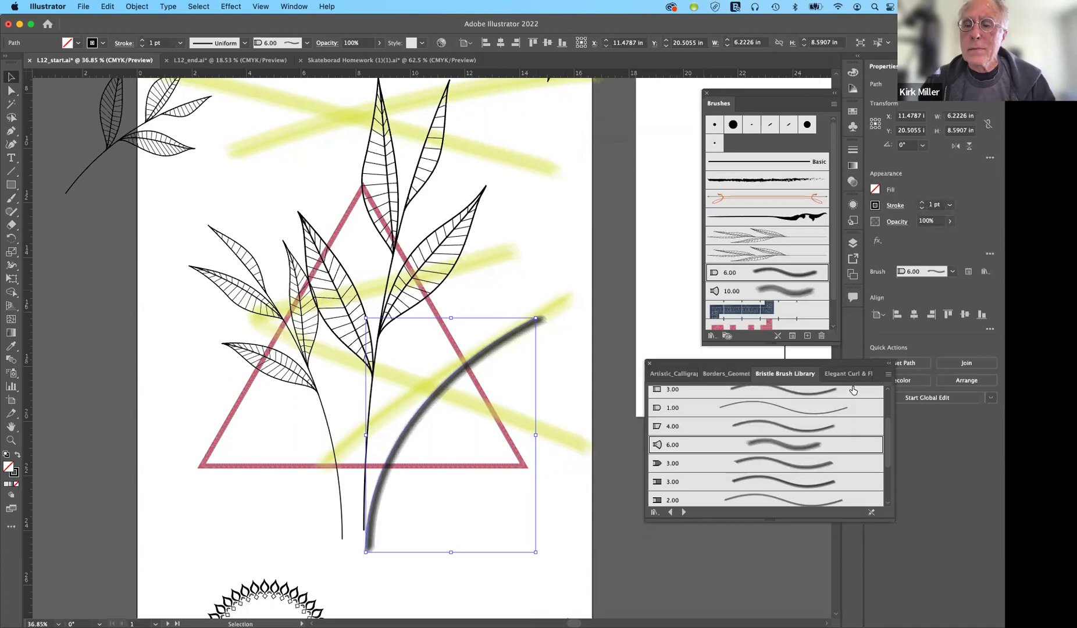
Look through the available brush library categories and the brushes in the Bristle Brush Library.
click(888, 375)
click(888, 375)
click(712, 336)
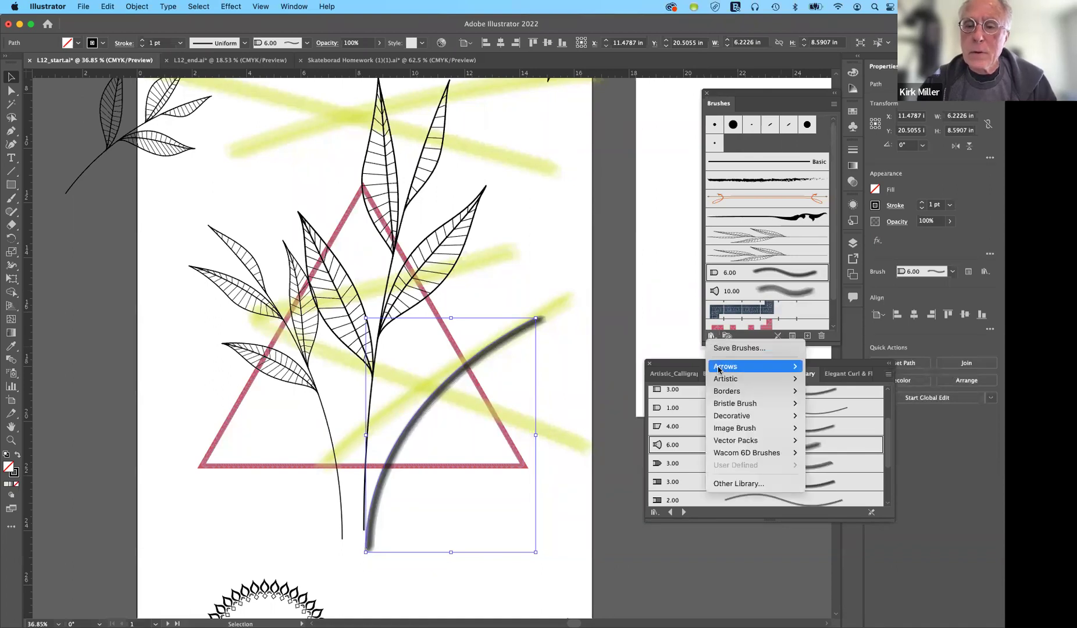
mouse_move(747, 403)
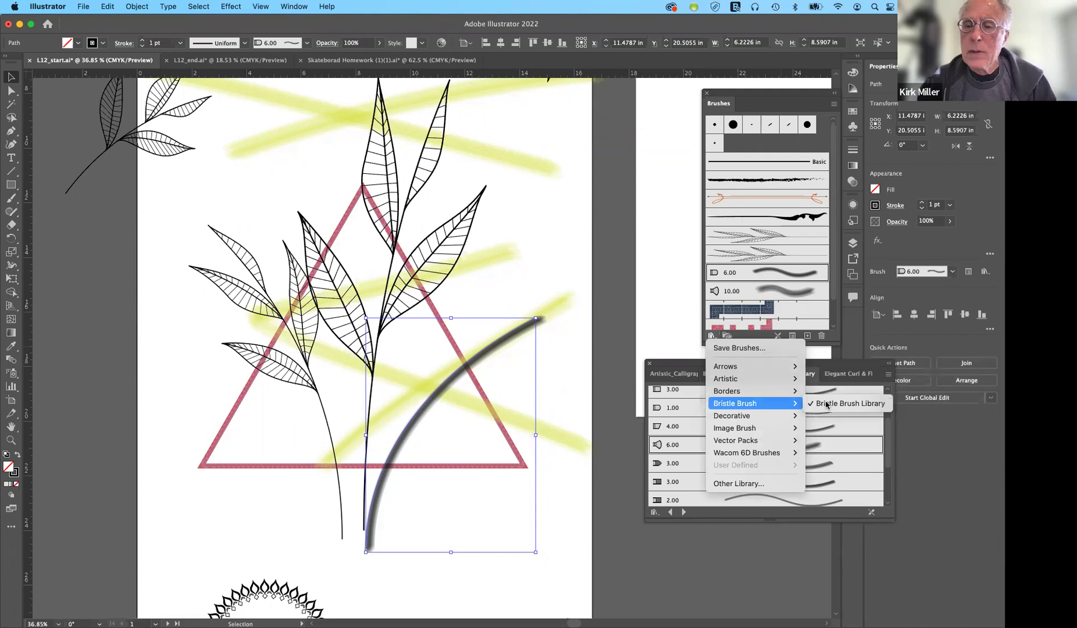
click(670, 361)
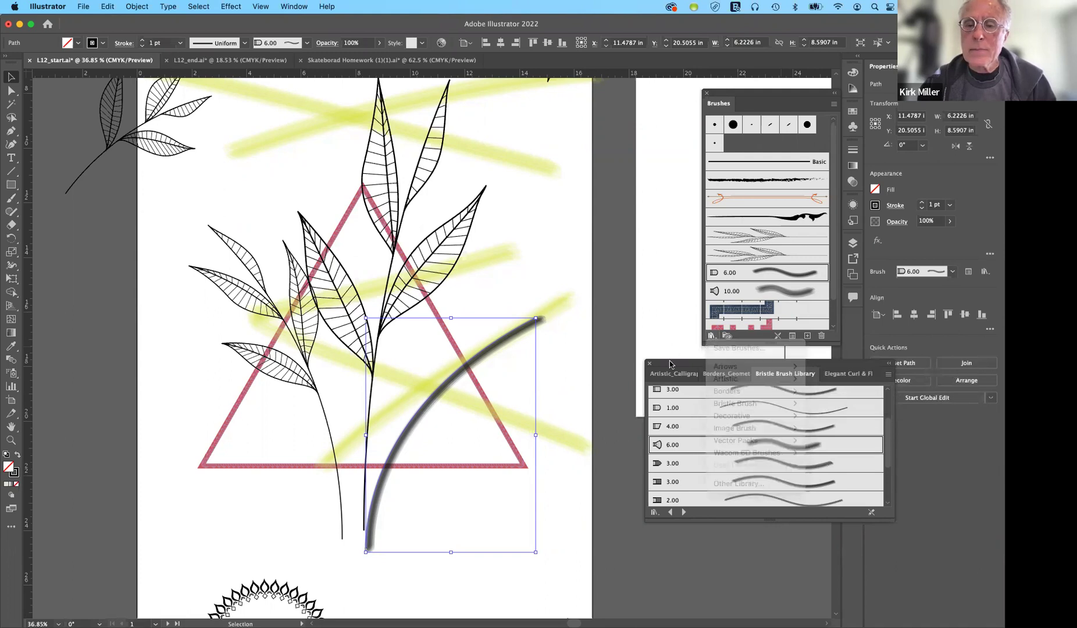
scroll(800, 445, down, 5)
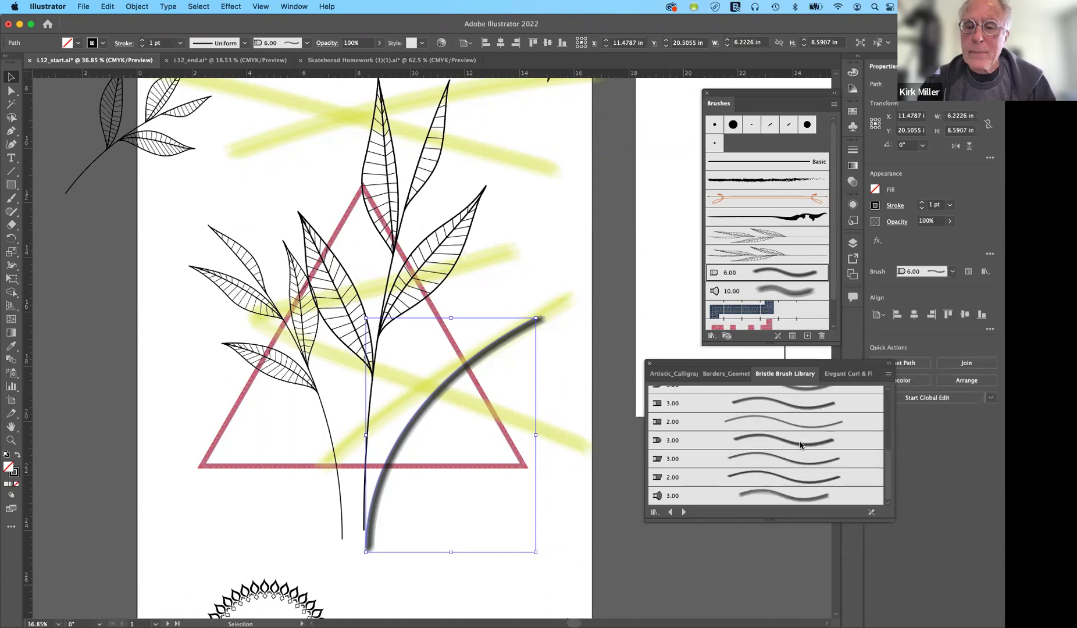
scroll(800, 445, up, 4)
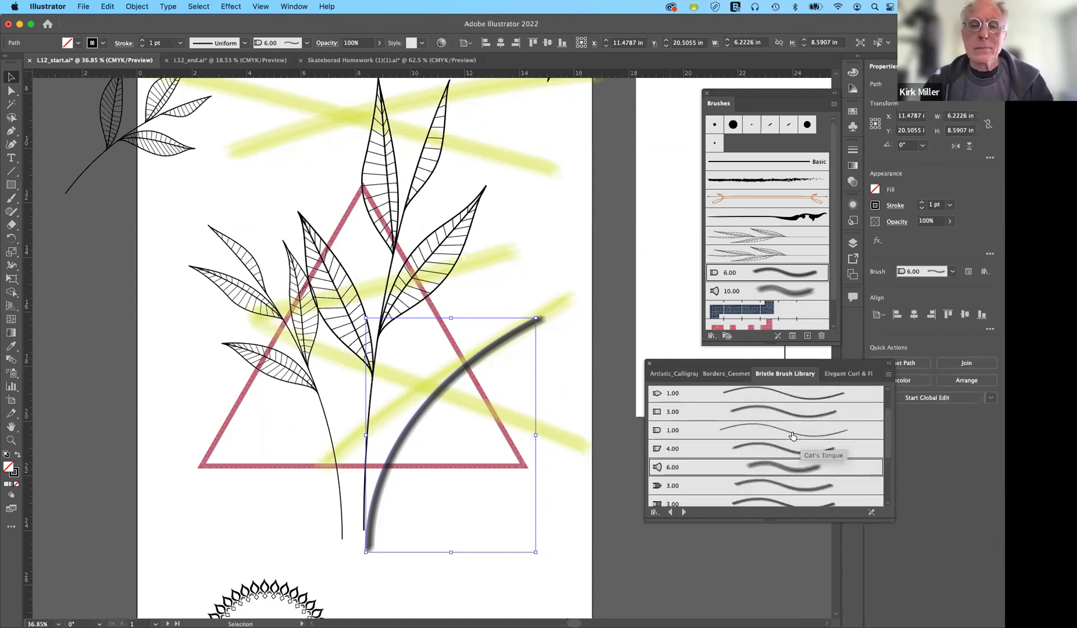
Undo the Mop brush on the right leaf branch and the yellow-green strokes painted around the triangle.
click(567, 375)
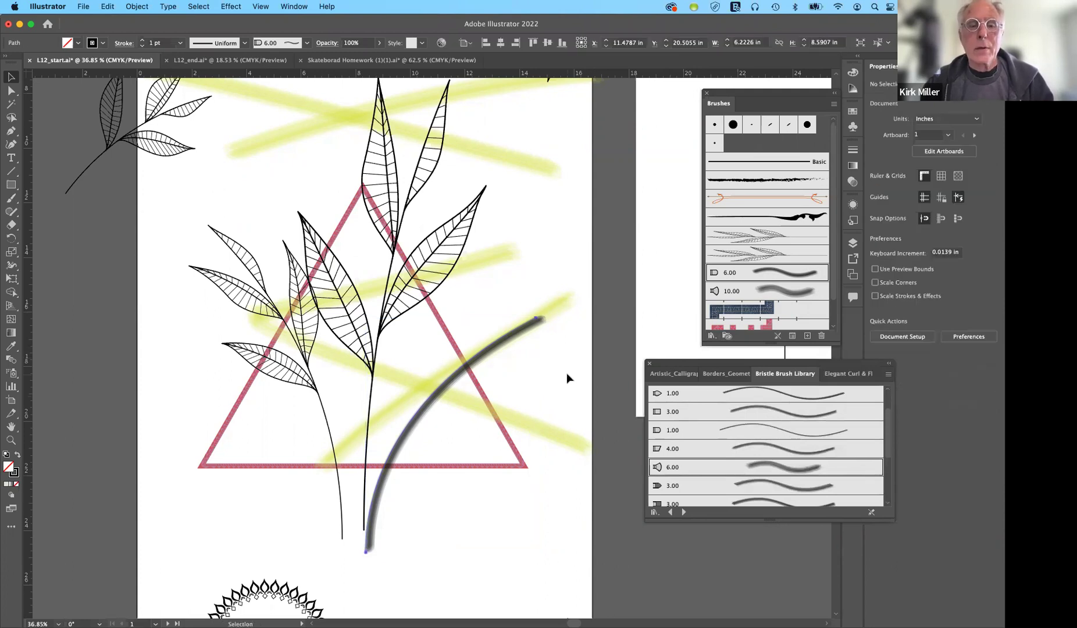
key(super+z)
key(super+z)
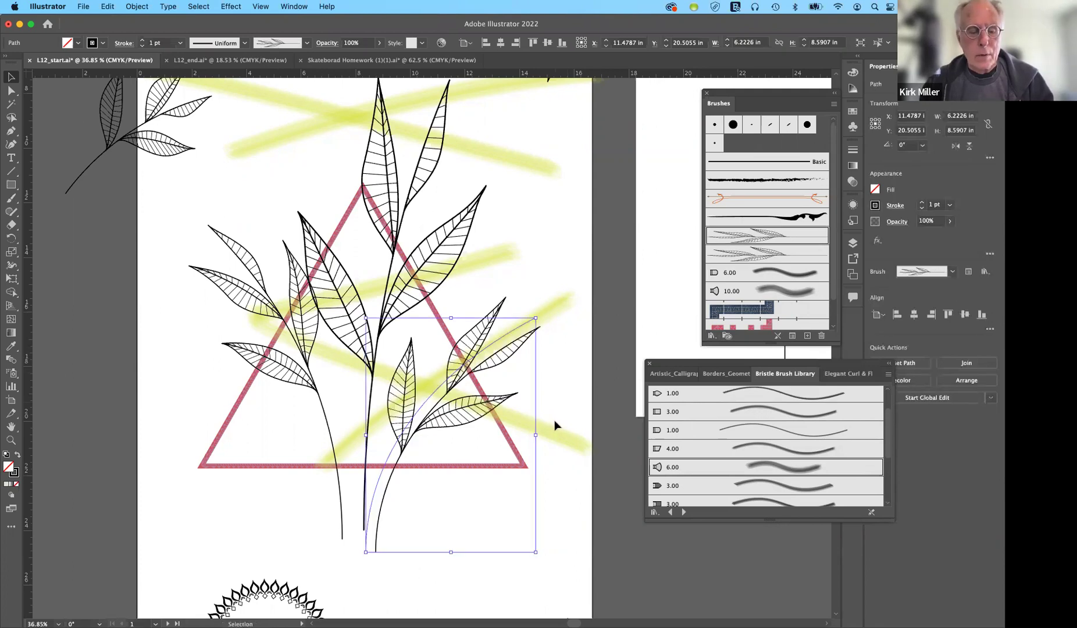
key(super+z)
key(super+z)
key(super+z)
key(super+z)
key(super+z)
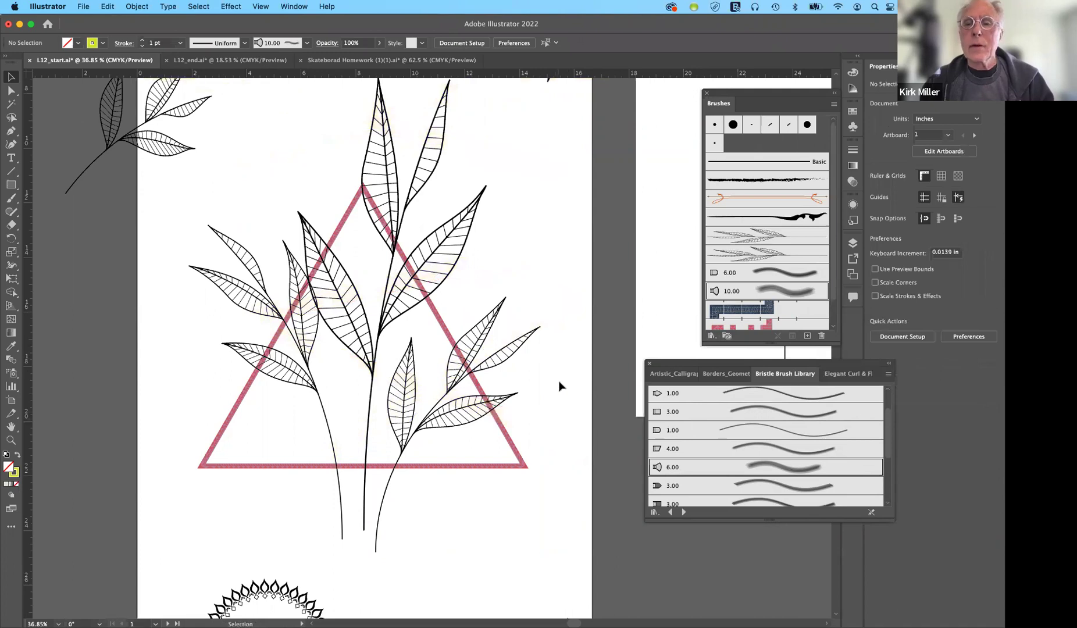
scroll(593, 337, up, 2)
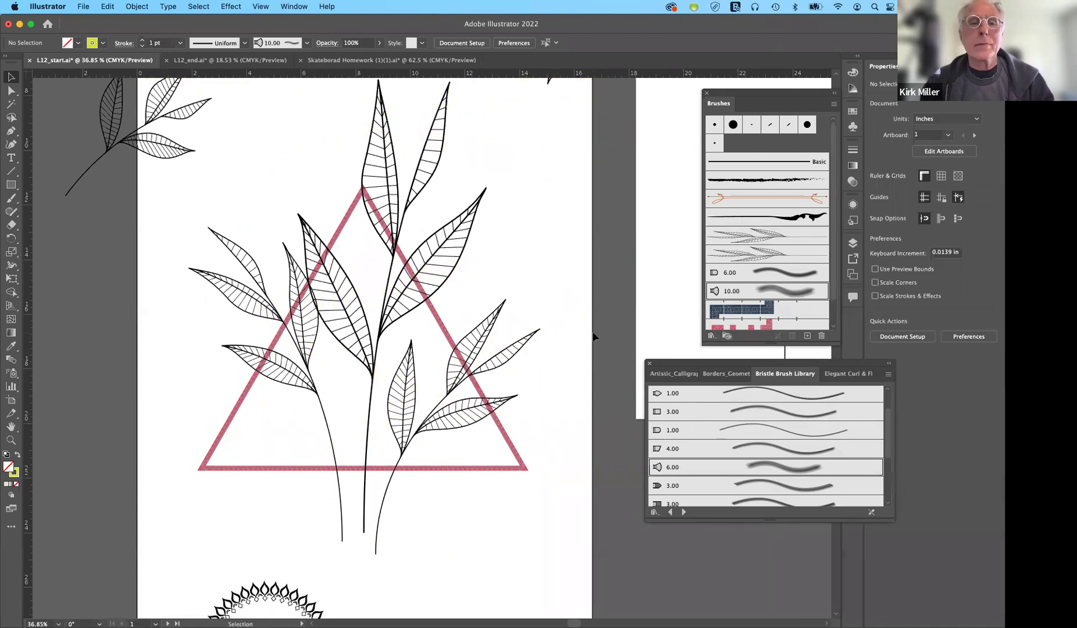
scroll(594, 336, up, 10)
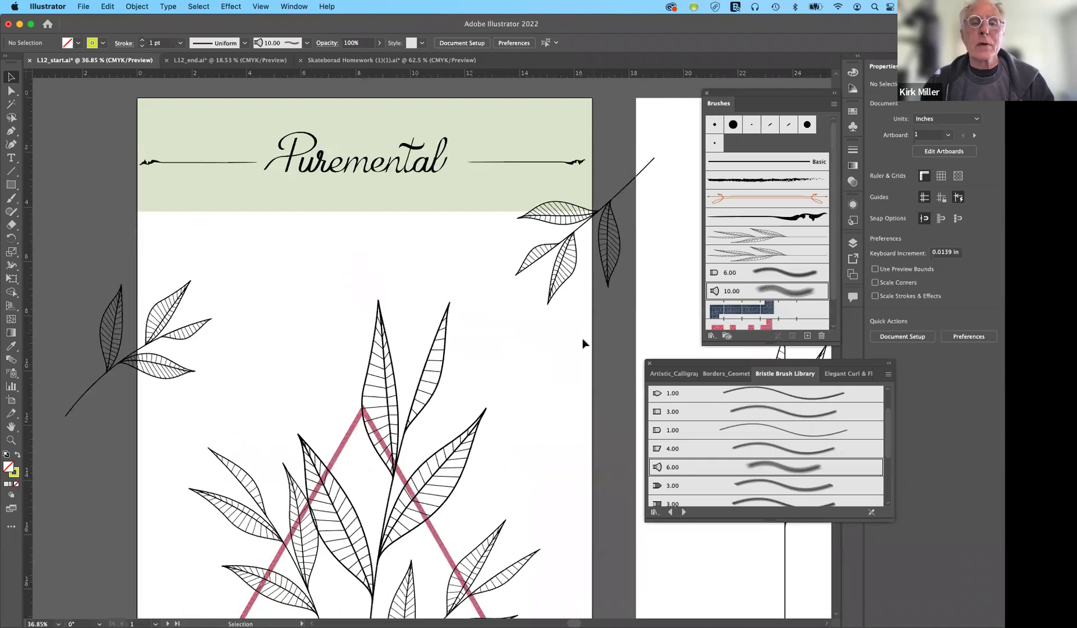
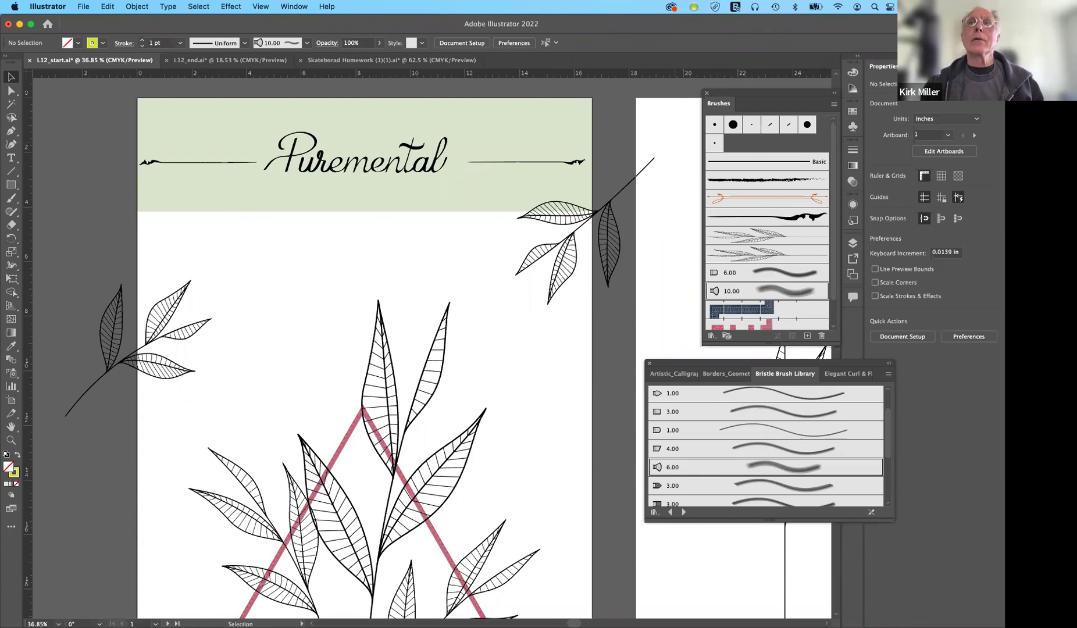
Switch to Firefox, browse the Adobe Illustrator Art board on Pinterest, and open the vector ceramic coffee cup pin.
key(super+Tab)
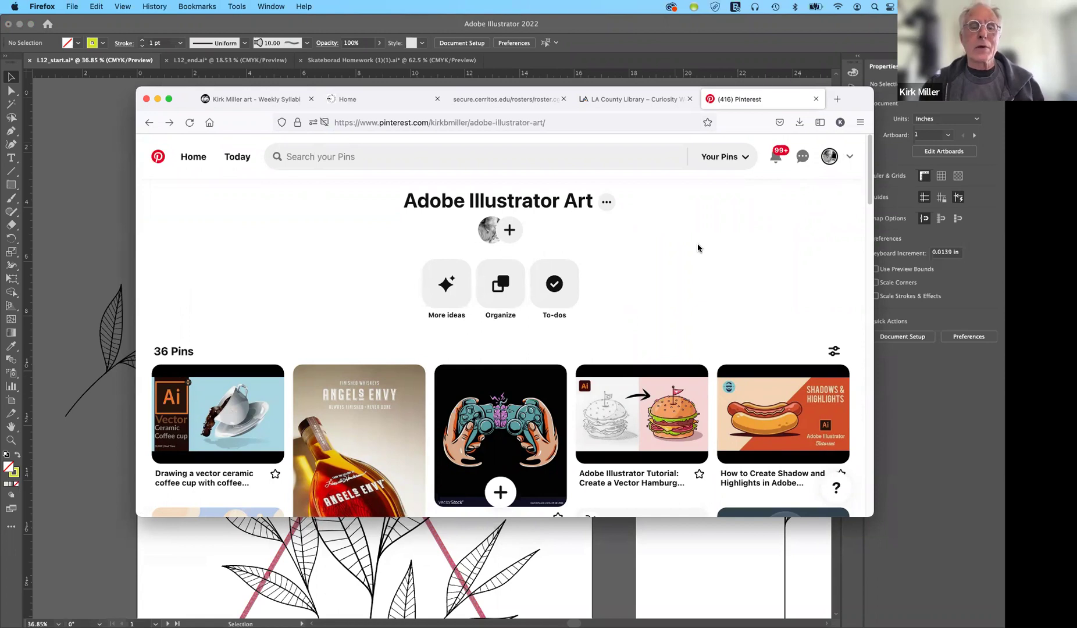
scroll(698, 249, down, 5)
scroll(701, 252, up, 2)
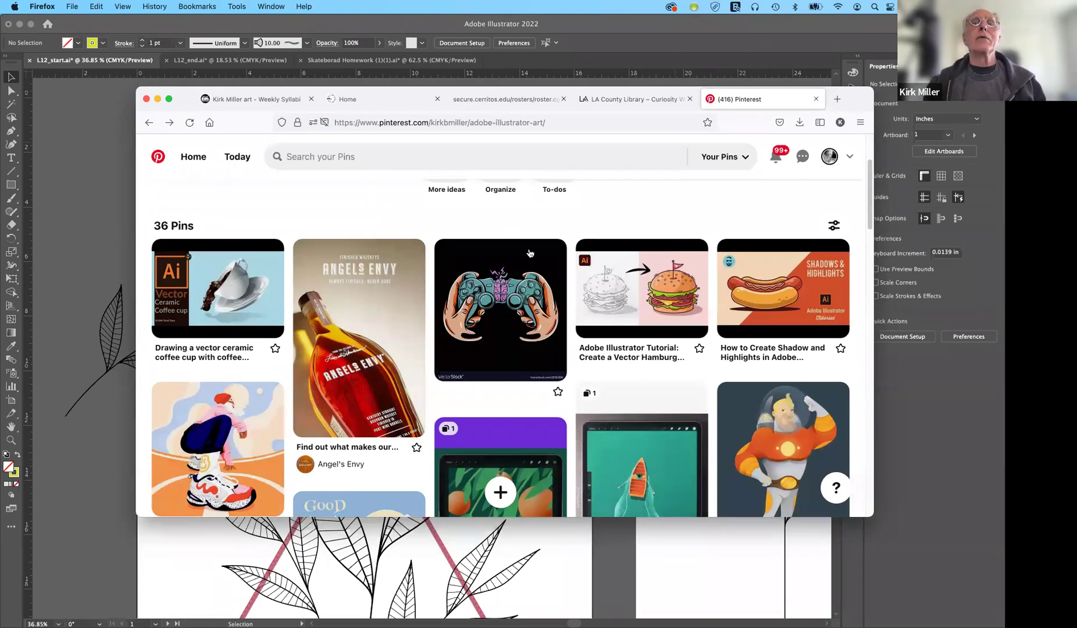
mouse_move(530, 252)
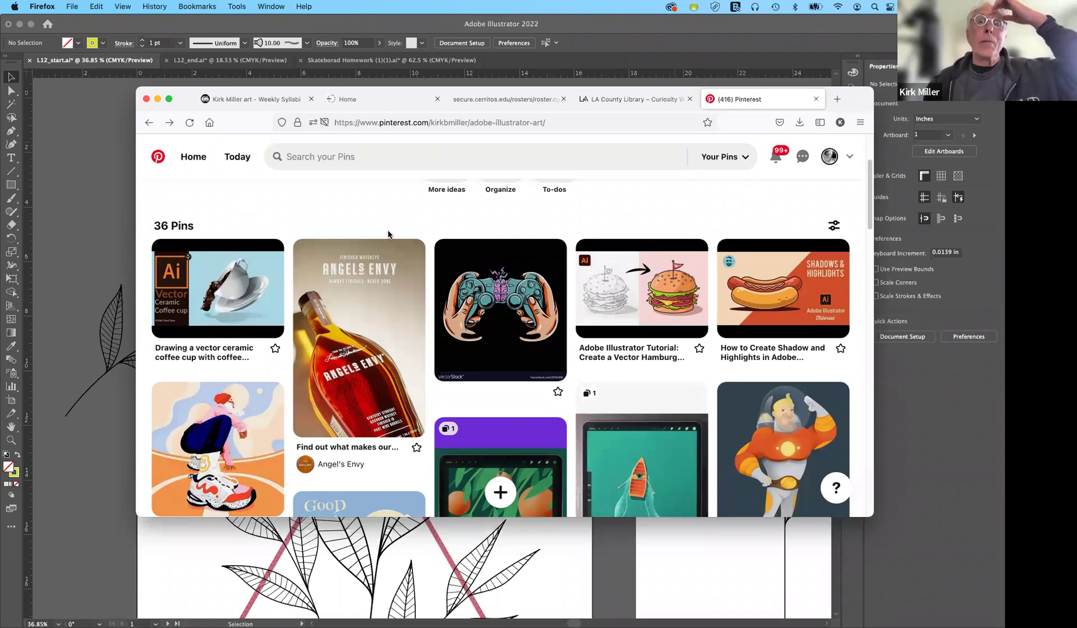
mouse_move(391, 266)
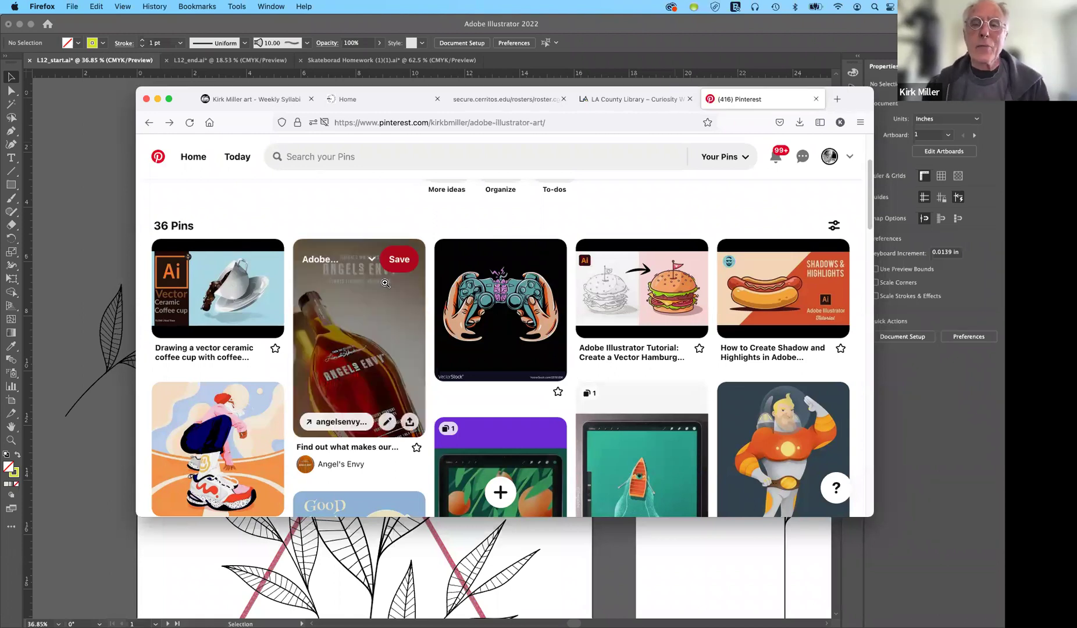
click(248, 289)
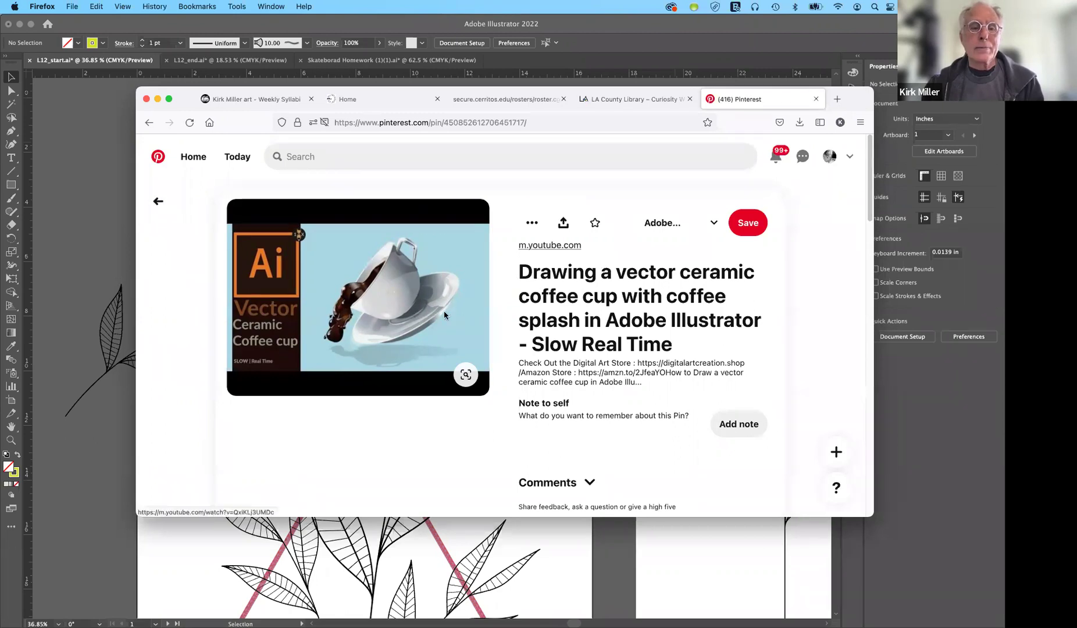
Leave the ceramic coffee cup pin and reopen the Adobe Illustrator Art board from the profile's saved boards.
mouse_move(465, 376)
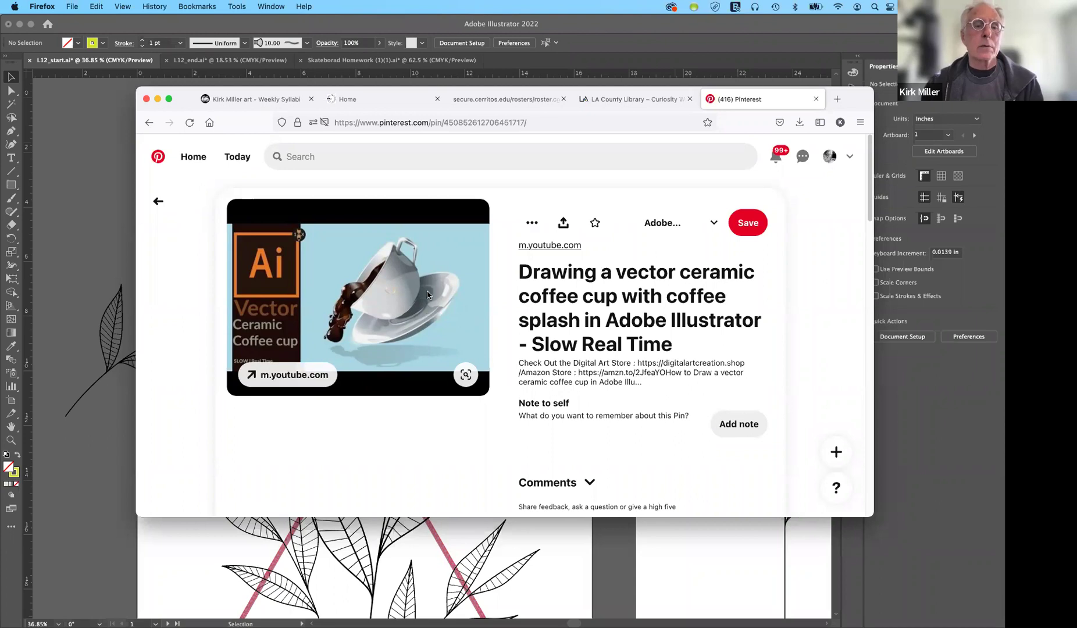
click(157, 202)
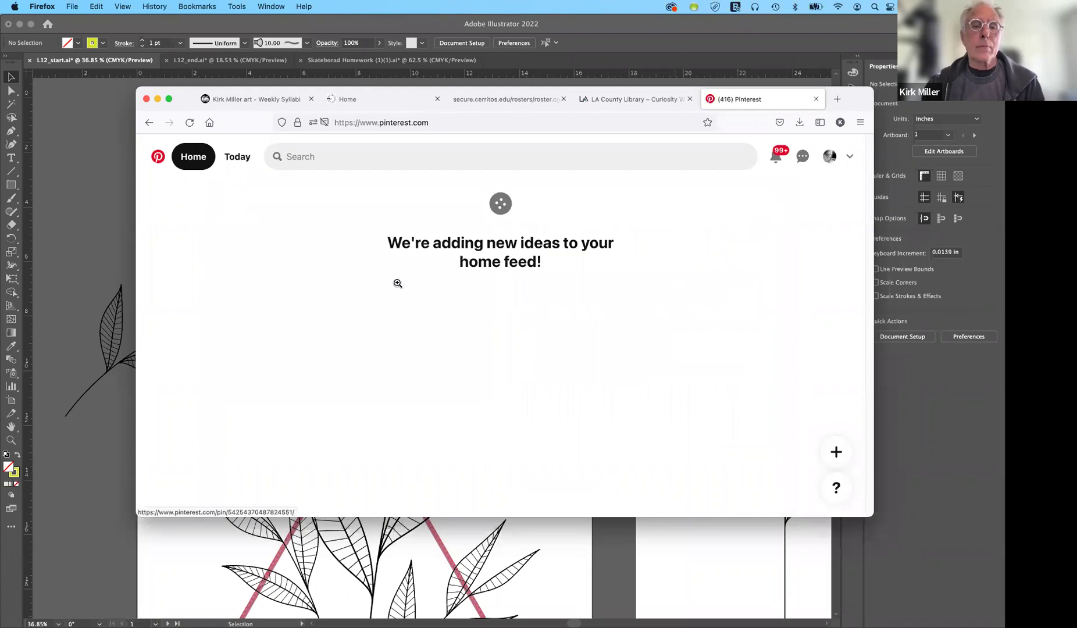
mouse_move(363, 282)
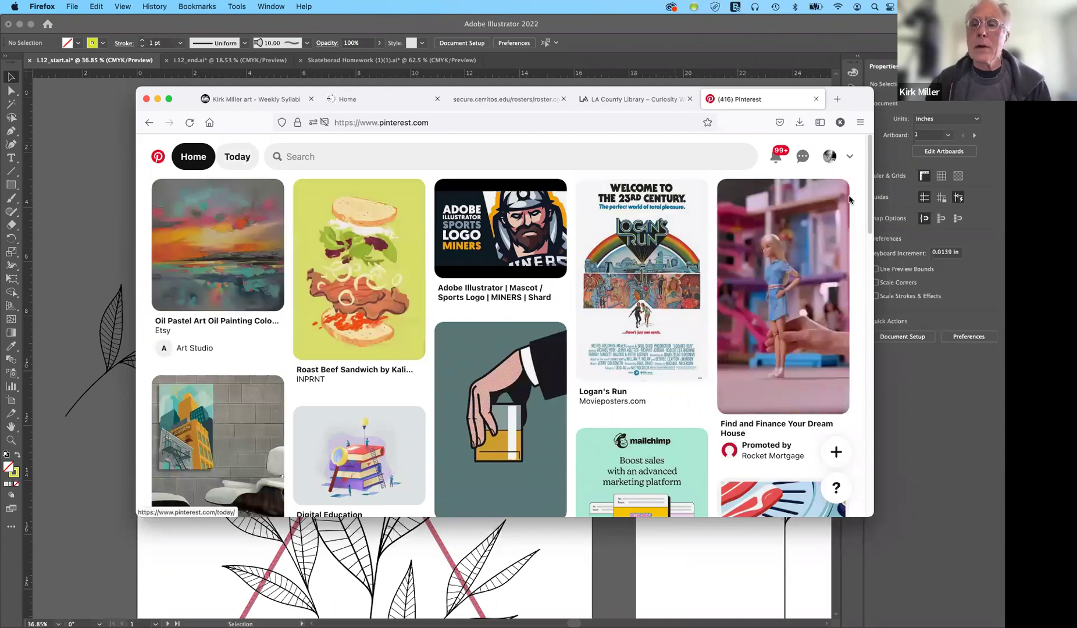
click(849, 159)
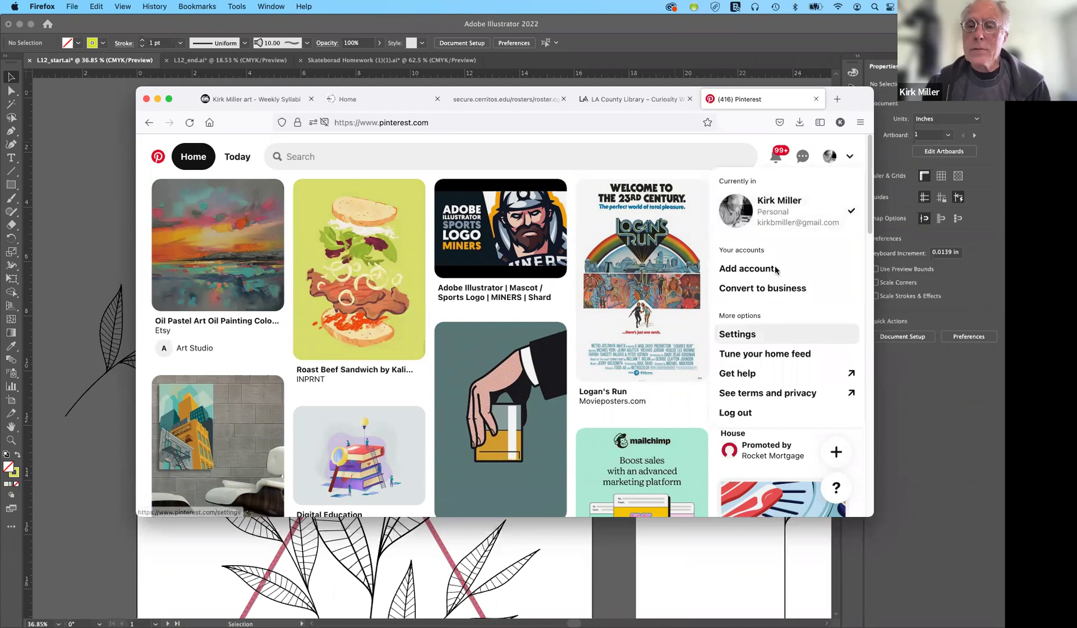
click(787, 209)
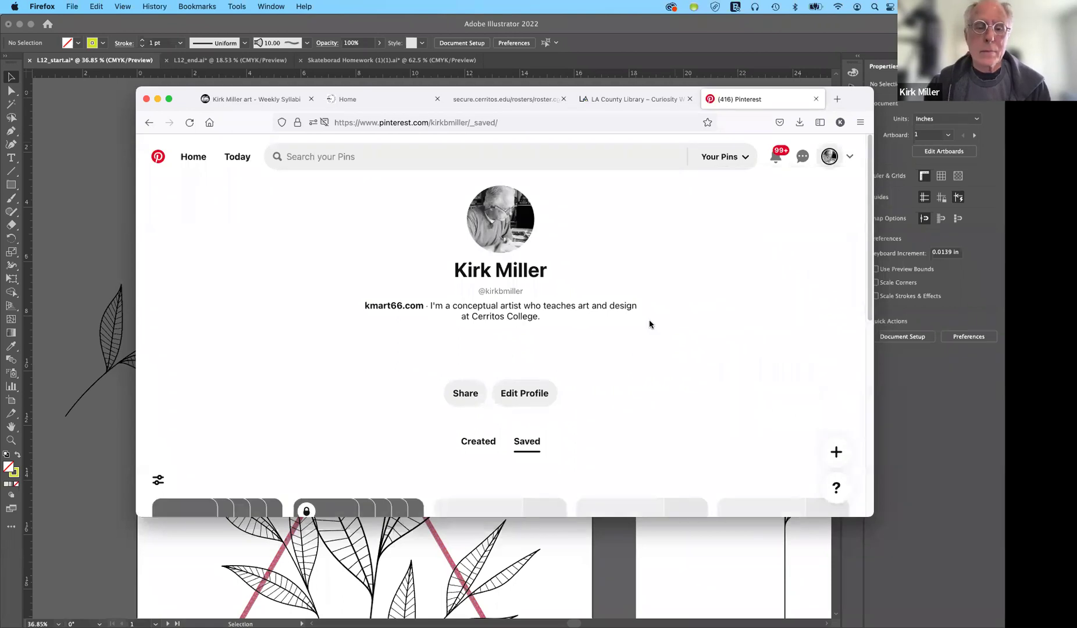
scroll(649, 319, down, 3)
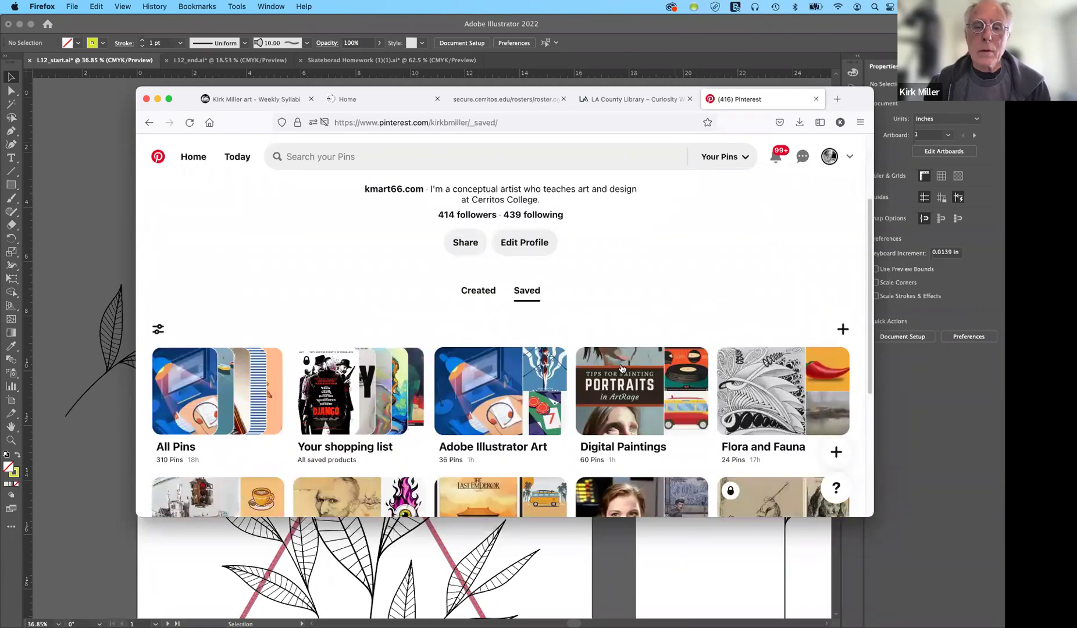
click(501, 384)
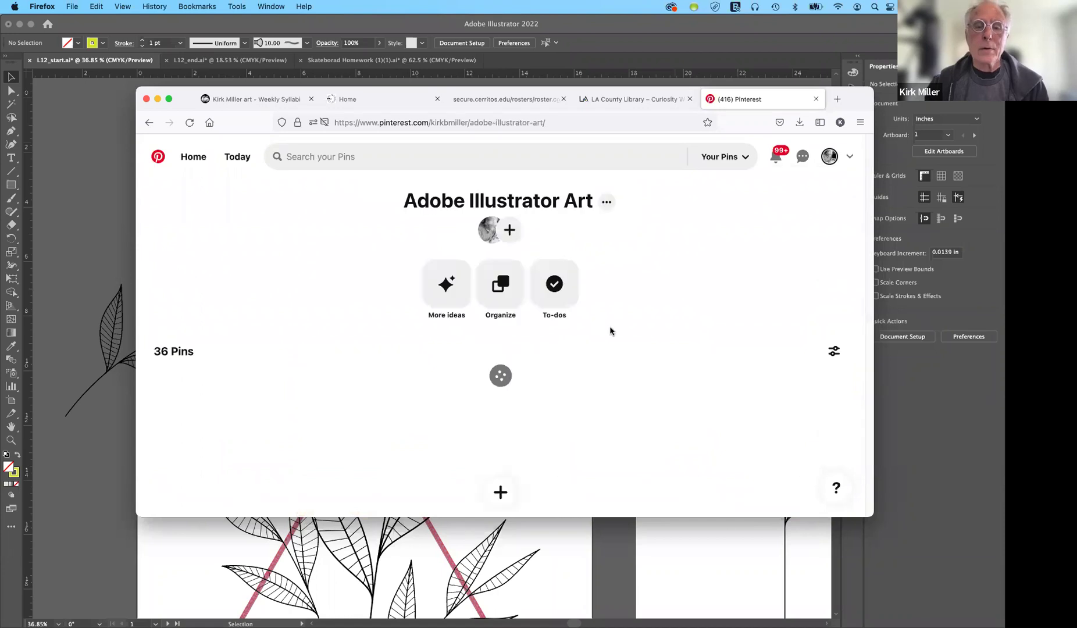
Open the Angel's Envy whiskey pin, examine the bottle and its lettering, and return to the board.
scroll(635, 330, down, 3)
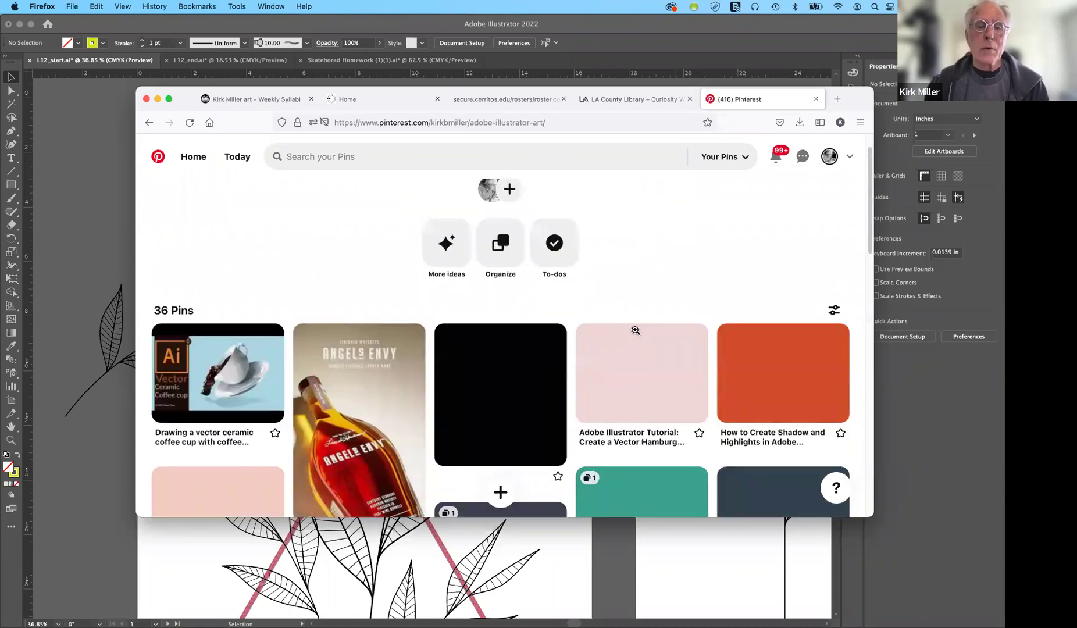
scroll(367, 289, down, 3)
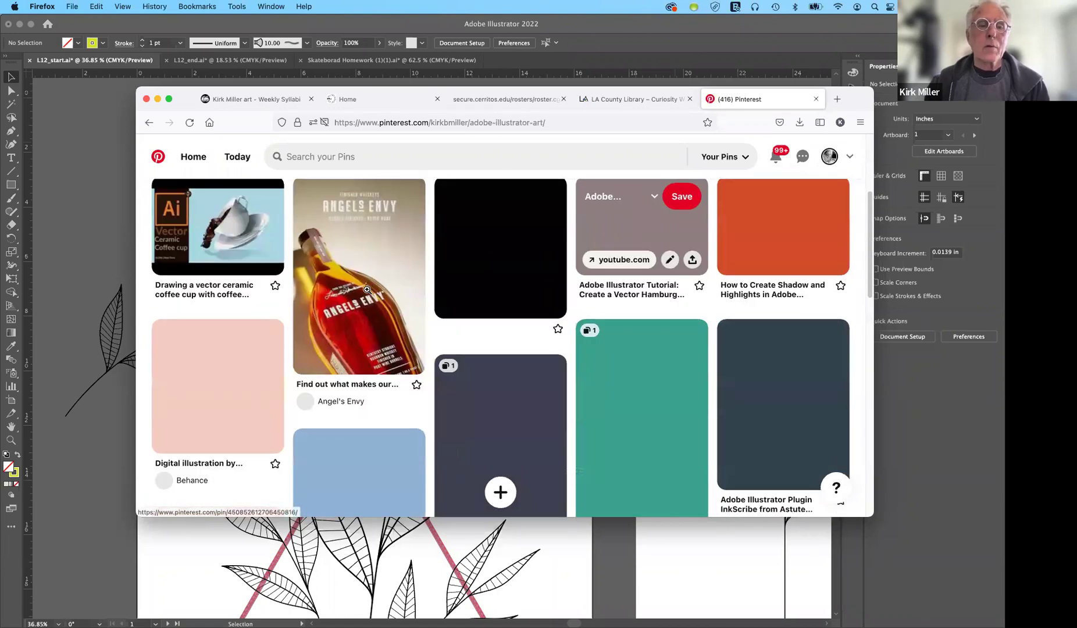
click(366, 289)
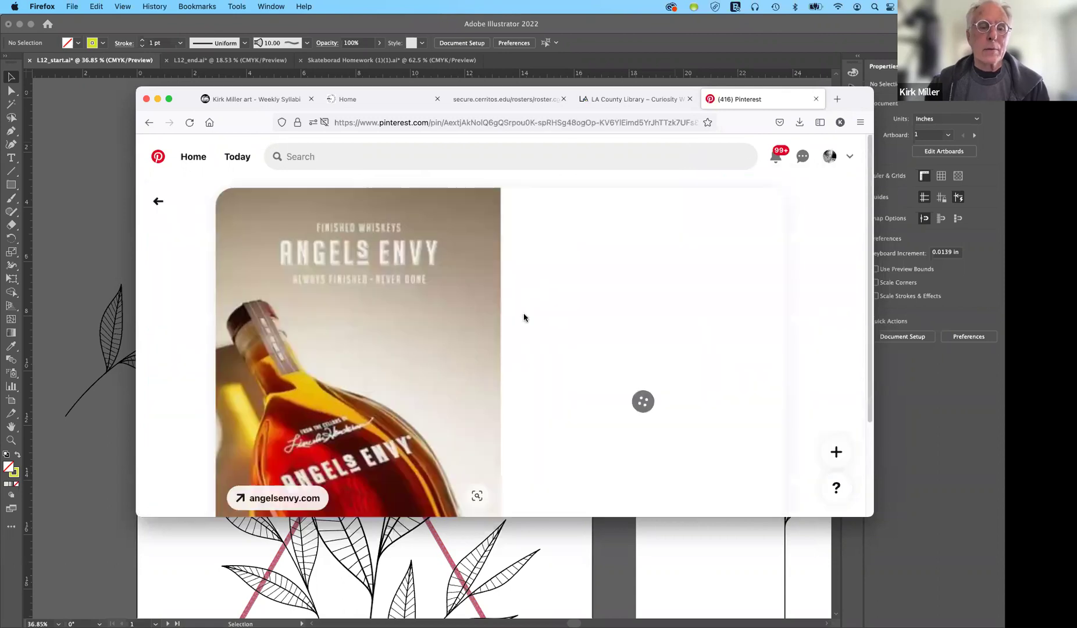
scroll(527, 318, down, 3)
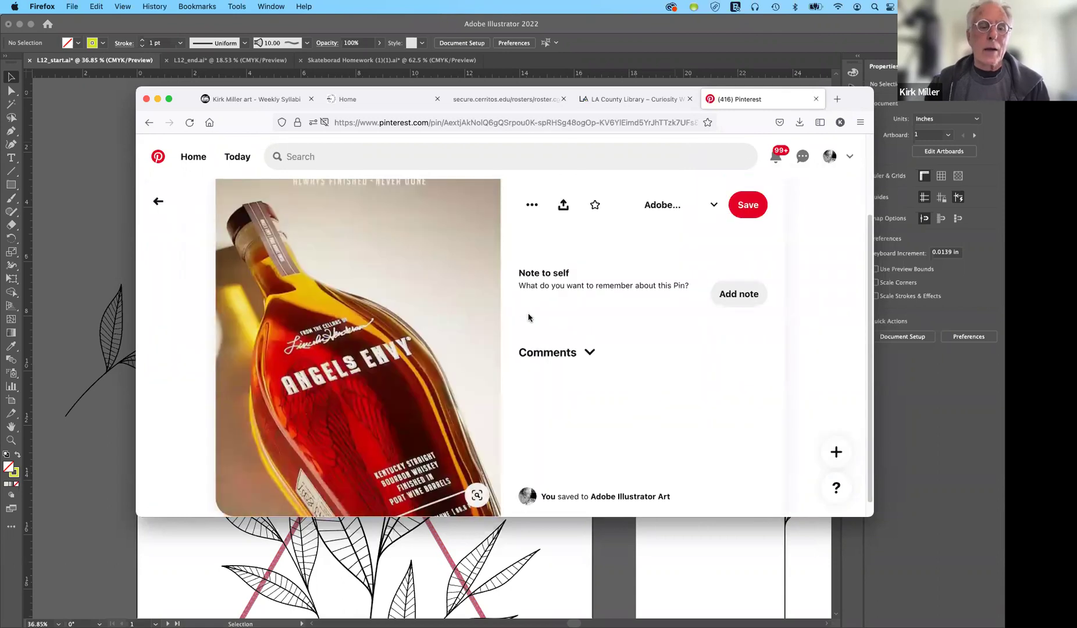
scroll(512, 316, down, 2)
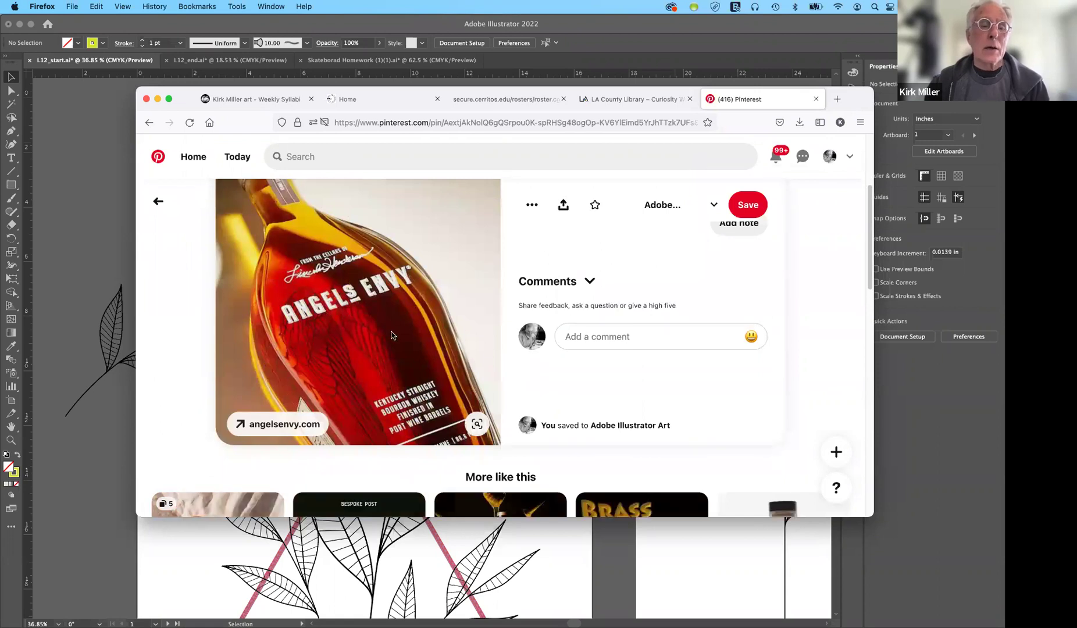
scroll(368, 343, up, 1)
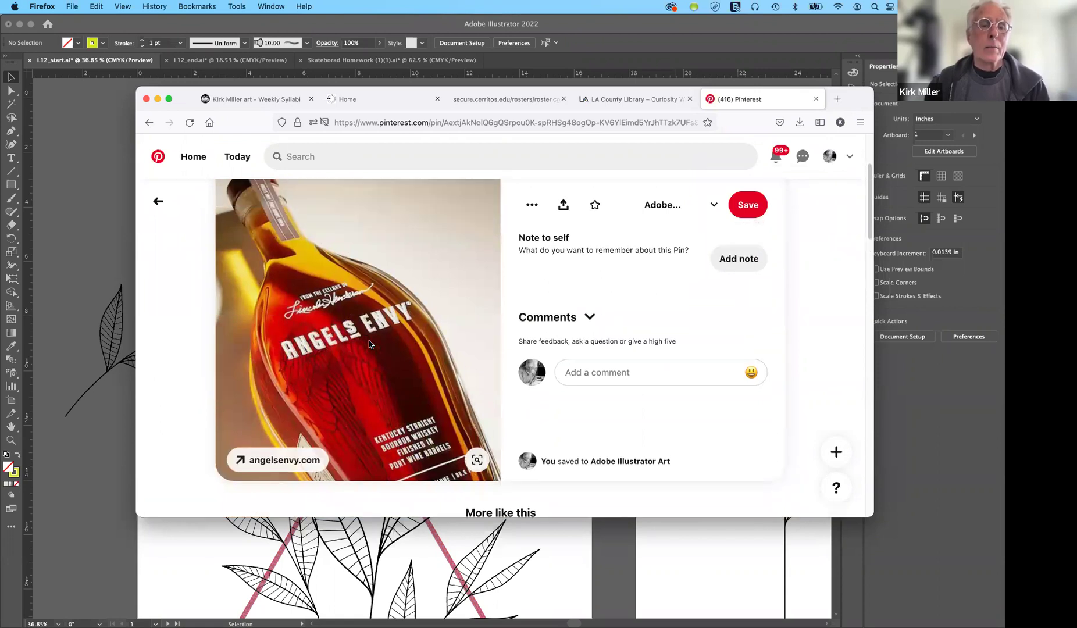
scroll(371, 343, up, 1)
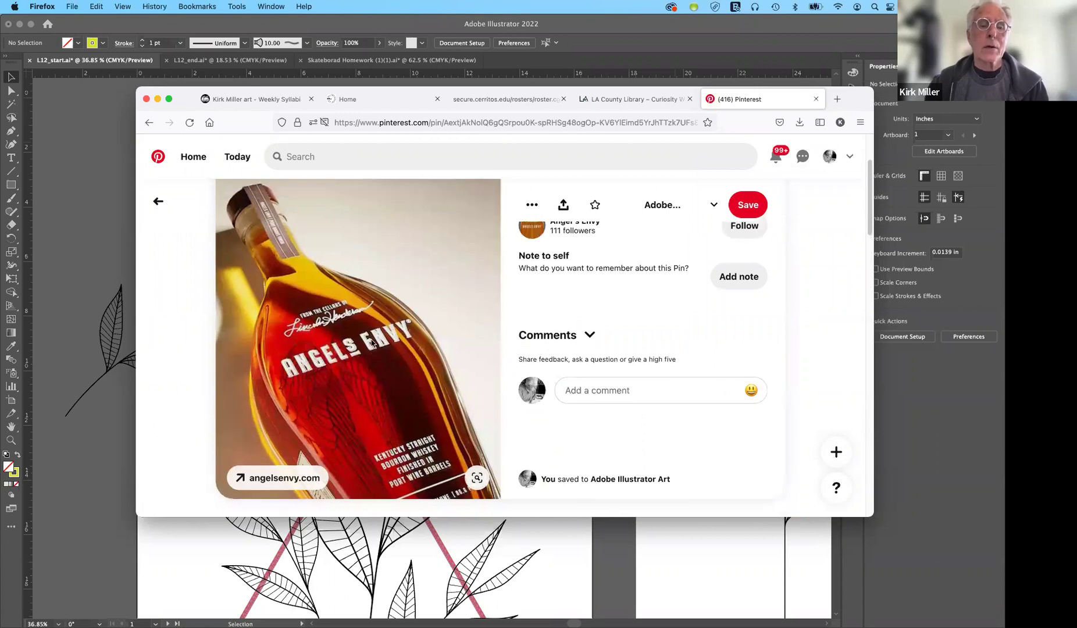
scroll(371, 343, up, 1)
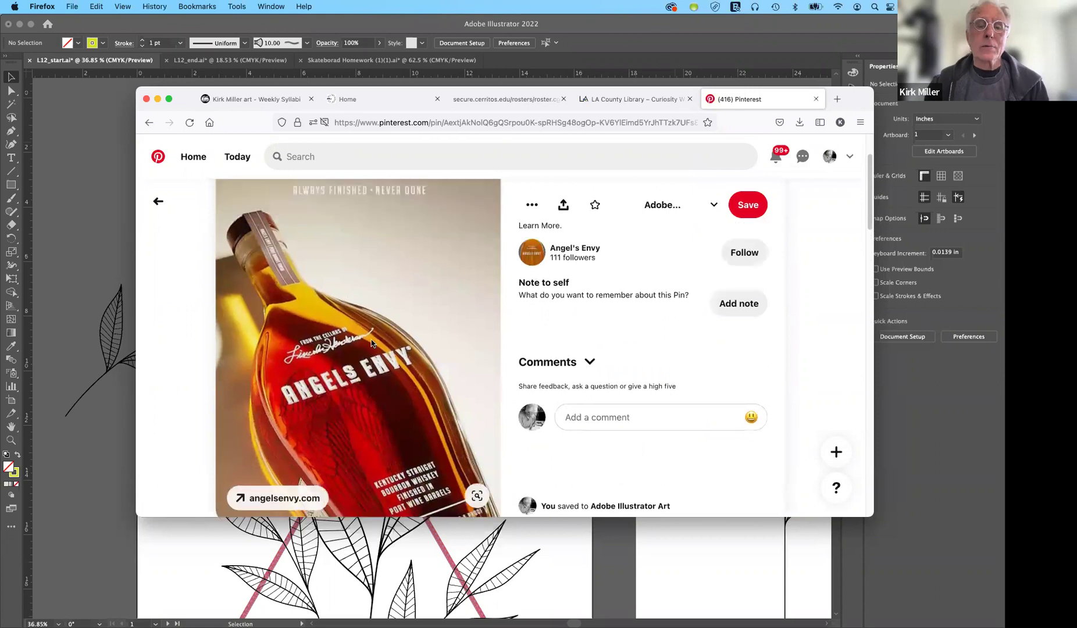
scroll(371, 343, up, 1)
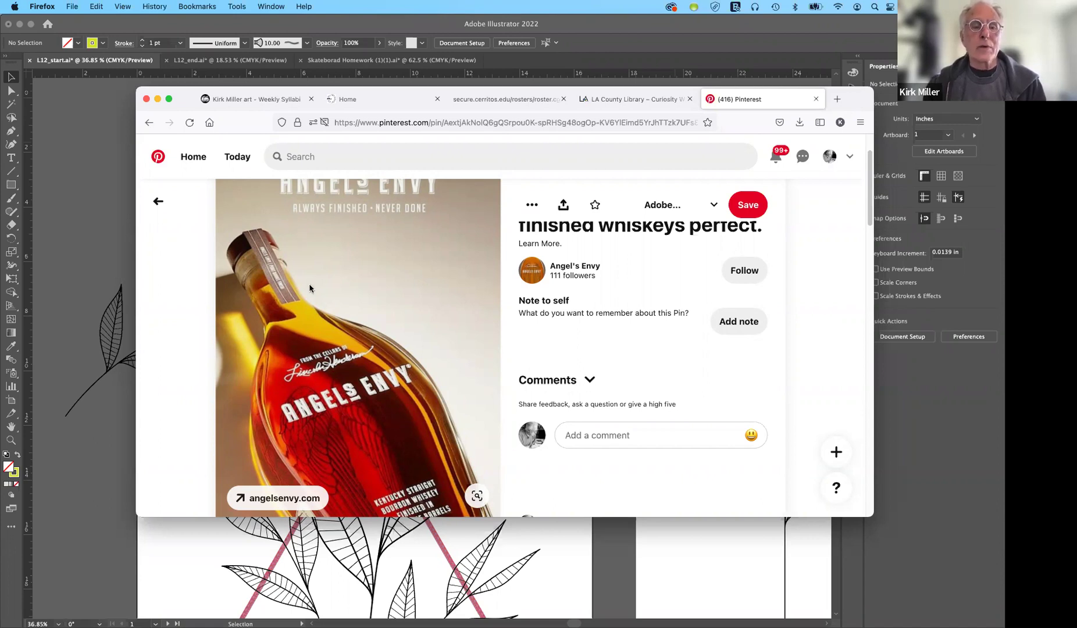
scroll(331, 317, up, 3)
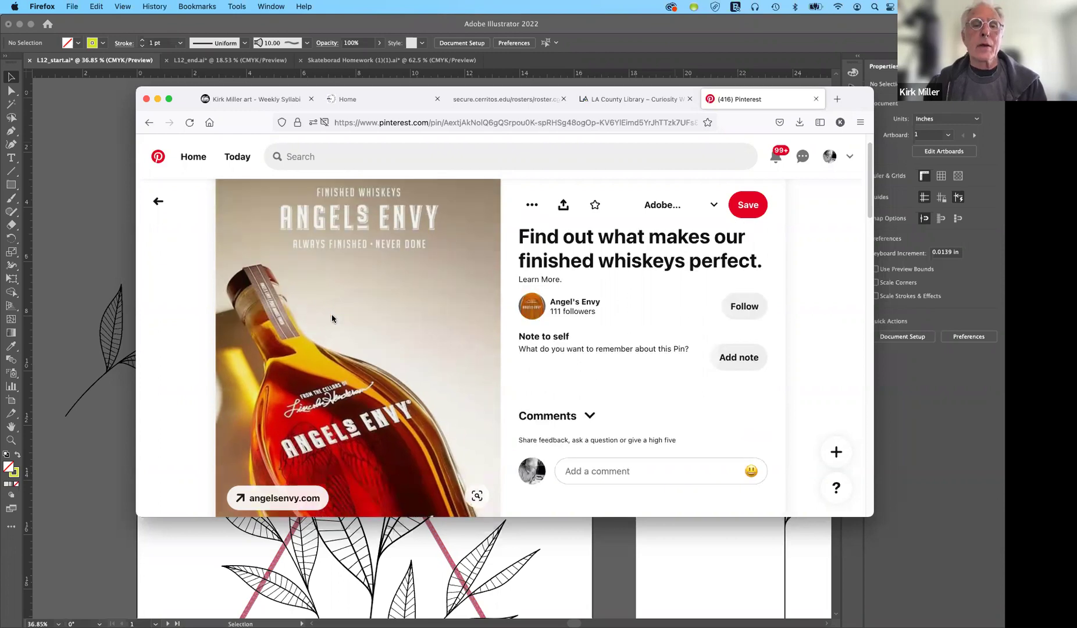
click(172, 207)
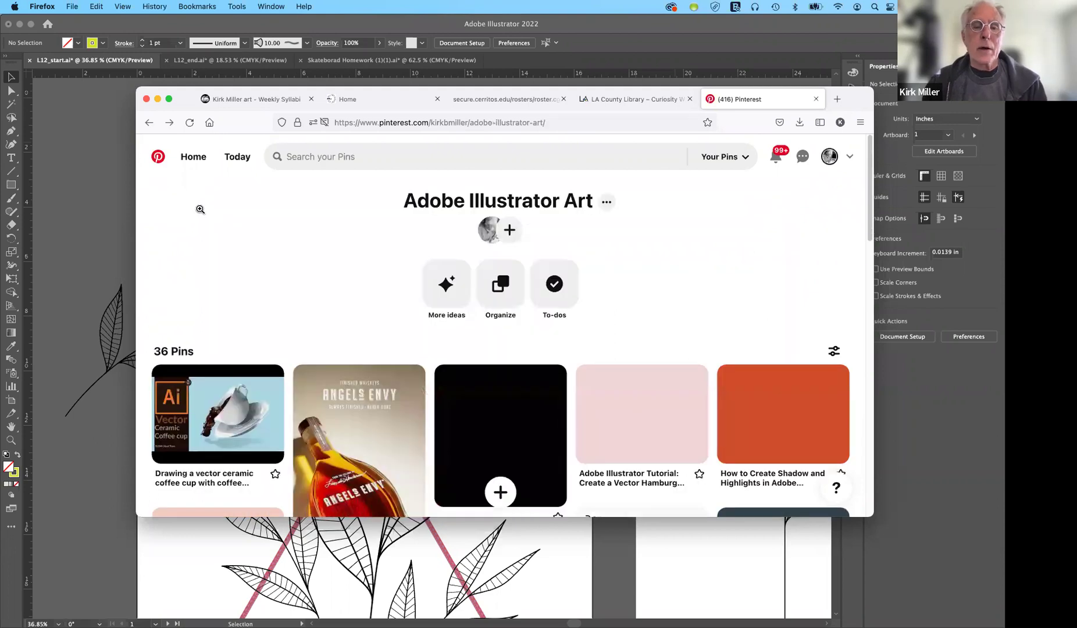
View the VectorStock pin of two hands holding a game controller, and return to the board.
scroll(477, 323, down, 3)
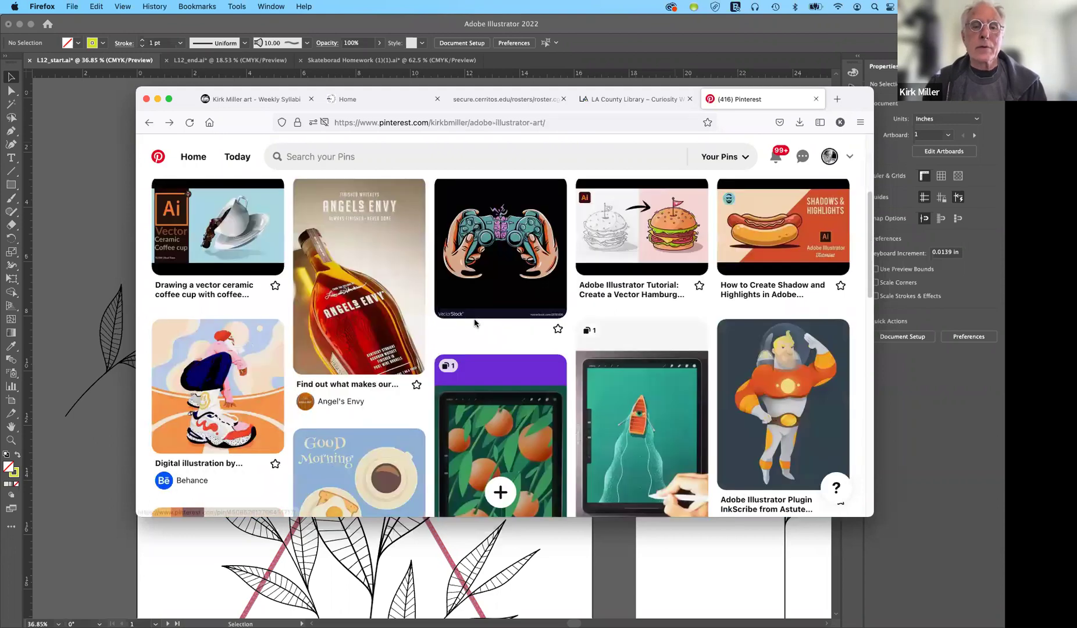
click(503, 235)
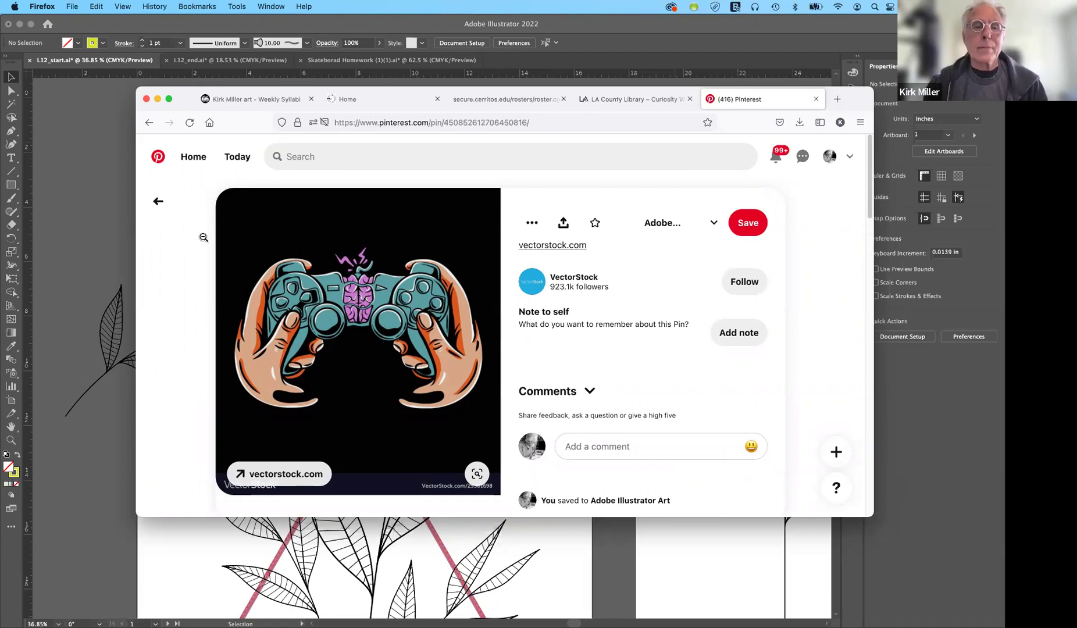
click(157, 203)
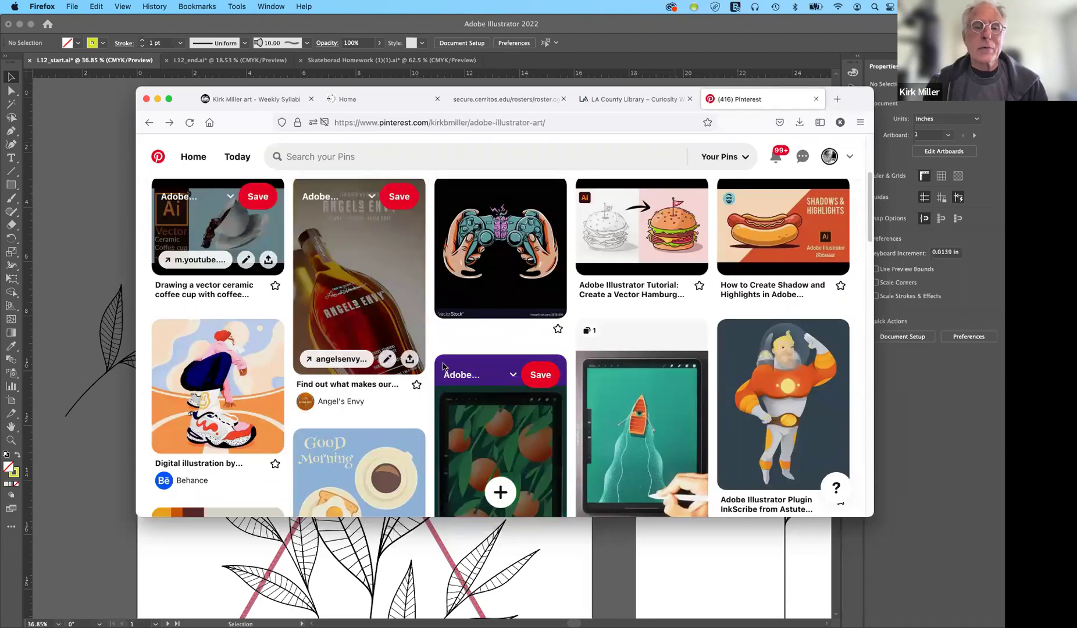
View the pink perfume bottle pin titled Illustrator Tutorials: 33 New Vector Tuts, and return to the board.
scroll(443, 365, down, 5)
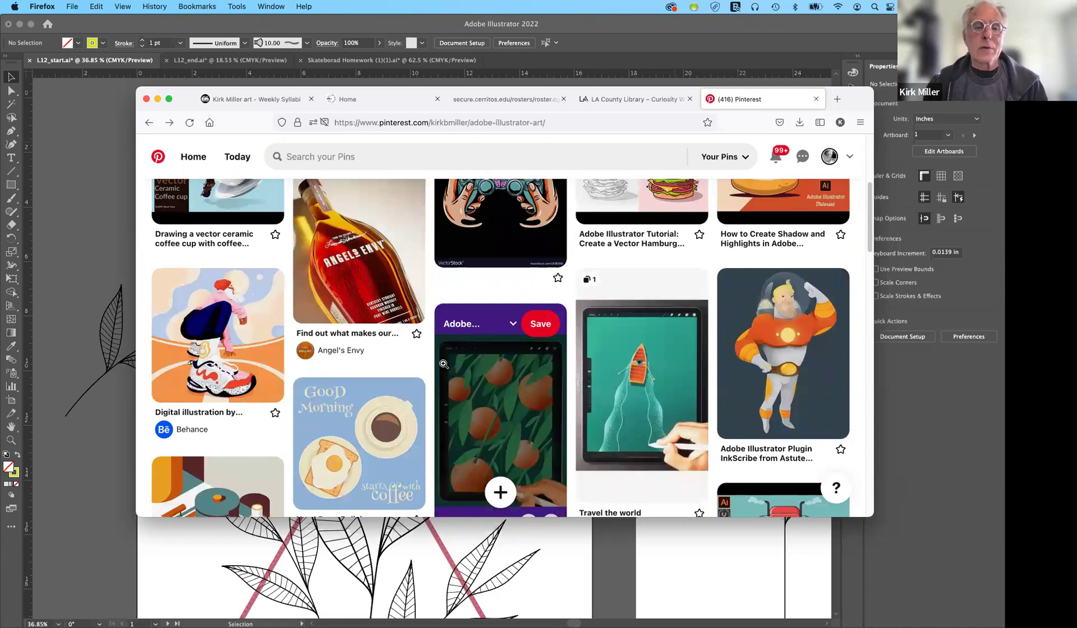
scroll(443, 363, down, 4)
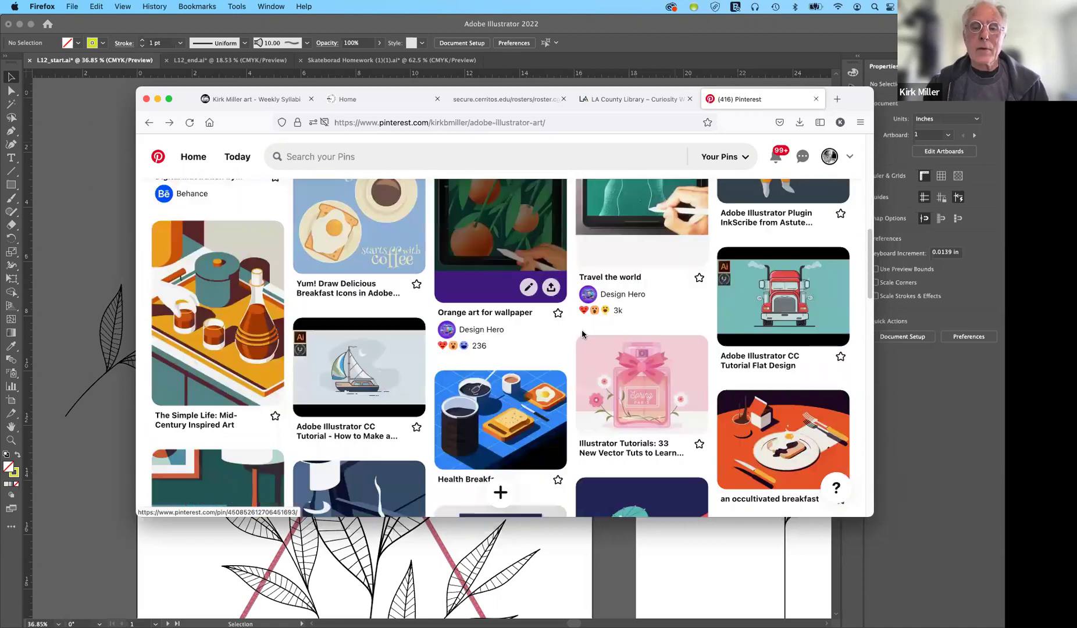
click(645, 391)
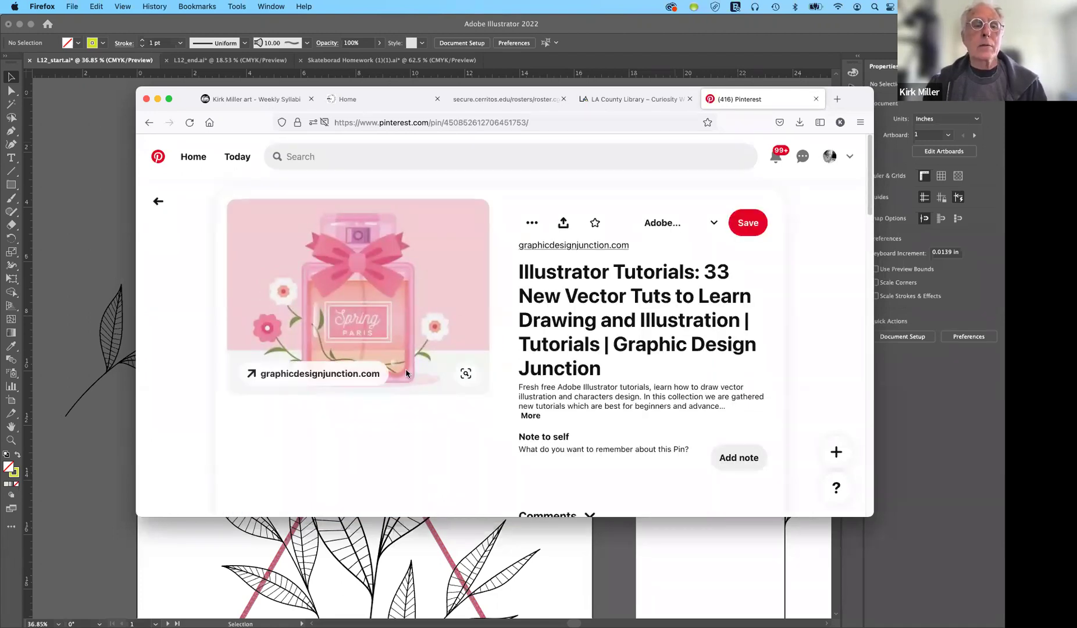
click(155, 202)
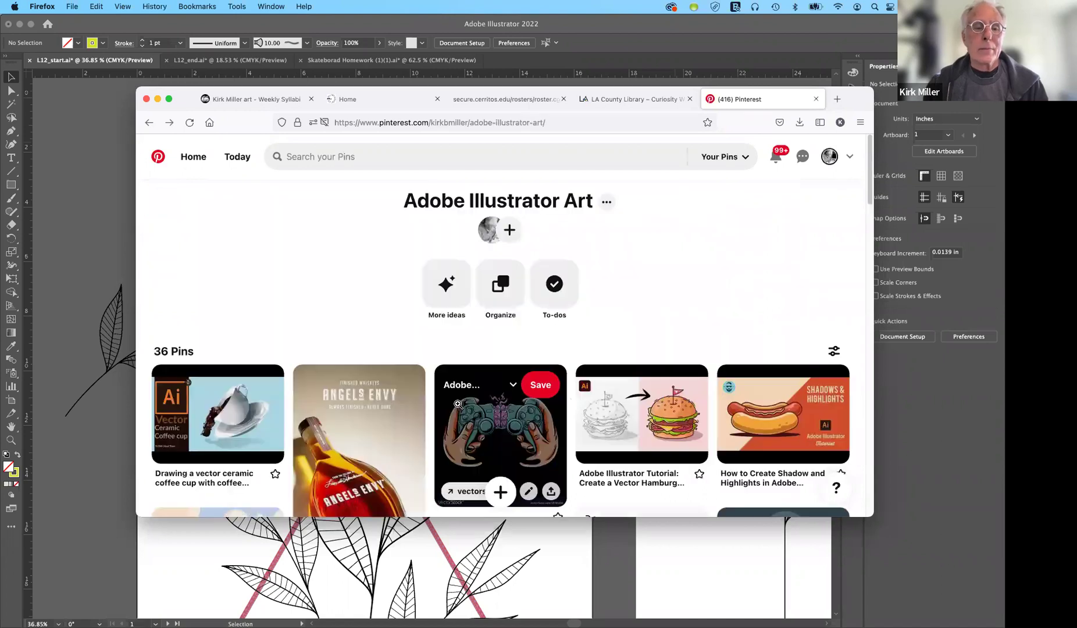
Look through the flat vector illustrations in the rest of the Adobe Illustrator Art board.
scroll(458, 404, down, 10)
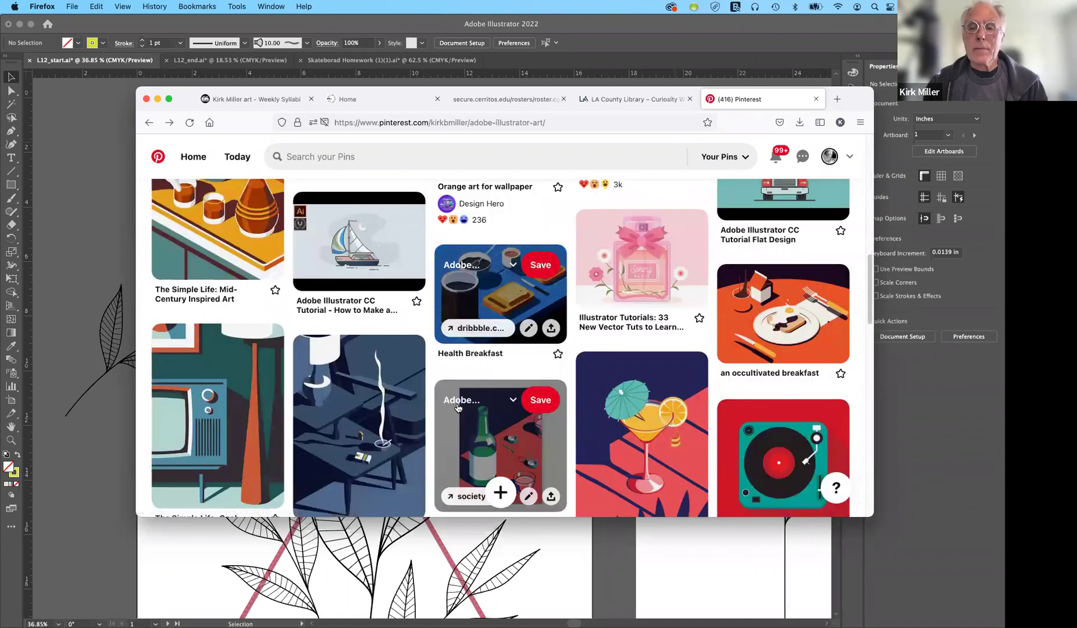
scroll(458, 405, up, 2)
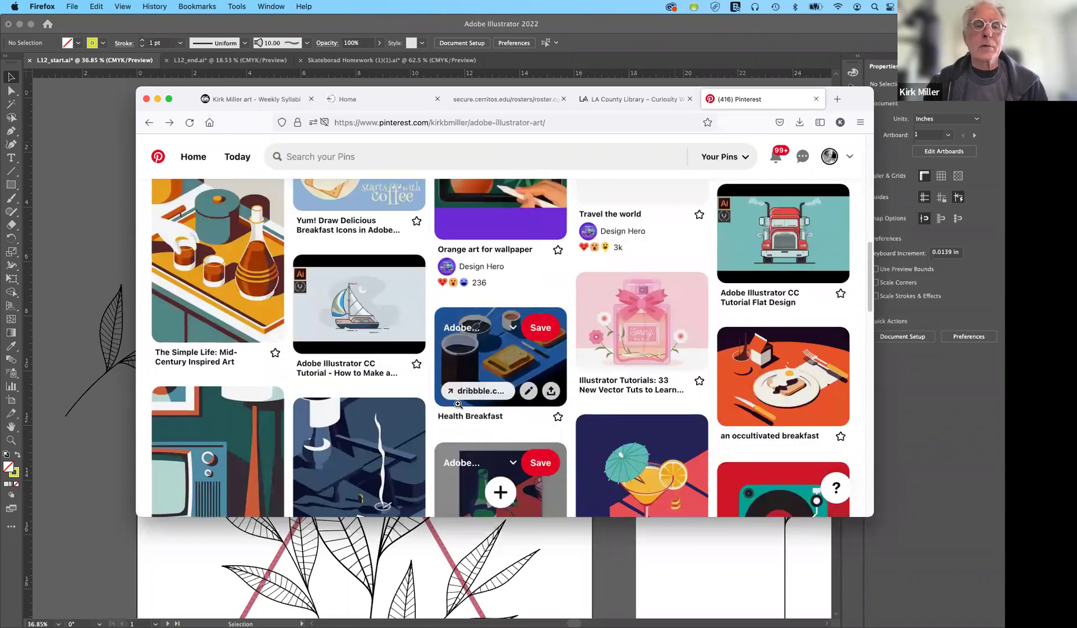
scroll(459, 404, up, 2)
scroll(458, 404, up, 7)
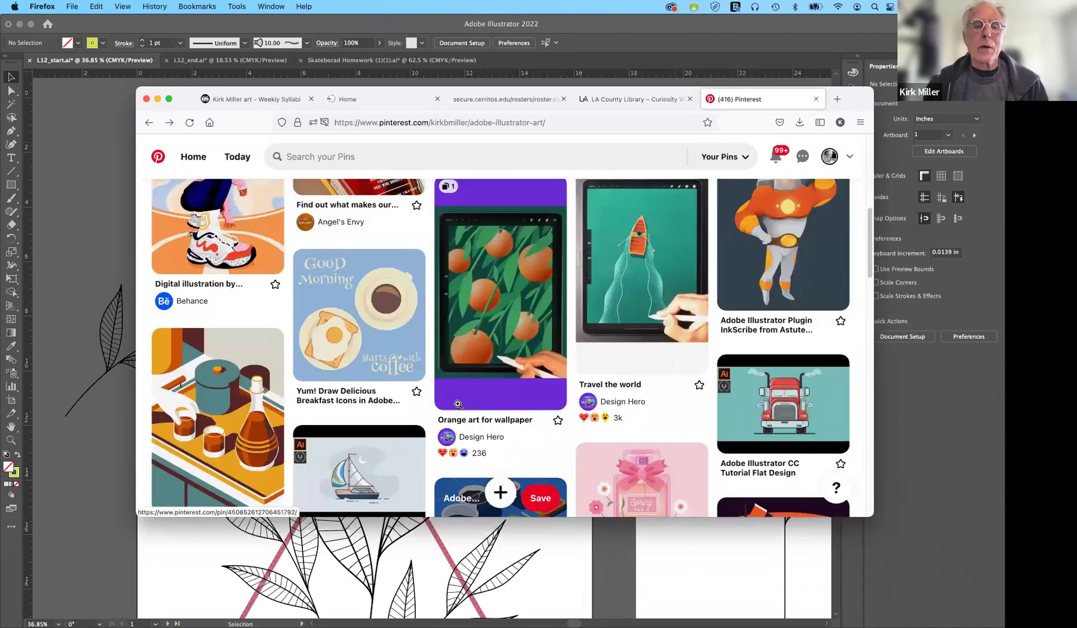
scroll(458, 404, up, 2)
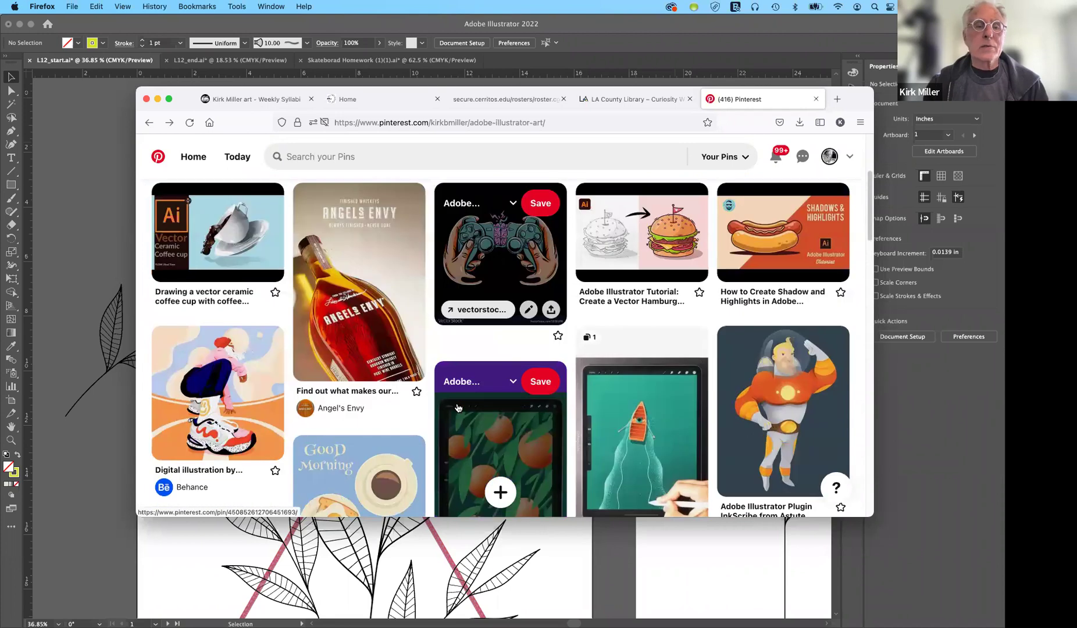
scroll(458, 404, down, 20)
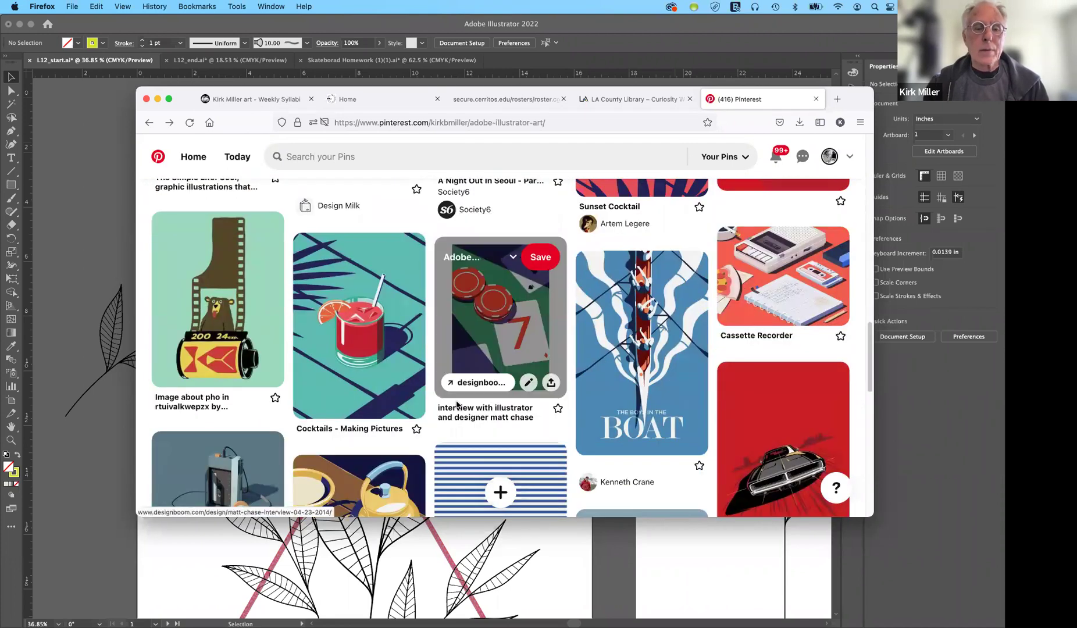
scroll(457, 405, down, 6)
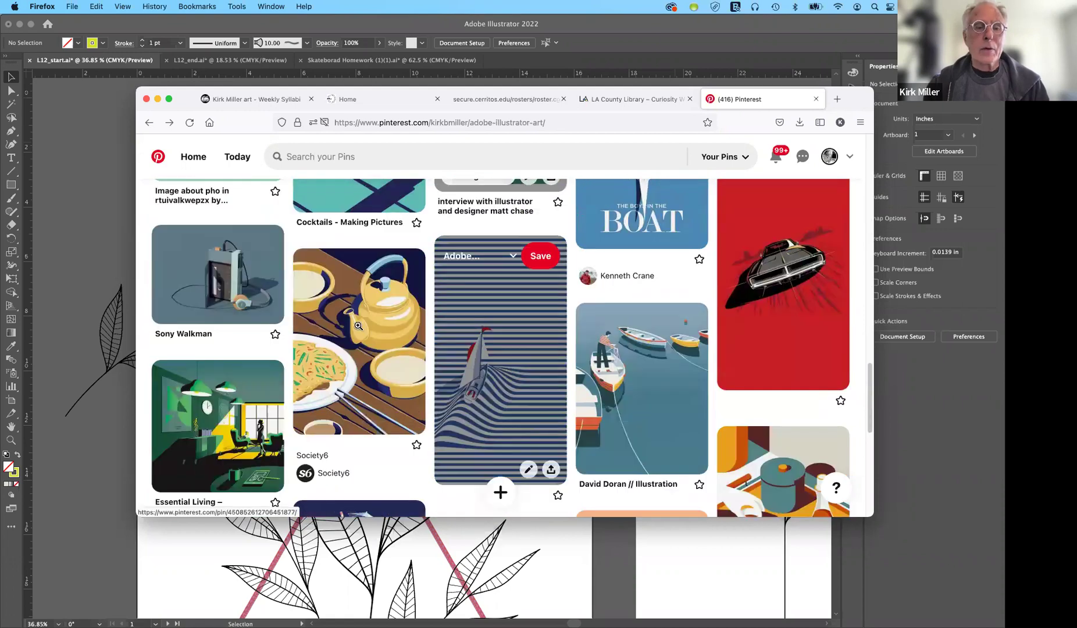
View the Society6 yellow teapot pin and the Sony Walkman pin, returning to the board after each.
click(359, 326)
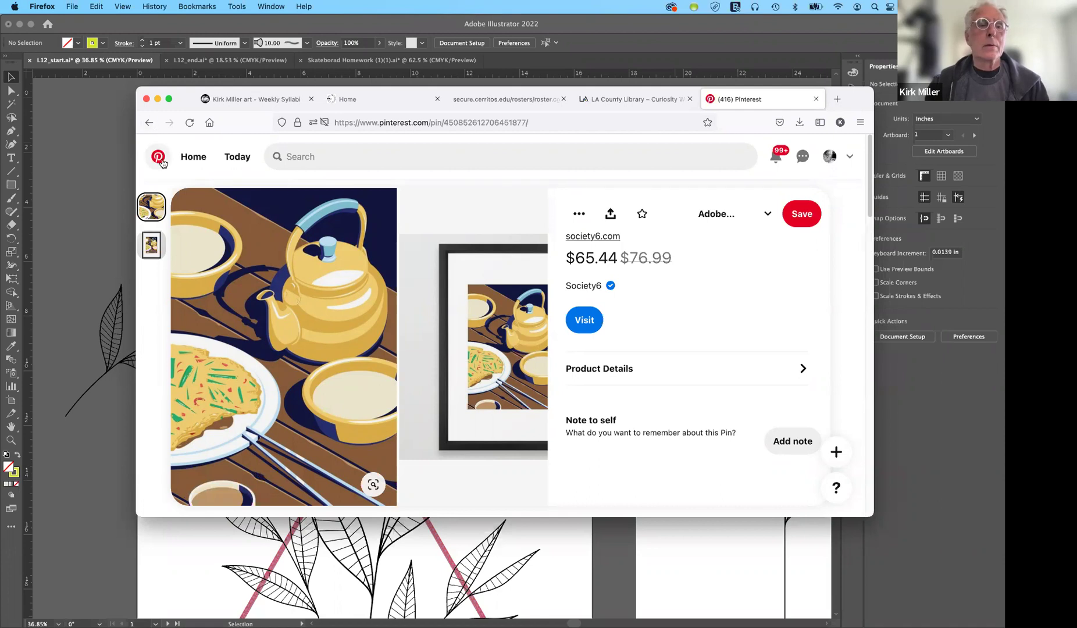
key(super+Left)
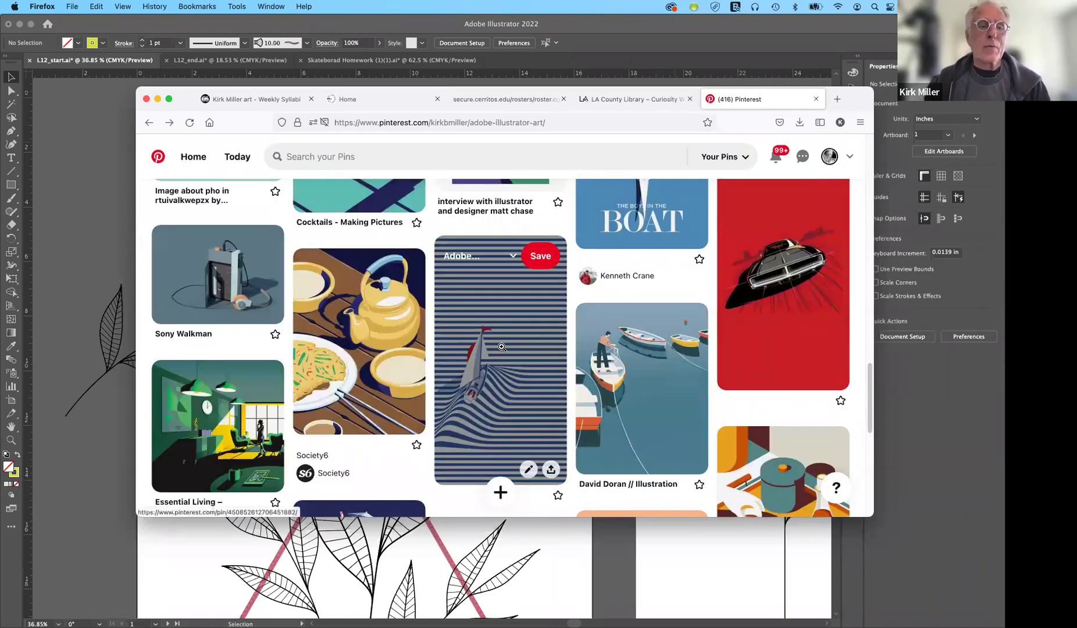
click(223, 278)
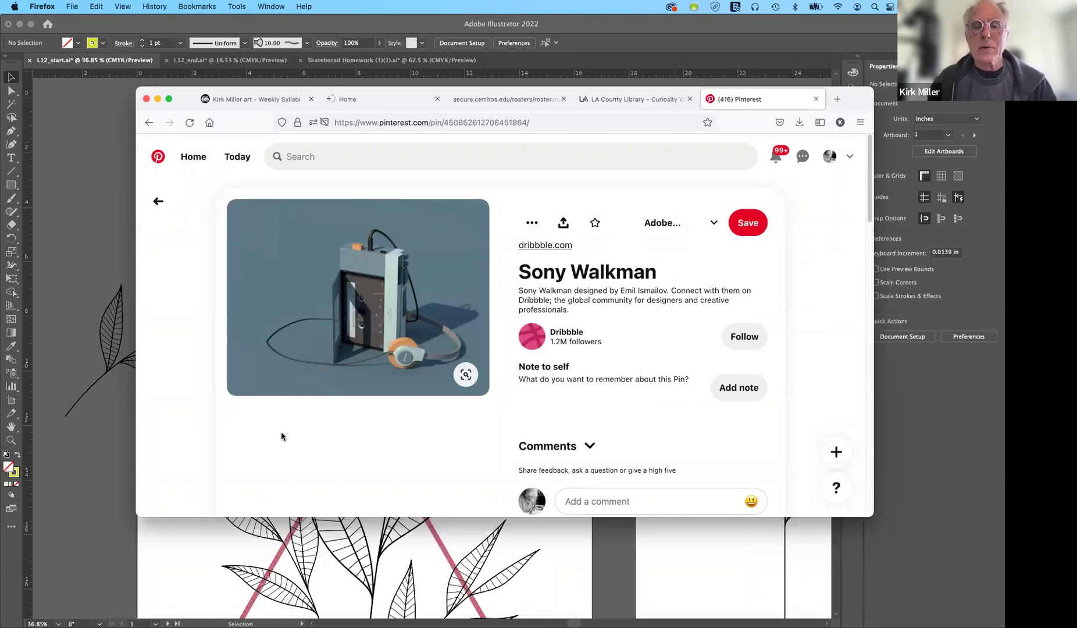
click(827, 368)
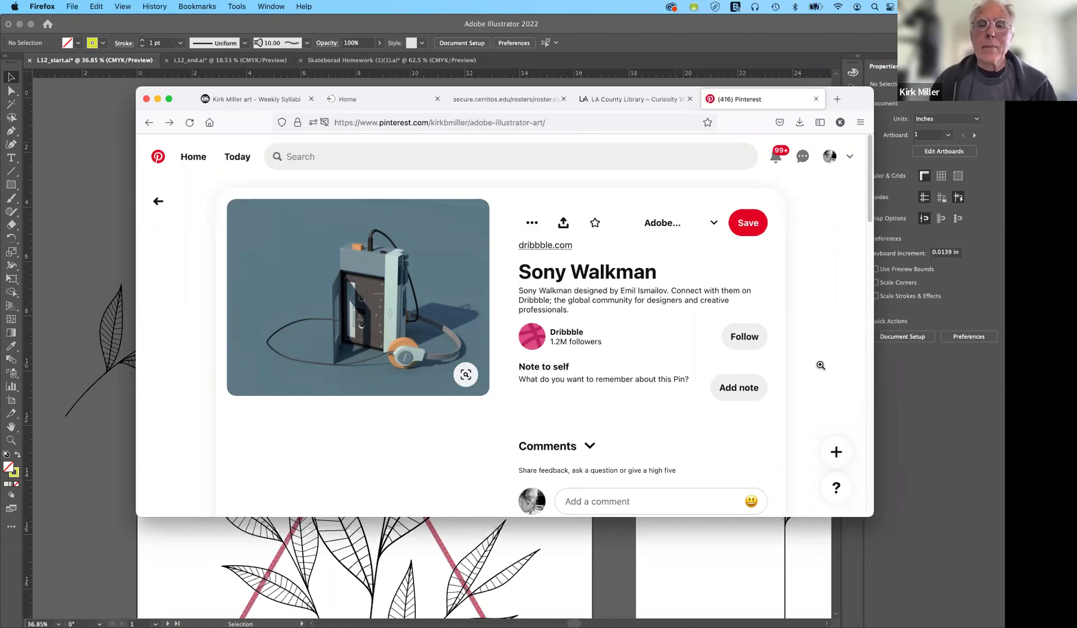
Return to the board, view the reddit.com pin of the black car on red, and return to the board.
click(160, 201)
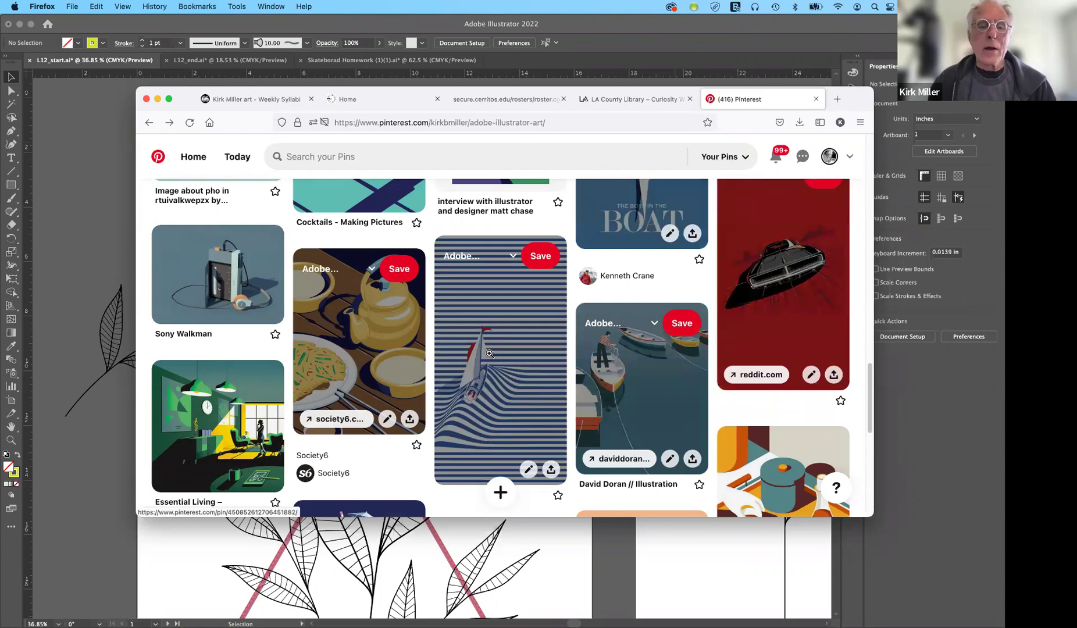
click(790, 272)
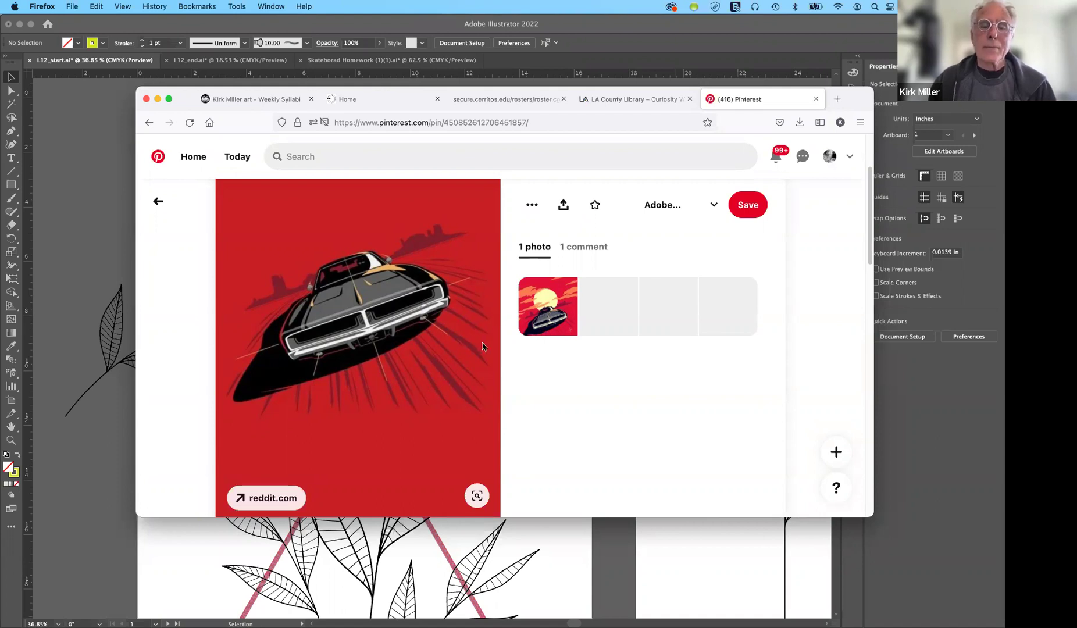
click(159, 202)
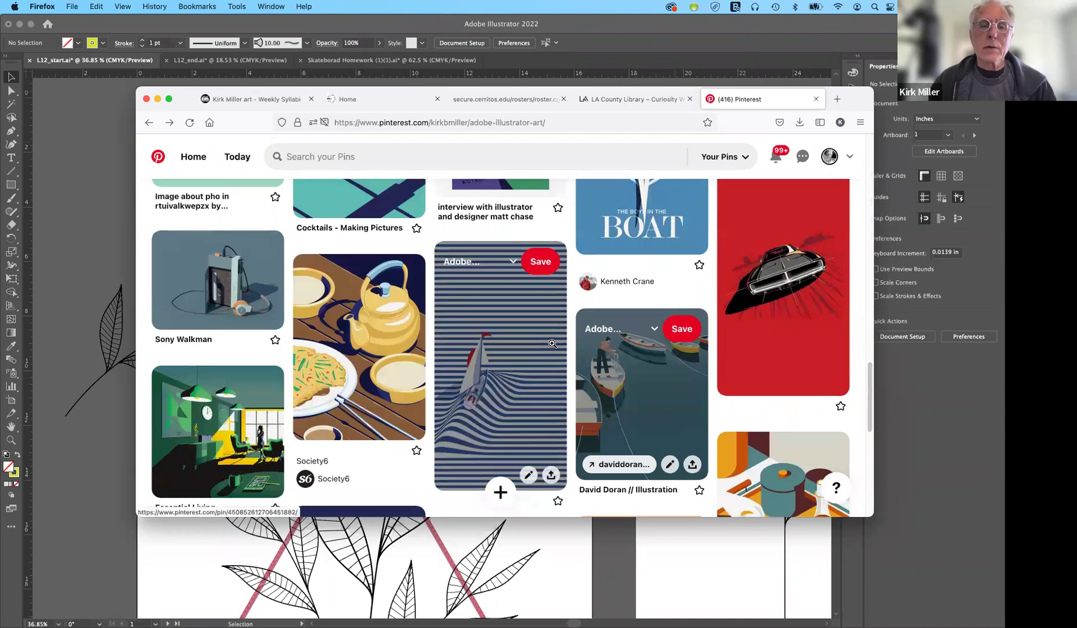
Examine the pin of the sailboat distorting blue and white stripes, and return to the board.
scroll(551, 344, up, 2)
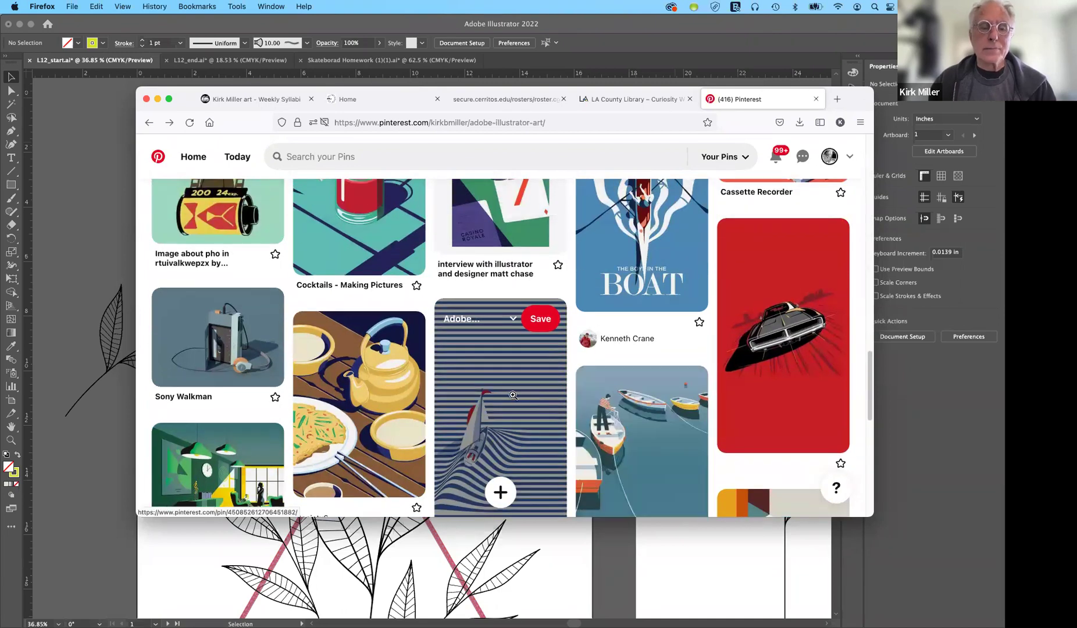
click(512, 395)
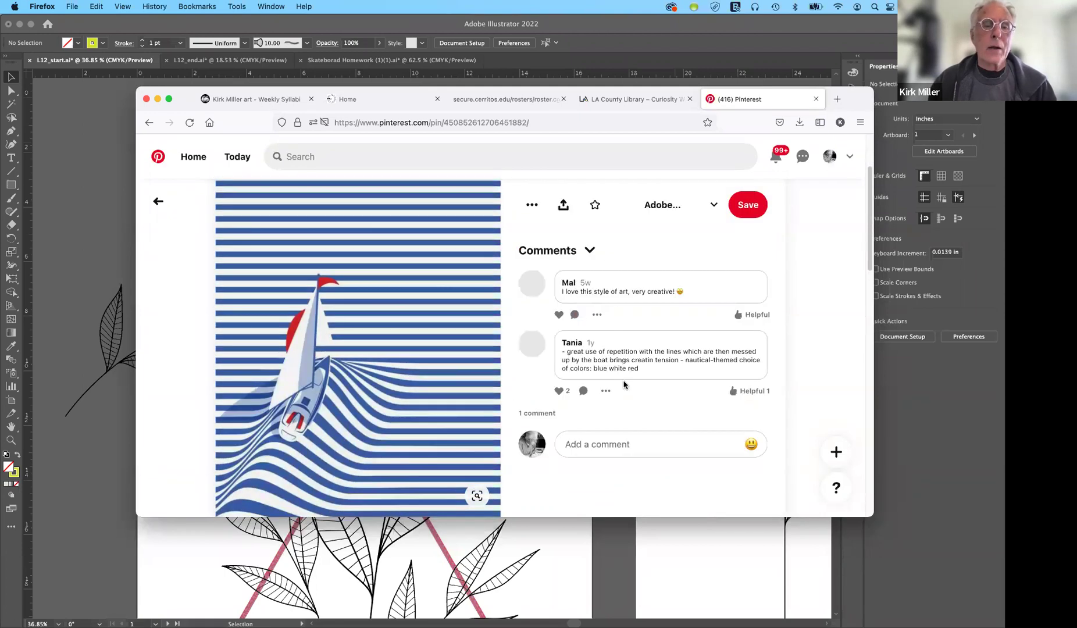
scroll(607, 379, up, 1)
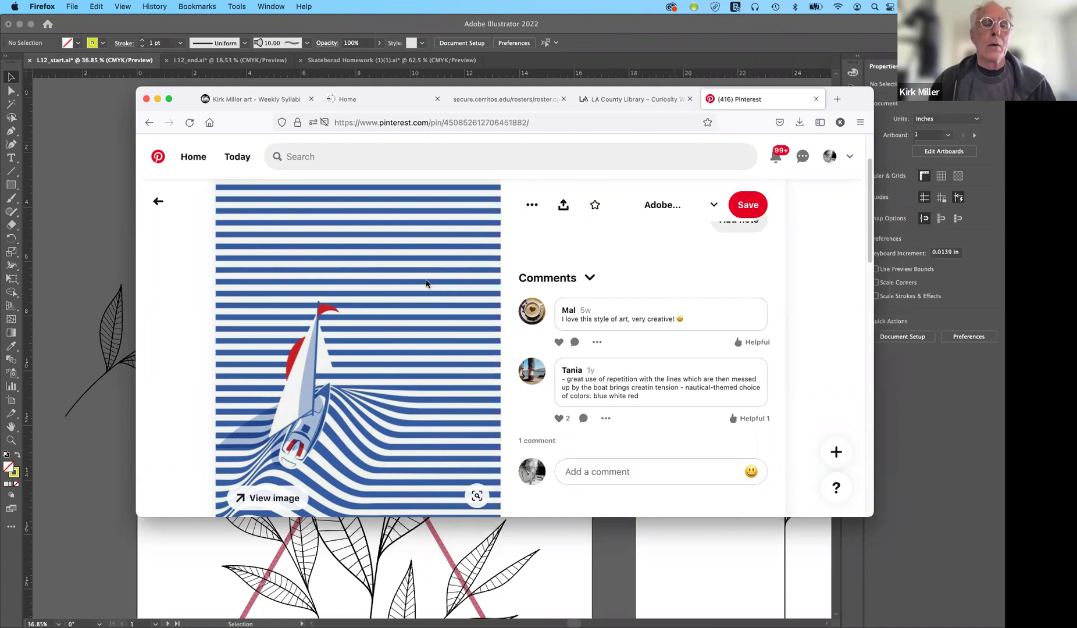
scroll(467, 361, down, 1)
scroll(467, 362, down, 2)
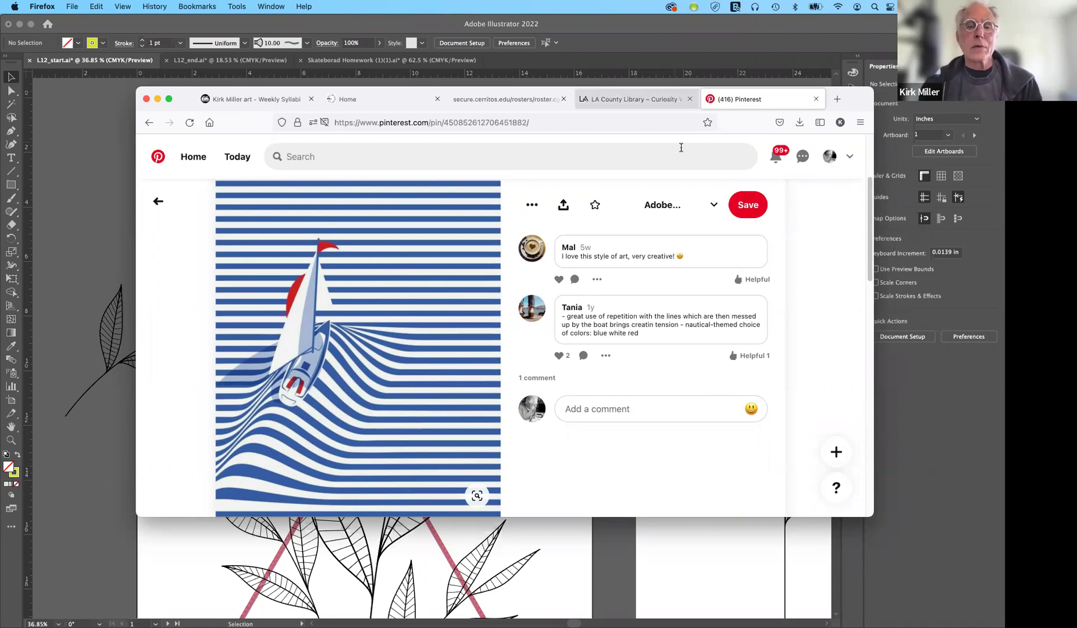
mouse_move(449, 315)
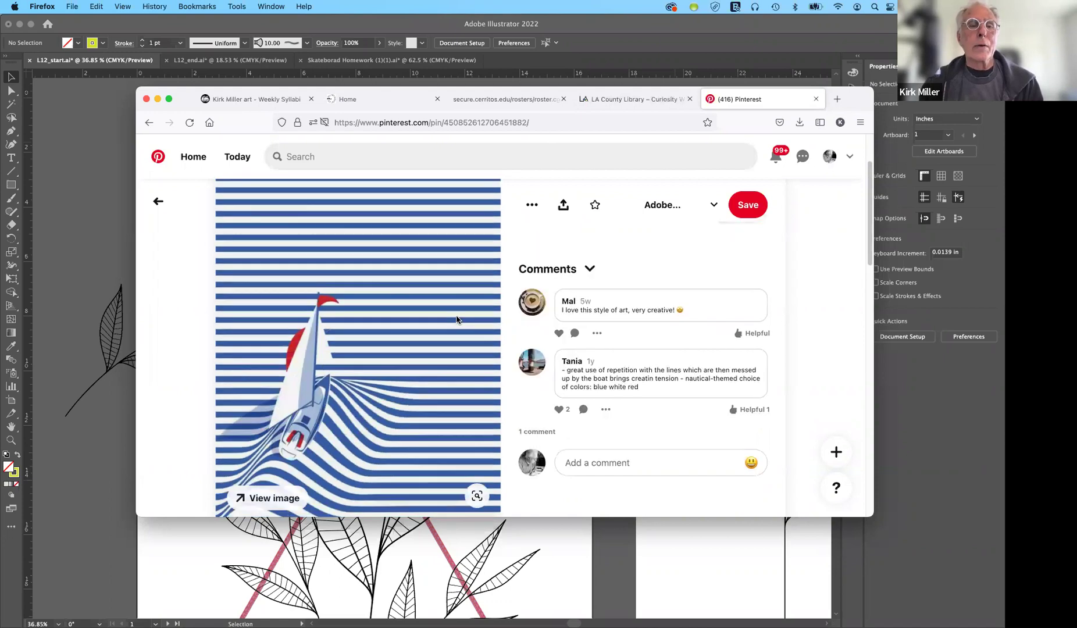
scroll(451, 311, up, 3)
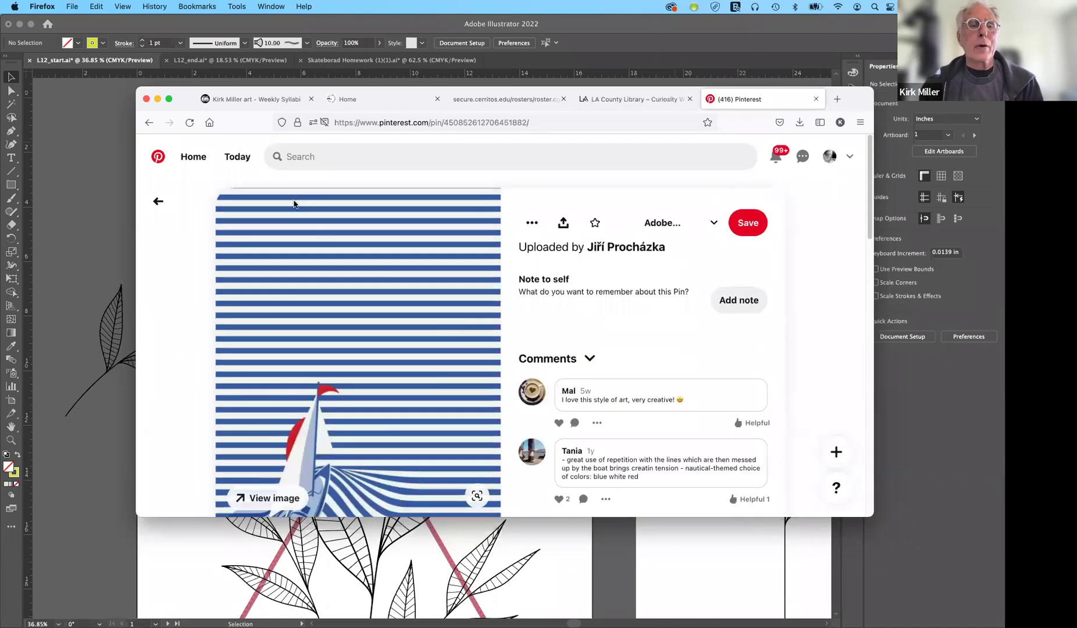
click(155, 201)
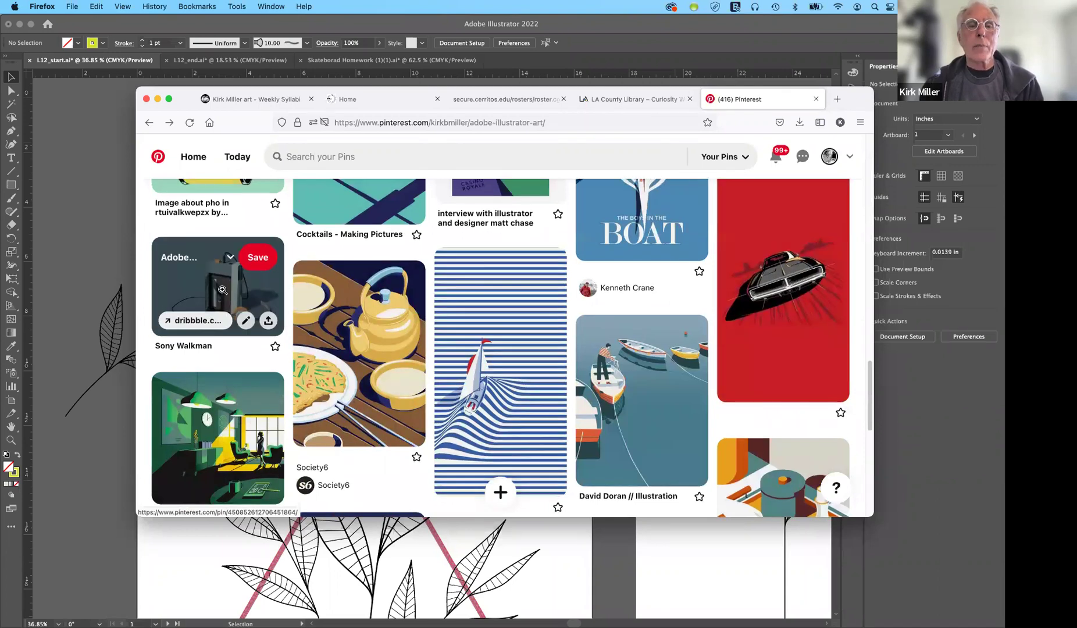
Find and view the sandwich pin titled Kali Eats, An Illustrated Food Diary, and return to the board.
scroll(219, 287, up, 4)
scroll(458, 327, up, 2)
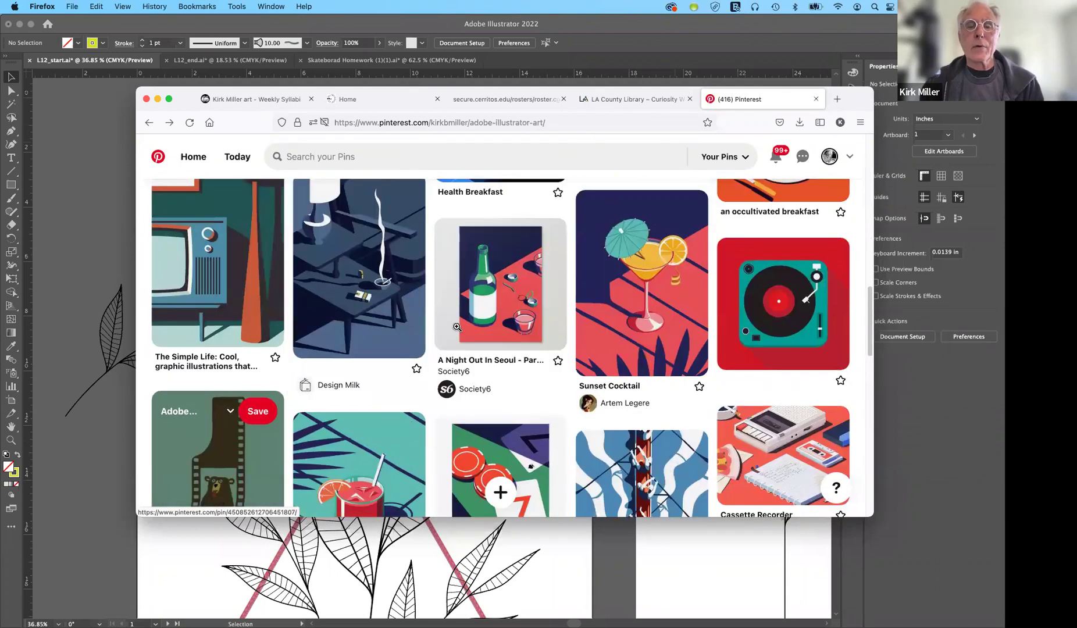
scroll(457, 327, down, 10)
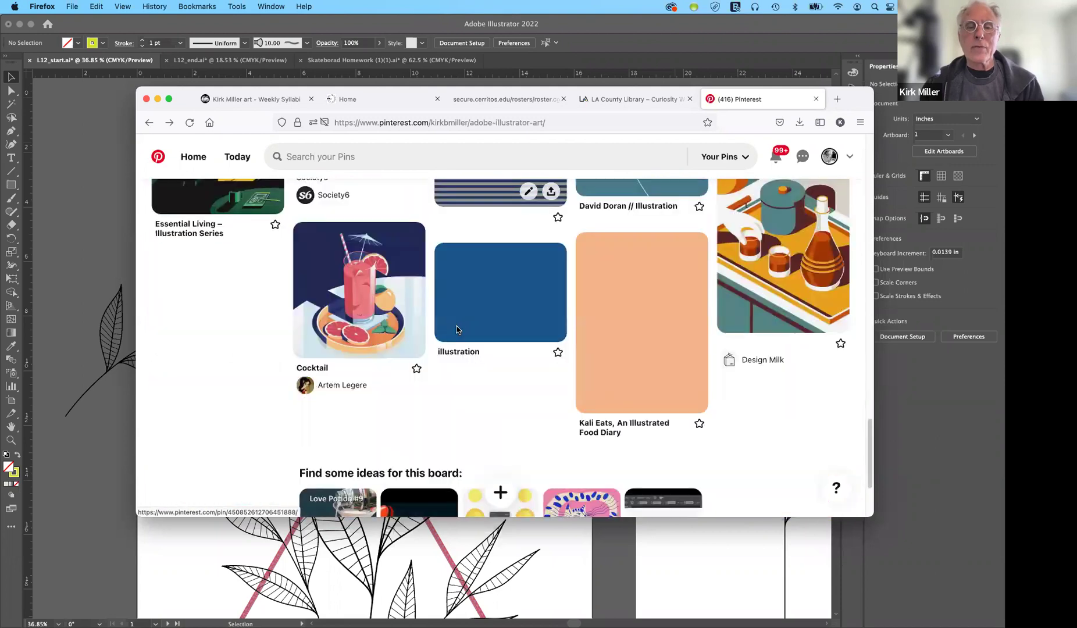
scroll(538, 308, up, 2)
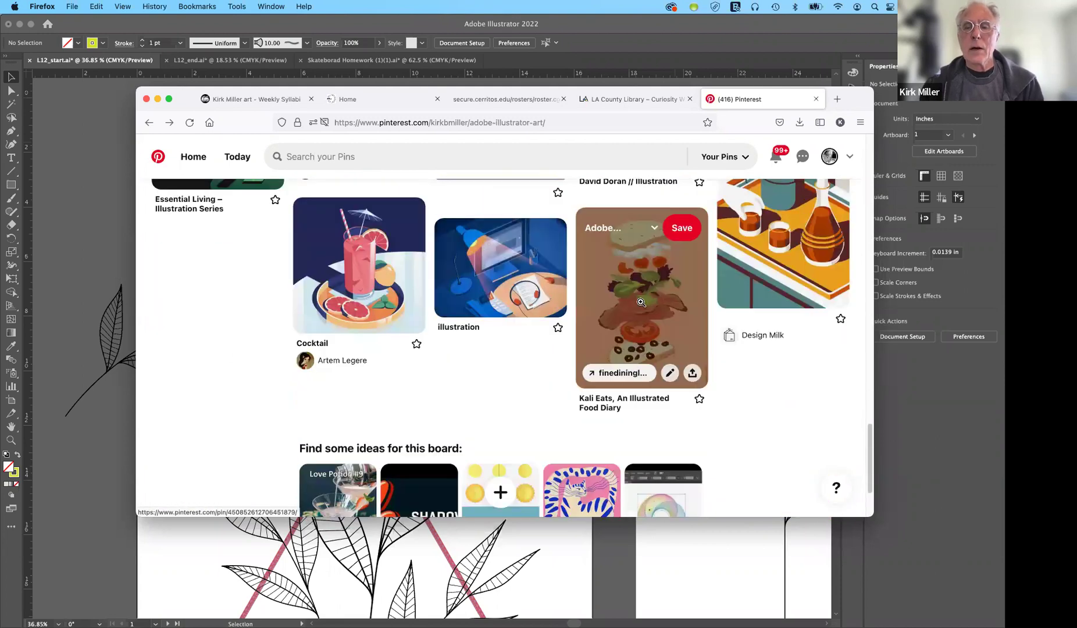
click(640, 301)
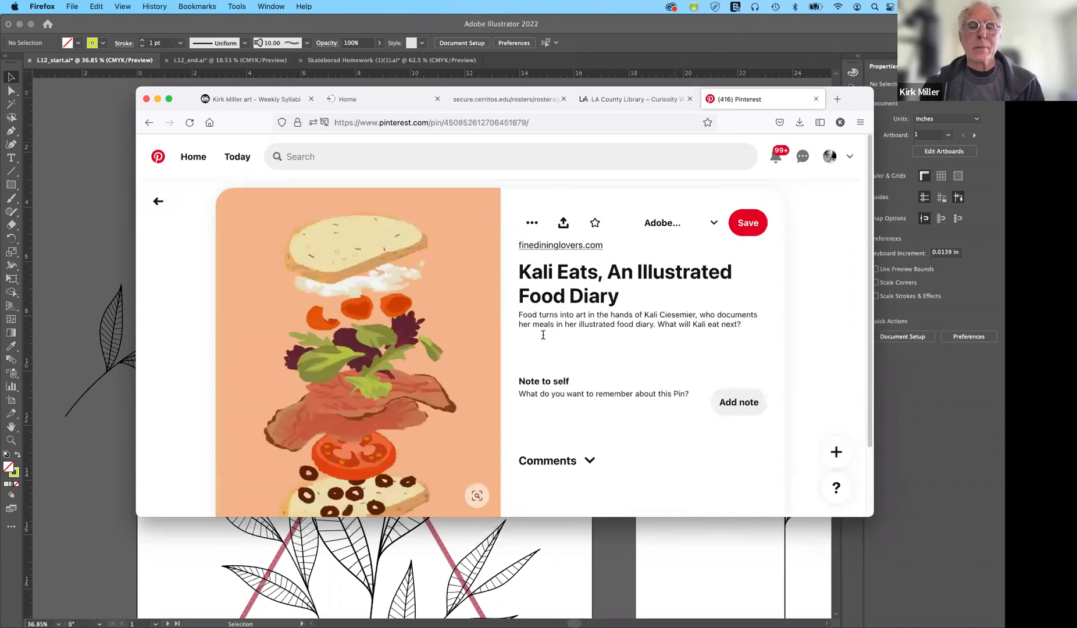
scroll(544, 338, down, 2)
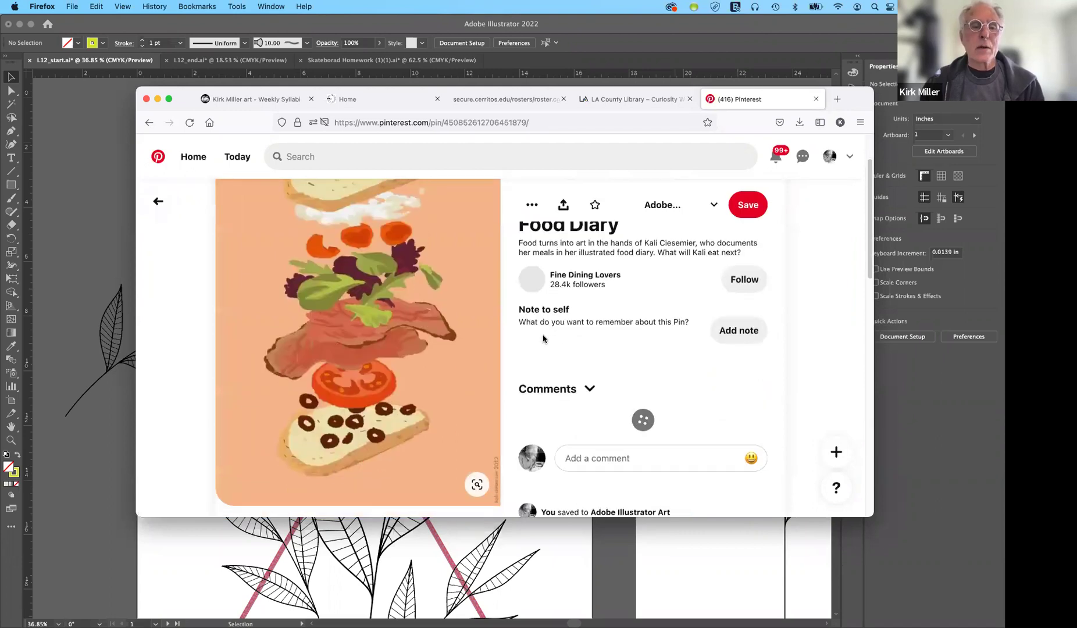
scroll(543, 338, up, 1)
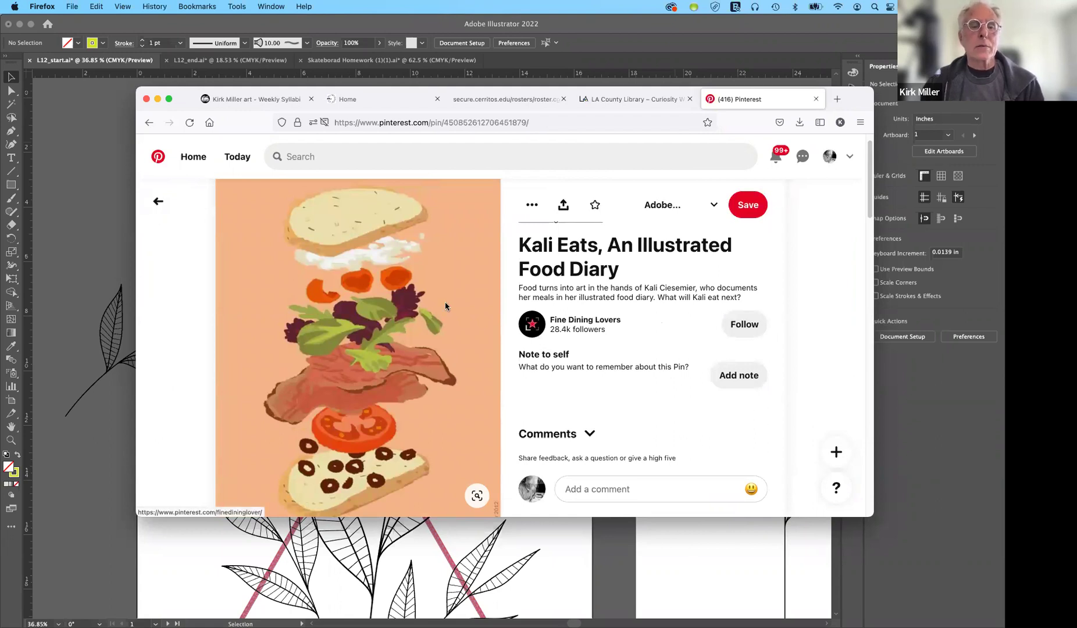
mouse_move(445, 305)
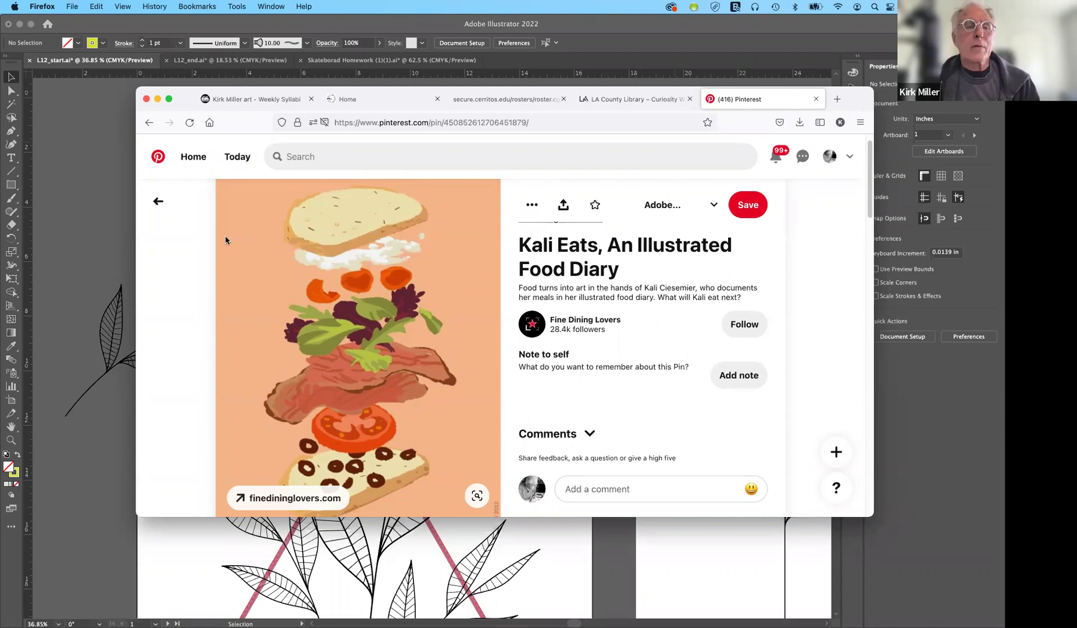
click(173, 213)
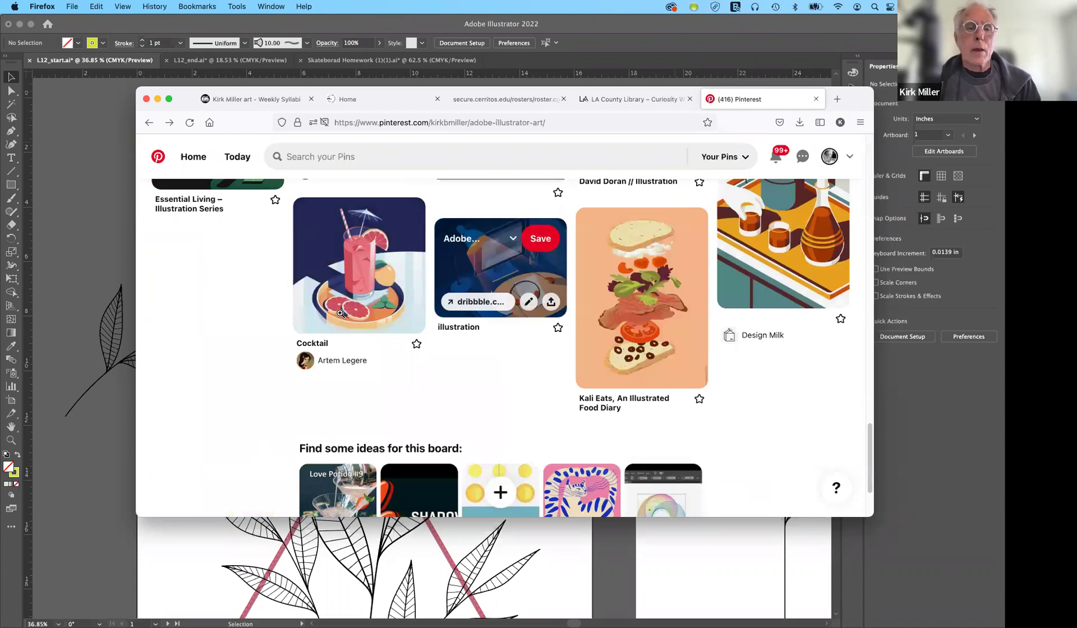
View the pink Cocktail pin and the Essential Living – Illustration Series pin, returning to the board after each.
click(357, 272)
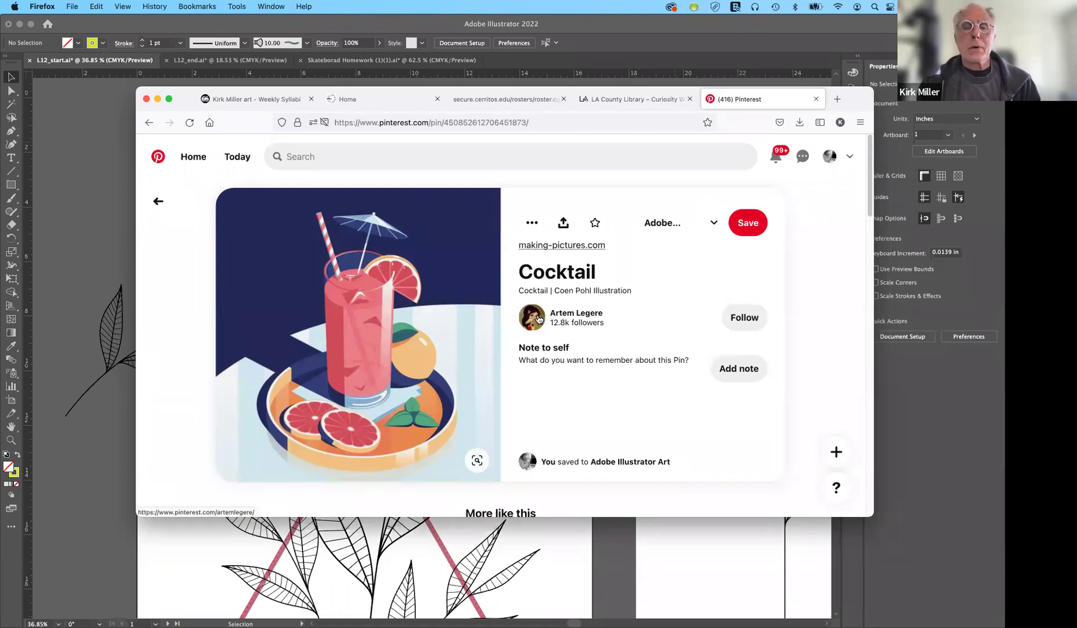
click(157, 214)
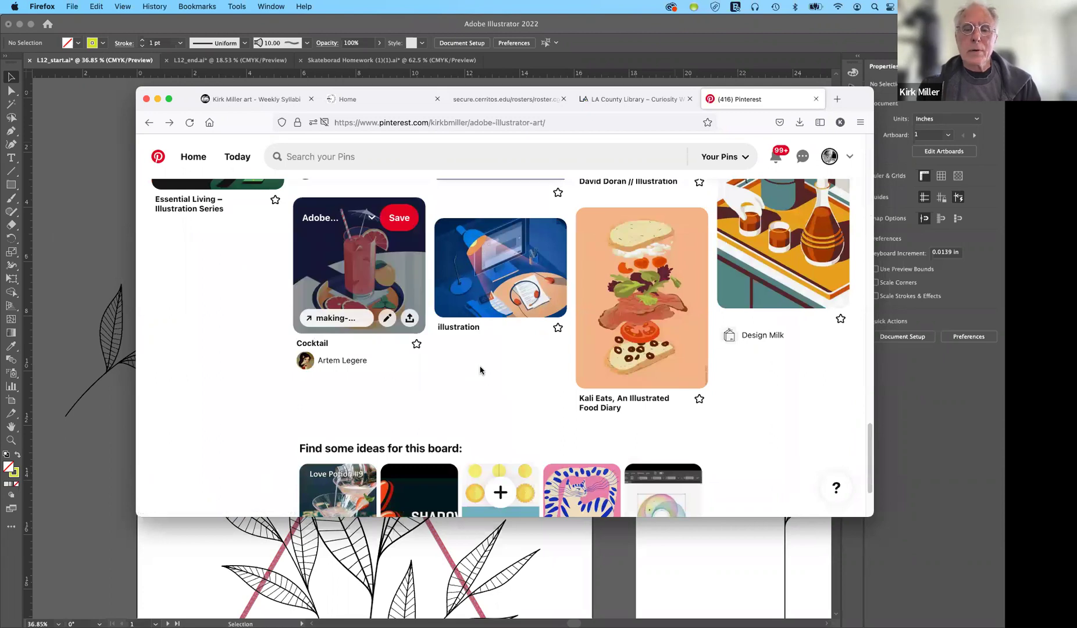
scroll(481, 370, down, 2)
scroll(480, 371, up, 5)
scroll(481, 368, up, 2)
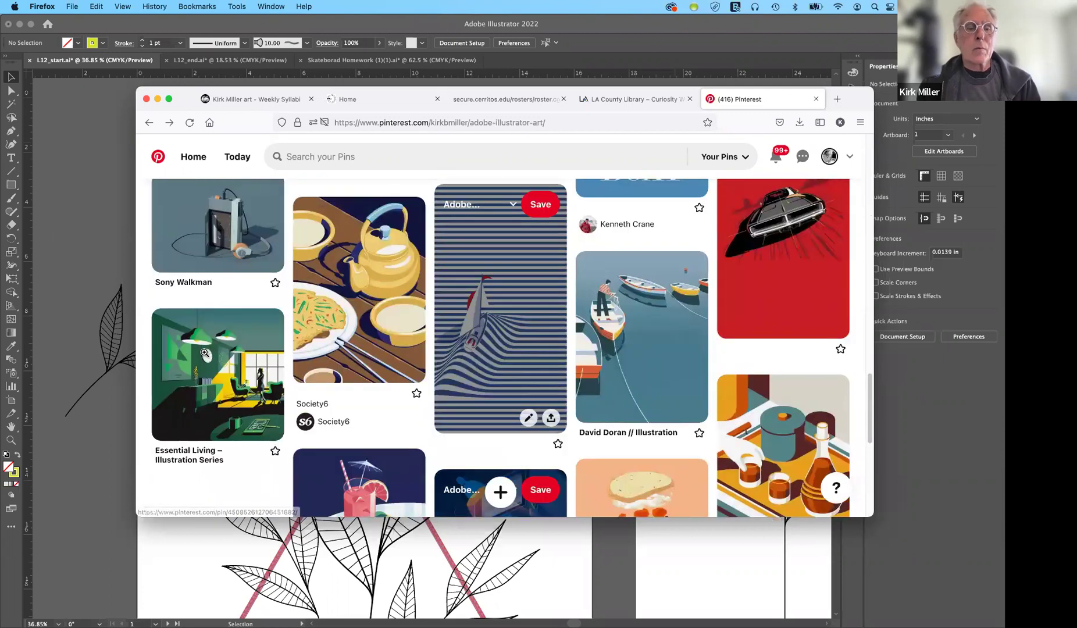
click(231, 366)
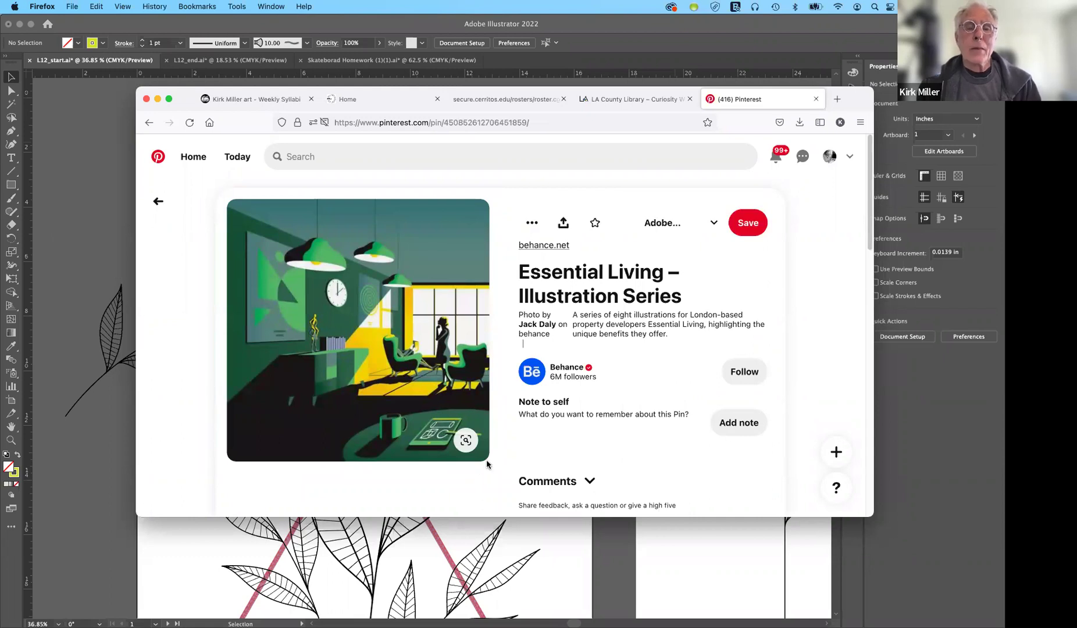
mouse_move(294, 385)
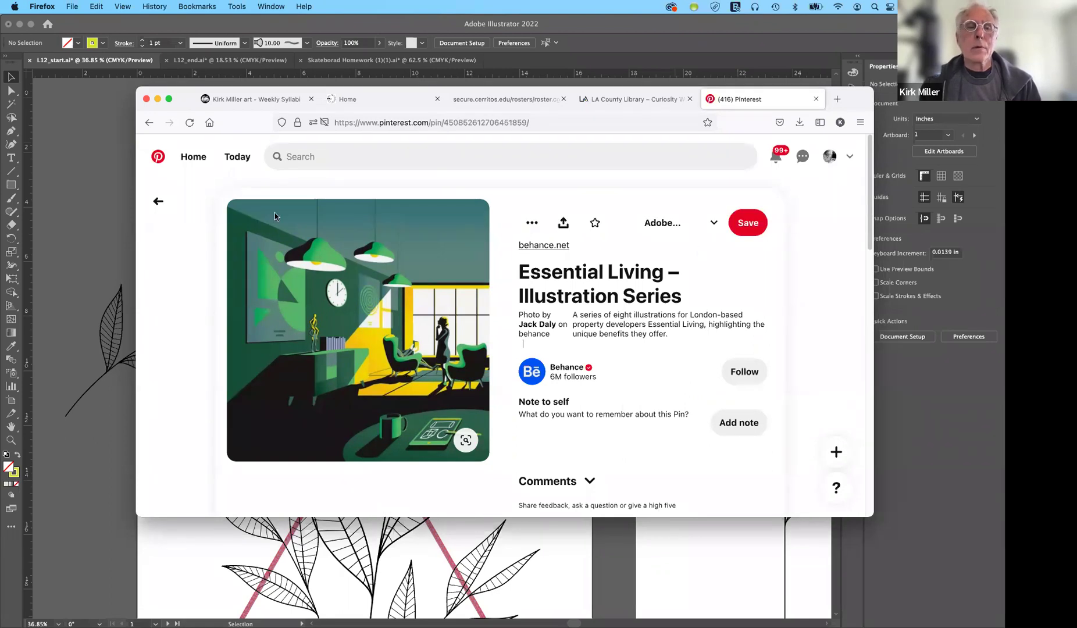
click(157, 204)
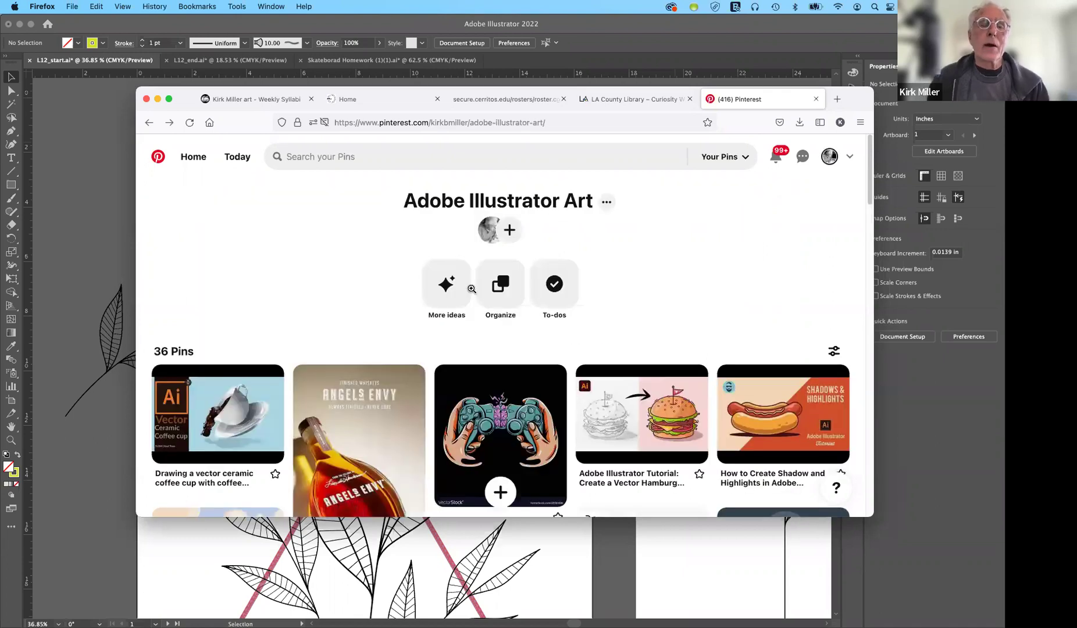
scroll(459, 290, down, 10)
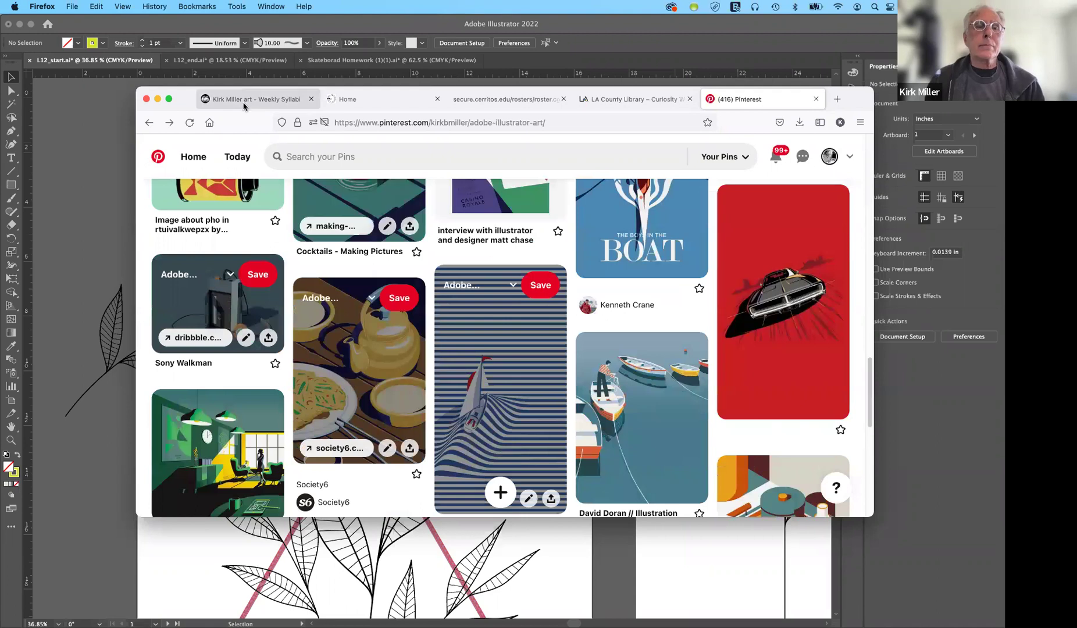
Open the Pinterest profile from the social links on the Weekly Syllabi page, and open its Adobe Illustrator Art board.
click(248, 99)
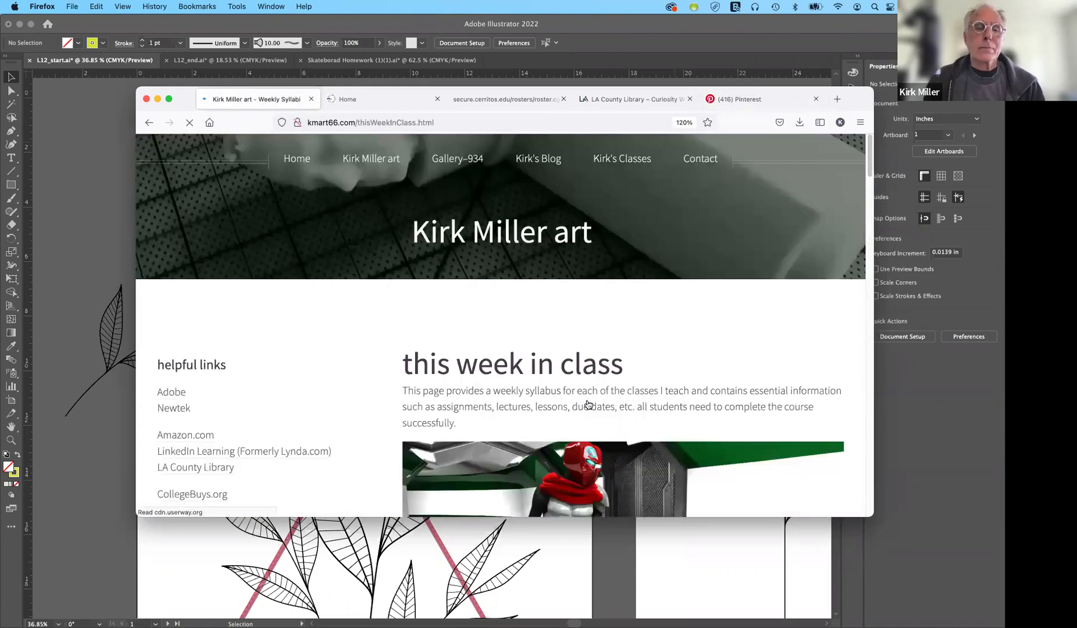
scroll(588, 404, down, 3)
scroll(587, 404, down, 15)
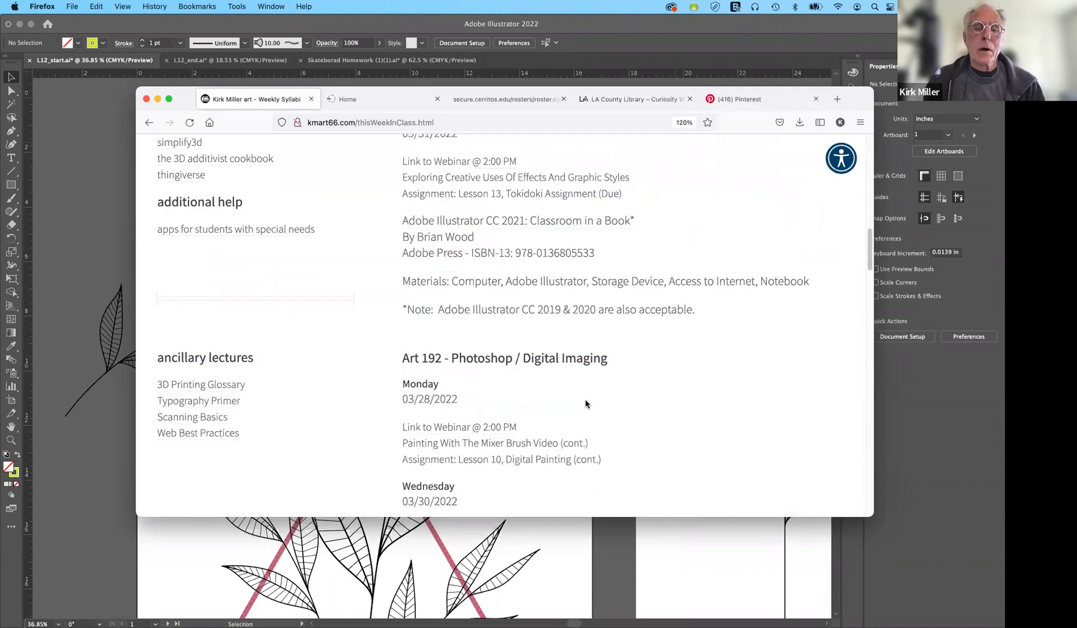
scroll(585, 404, down, 15)
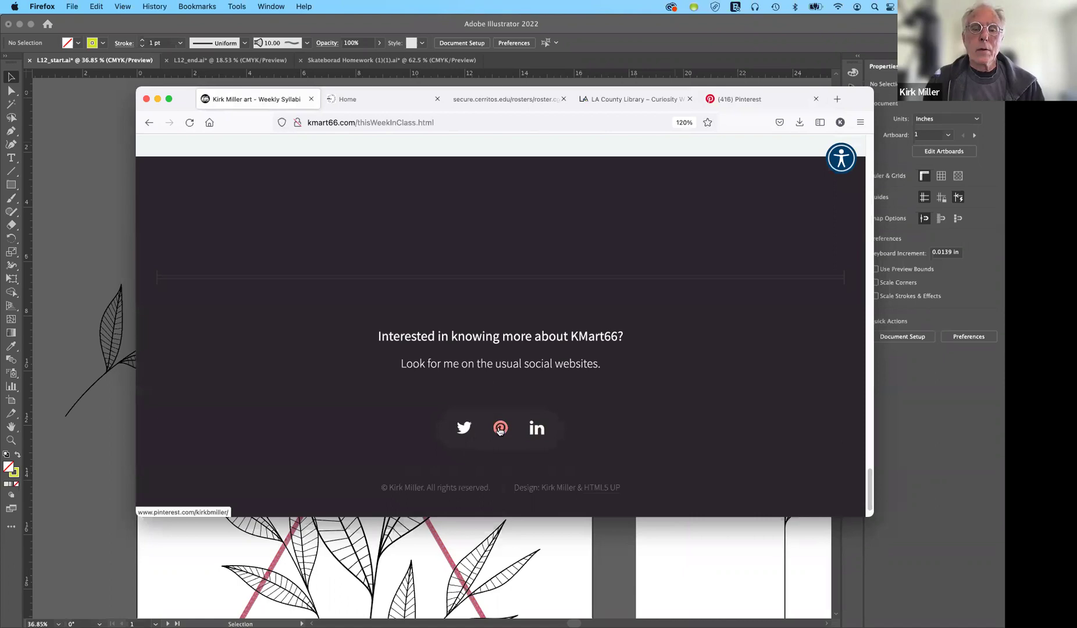
click(499, 428)
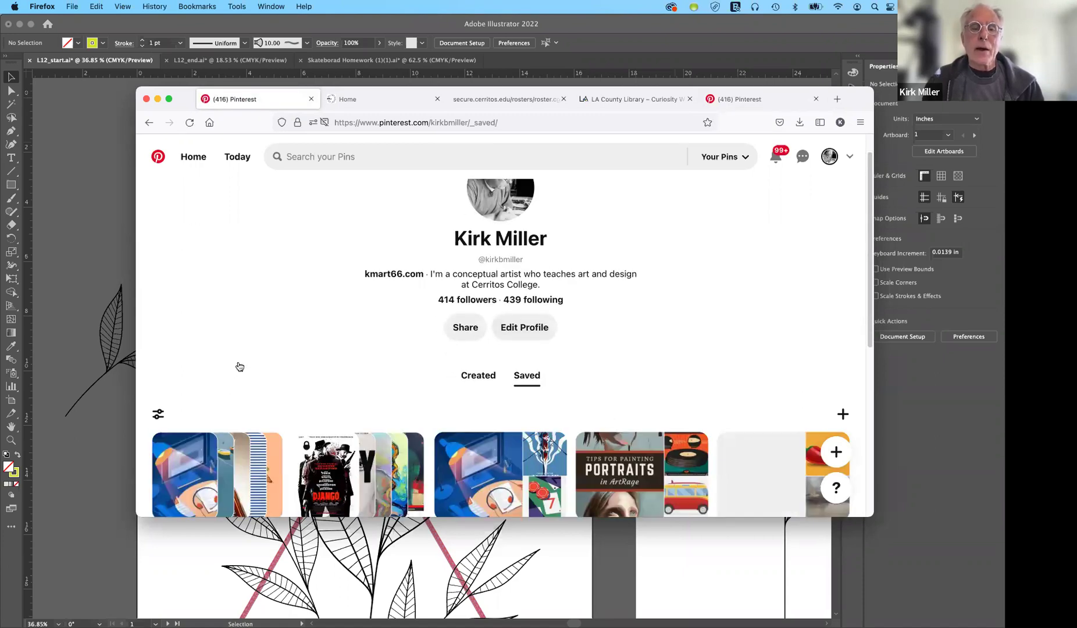
scroll(750, 444, down, 5)
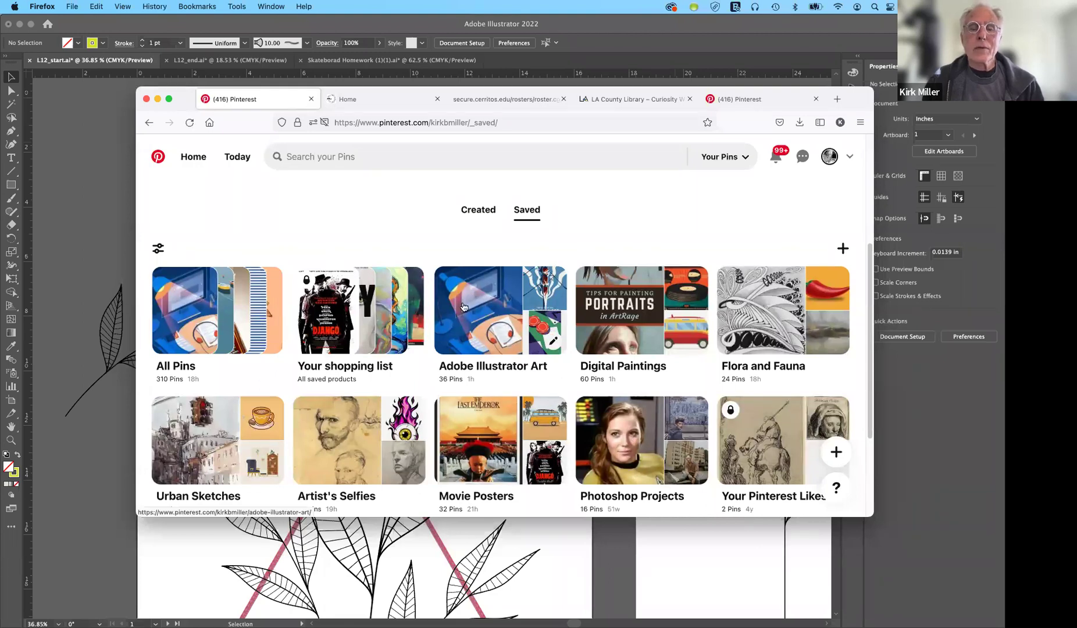
click(507, 316)
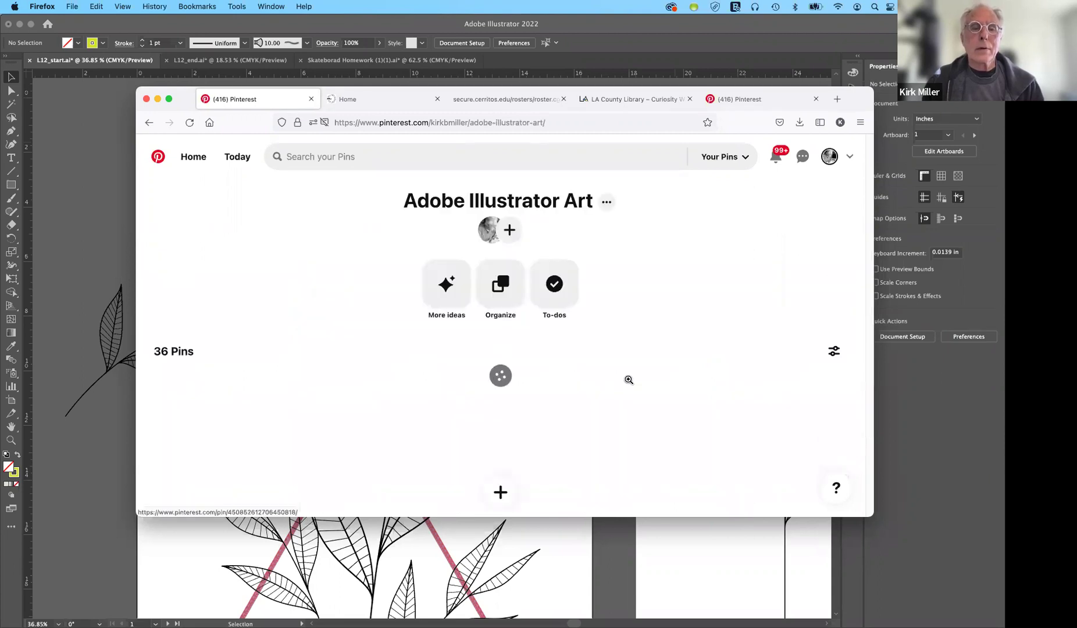
Look through the Adobe Illustrator Art board from its first pins to the cocktail, record player and cassette recorder illustrations.
scroll(629, 380, down, 4)
scroll(629, 380, down, 2)
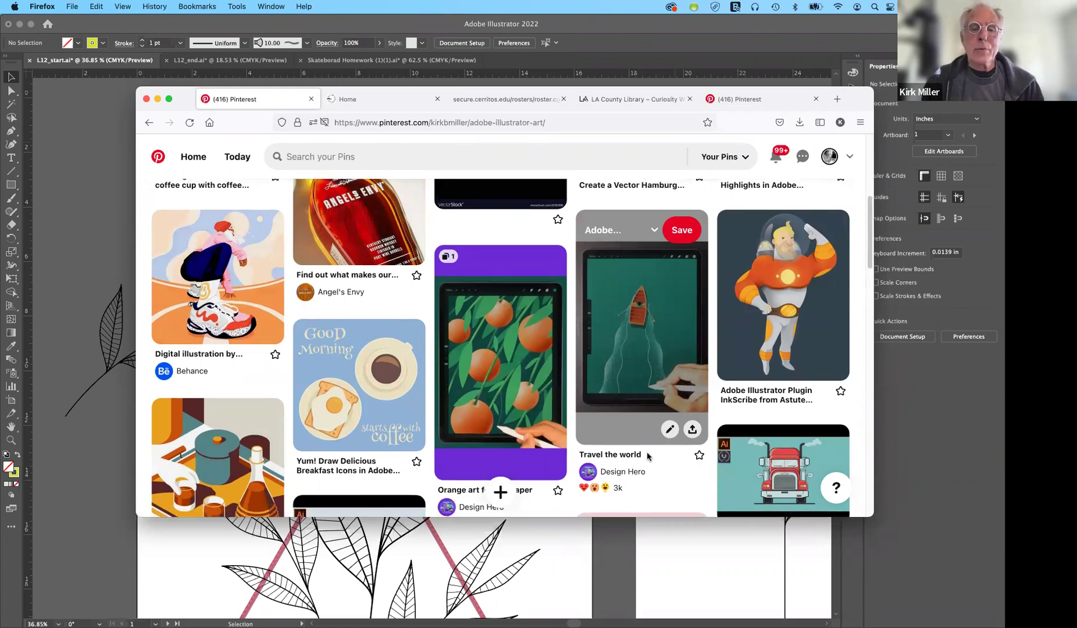
scroll(647, 451, down, 1)
scroll(643, 448, down, 4)
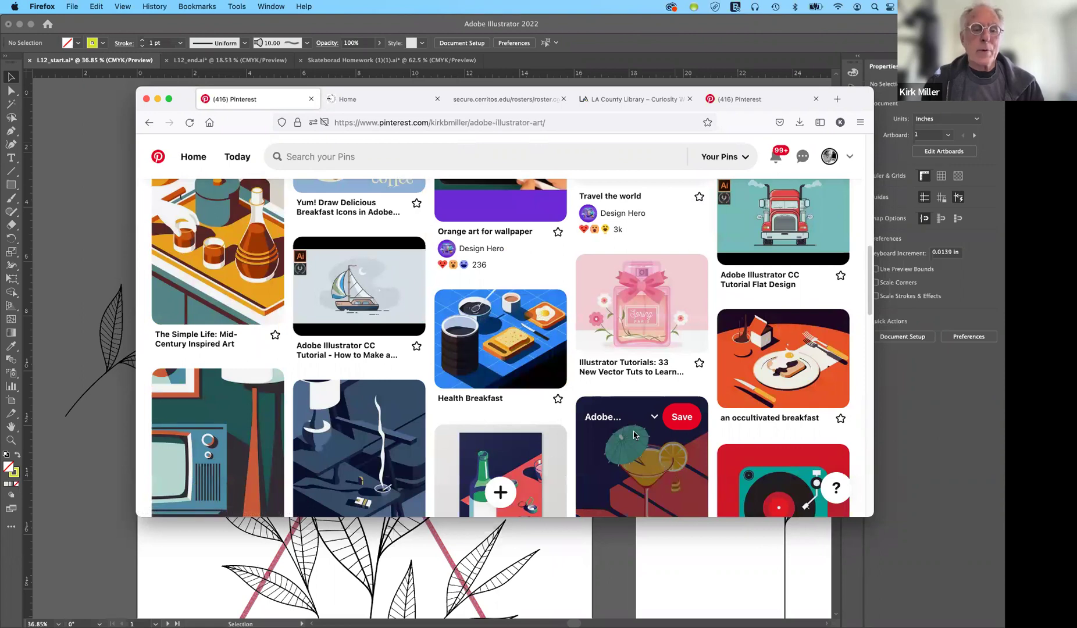
scroll(634, 433, down, 1)
scroll(634, 433, down, 1)
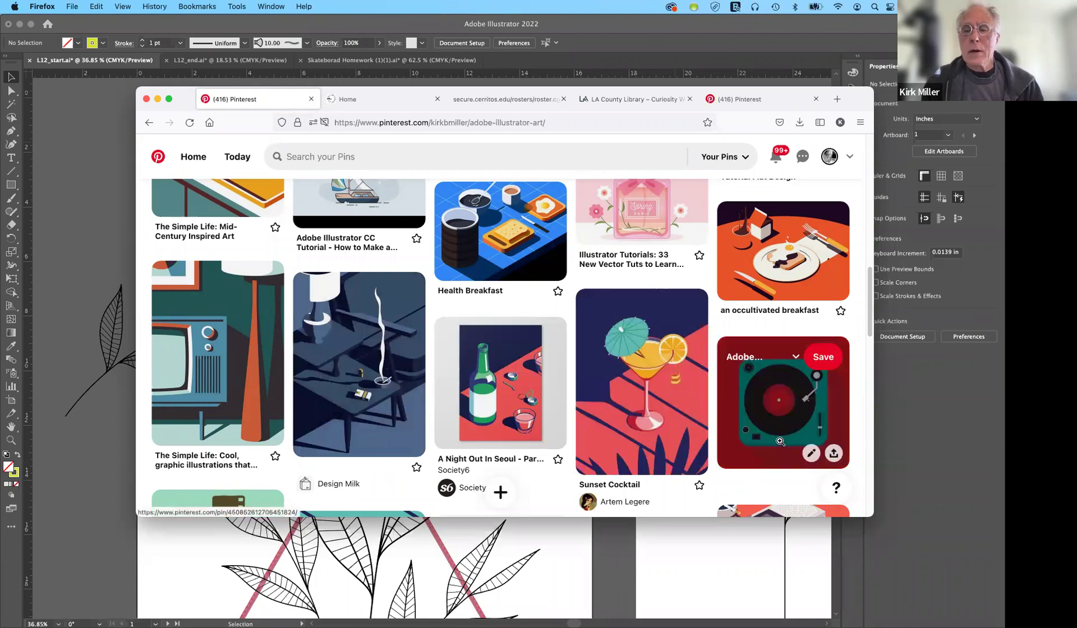
scroll(771, 481, down, 1)
scroll(770, 481, down, 5)
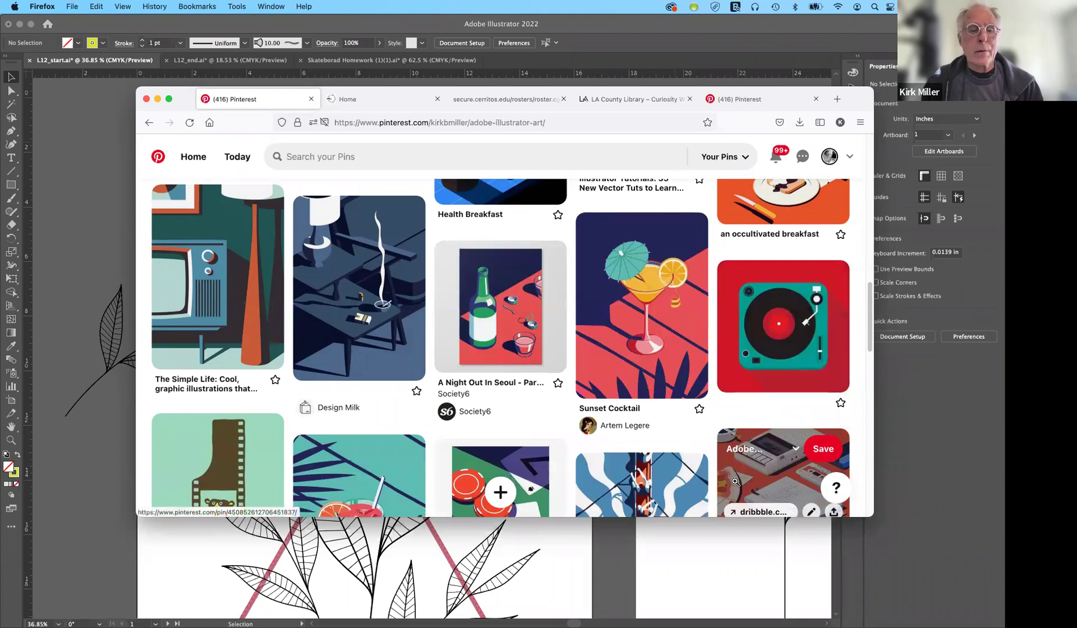
Look through the remaining illustrations on the Adobe Illustrator Art board down to its end, and return to its first pins.
scroll(733, 479, down, 2)
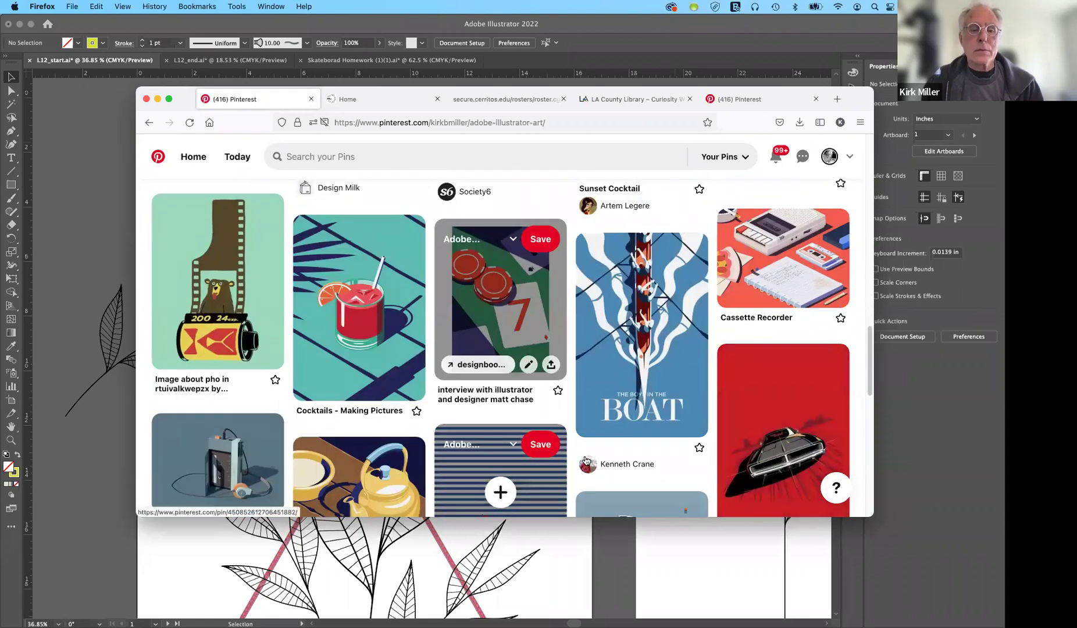
scroll(585, 460, down, 2)
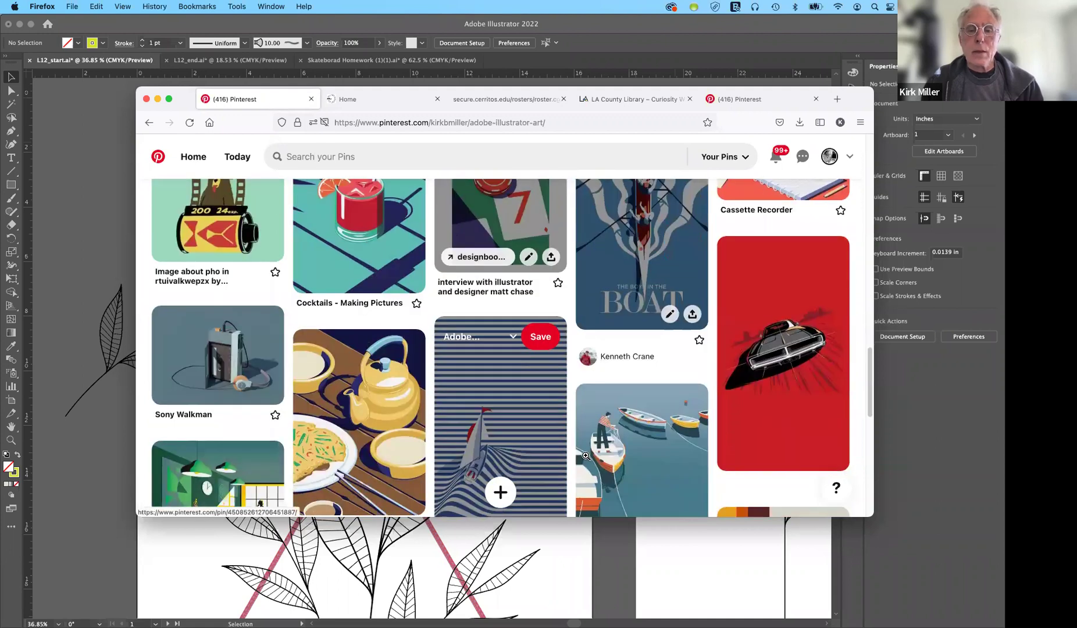
scroll(586, 456, down, 2)
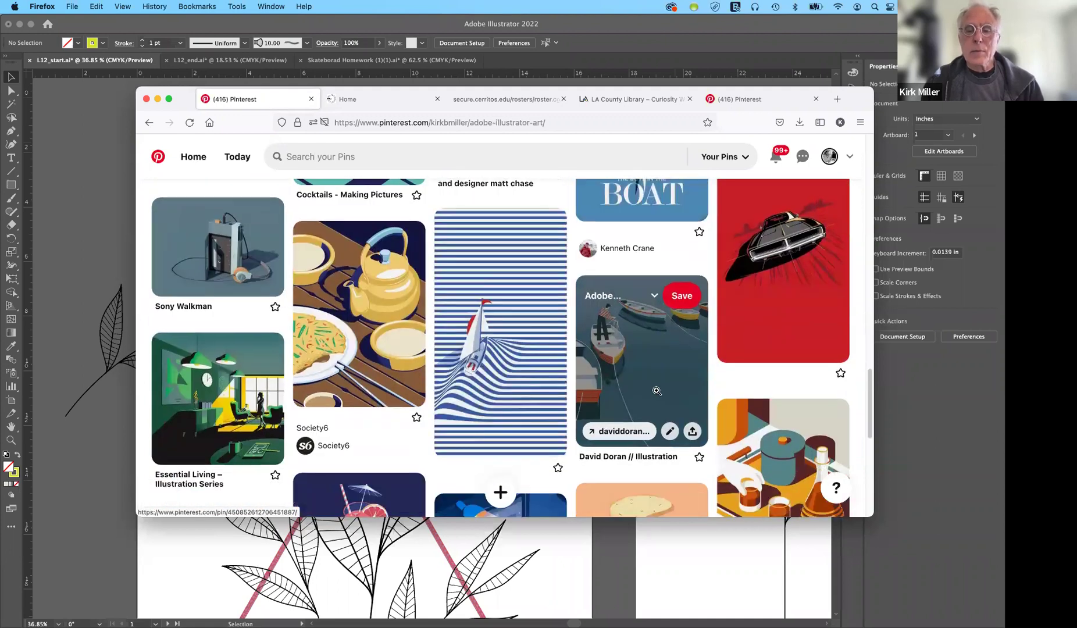
scroll(657, 391, down, 2)
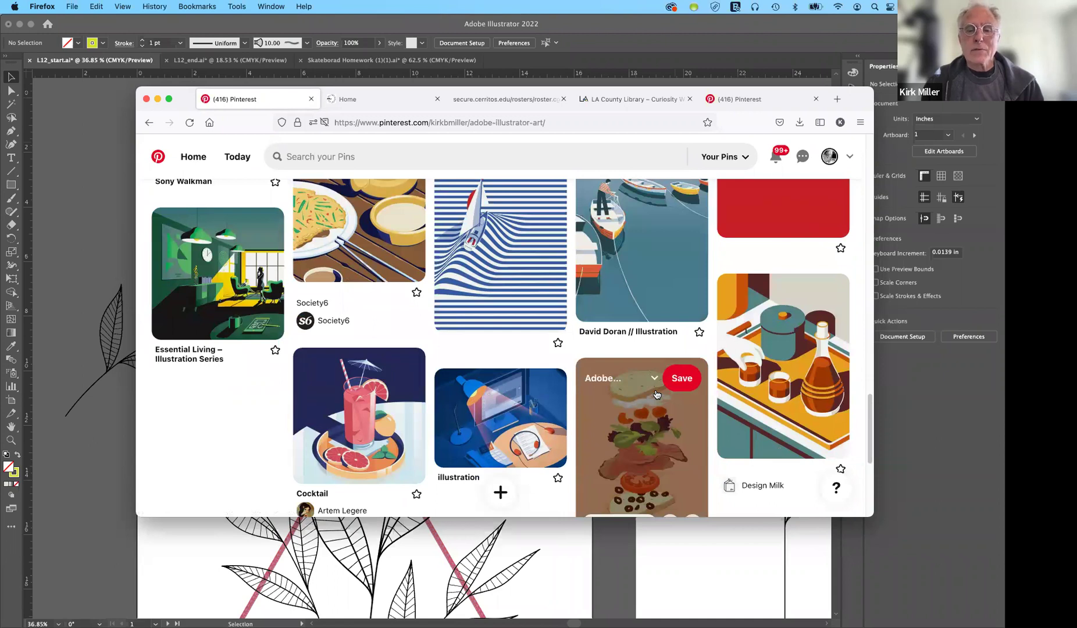
scroll(655, 391, down, 3)
scroll(656, 391, up, 15)
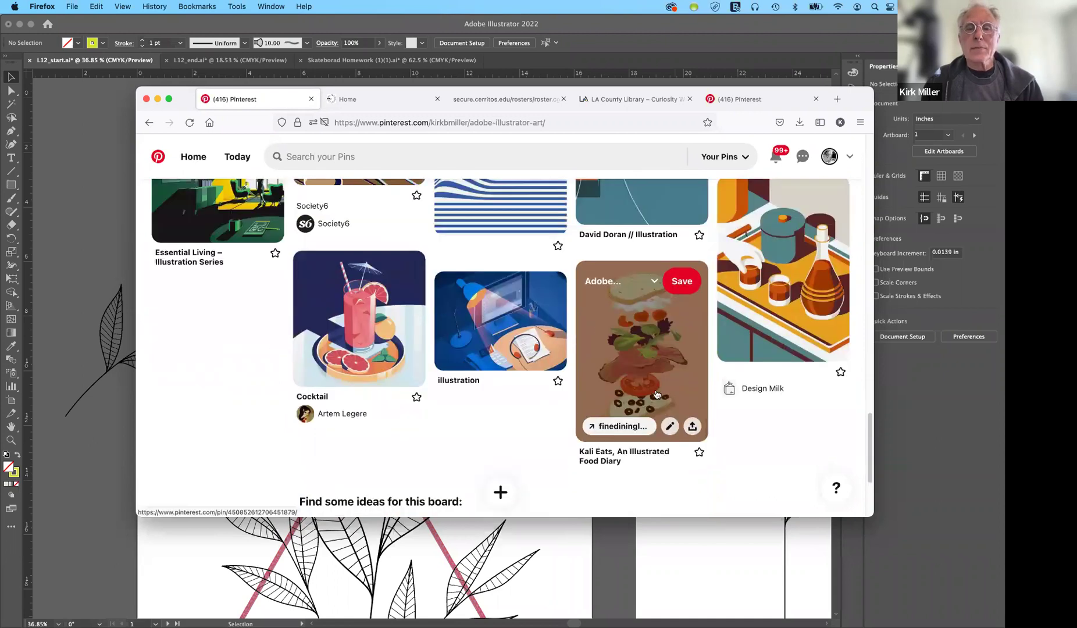
scroll(655, 391, up, 7)
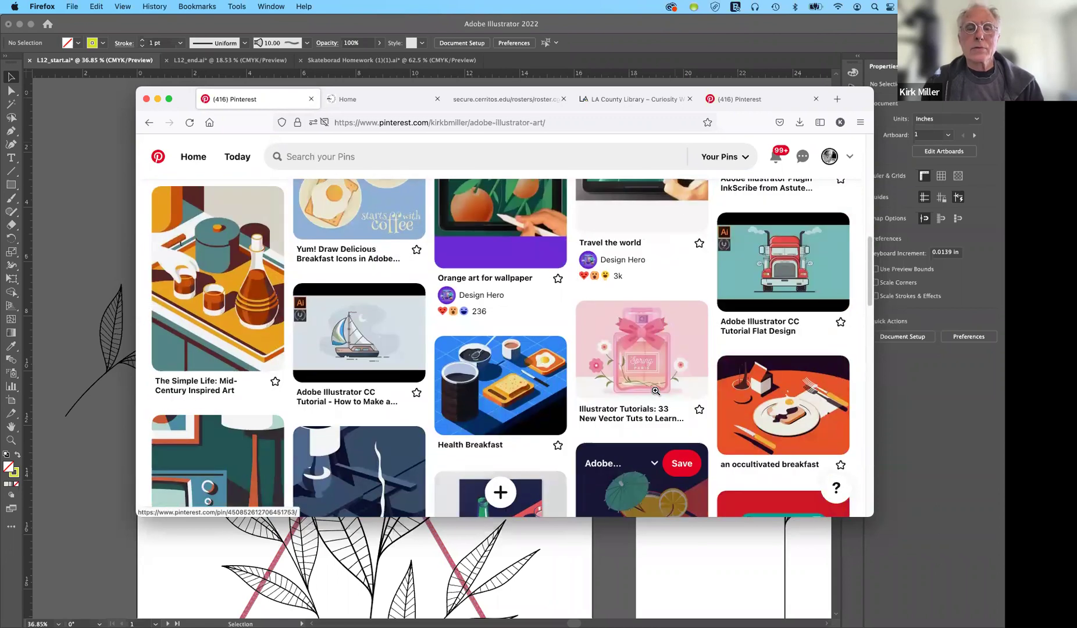
scroll(655, 391, up, 2)
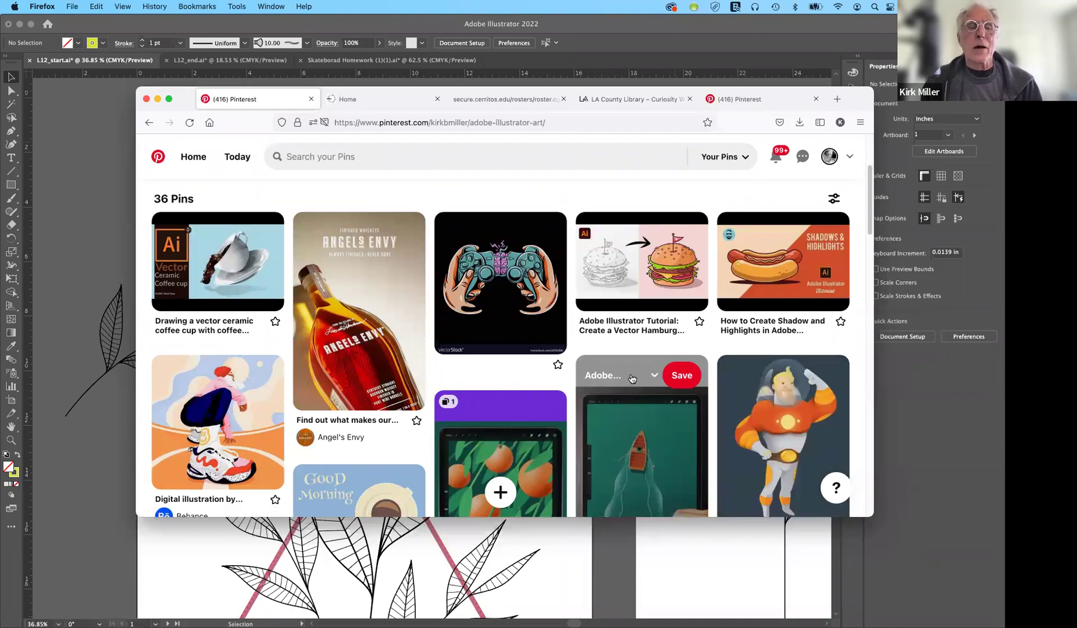
View the digital illustration pin of the crouching figure in sneakers, and return to the board.
click(216, 449)
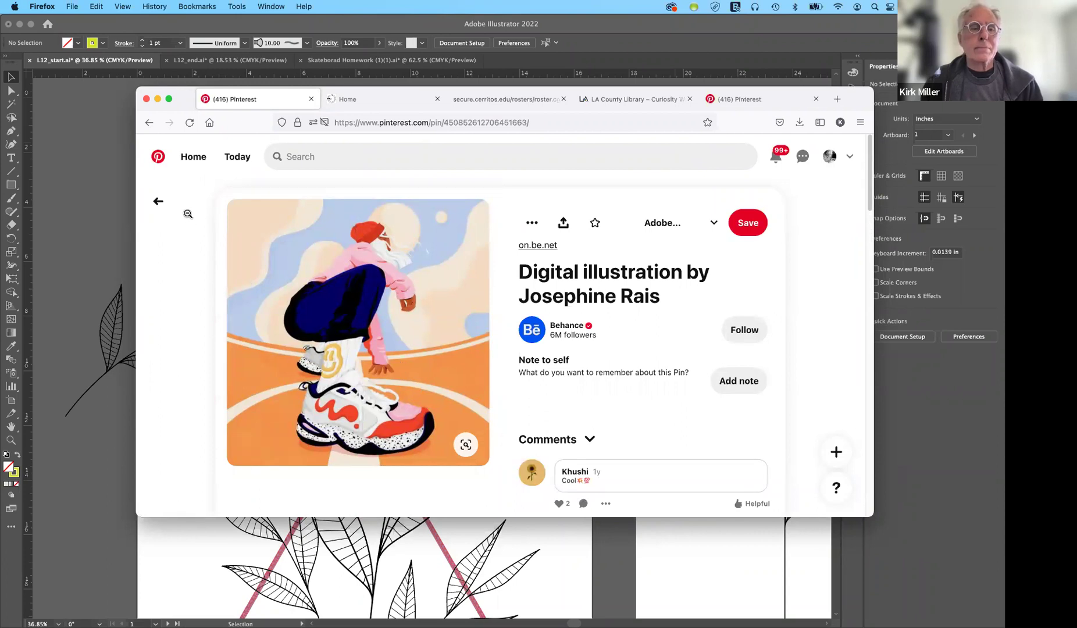
click(159, 202)
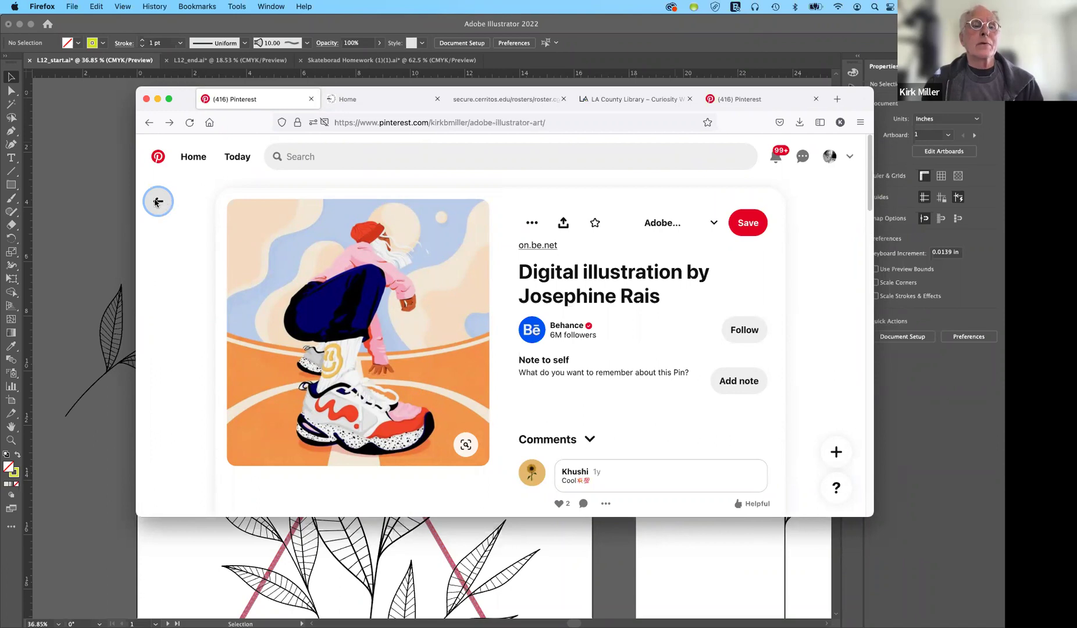
scroll(190, 235, down, 3)
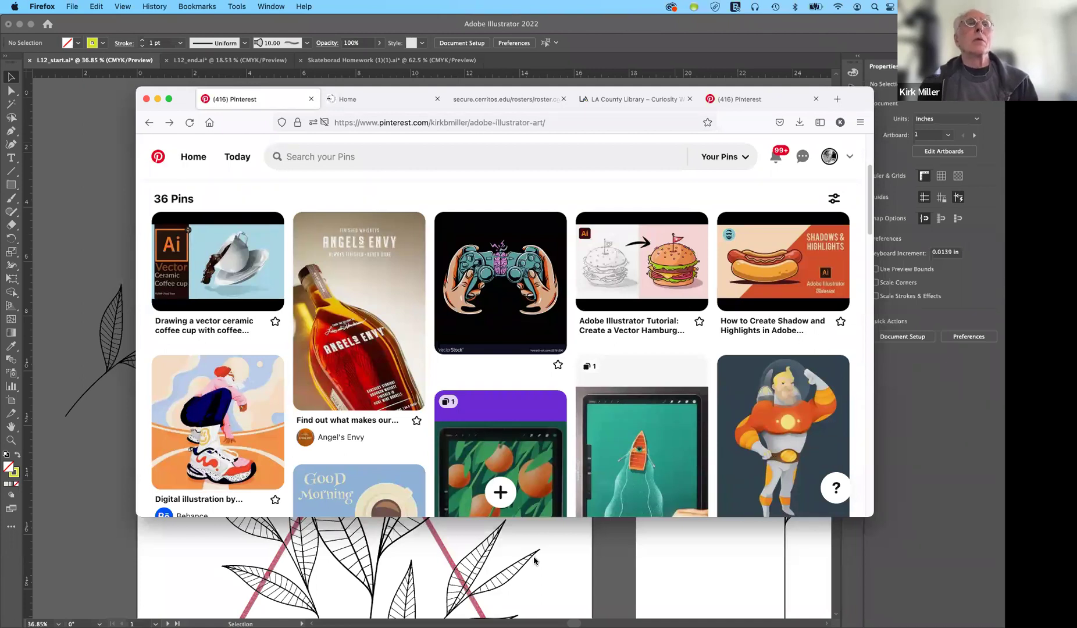
mouse_move(477, 460)
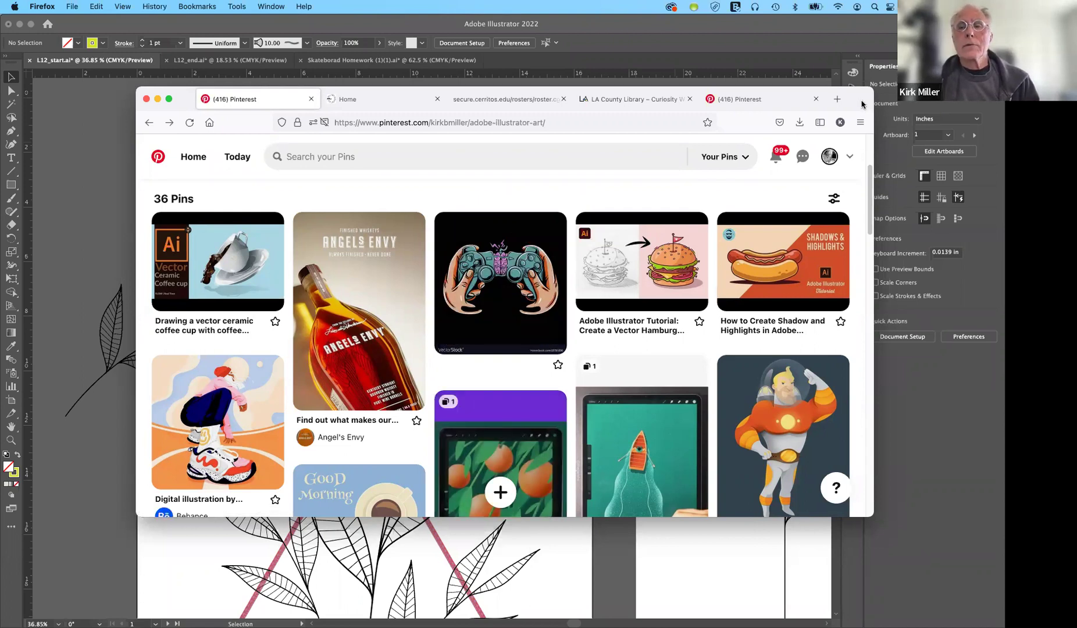
Switch from the browser to Illustrator and view the Skateborad Homework document.
drag(861, 104, 751, 0)
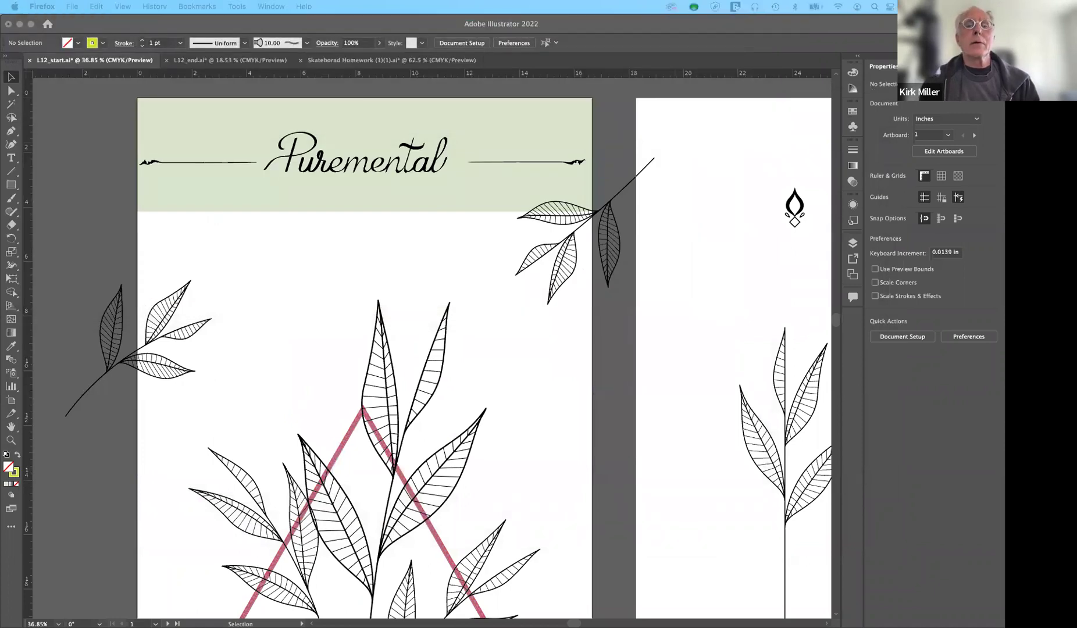
click(510, 440)
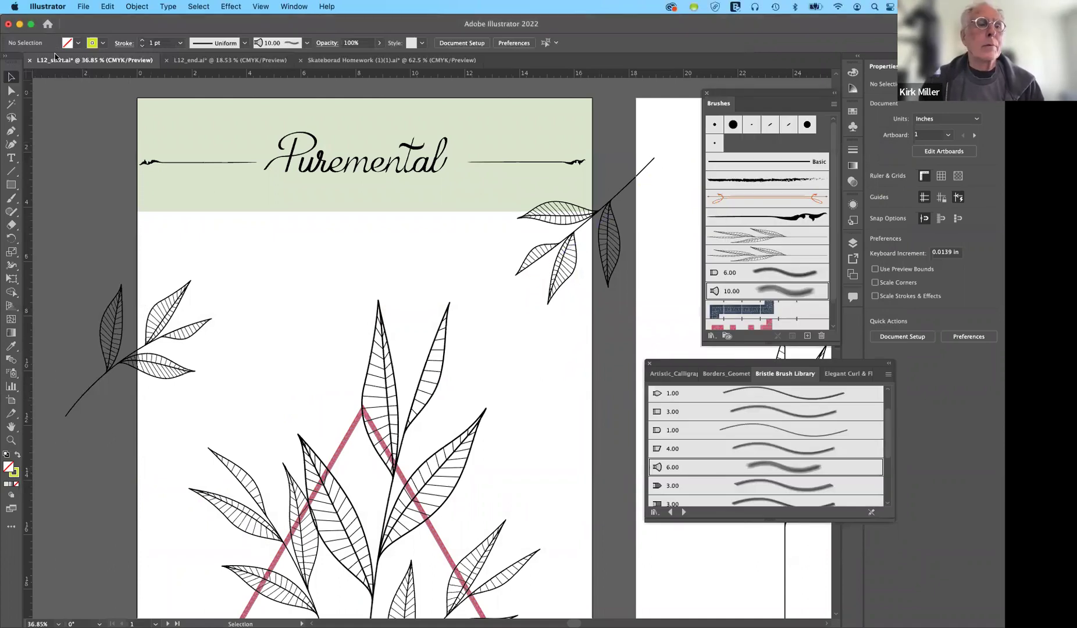
click(358, 62)
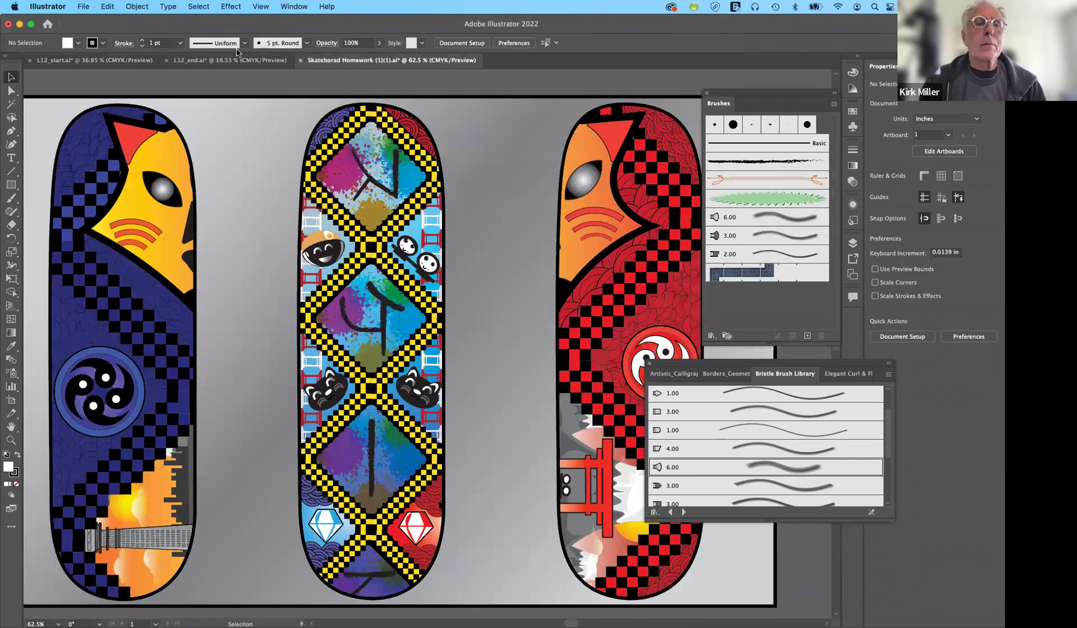
Copy the pale green bristle stroke behind the triangle from its group in L12_end.ai and paste it into L12_start.ai.
click(234, 62)
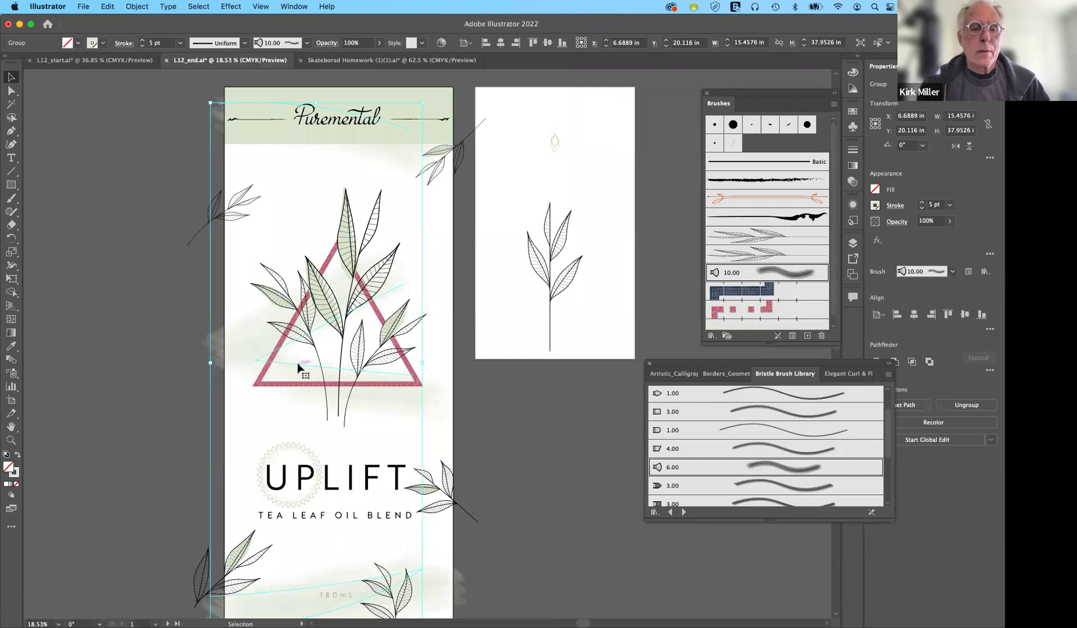
click(174, 334)
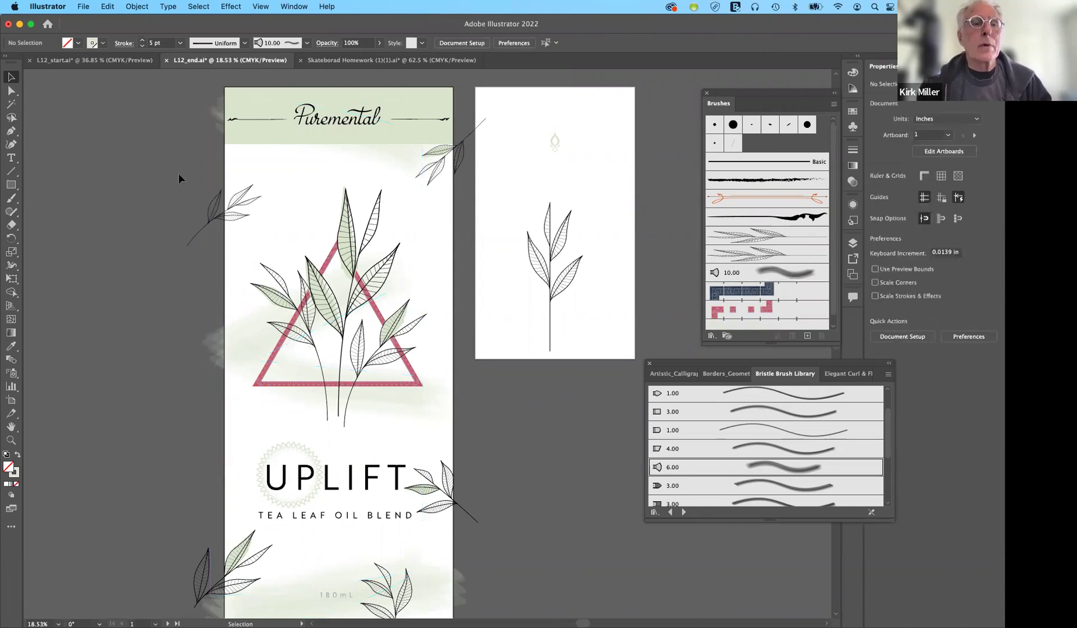
click(292, 366)
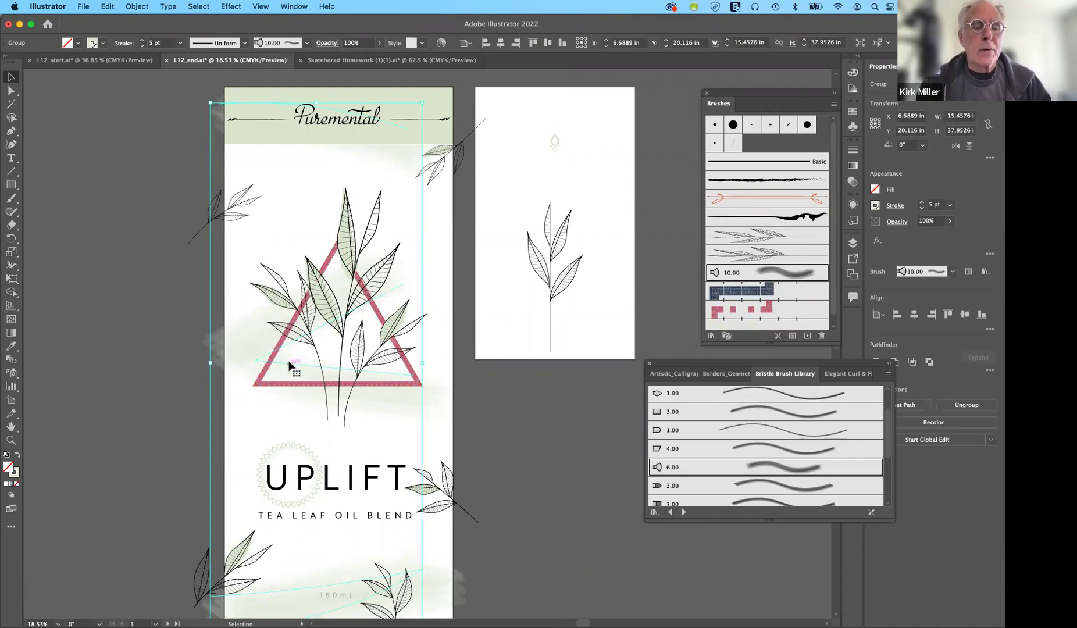
double_click(289, 367)
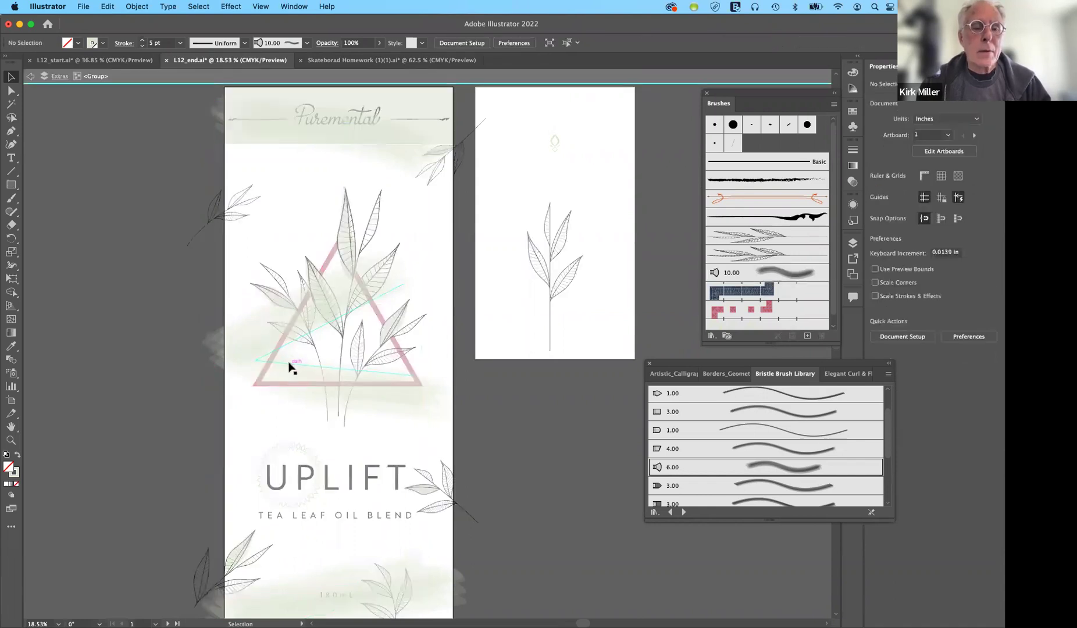
click(290, 366)
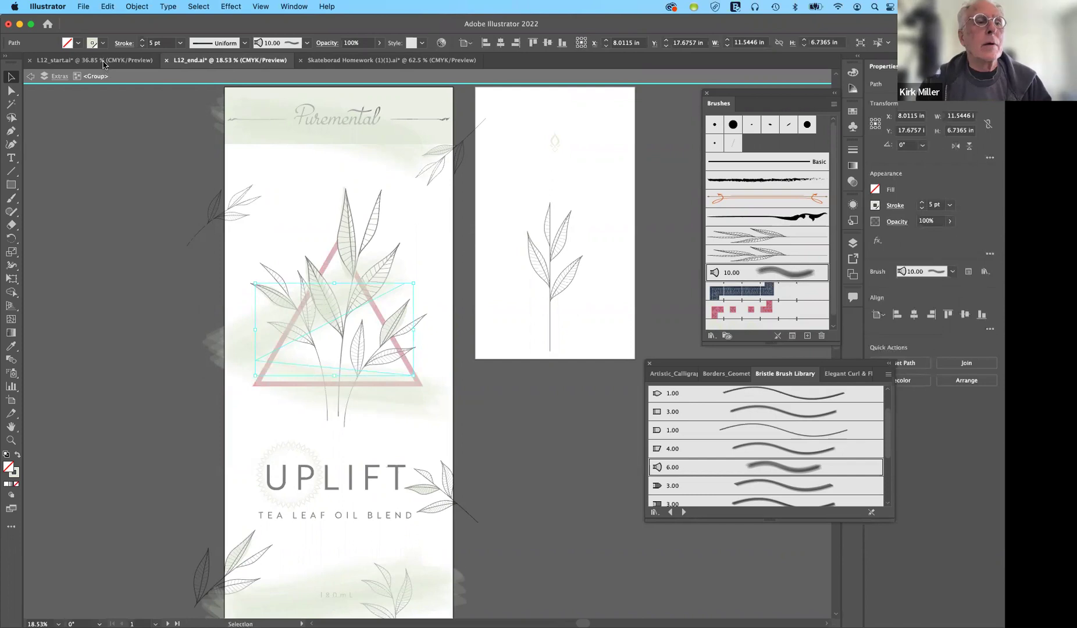
click(105, 62)
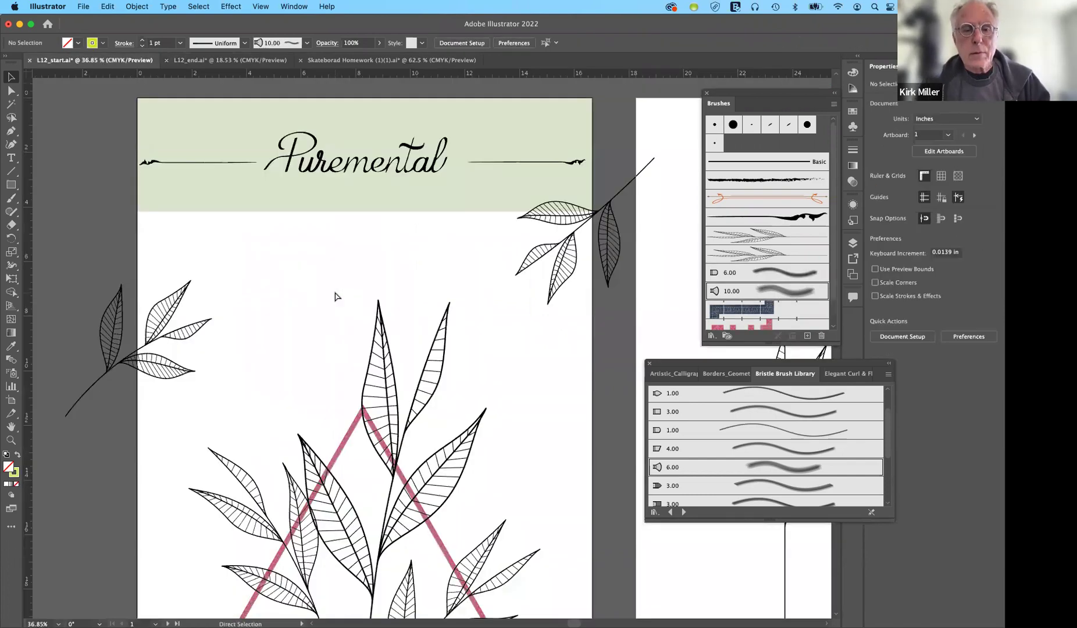
key(super+v)
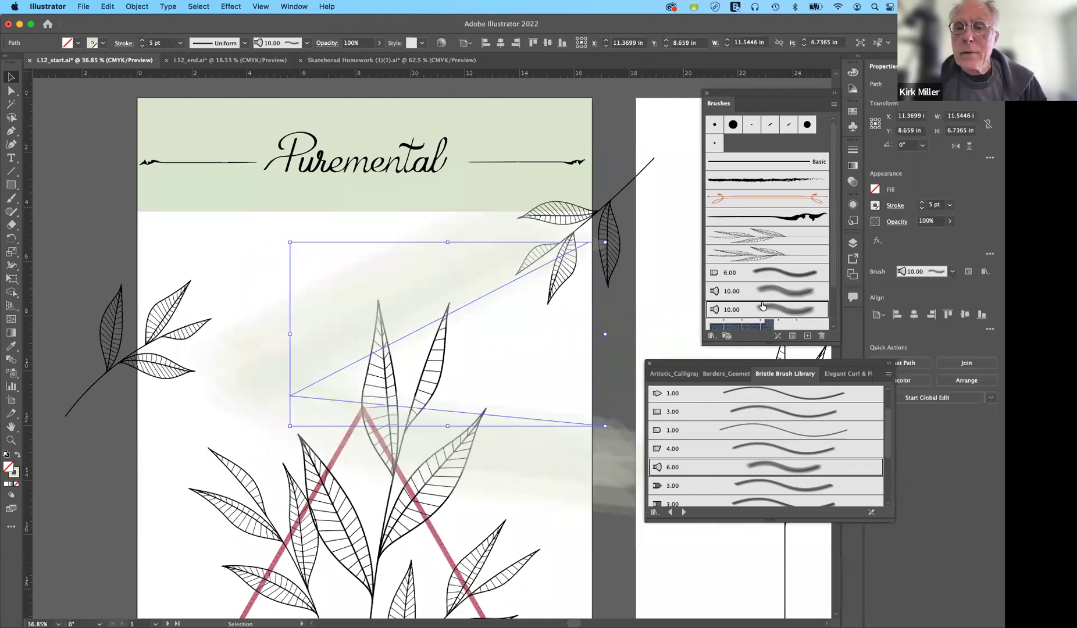
Examine the Mop 2 bristle brush's shape, size, bristle, opacity and stiffness options with the preview, and close them.
scroll(754, 310, down, 3)
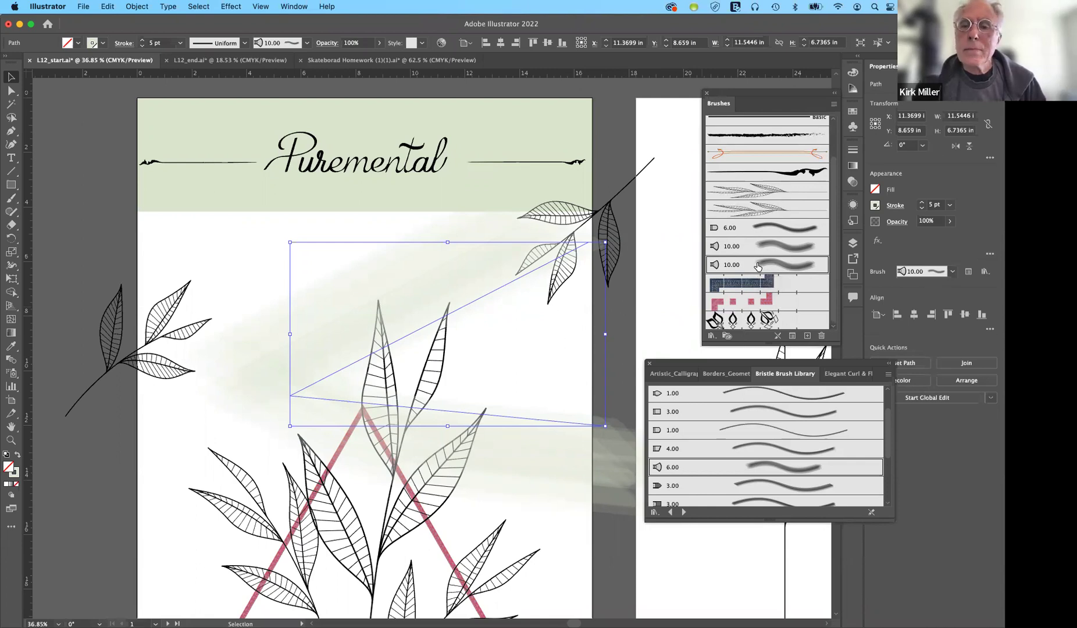
double_click(758, 266)
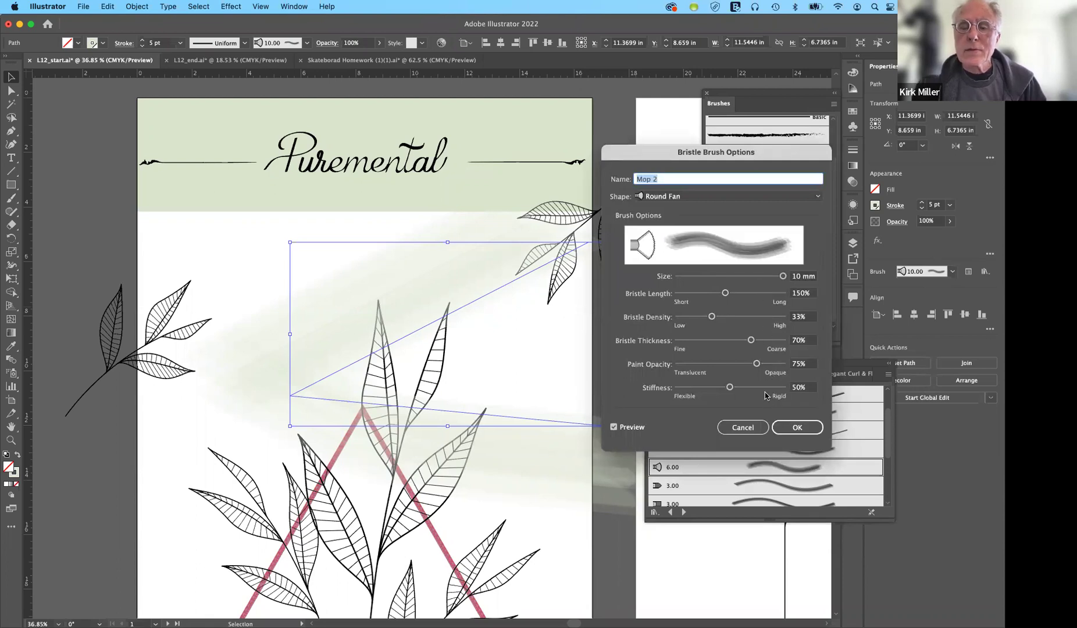
click(614, 427)
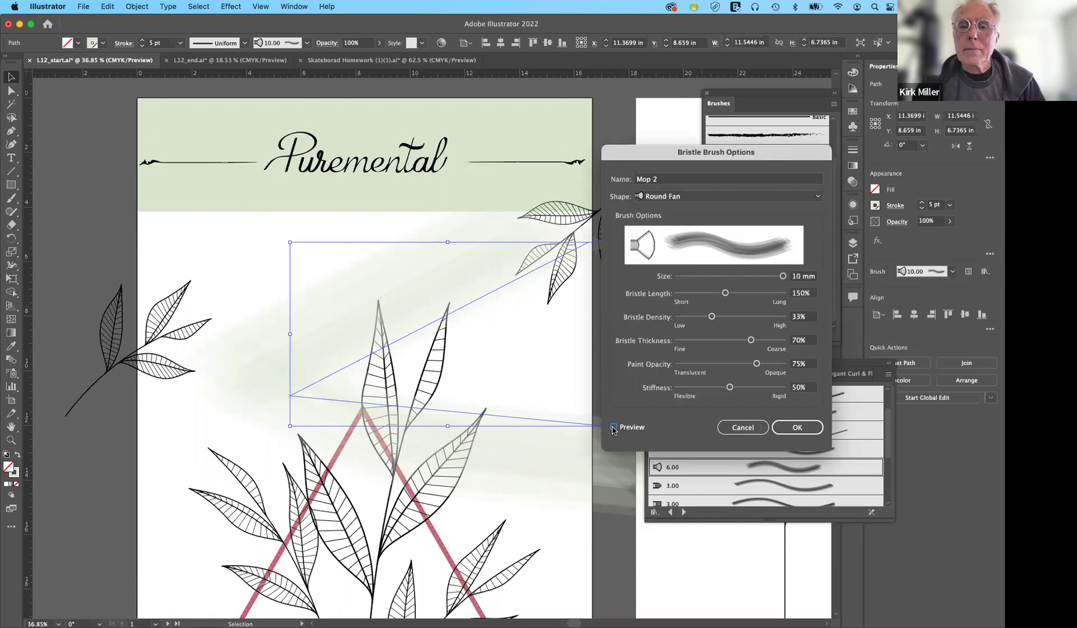
click(614, 427)
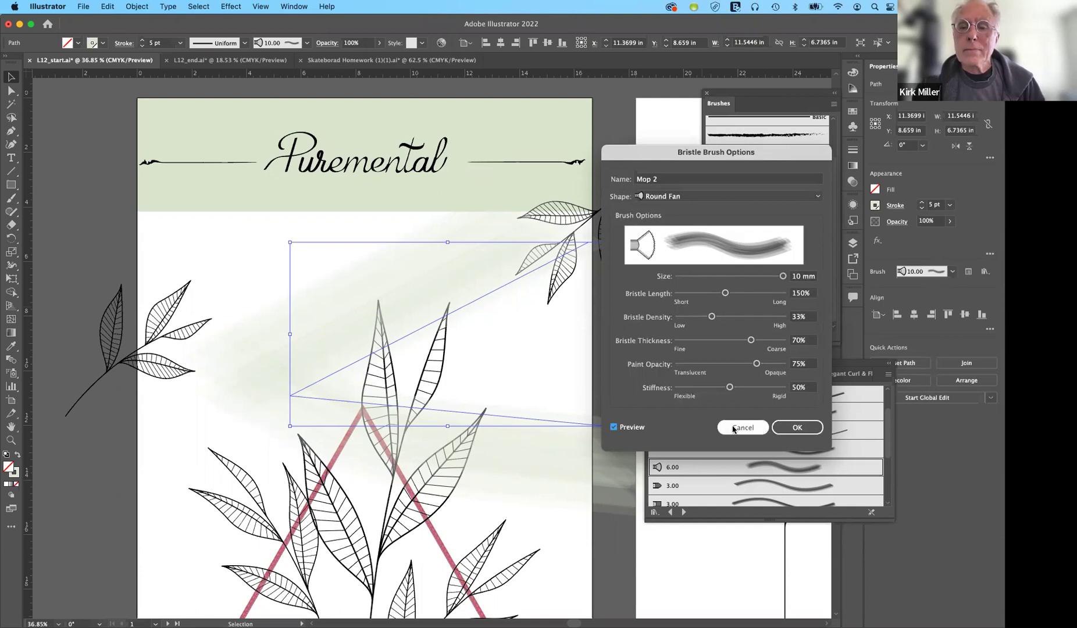
click(795, 429)
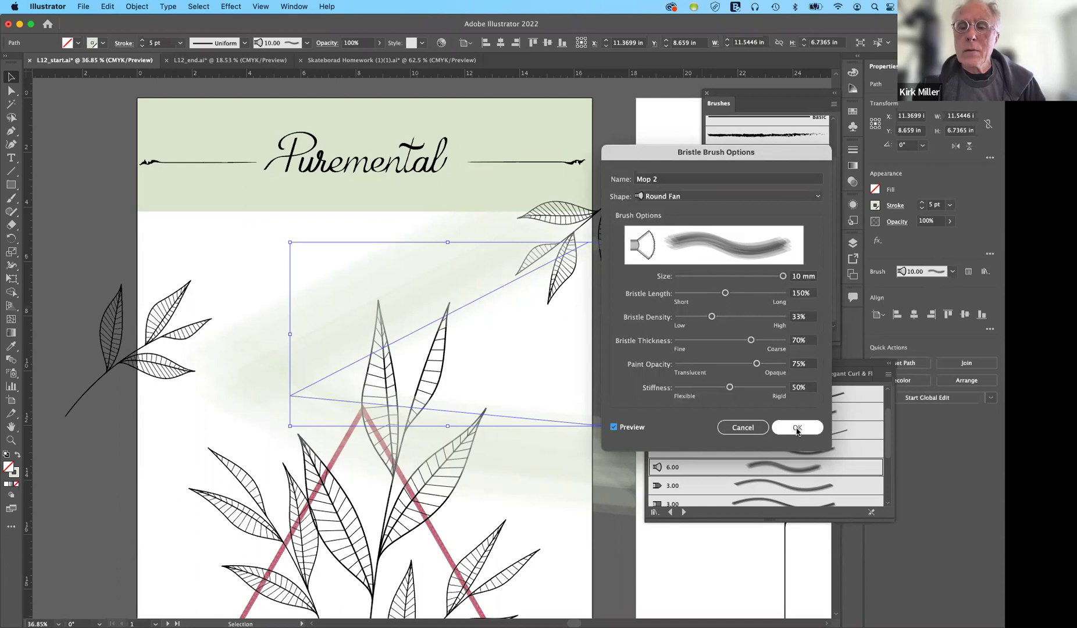
click(797, 429)
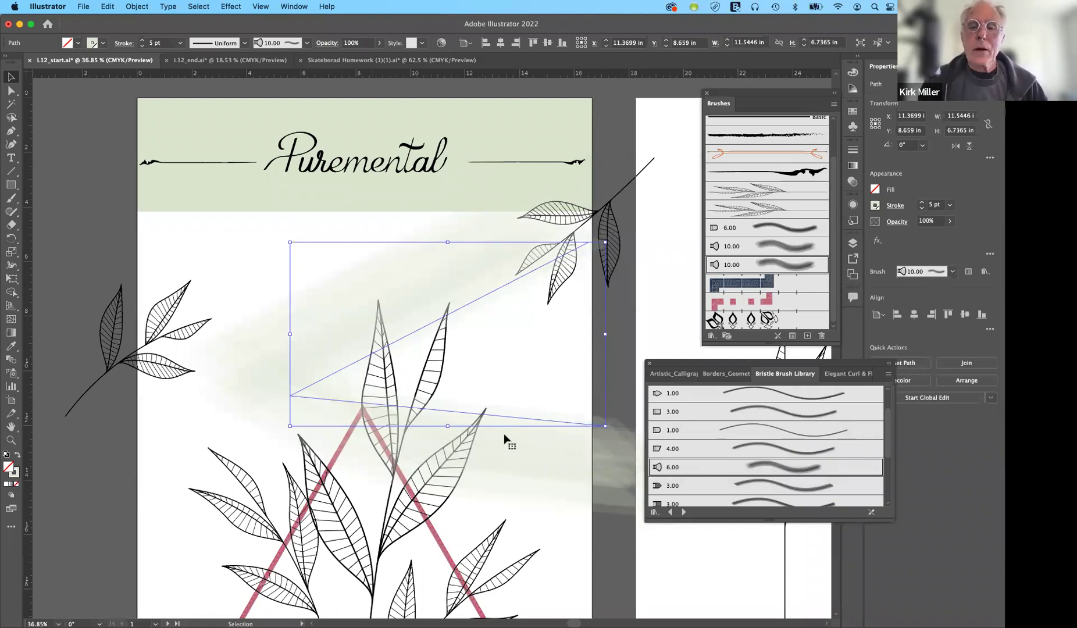
Paint broad pale green washes with the Mop 3 bristle brush across the triangle, the UPLIFT title and the label's lower end.
scroll(505, 433, down, 5)
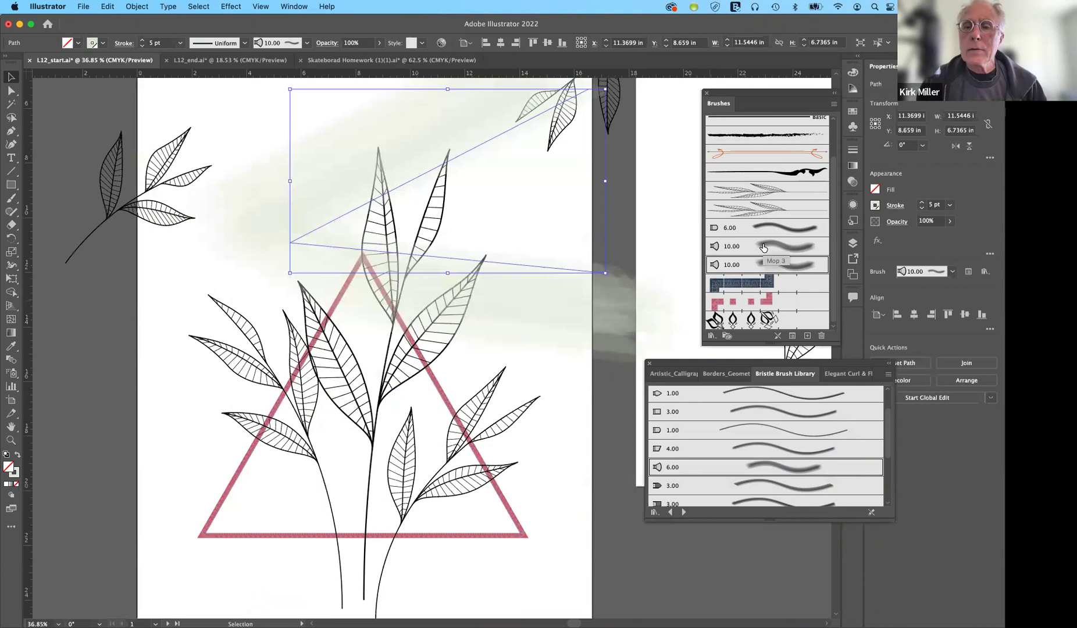
click(764, 248)
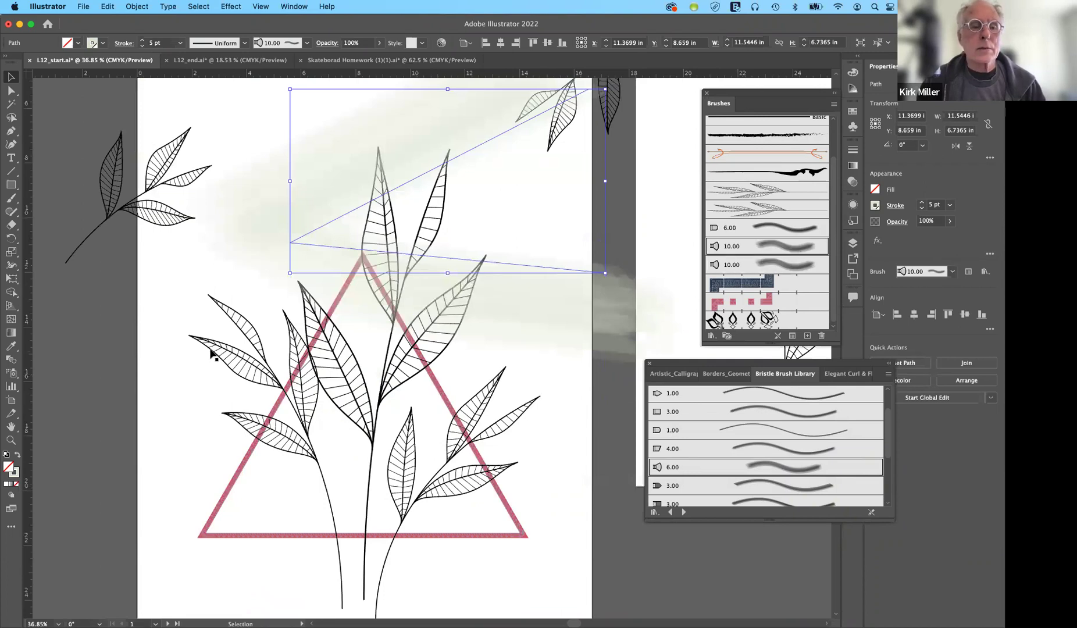
click(11, 198)
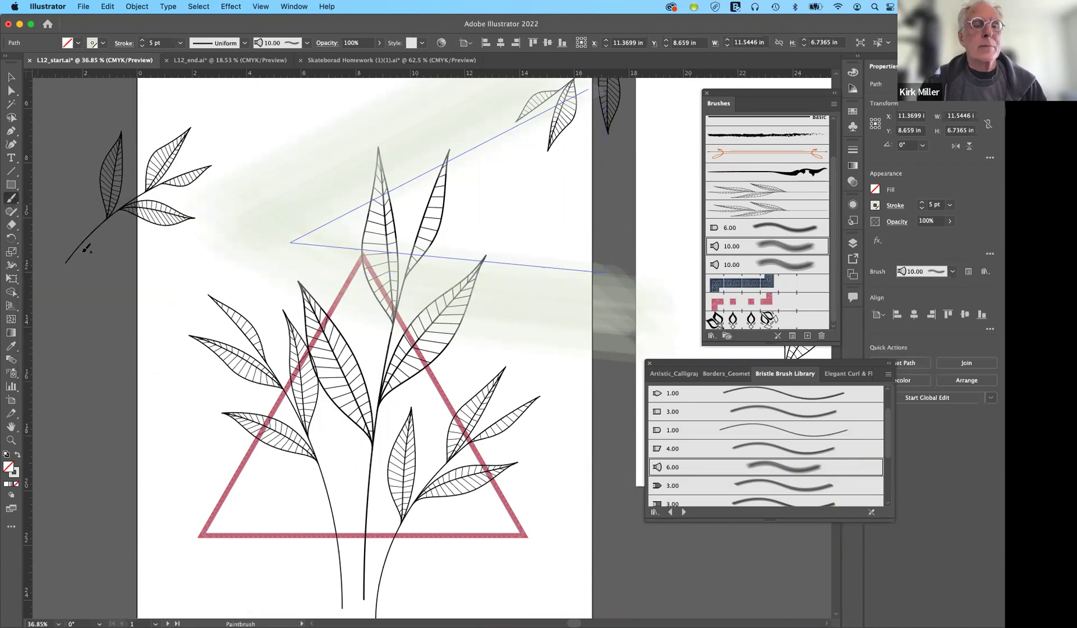
mouse_move(186, 410)
mouse_down()
mouse_move(558, 468)
mouse_move(223, 355)
mouse_up()
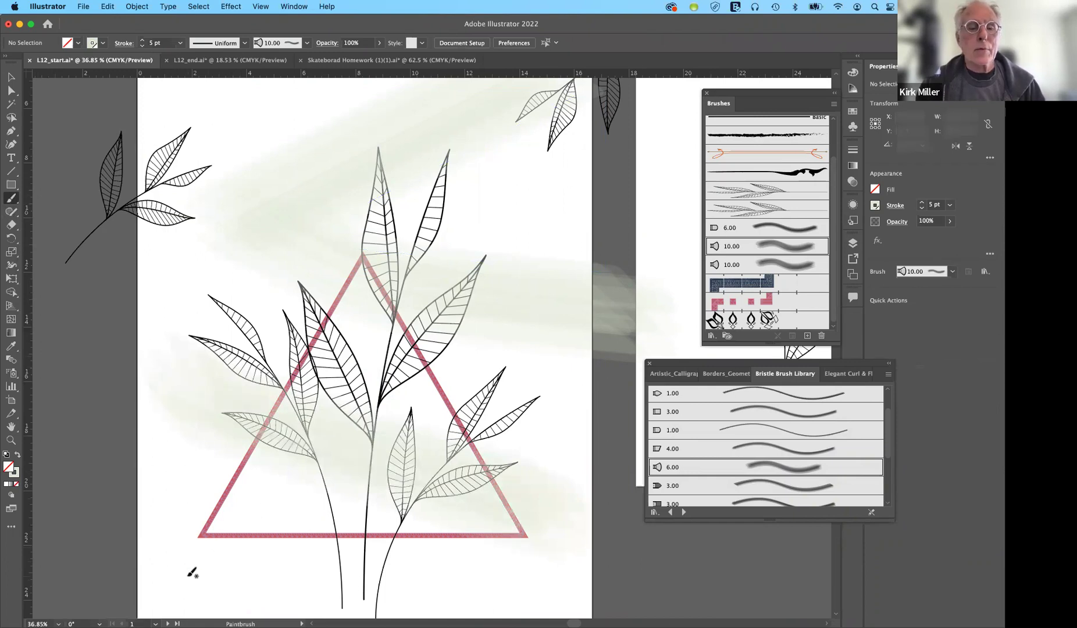
scroll(674, 617, down, 5)
mouse_move(750, 608)
mouse_down()
mouse_move(681, 524)
mouse_move(418, 402)
mouse_move(267, 375)
mouse_up()
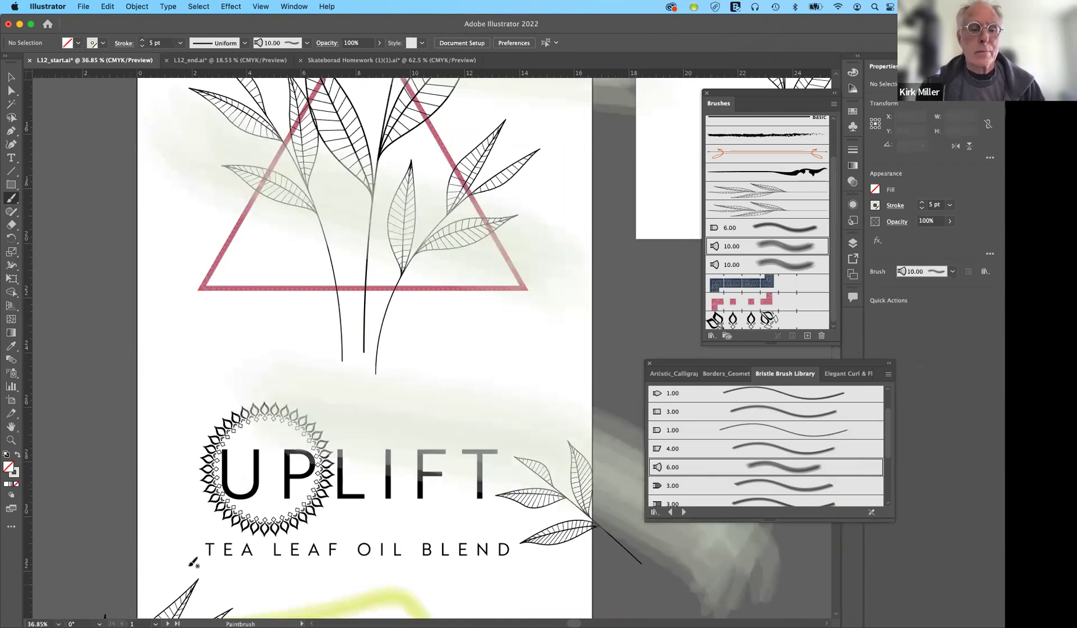
scroll(172, 471, down, 8)
mouse_move(126, 190)
mouse_down()
mouse_move(131, 244)
mouse_move(378, 506)
mouse_up()
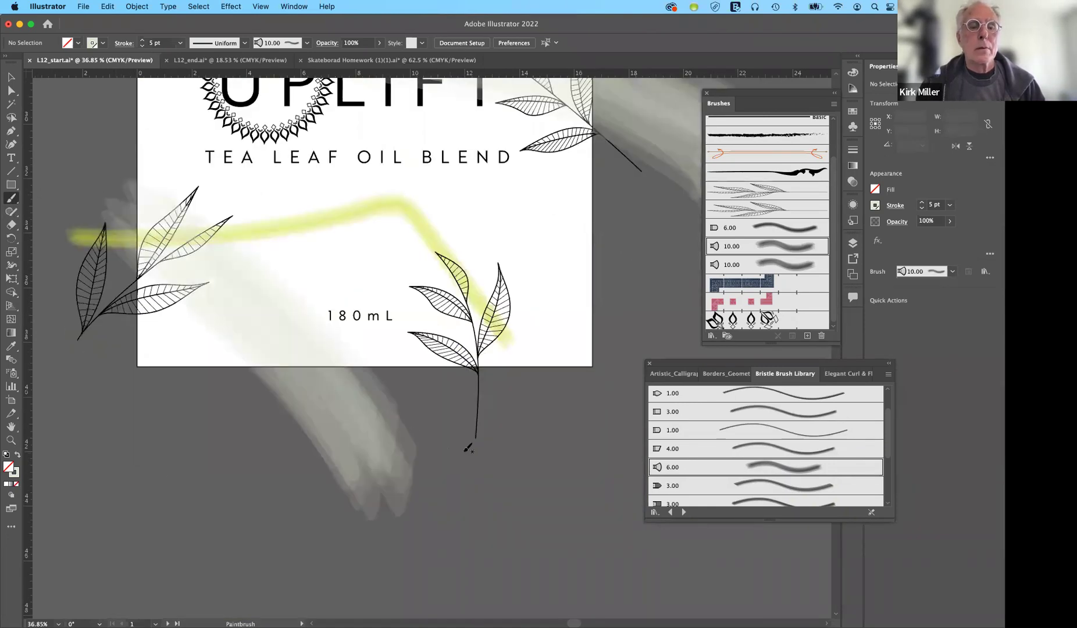
scroll(567, 448, up, 1)
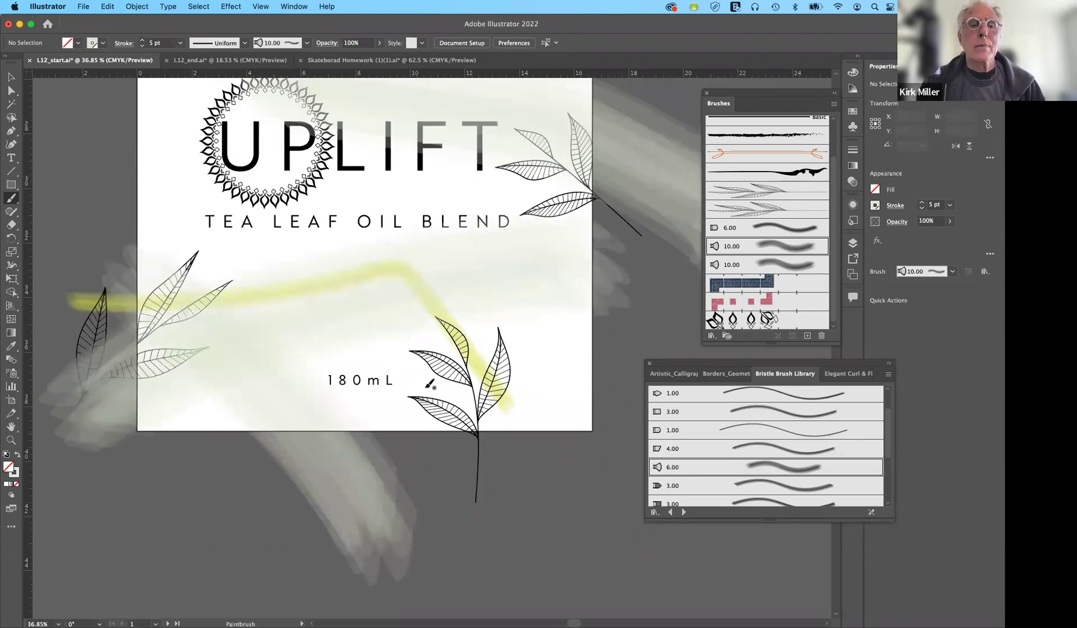
scroll(488, 510, up, 8)
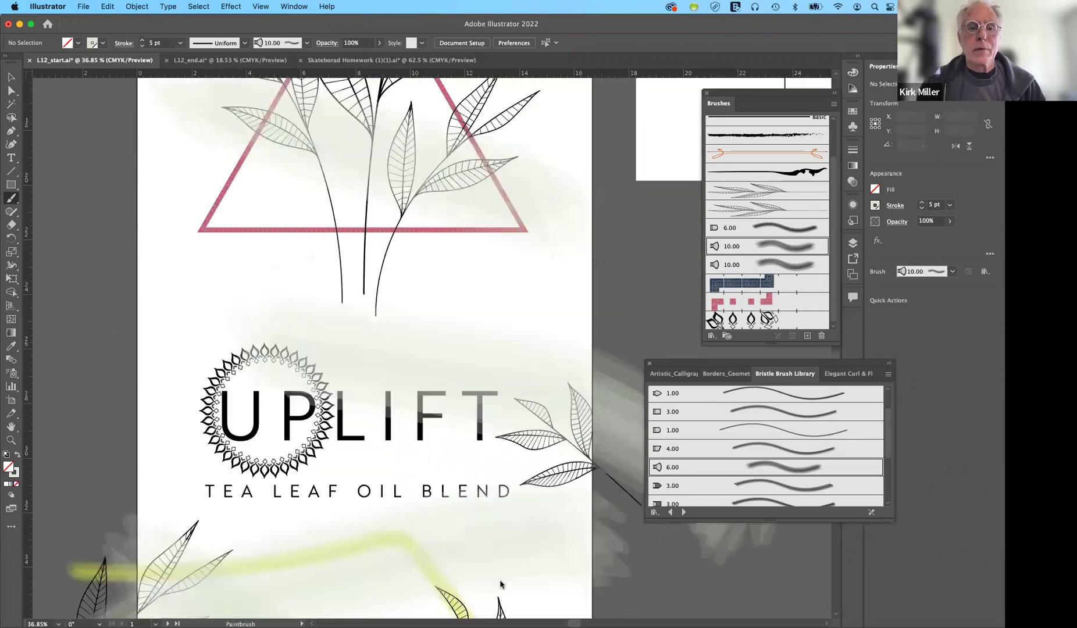
Delete the bright yellow-green bristle stroke that runs across the lower part of the label above the 180mL text.
scroll(506, 576, down, 8)
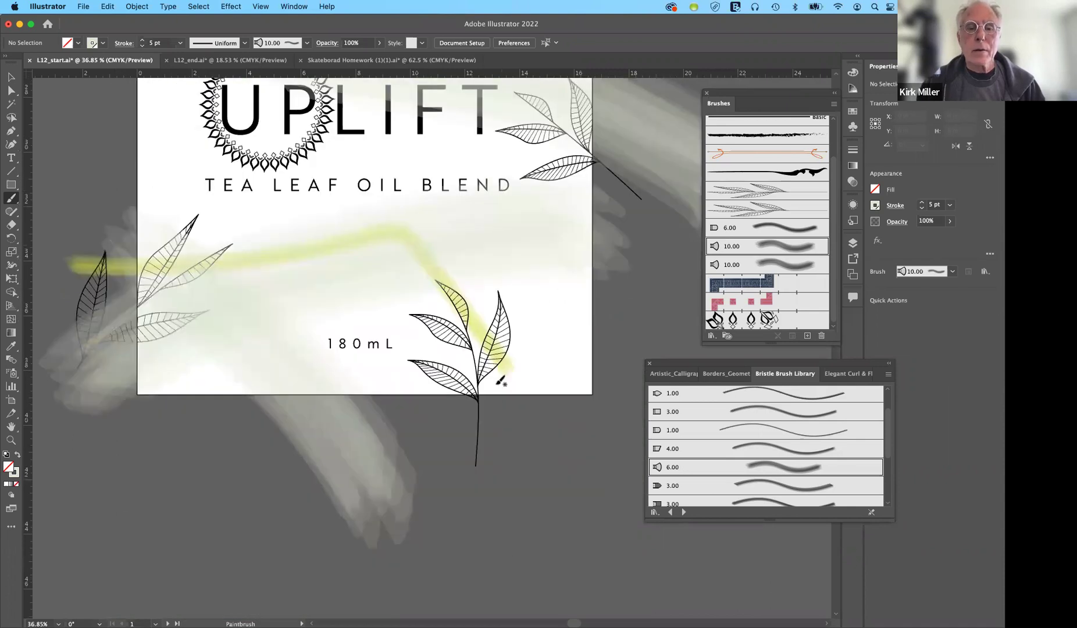
click(11, 76)
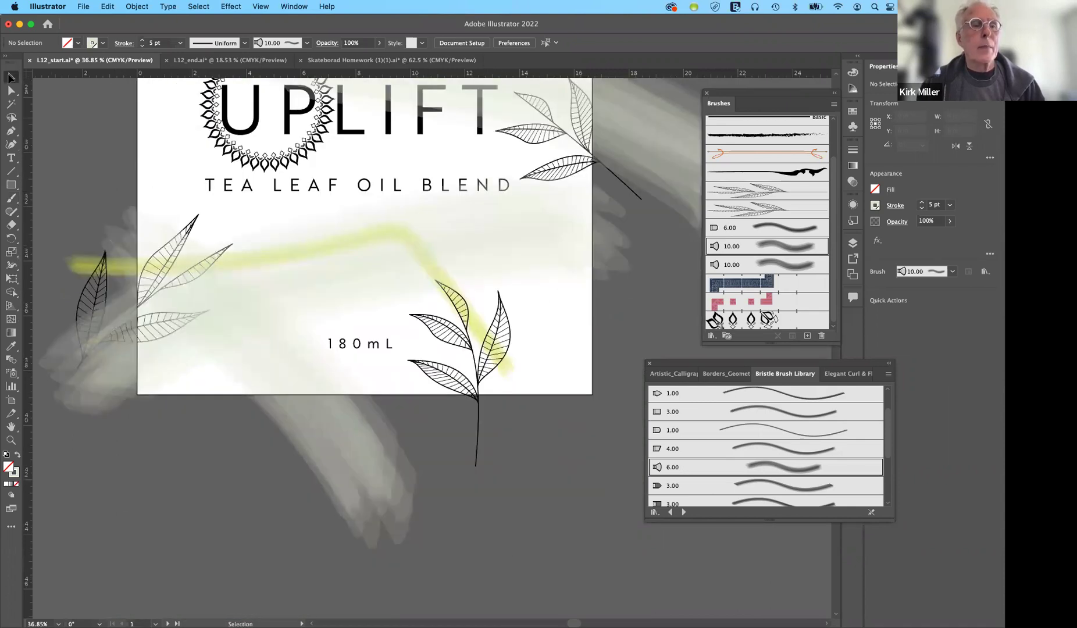
click(507, 374)
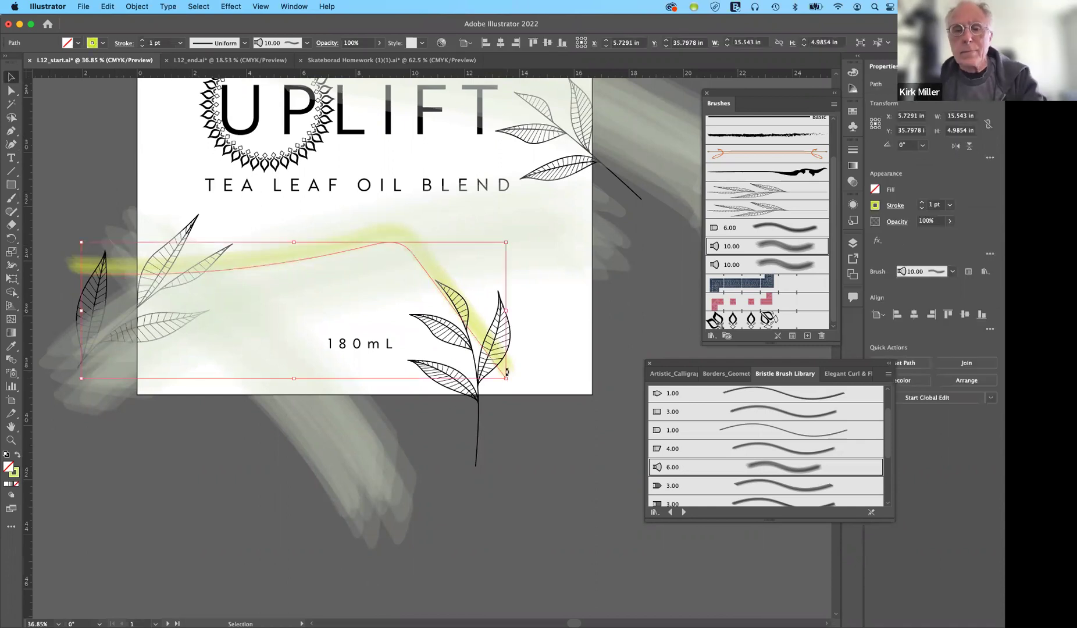
key(Delete)
Try 1 pt yellow-green strokes with the first 10.00 bristle brush around the leaf sprig at the label's upper-left edge.
scroll(282, 308, up, 15)
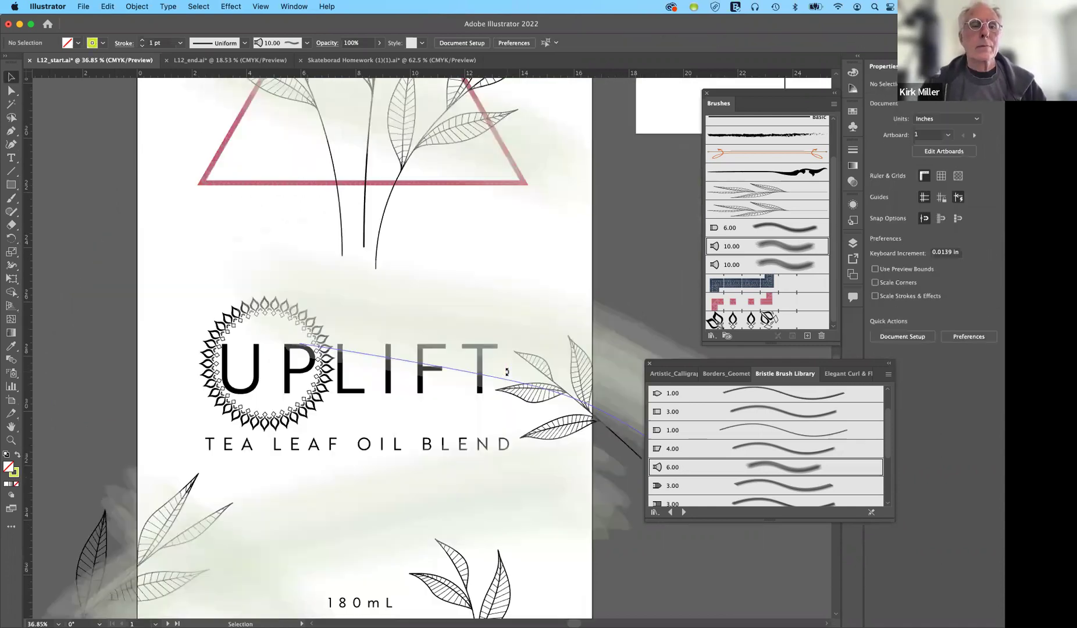
drag(122, 120, 265, 330)
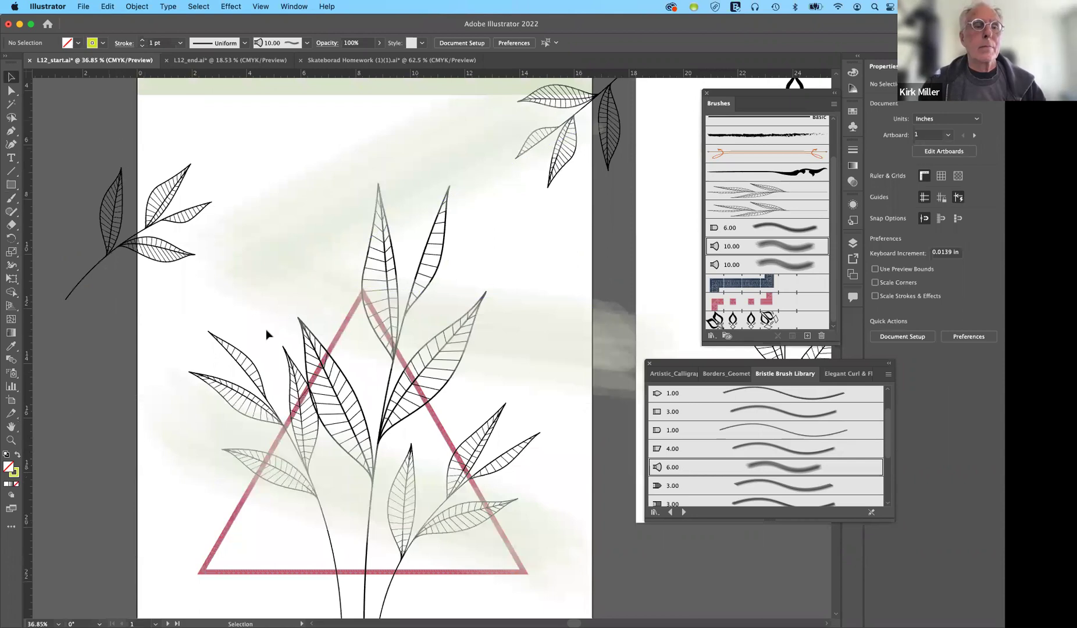
scroll(265, 329, left, 5)
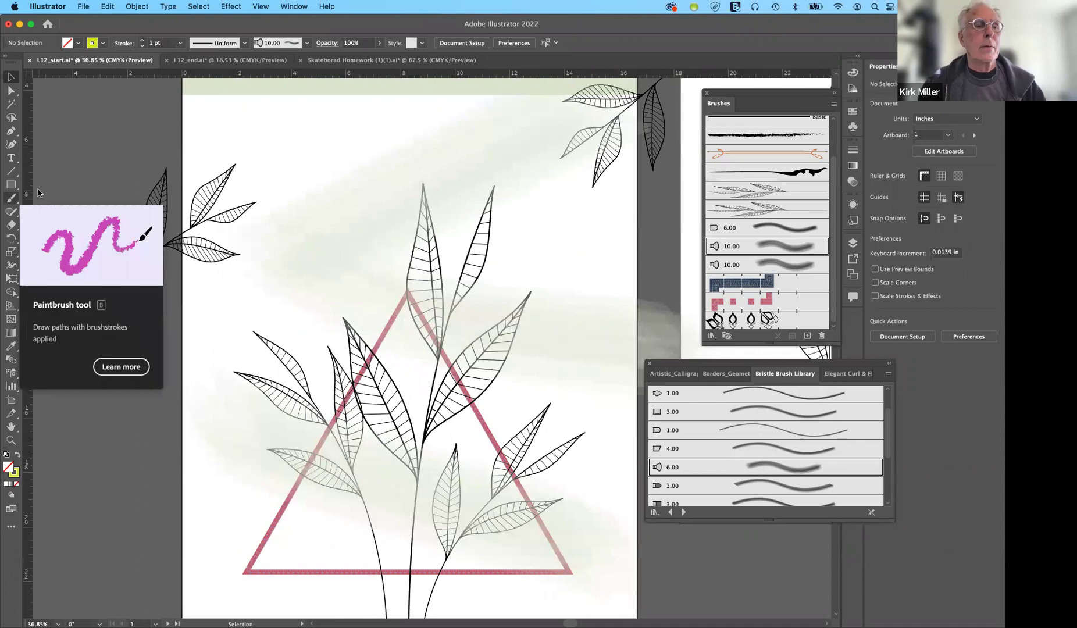
click(12, 200)
drag(206, 175, 229, 291)
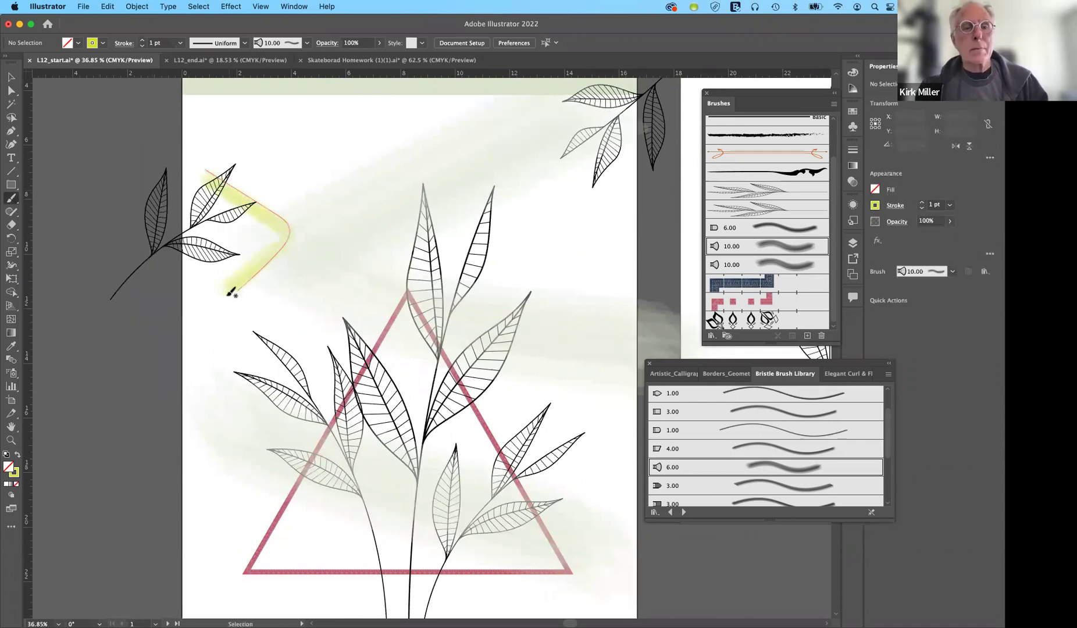
key(super+z)
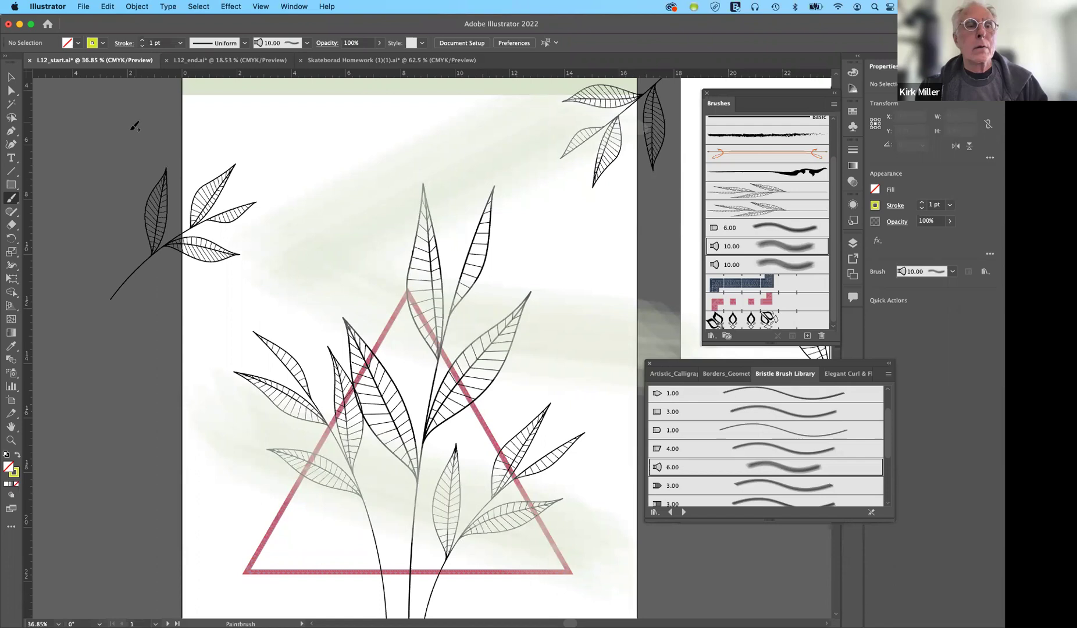
drag(144, 139, 353, 221)
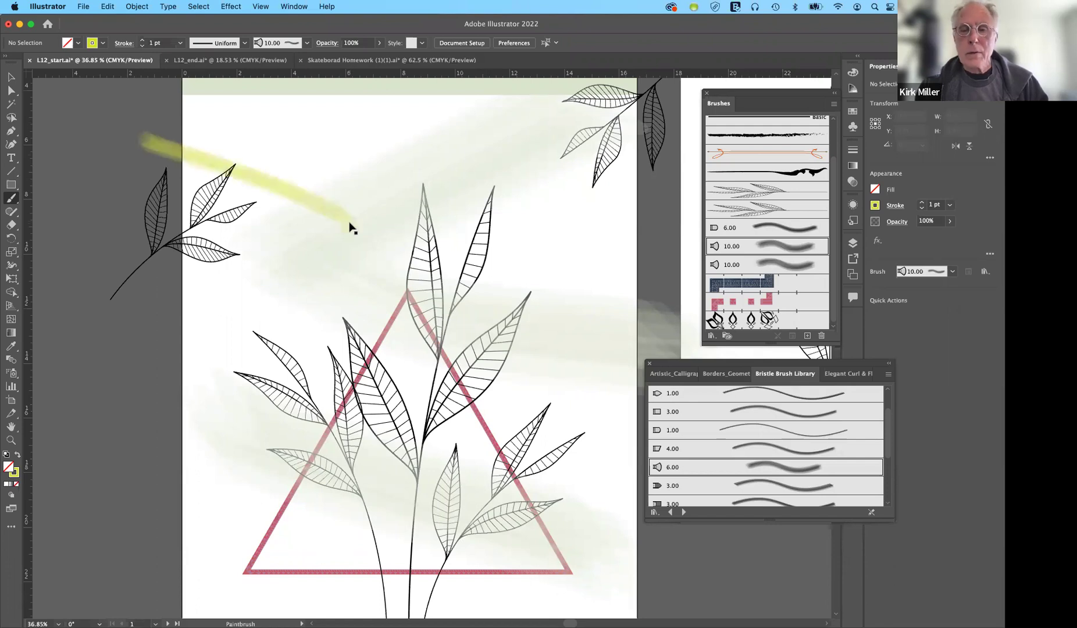
key(super+z)
Try the second 10.00 bristle brush with a yellow-green diagonal stroke from the upper-left leaf sprig toward the central leaves.
click(767, 266)
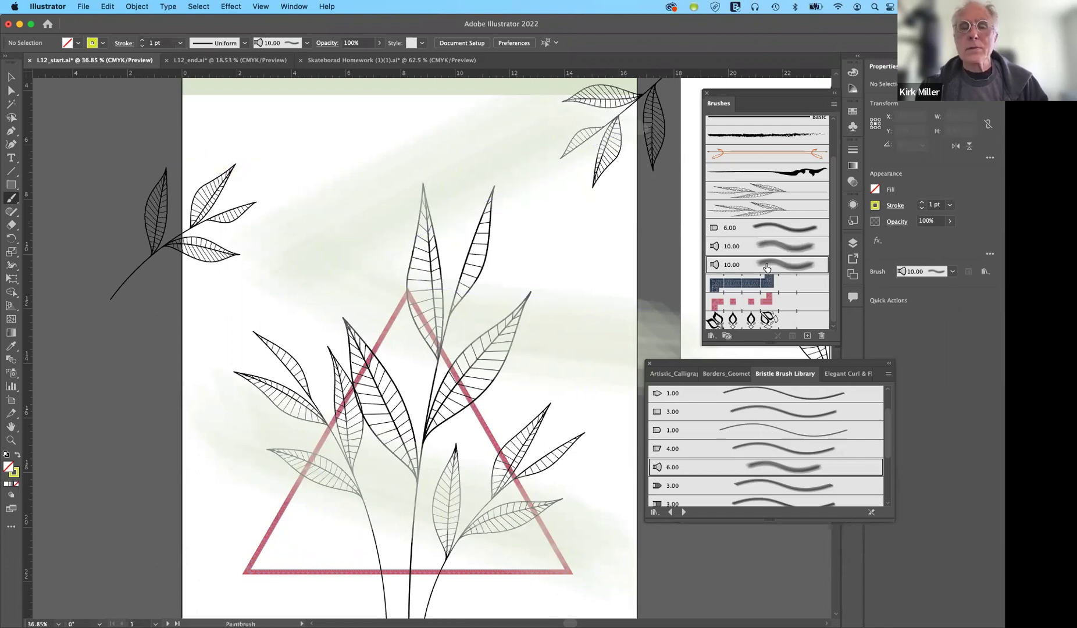
key(super+shift+z)
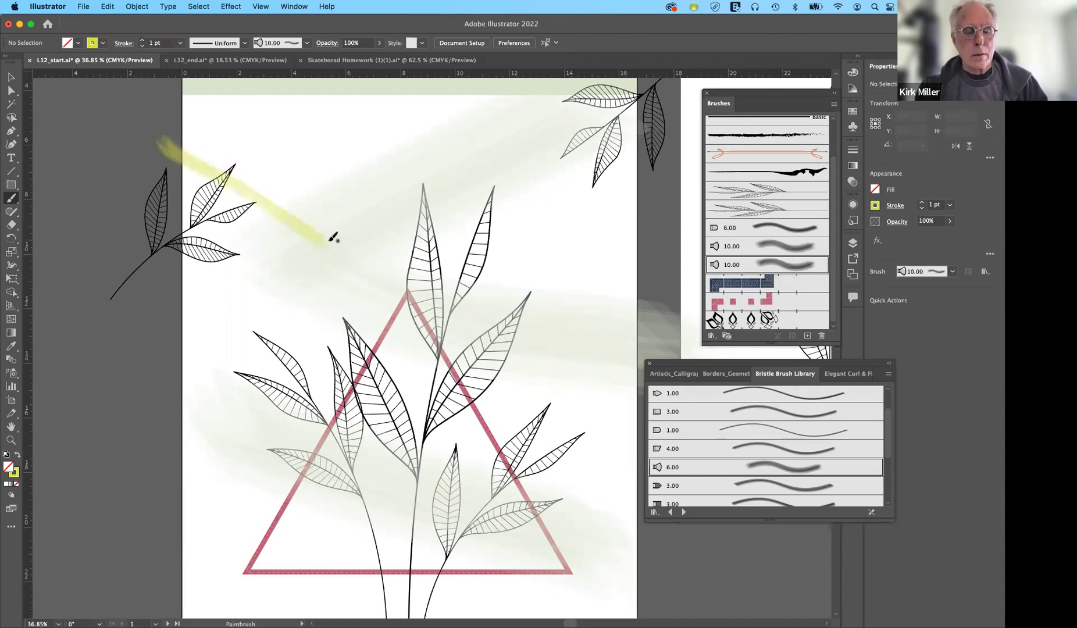
mouse_move(327, 243)
mouse_down()
mouse_move(332, 233)
mouse_move(364, 253)
mouse_up()
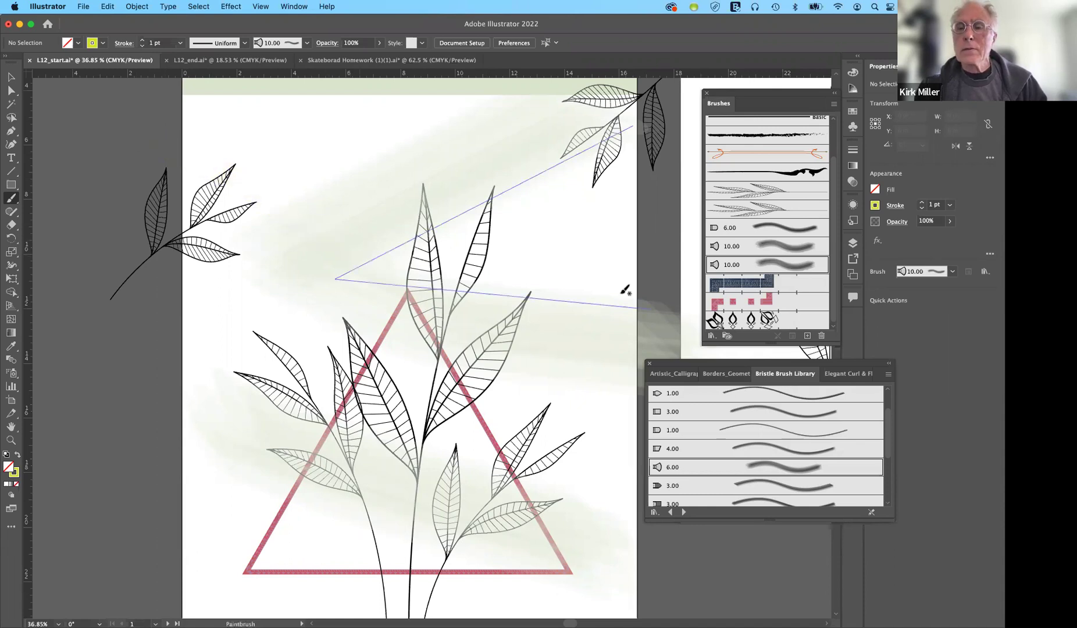
scroll(777, 263, down, 1)
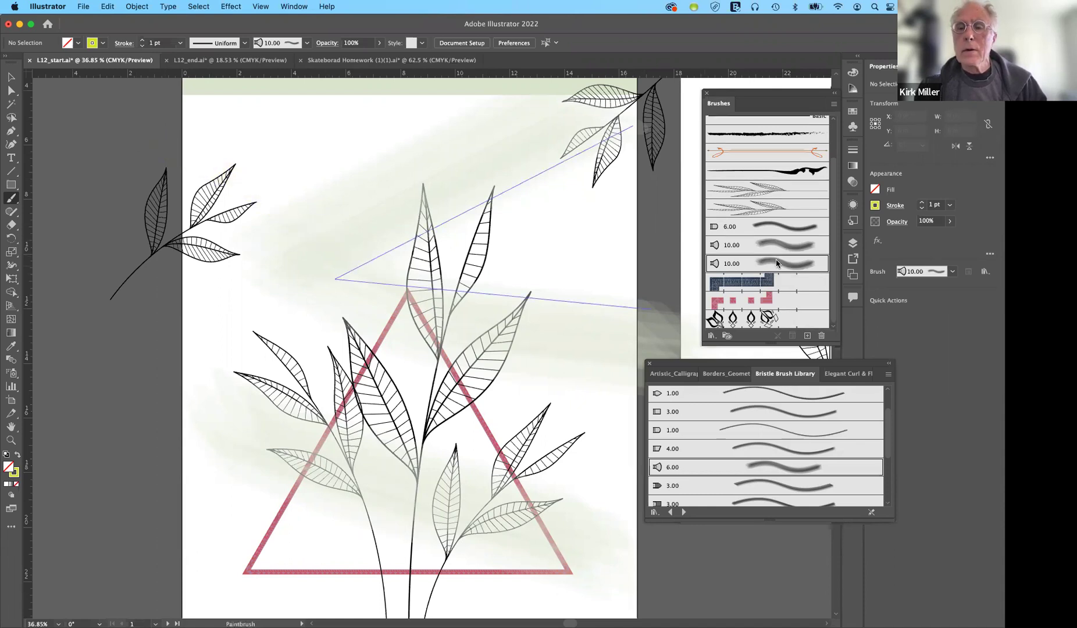